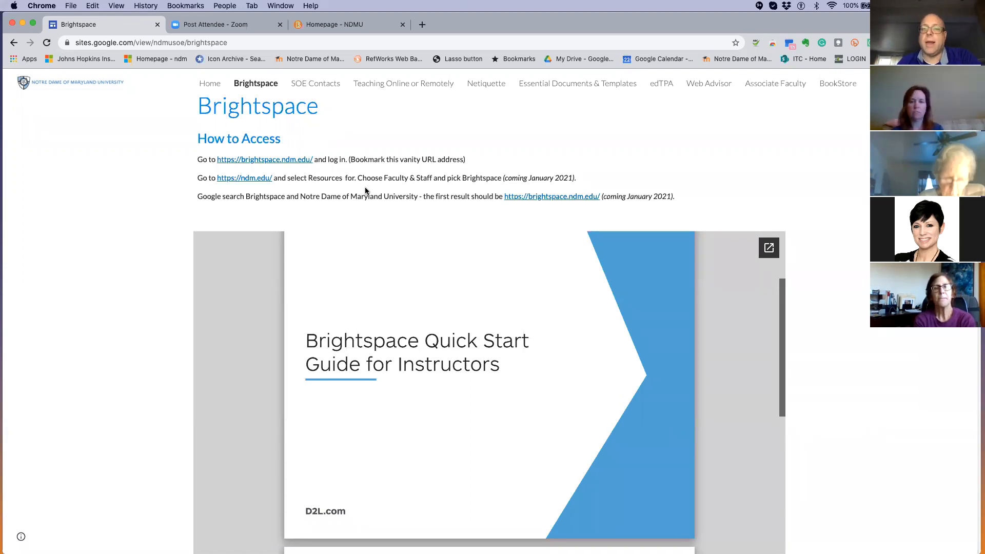
- Review the Brightspace access instructions and the embedded Quick Start Guide's pages on connecting with students, from Activity Feed posts through announcements to email
scroll(439, 204, "down", 1)
scroll(438, 204, "up", 1)
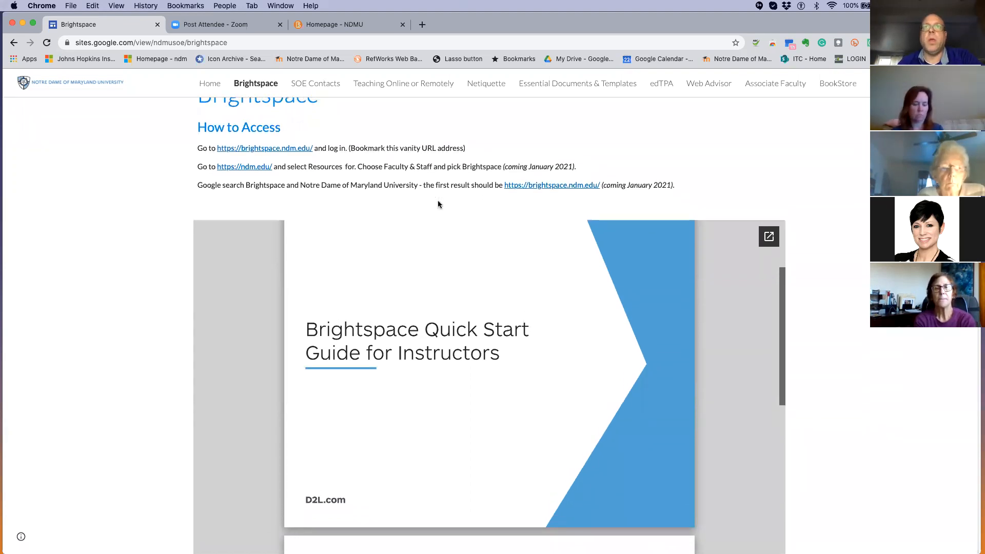
scroll(438, 200, "down", 3)
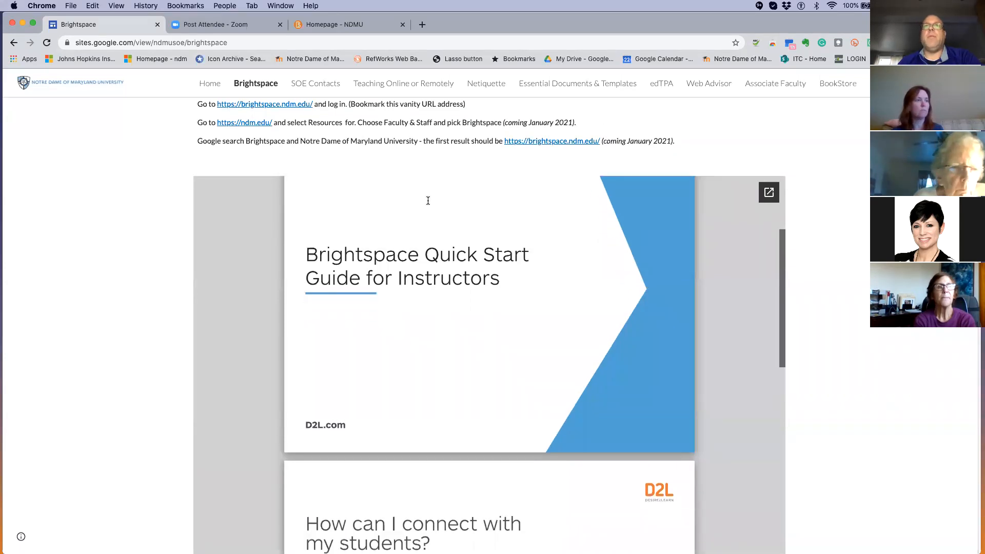
scroll(124, 319, "down", 3)
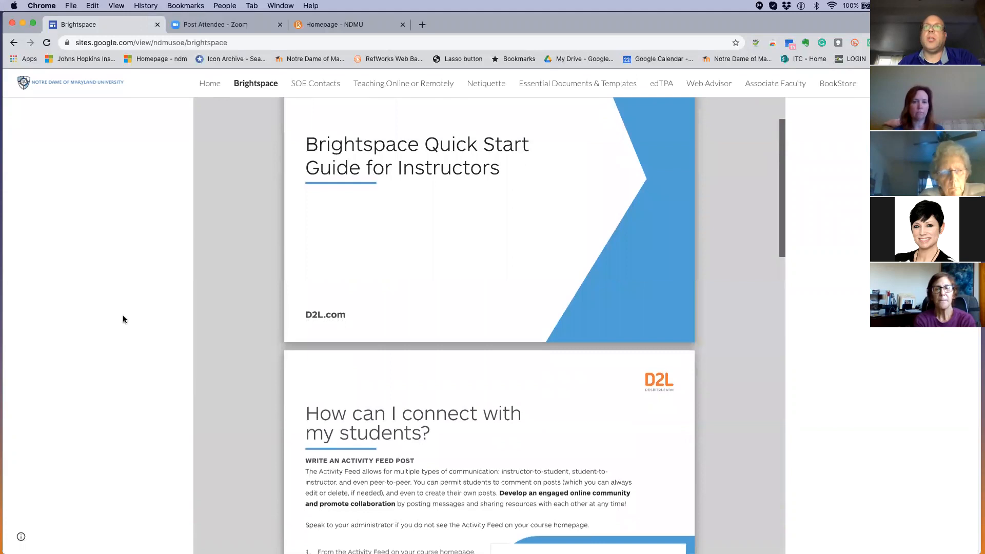
scroll(131, 336, "down", 2)
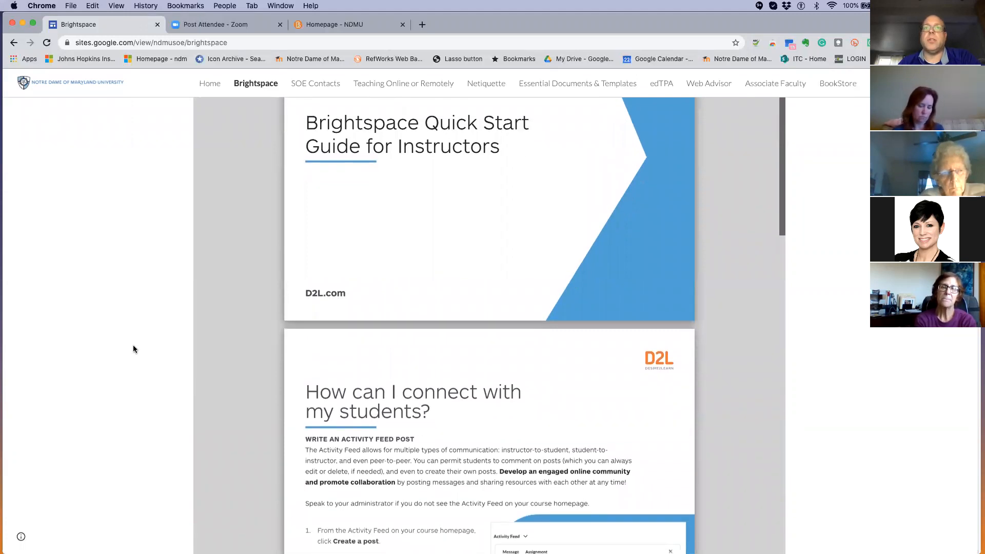
scroll(268, 342, "down", 3)
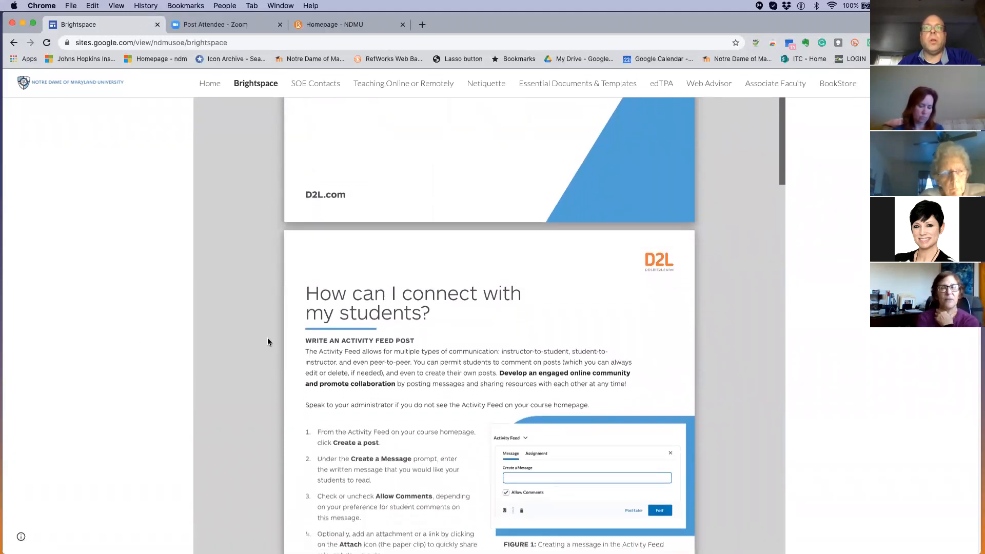
scroll(268, 342, "down", 2)
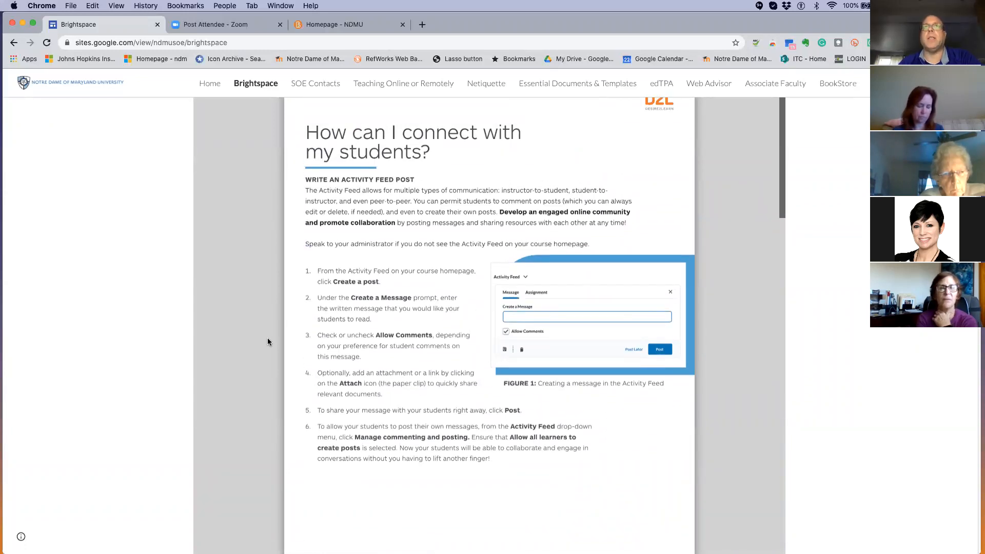
scroll(268, 342, "down", 1)
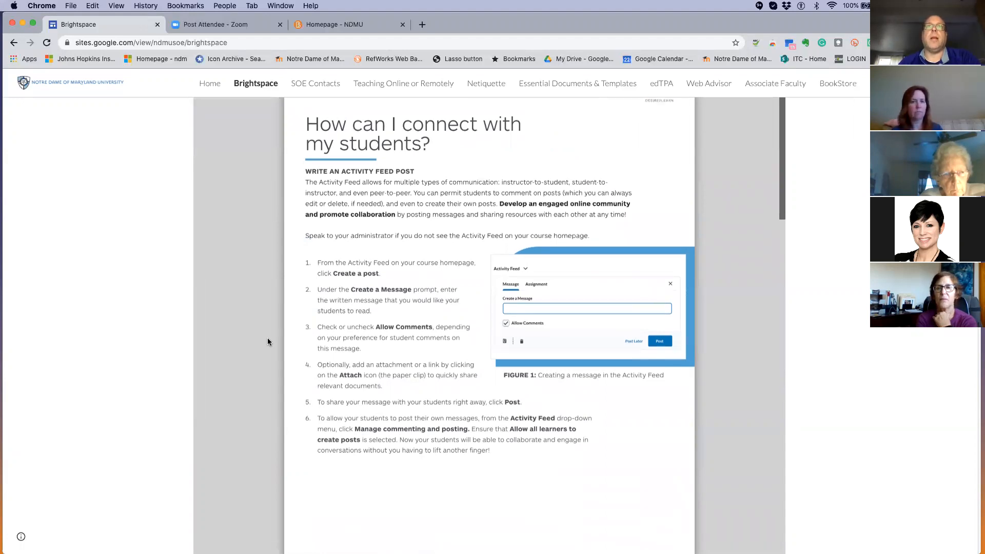
scroll(268, 341, "down", 5)
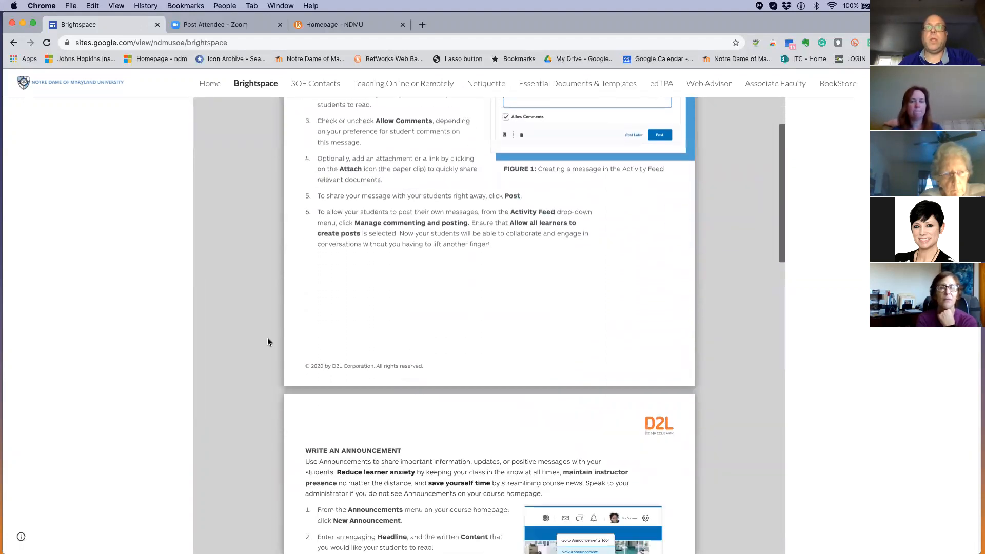
scroll(268, 342, "down", 8)
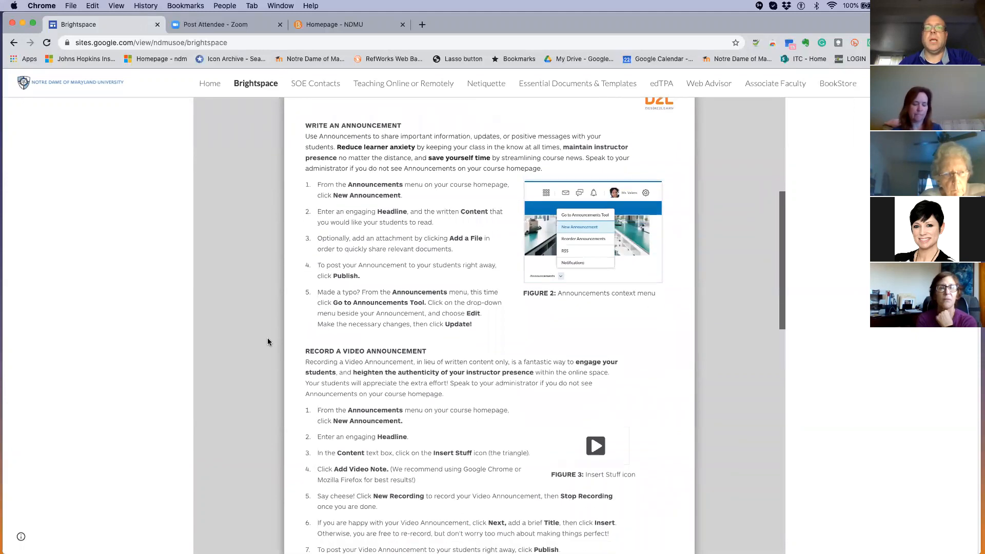
scroll(267, 342, "down", 10)
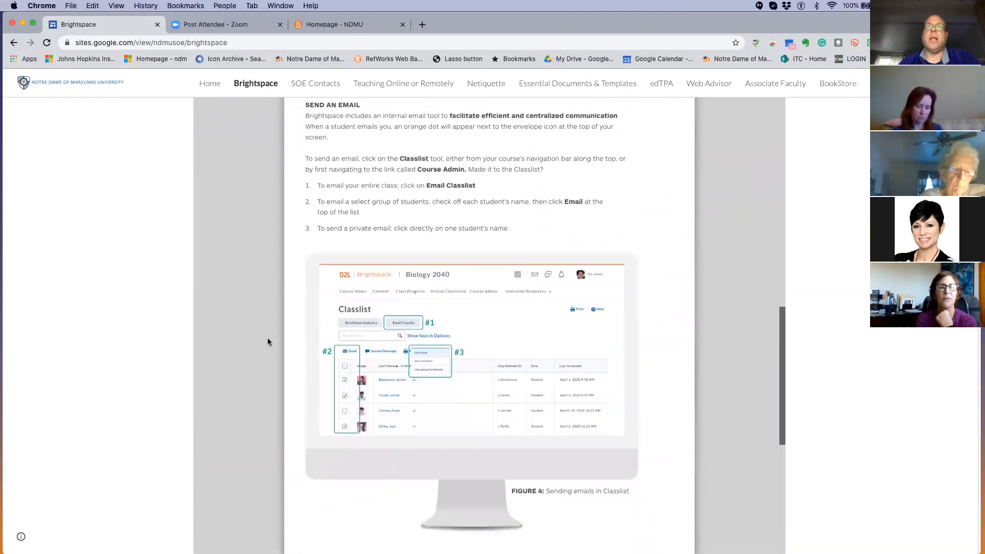
scroll(268, 342, "down", 1)
scroll(106, 346, "up", 1)
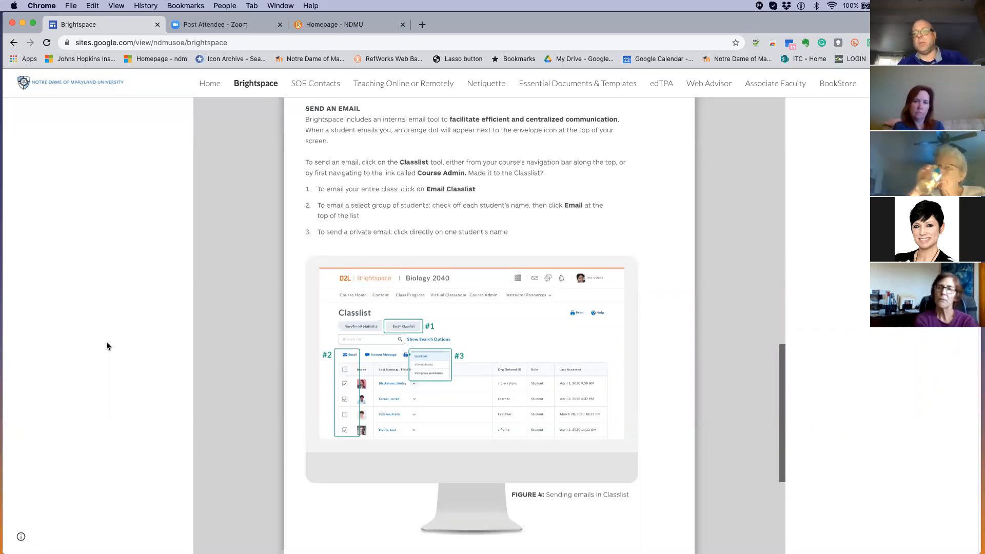
- Read the Quick Start Guide's pages on sharing course materials, recording a virtual lecture and keeping students on track
scroll(171, 332, "down", 5)
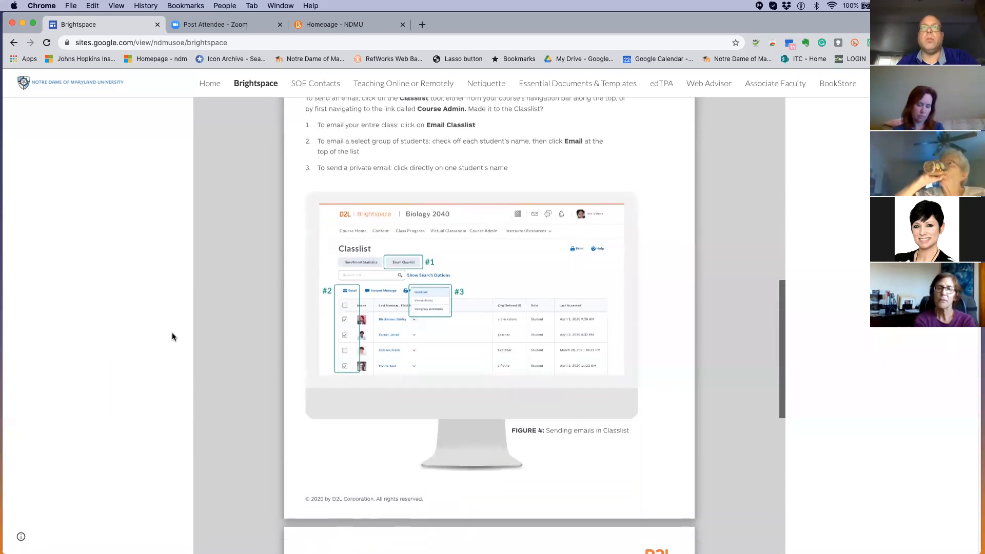
scroll(172, 336, "down", 3)
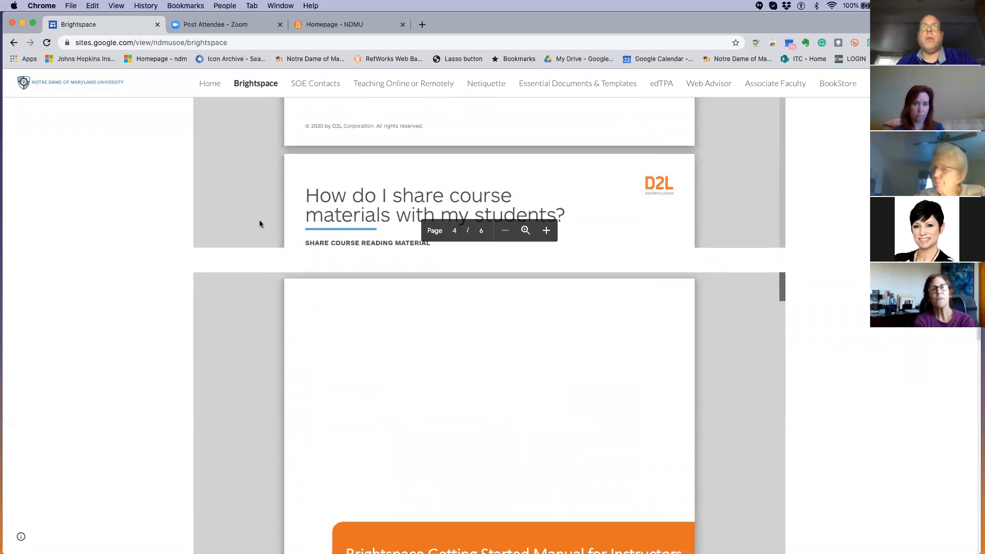
scroll(260, 221, "up", 2)
scroll(259, 223, "down", 5)
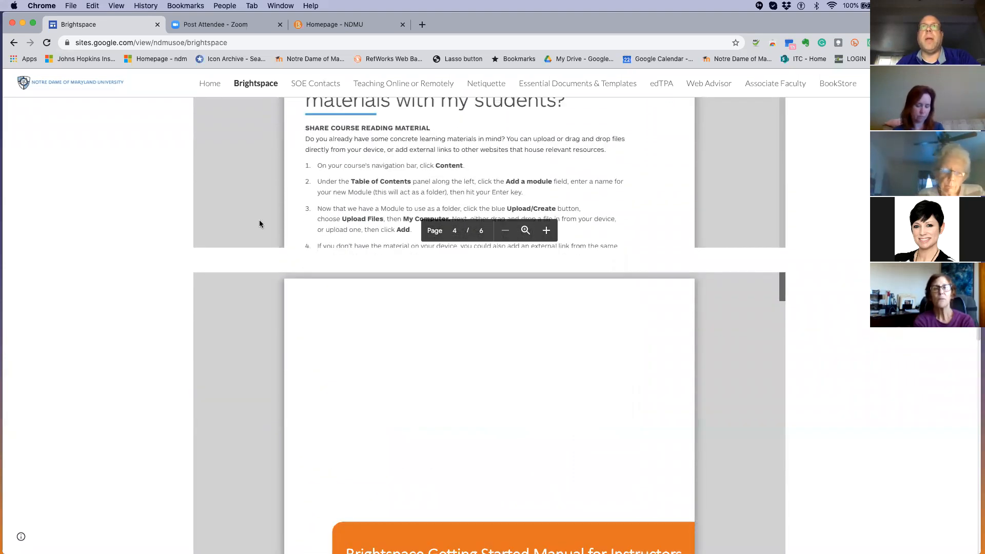
scroll(259, 222, "up", 2)
scroll(137, 219, "up", 2)
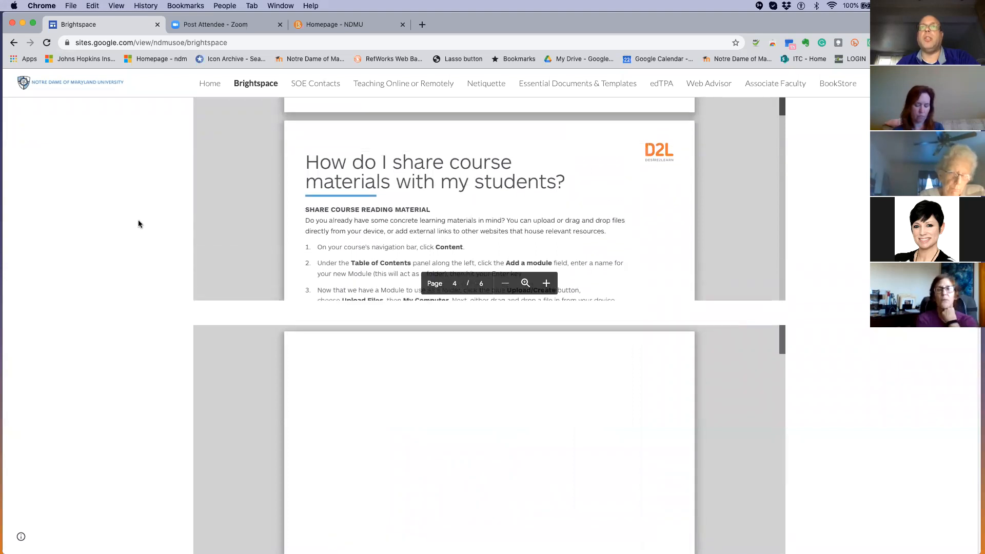
scroll(290, 201, "down", 10)
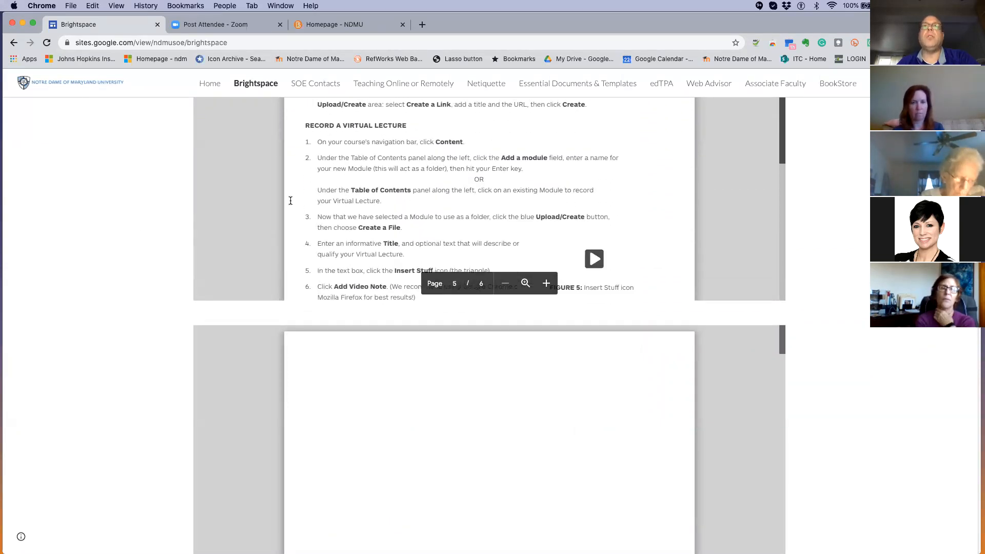
scroll(290, 201, "down", 8)
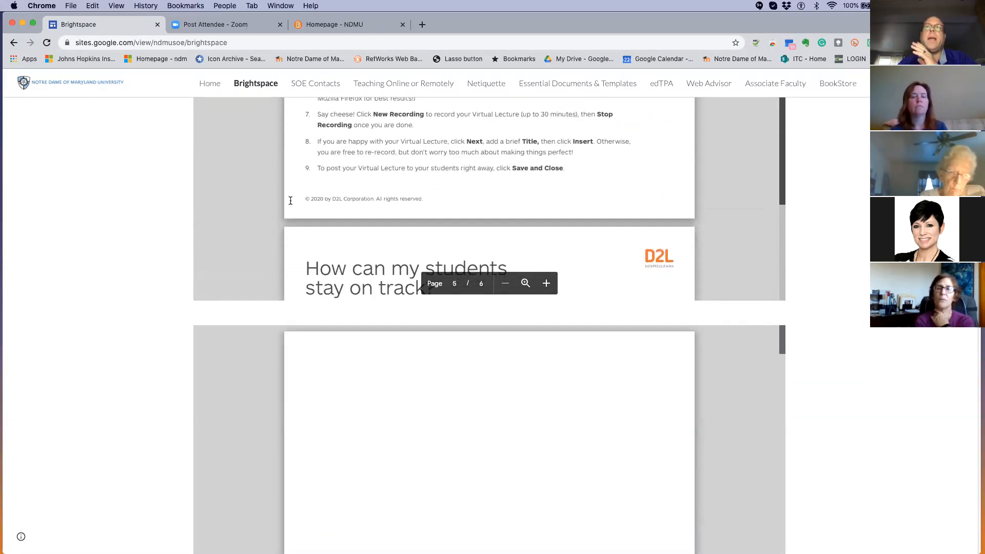
scroll(290, 201, "down", 2)
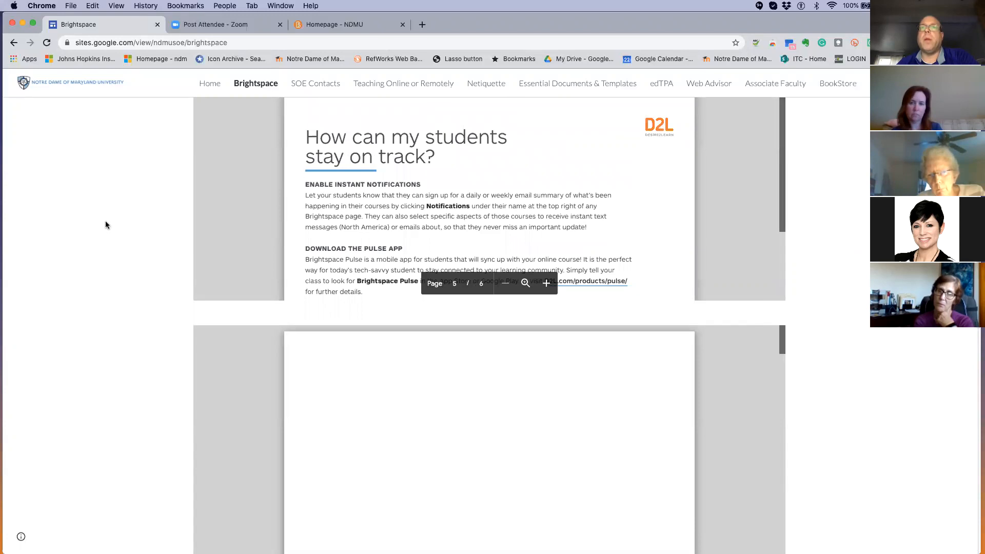
scroll(105, 221, "down", 1)
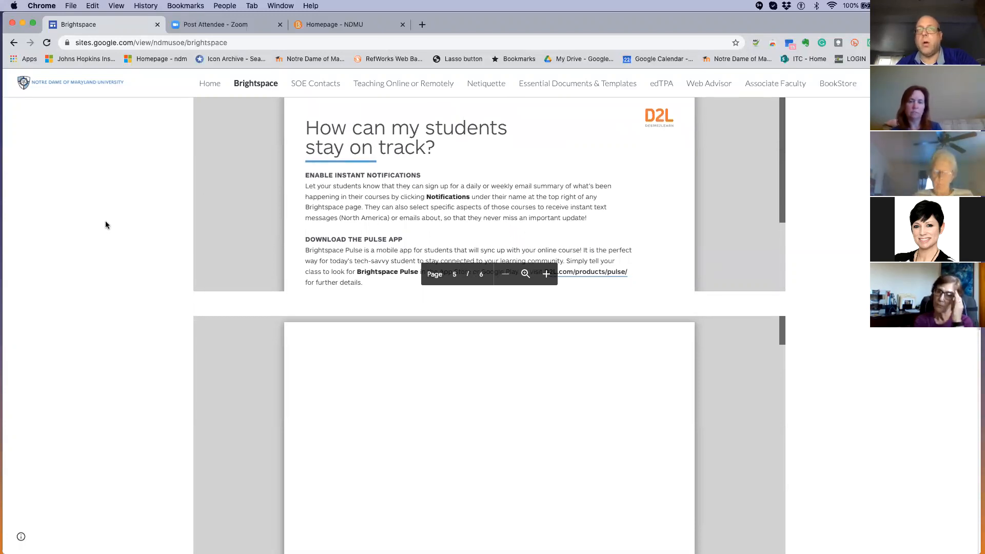
- Examine the table of contents of the embedded Brightspace Getting Started Manual for Instructors
scroll(106, 225, "down", 3)
scroll(106, 225, "down", 5)
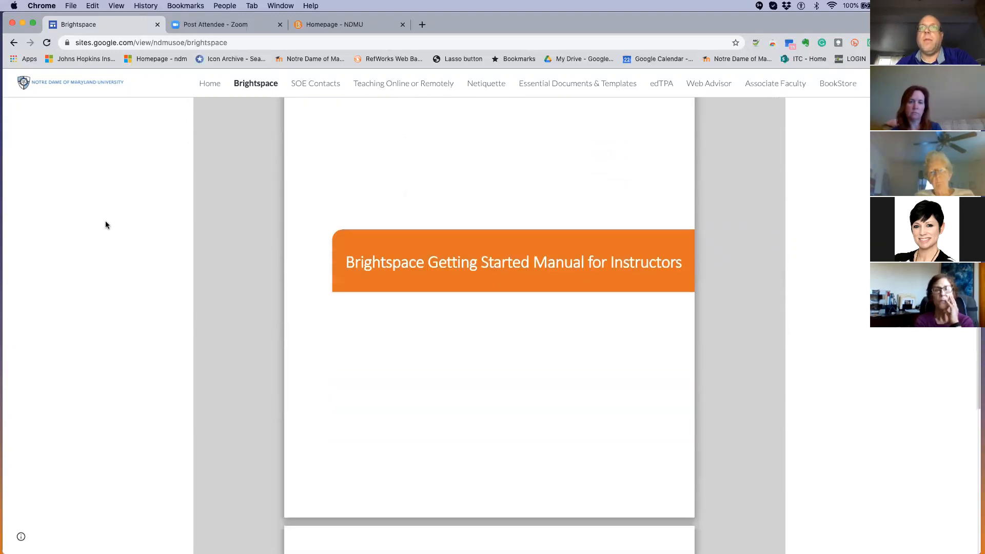
scroll(278, 253, "down", 5)
scroll(277, 254, "down", 3)
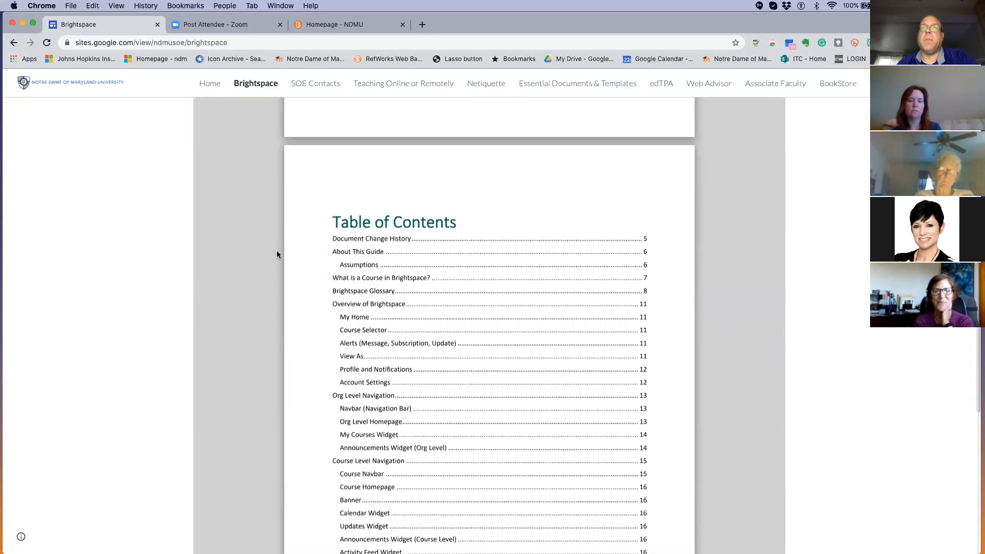
scroll(277, 254, "up", 7)
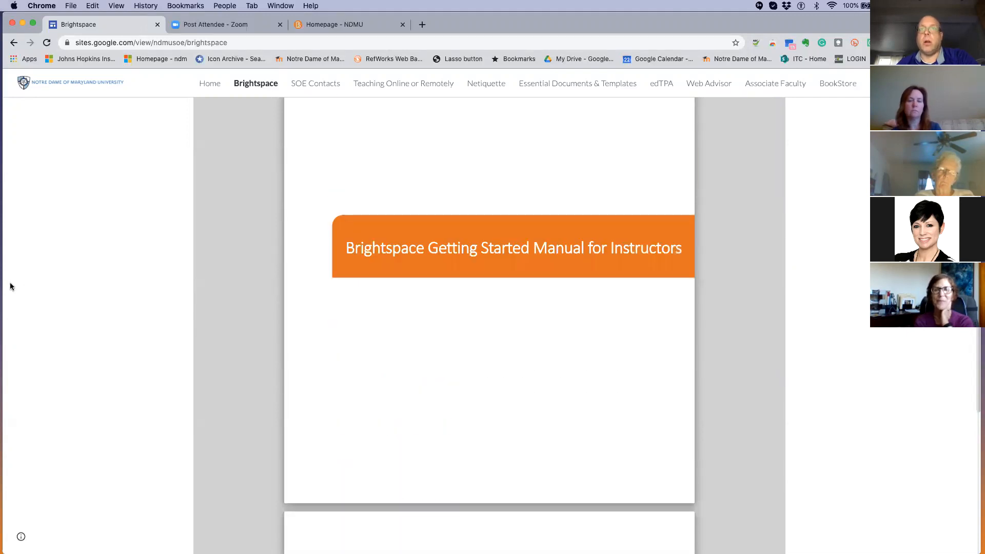
scroll(10, 286, "down", 1)
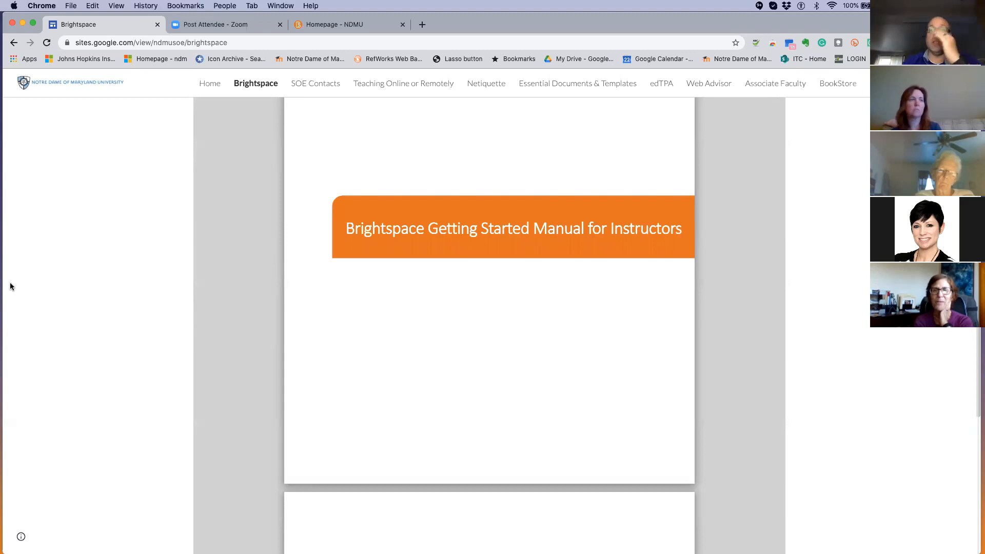
scroll(10, 287, "down", 6)
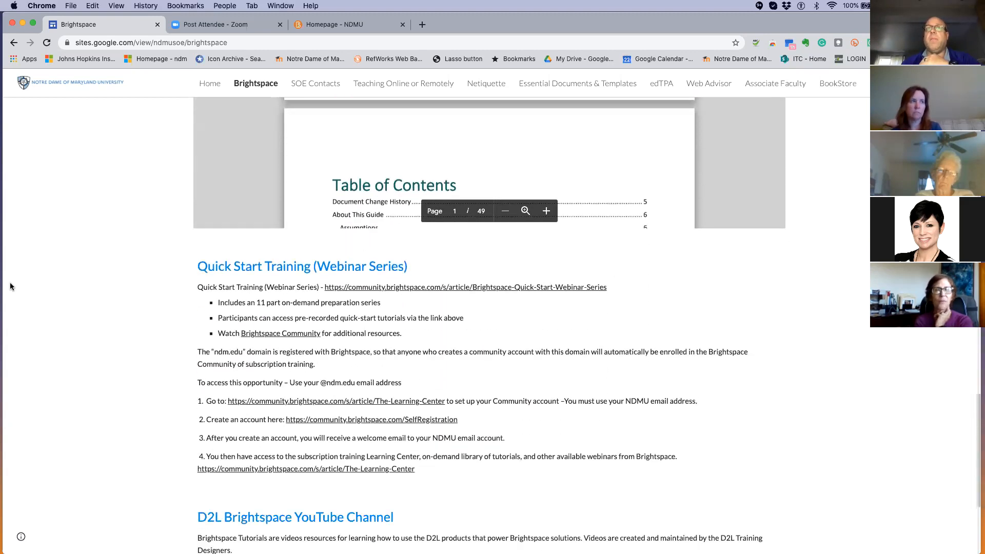
scroll(11, 287, "up", 2)
scroll(273, 200, "down", 5)
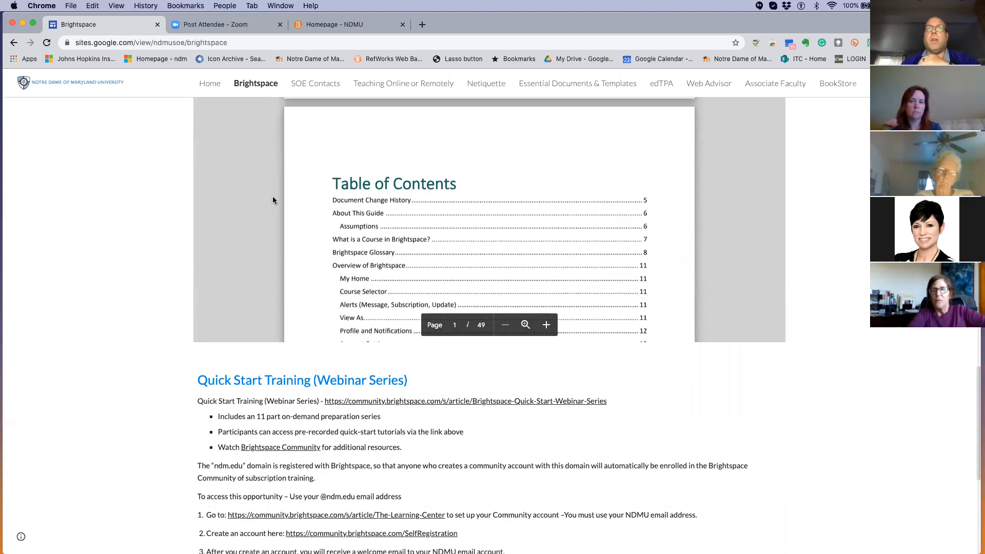
scroll(272, 200, "down", 1)
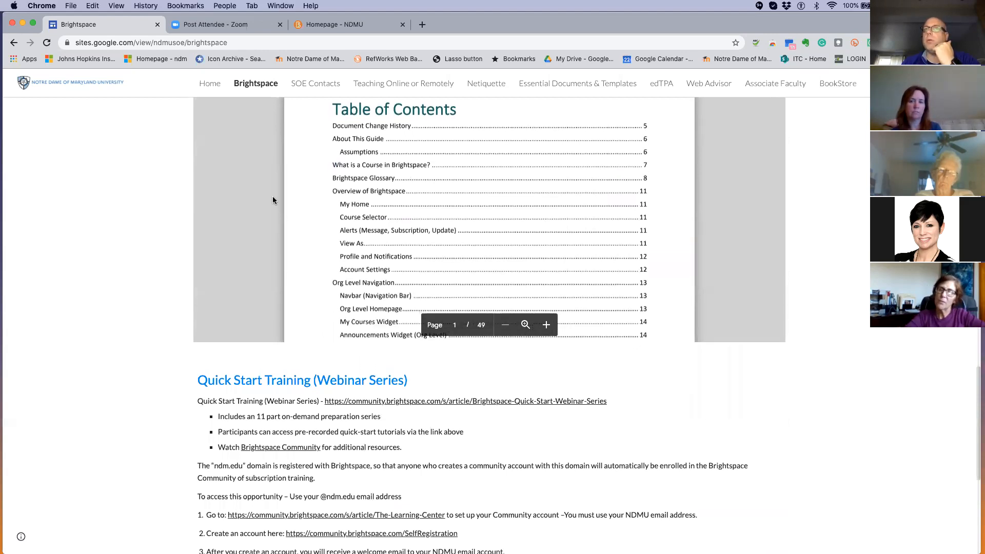
scroll(272, 200, "down", 1)
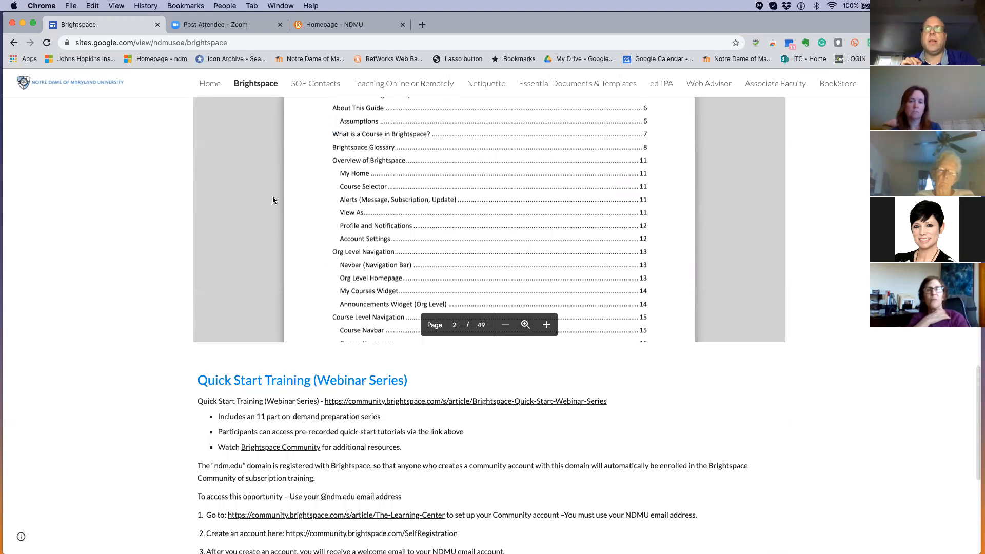
scroll(272, 200, "down", 5)
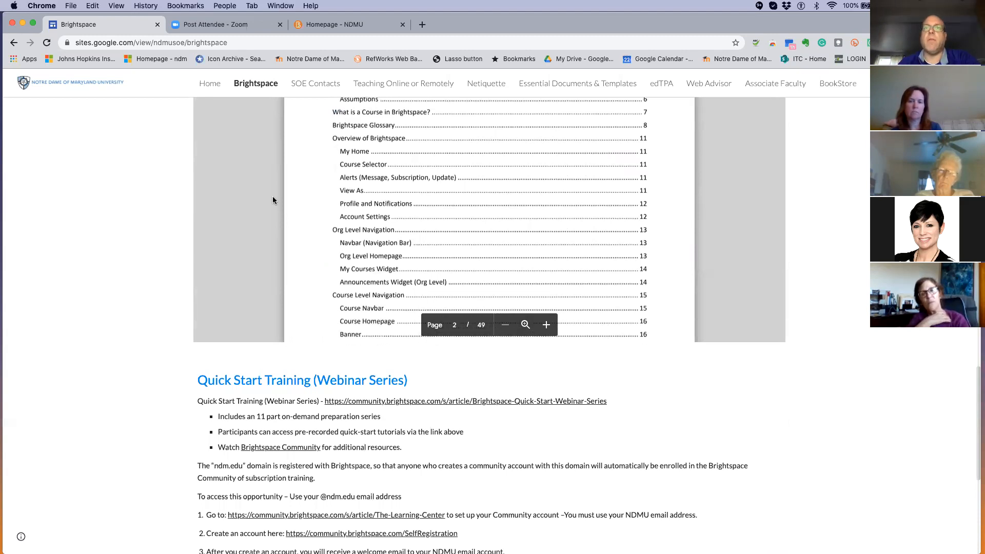
scroll(272, 200, "down", 4)
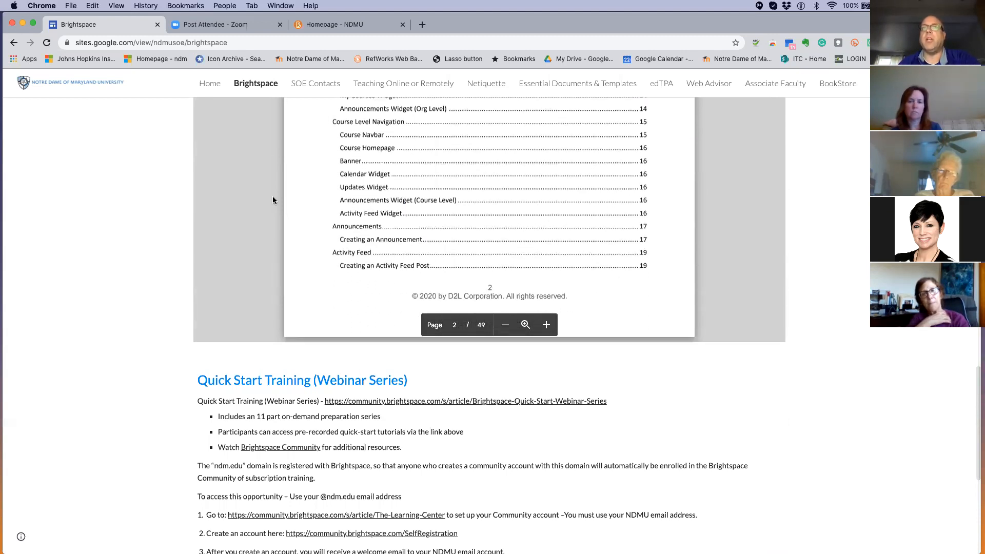
scroll(272, 200, "down", 20)
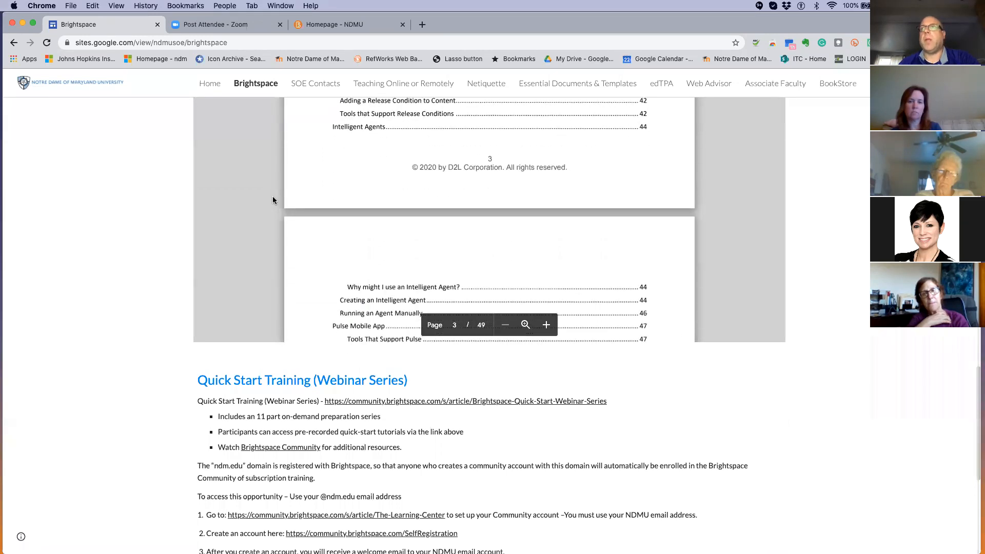
- Review the Quick Start Training webinar series, D2L Brightspace YouTube Channel and Recorded PD Sessions sections of the page
scroll(26, 249, "down", 4)
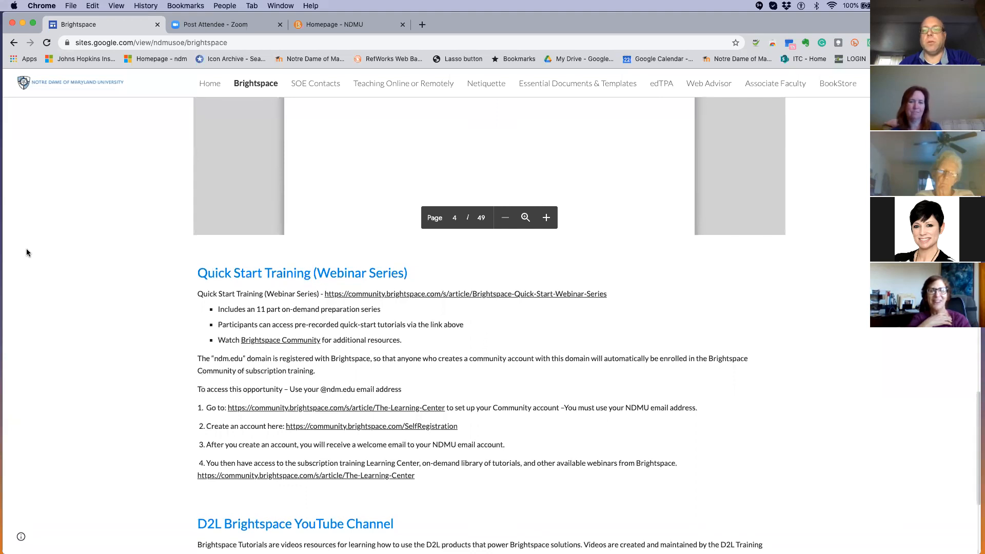
scroll(26, 249, "down", 1)
scroll(27, 252, "down", 3)
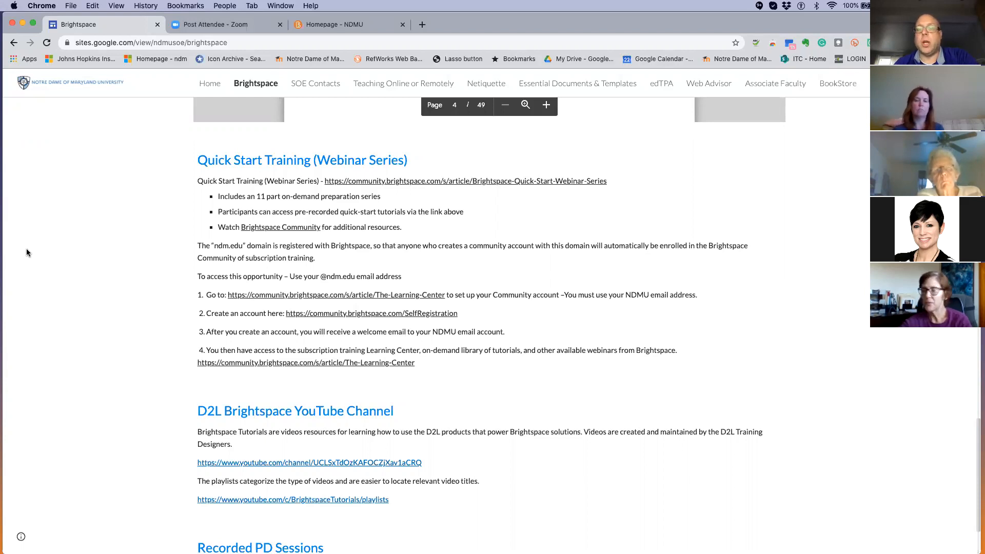
scroll(26, 249, "down", 1)
scroll(27, 253, "down", 2)
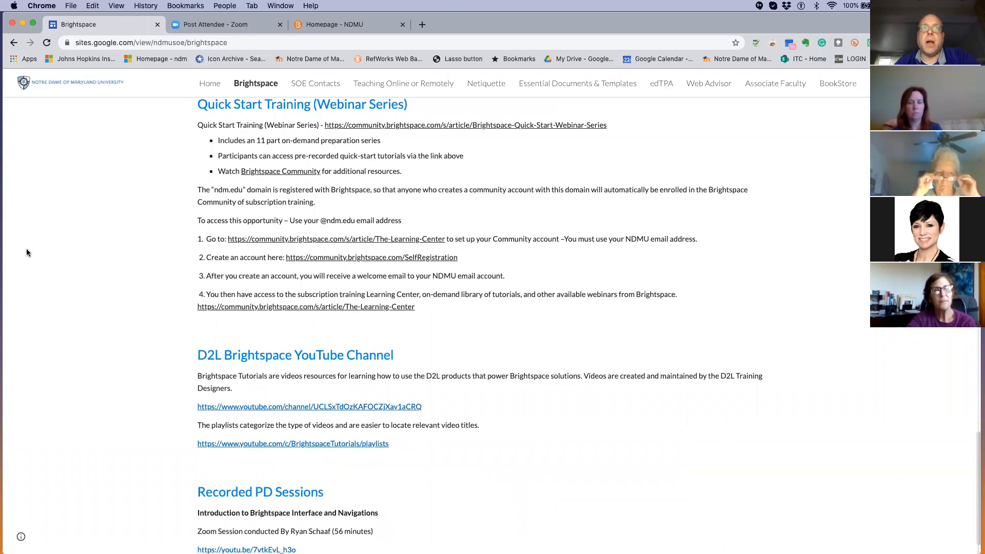
scroll(27, 252, "down", 2)
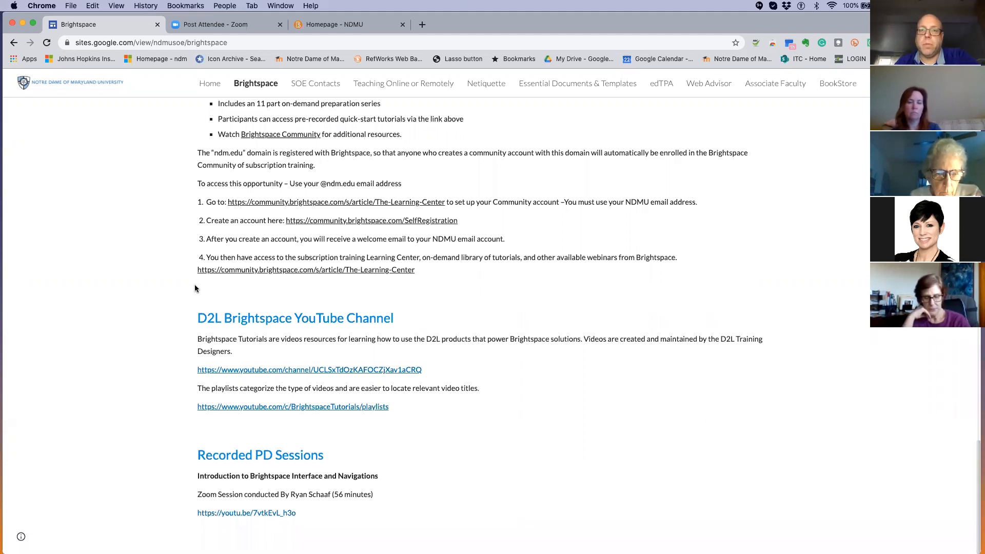
scroll(305, 328, "down", 1)
scroll(305, 328, "up", 1)
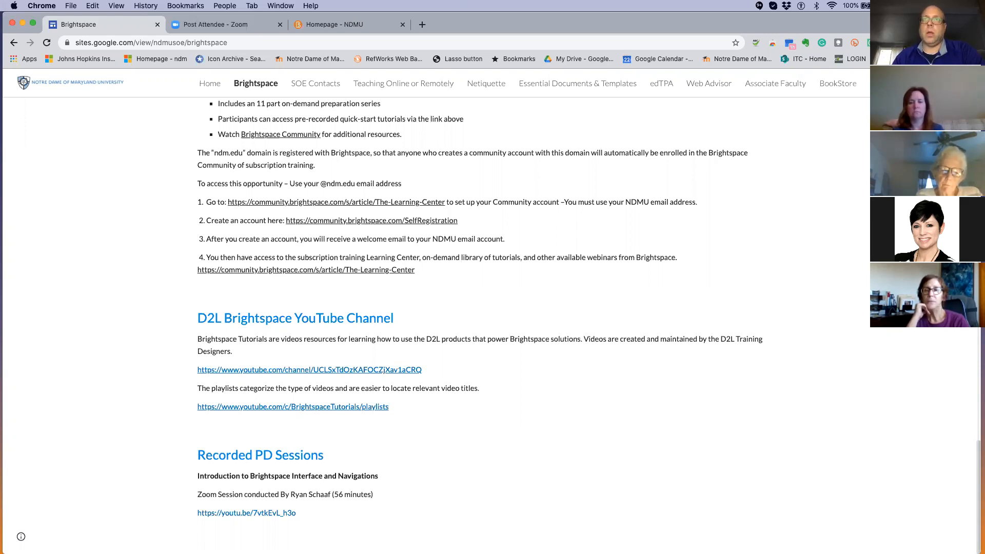
- Switch to the NDMU Brightspace homepage and look over the enrolled courses, including the full course selector list
left_click(341, 28)
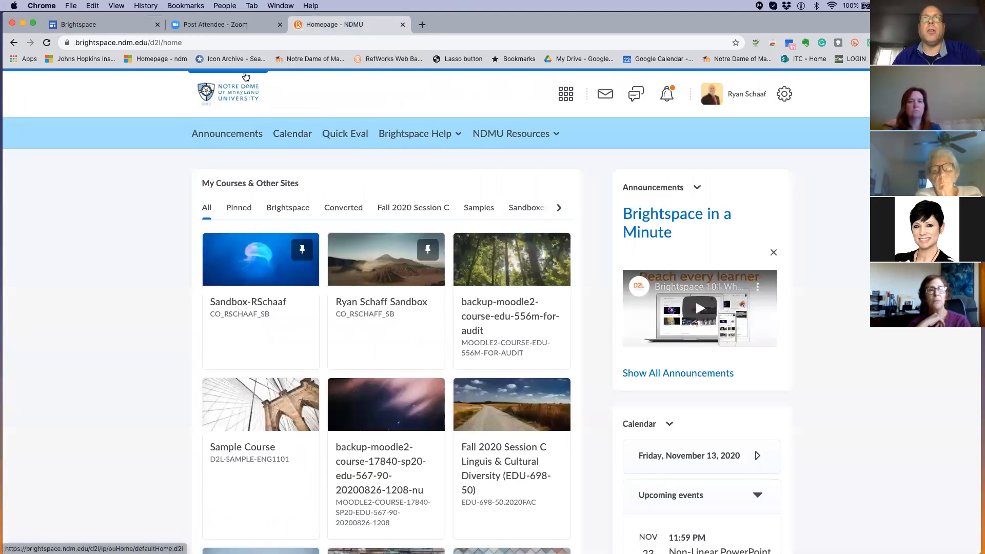
left_click_drag(503, 22, 515, 20)
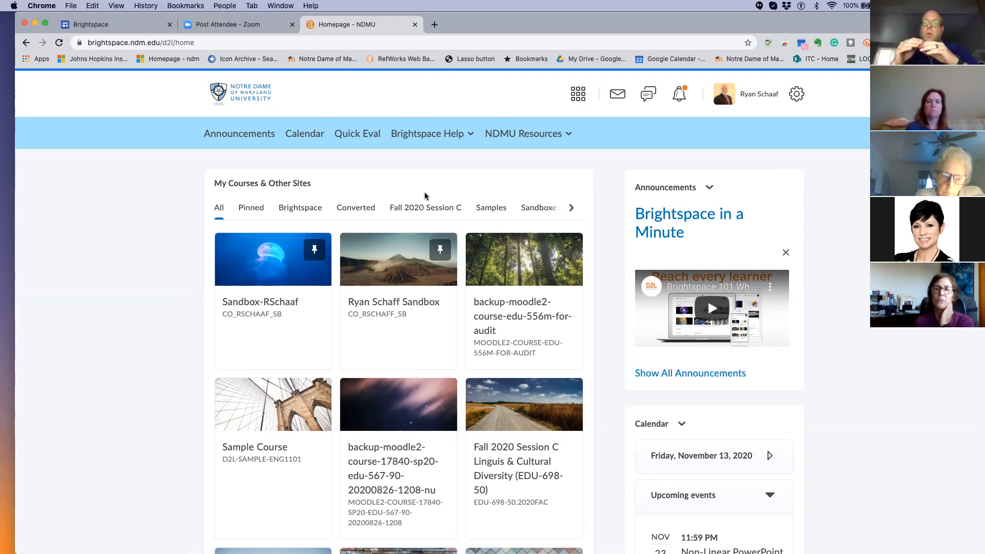
scroll(425, 196, "down", 1)
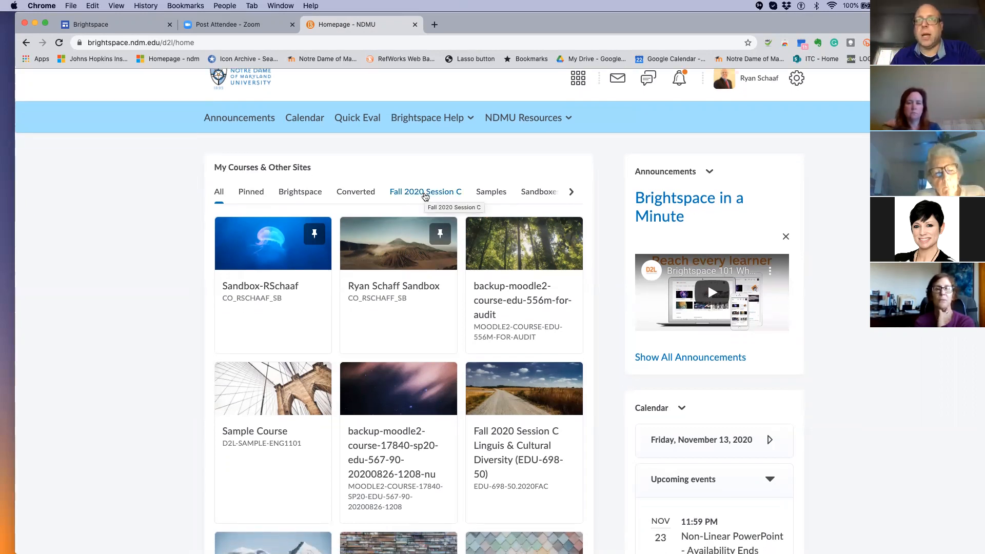
scroll(425, 196, "up", 1)
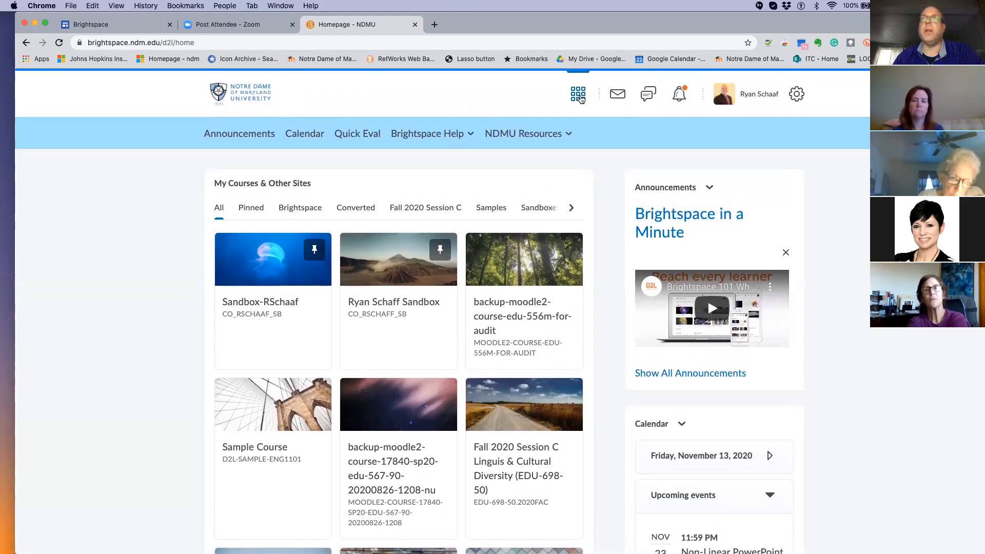
left_click(579, 96)
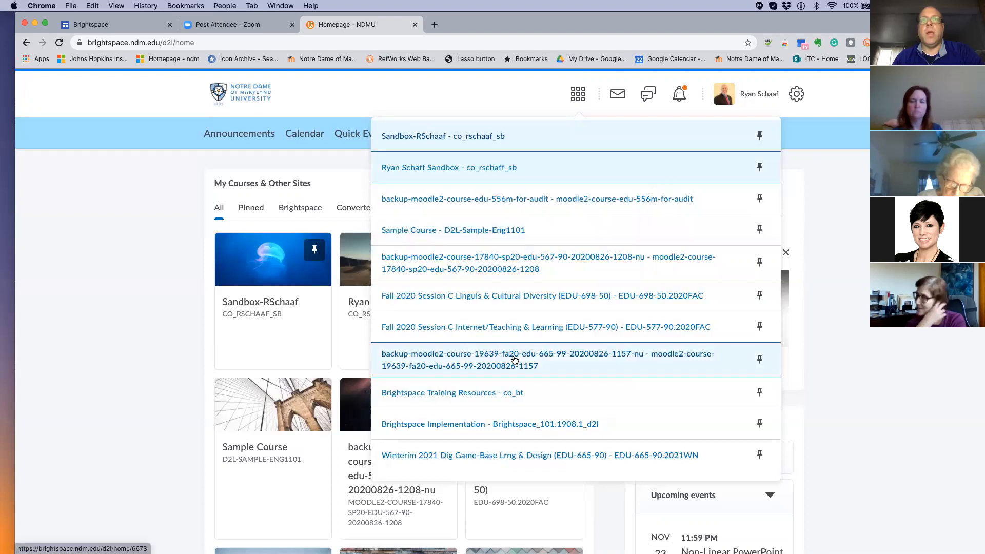
left_click(343, 170)
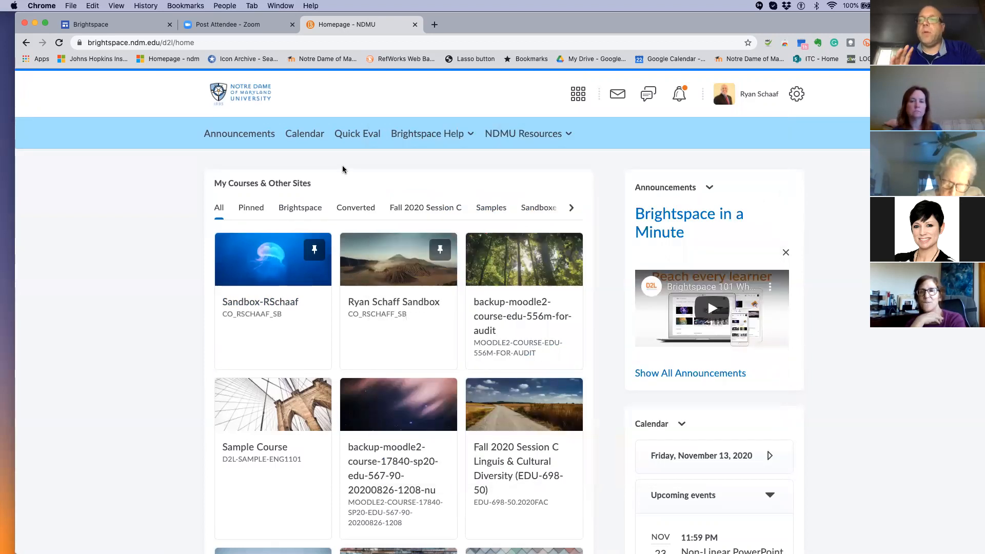
- Pin the backup-moodle2-course-edu-556m-for-audit course and check it among the pinned courses before returning to all courses
scroll(343, 169, "down", 1)
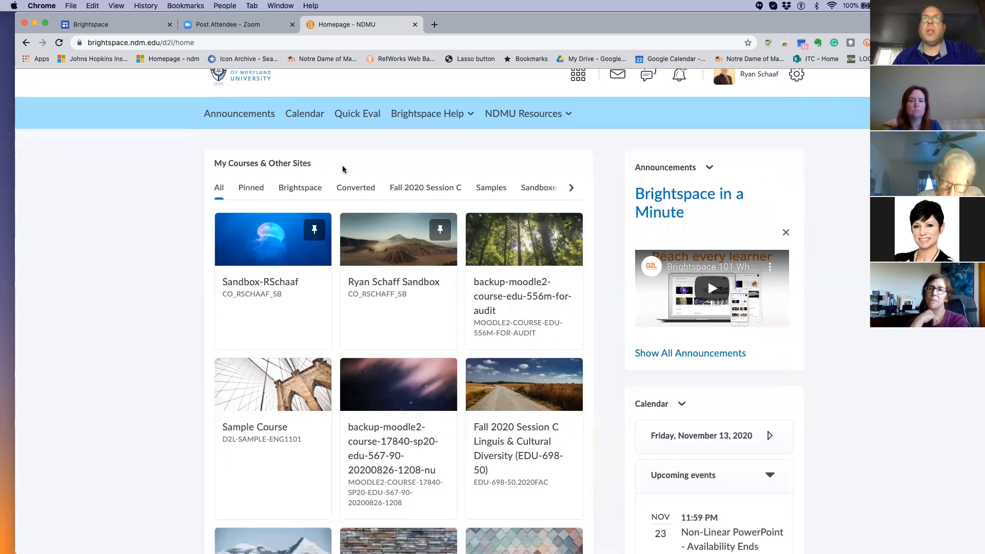
scroll(440, 187, "down", 1)
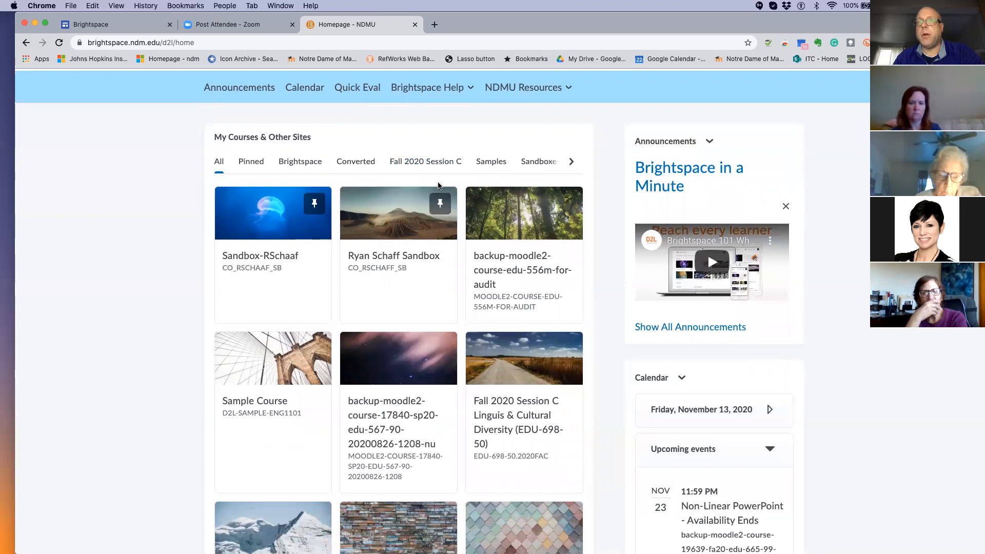
left_click(442, 202)
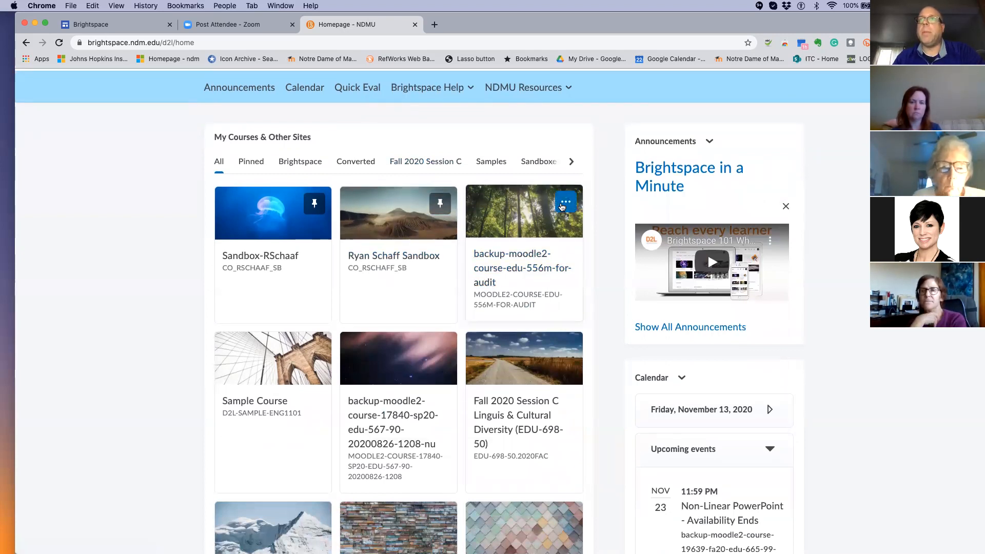
left_click(567, 202)
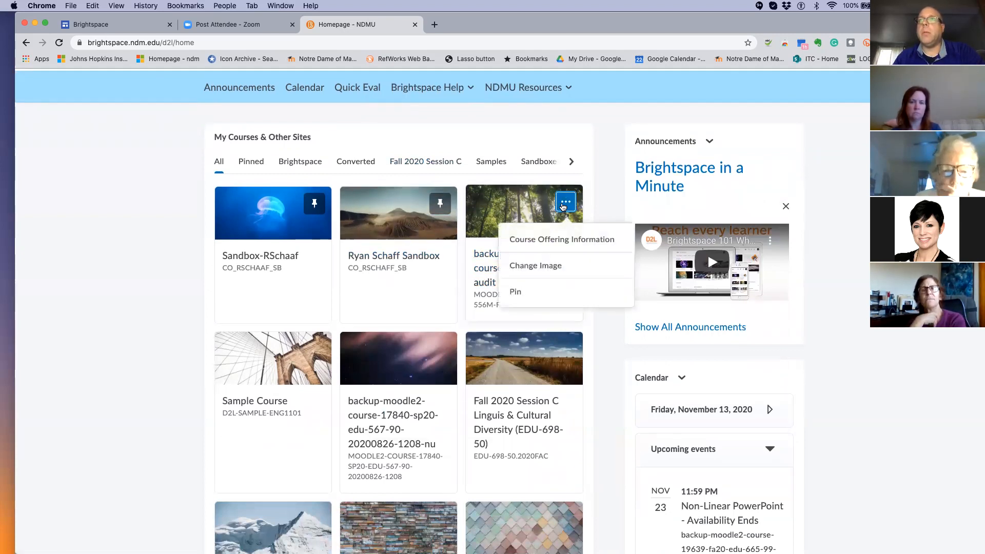
left_click(518, 291)
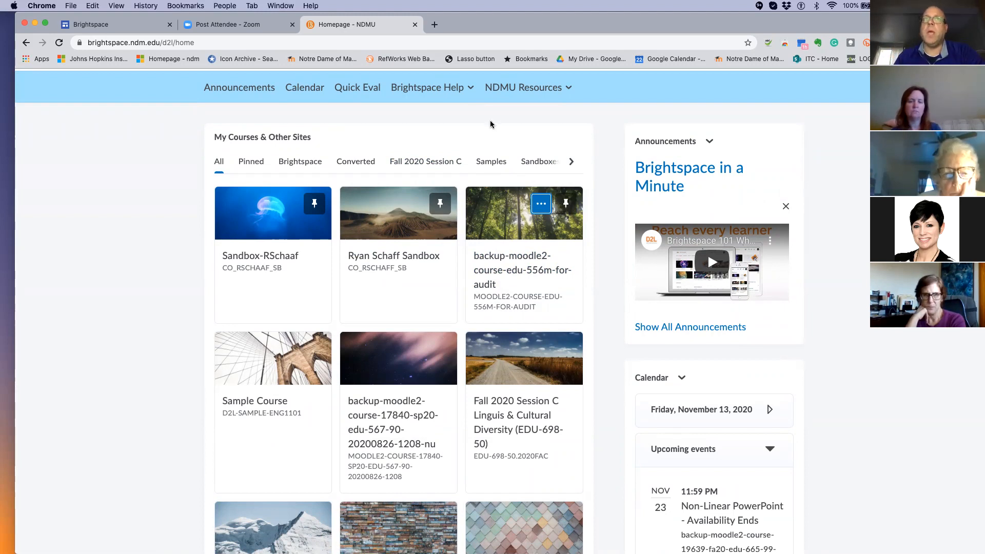
left_click(248, 163)
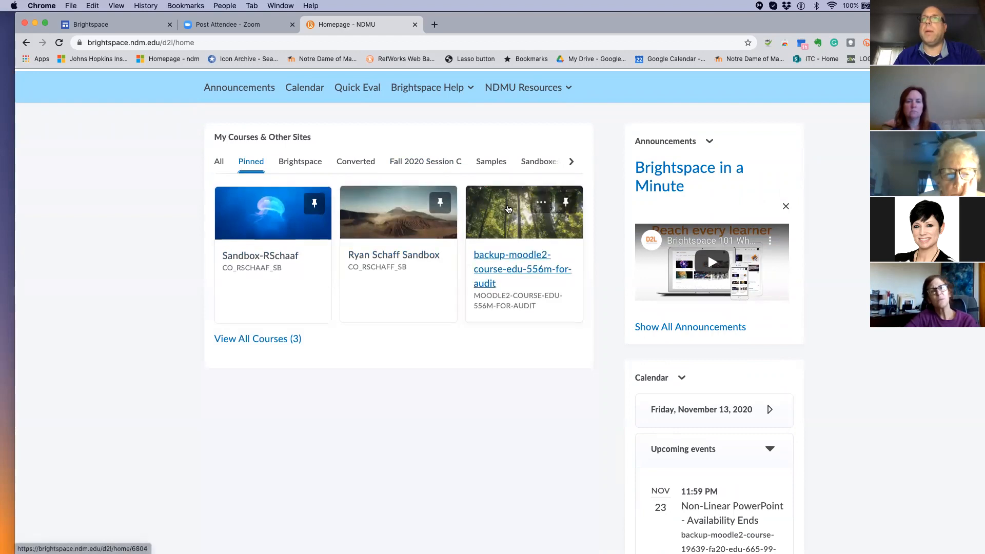
left_click(219, 162)
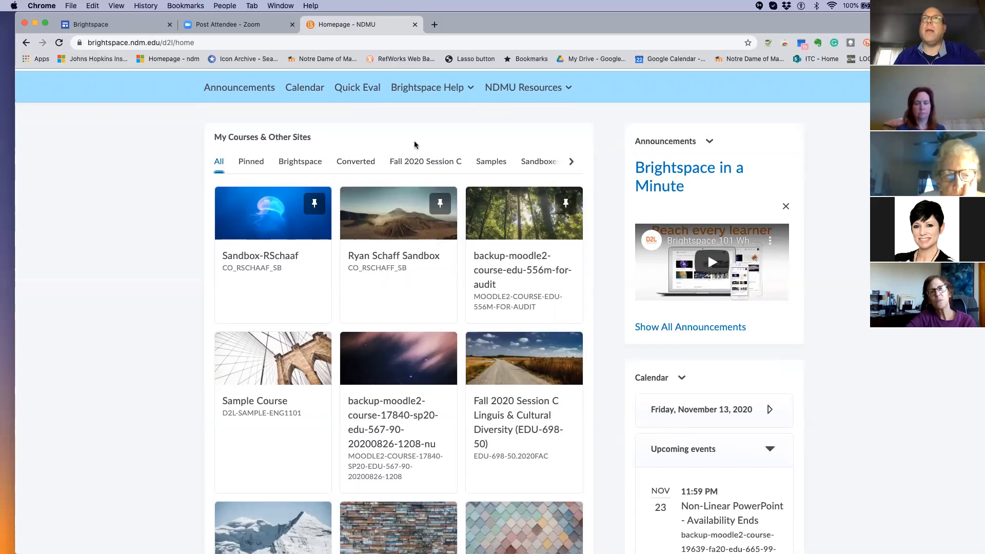
- Filter the course list by Fall 2020 Session C, then by Sandboxes
left_click(431, 162)
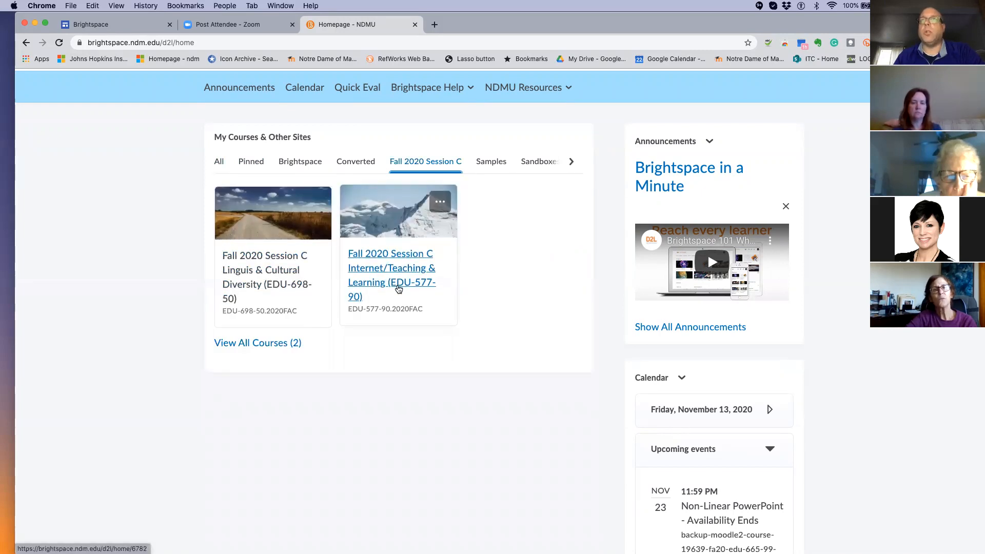
left_click(571, 162)
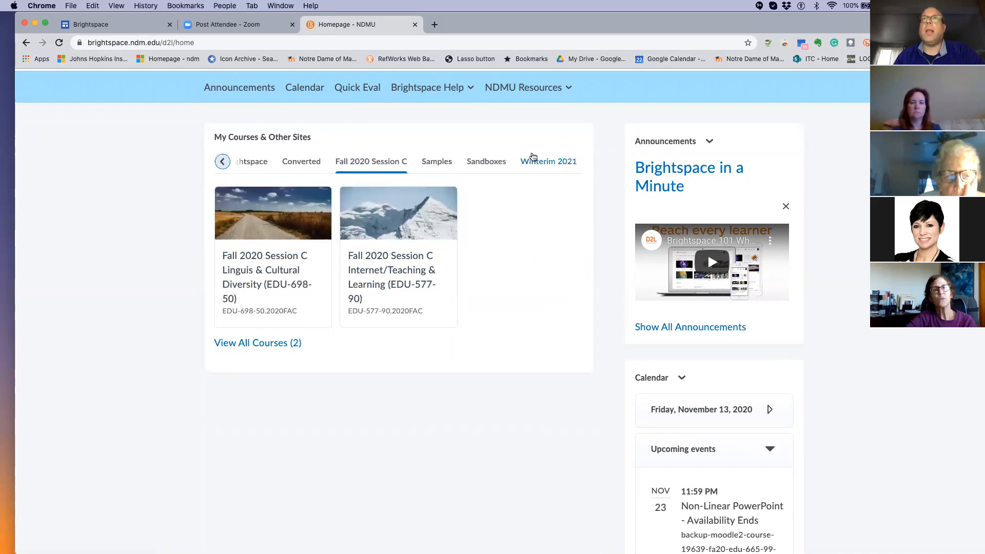
left_click(482, 162)
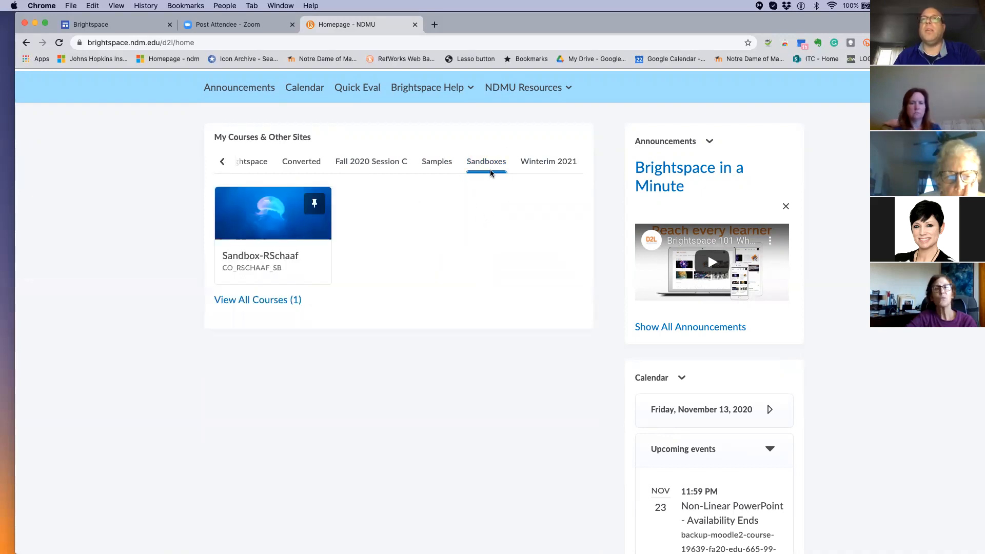
- Open the instructor's sandbox course and dismiss its Get Started welcome window
mouse_move(259, 241)
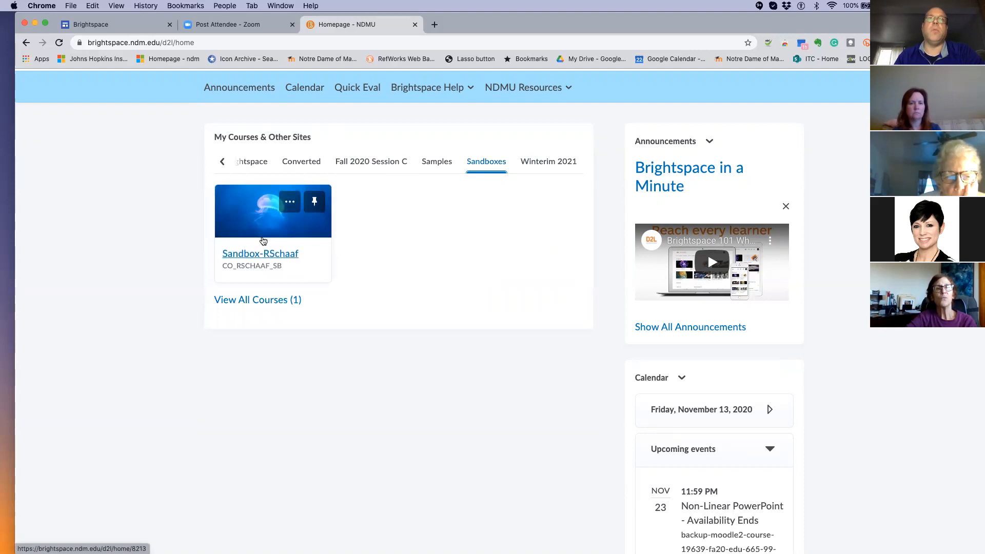
left_click(254, 237)
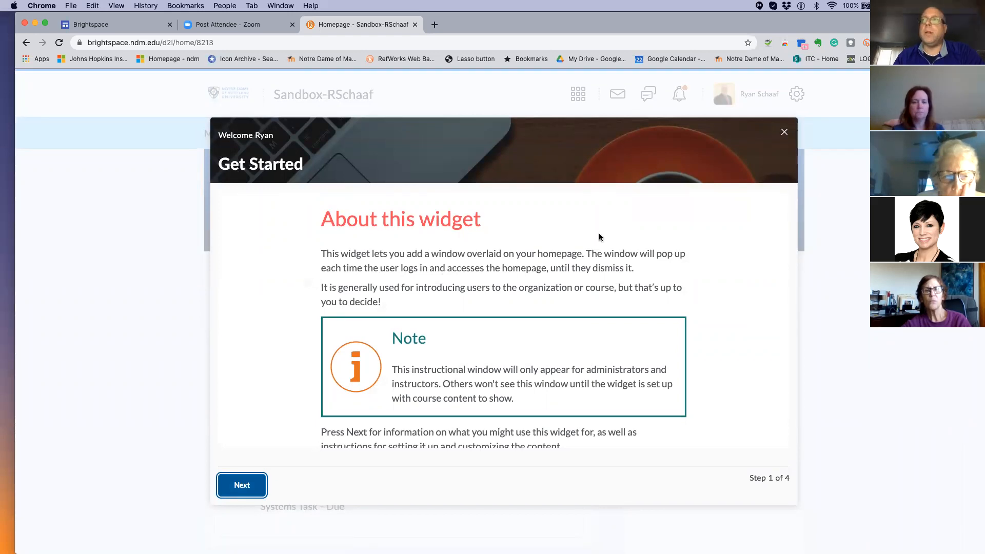
left_click(785, 133)
scroll(851, 175, "down", 1)
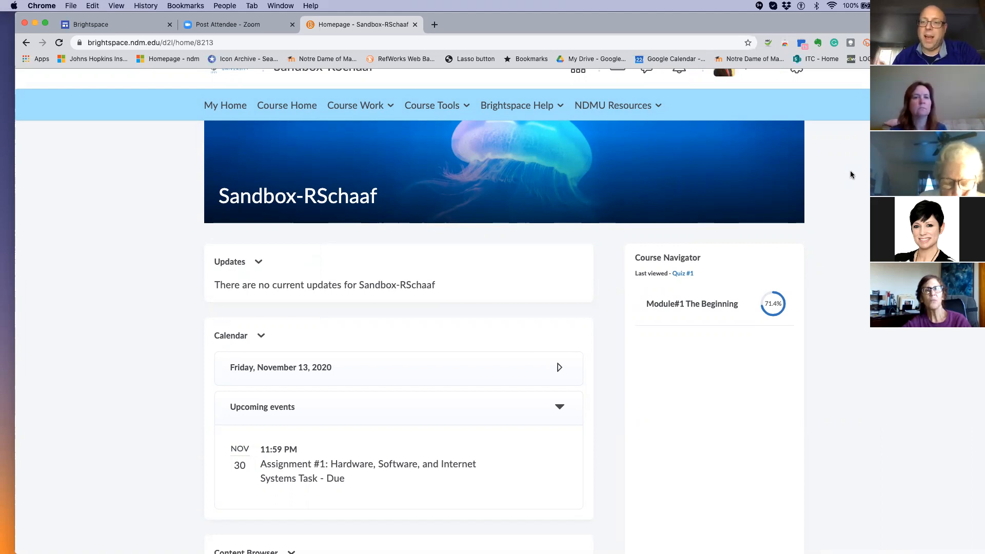
scroll(850, 165, "up", 1)
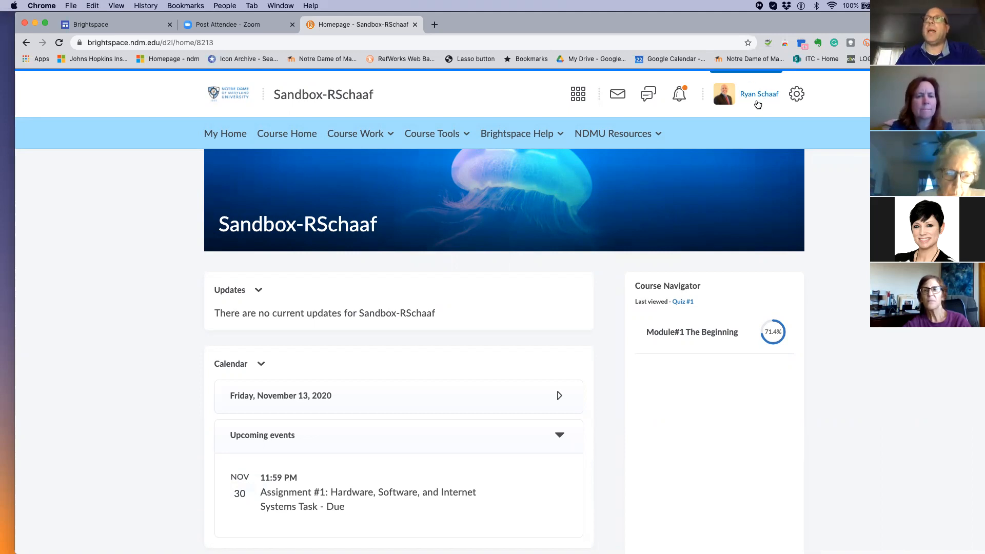
- Preview the sandbox course as a Learner, then return to the instructor view and dismiss the welcome window
left_click(757, 97)
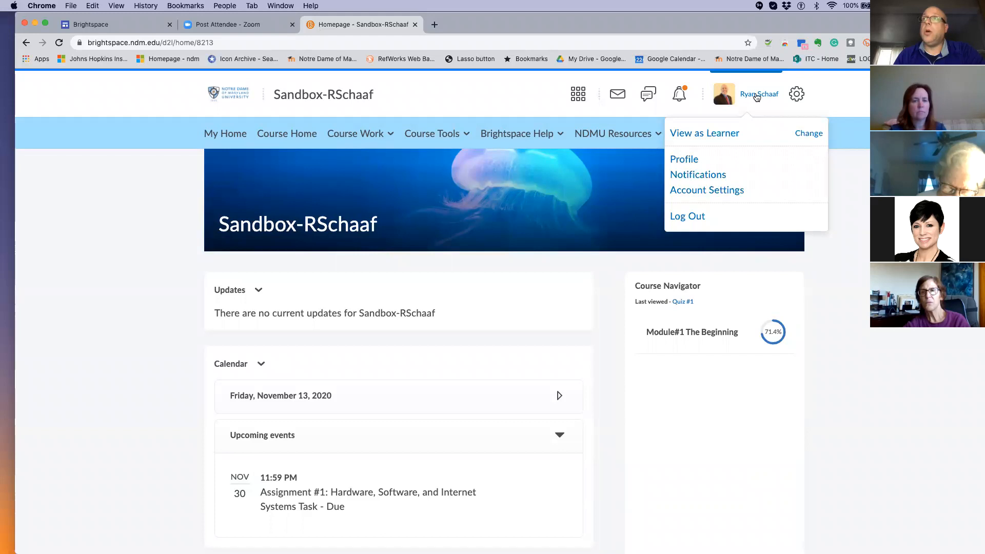
left_click(713, 136)
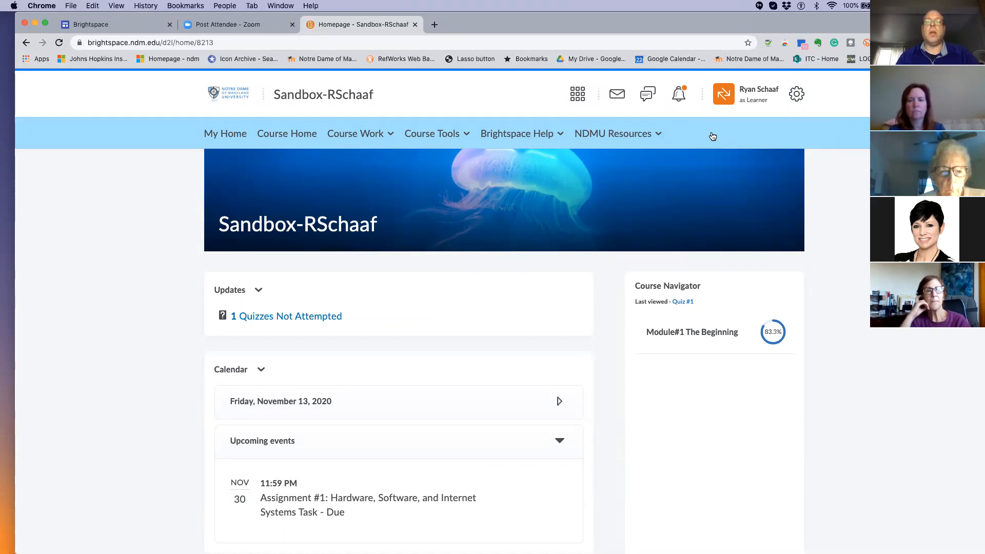
left_click(724, 96)
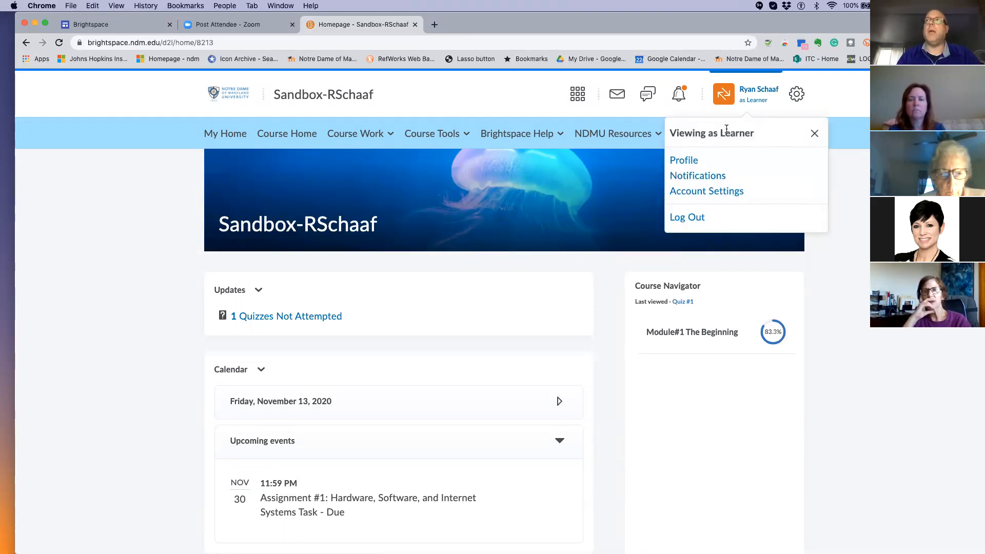
left_click(815, 133)
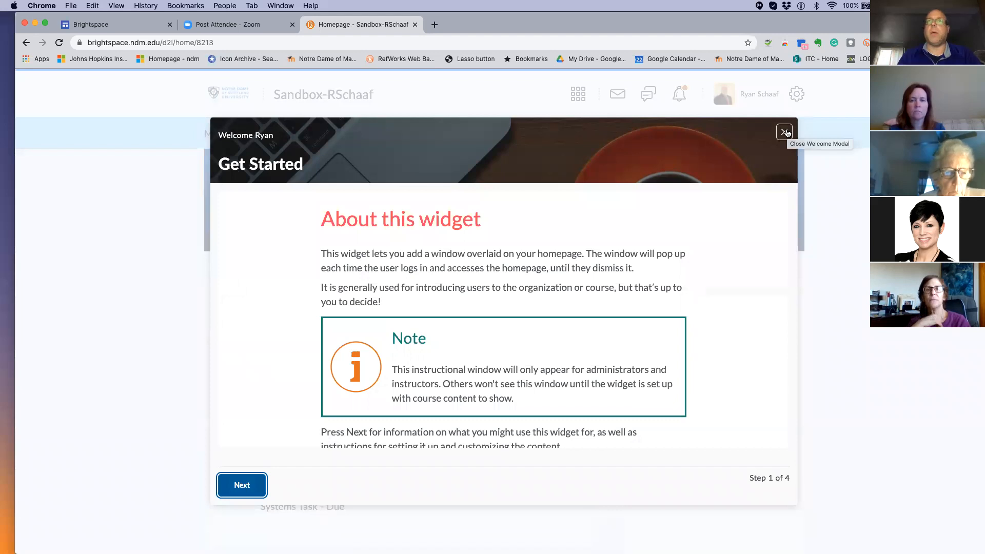
left_click(785, 132)
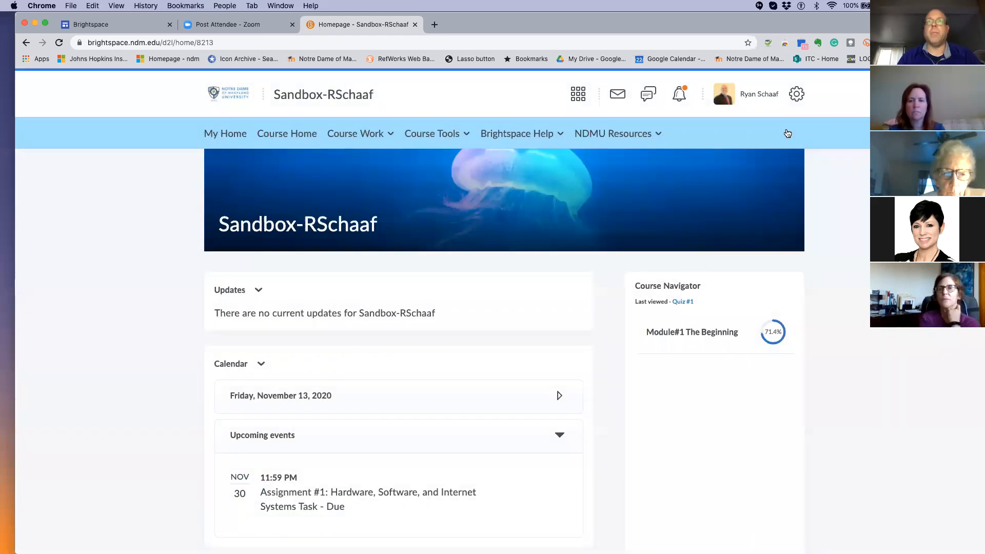
- Look over the sandbox course homepage, from the banner through the Updates, Calendar and Content Browser widgets
scroll(474, 150, "down", 1)
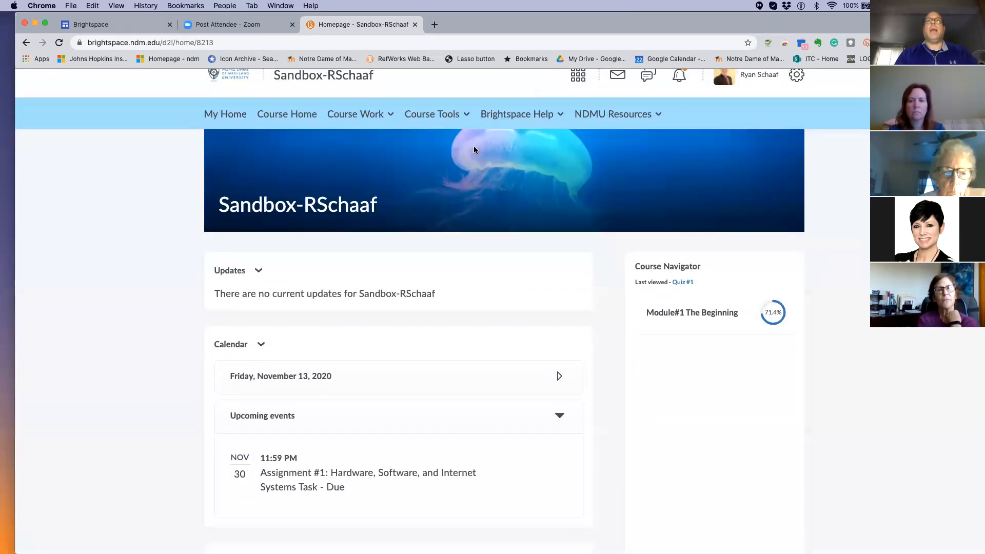
scroll(474, 150, "up", 1)
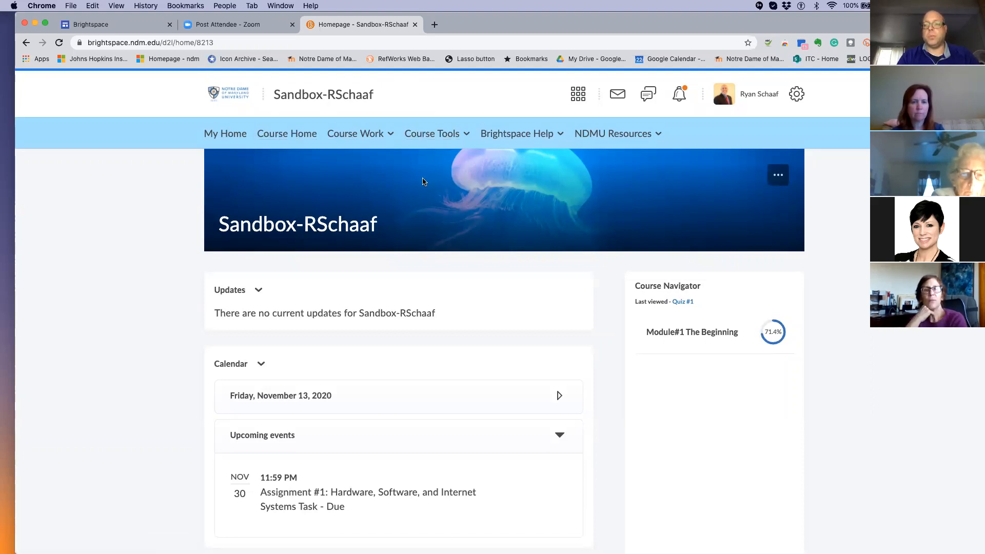
scroll(423, 181, "down", 3)
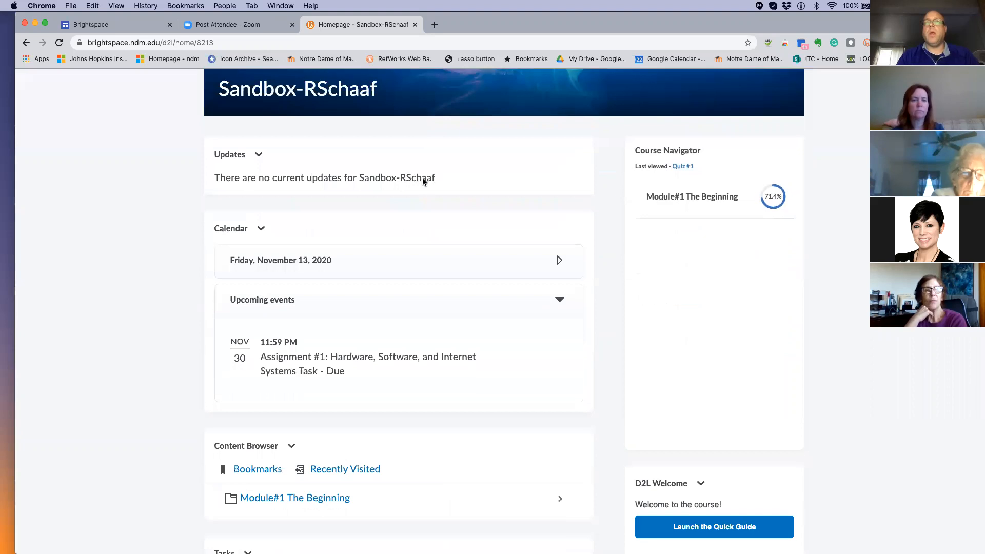
scroll(422, 181, "up", 3)
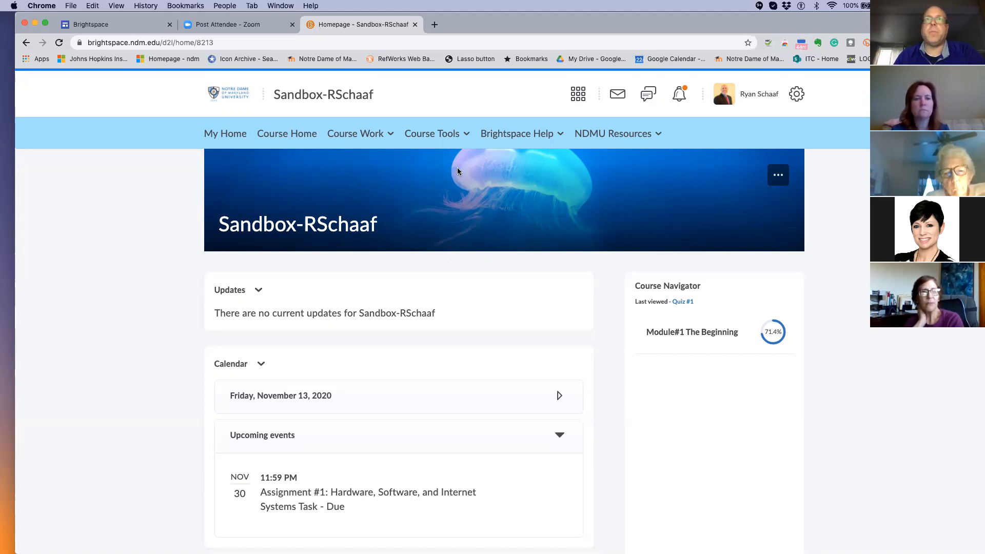
- Open the sandbox course's Content area and review the topics in Module#1 The Beginning
left_click(388, 139)
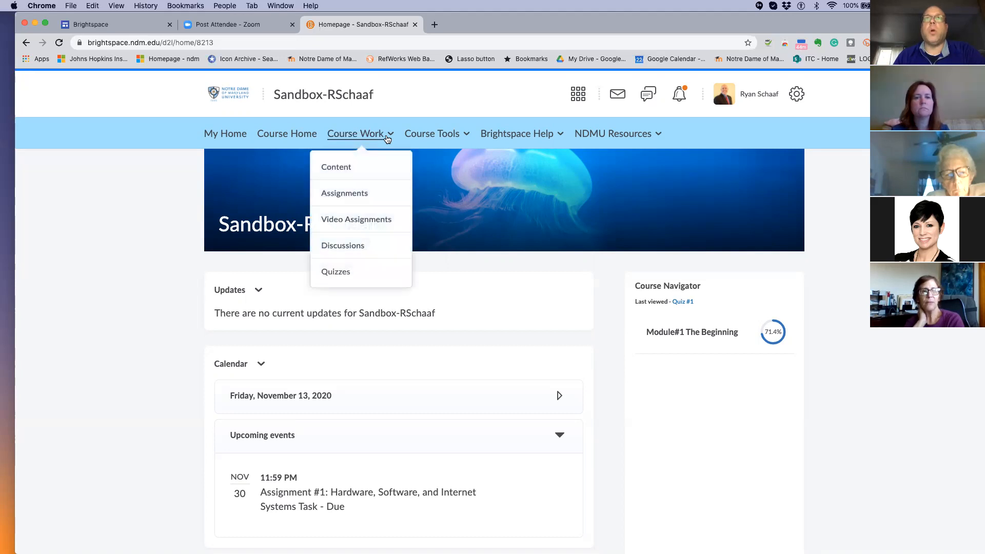
left_click(343, 167)
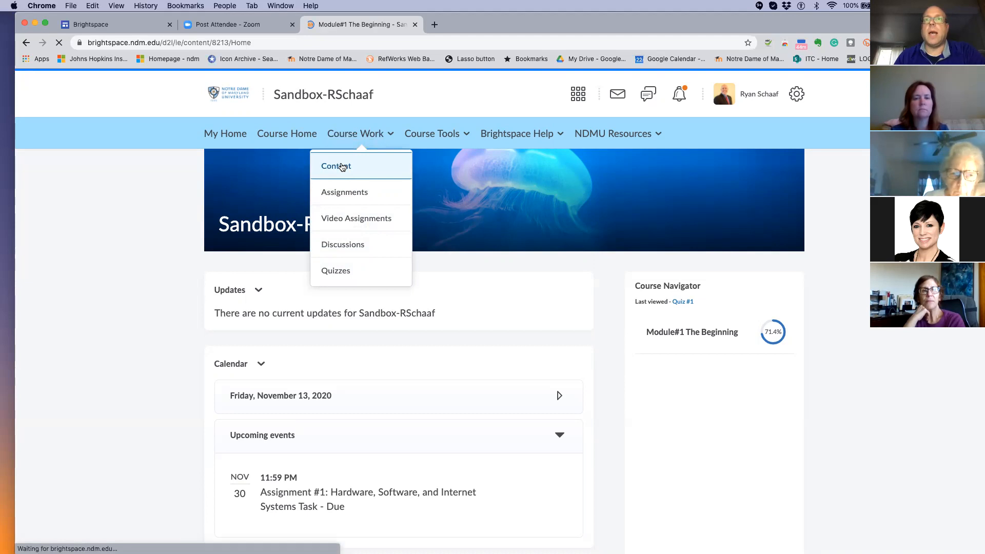
scroll(343, 167, "down", 2)
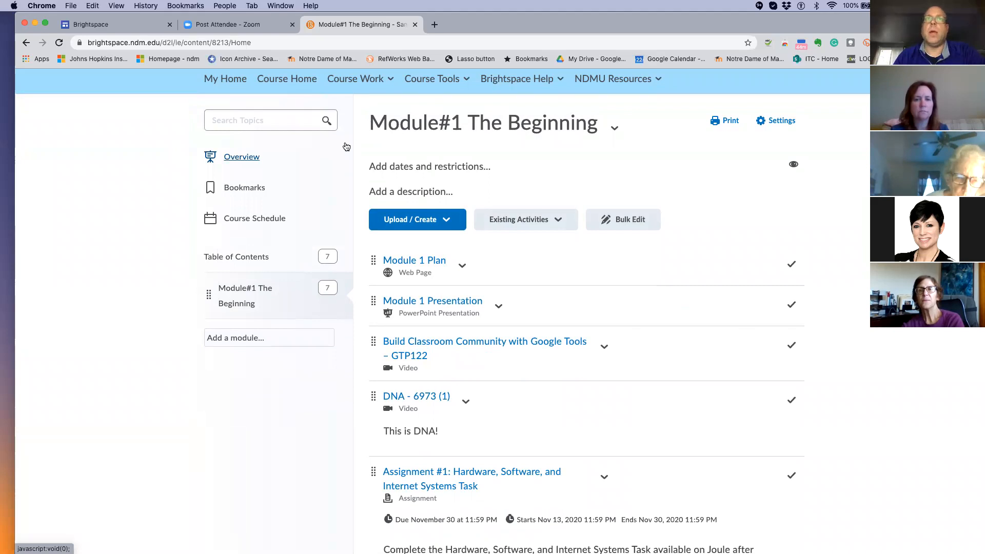
scroll(346, 147, "down", 1)
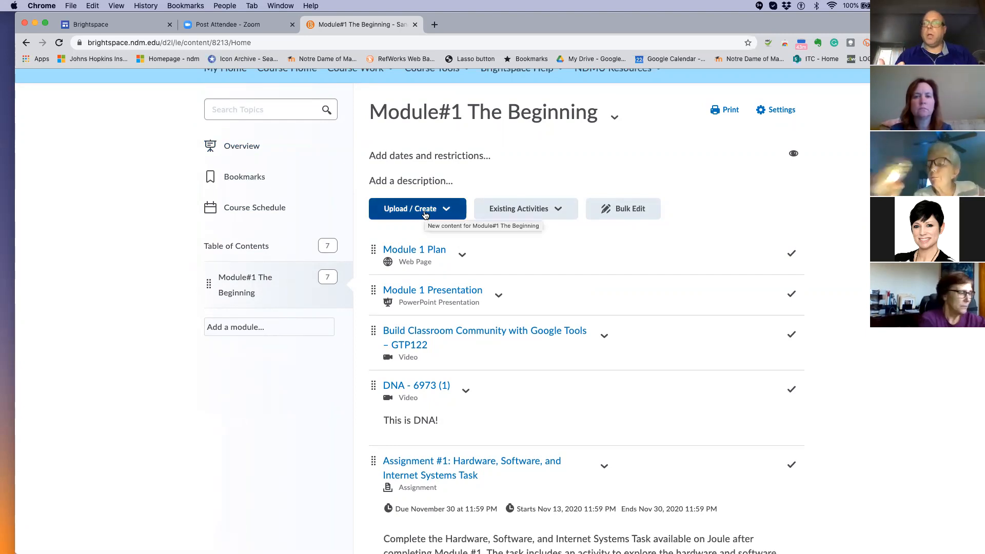
- Add a new module titled "Module #2: The Middle" below Module#1 in the table of contents
left_click(238, 328)
type("Mo")
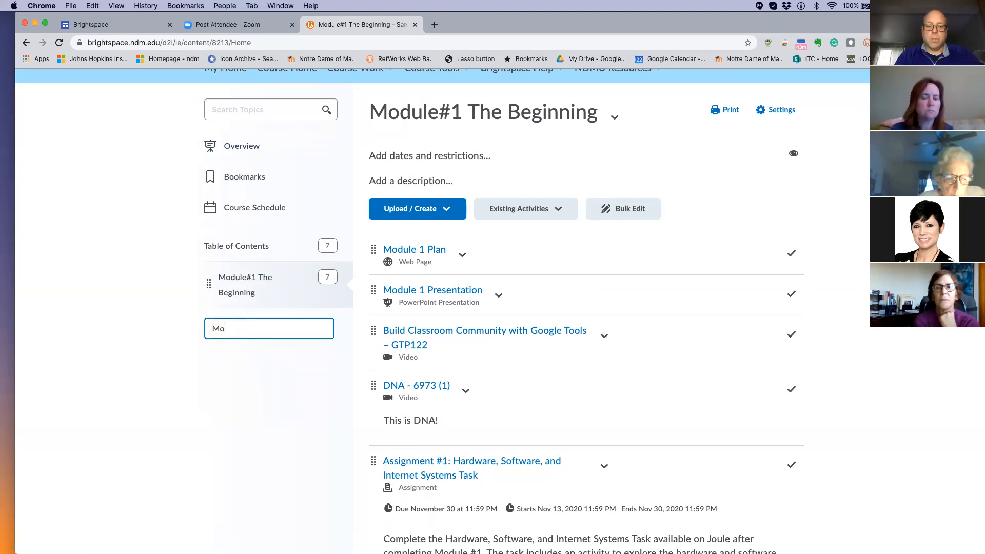
type("dule #2: ")
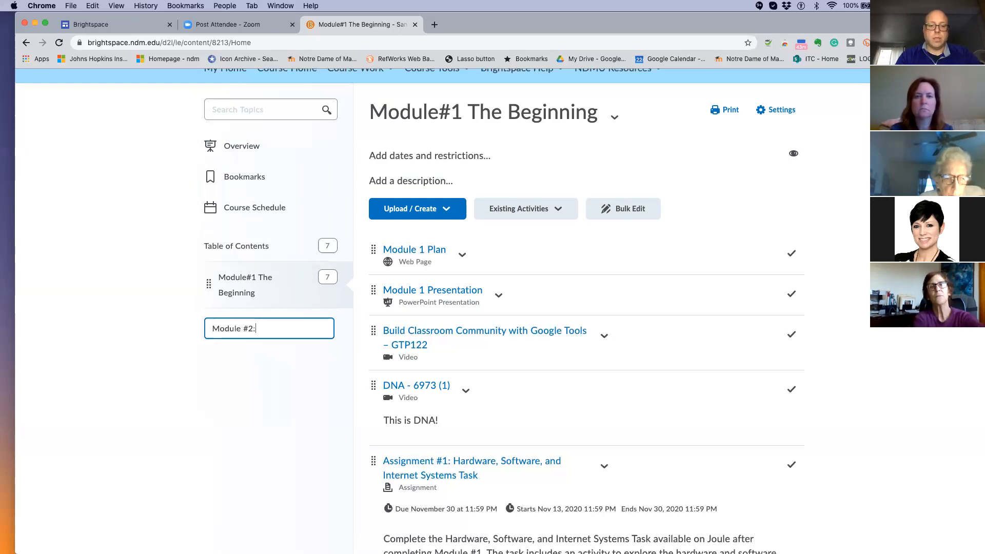
type("The Middle")
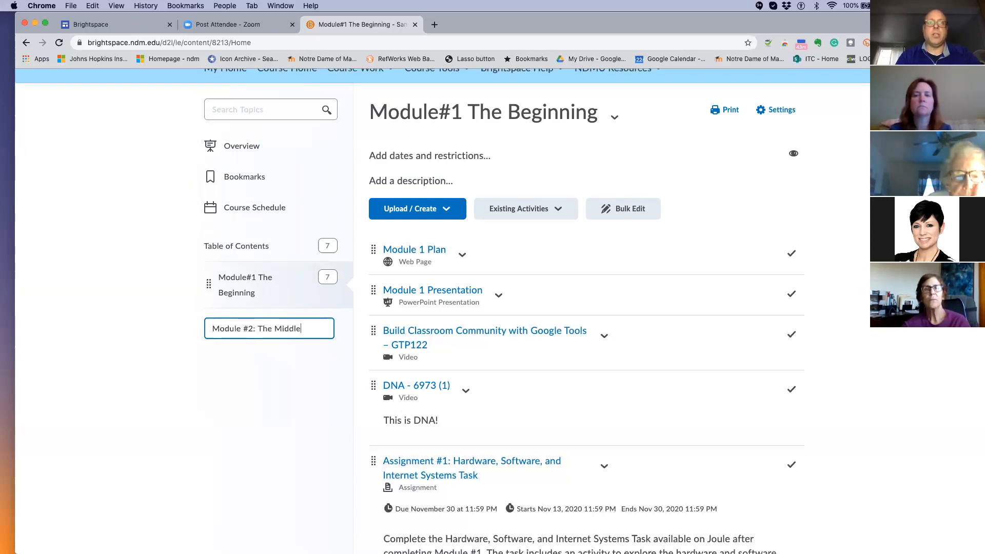
key("Return")
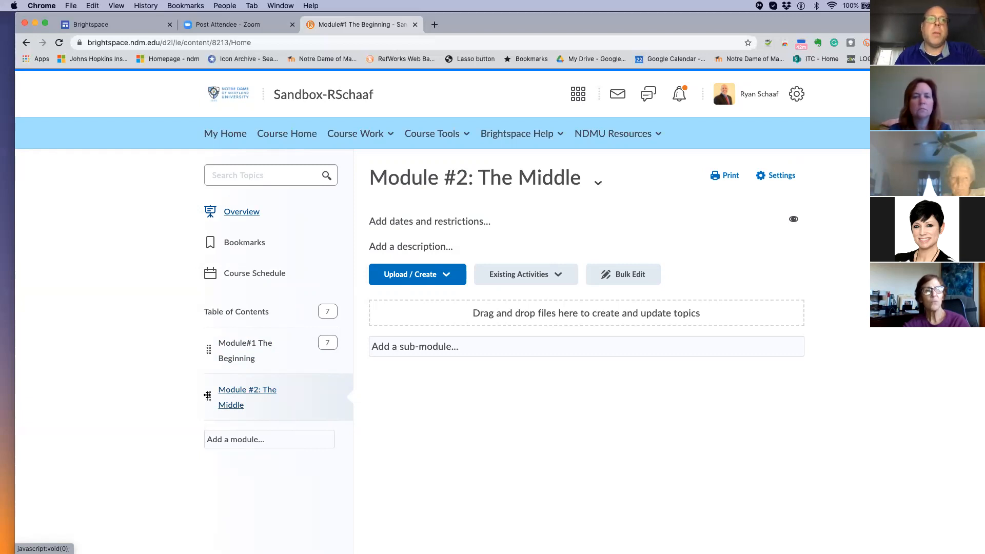
left_click_drag(207, 395, 205, 422)
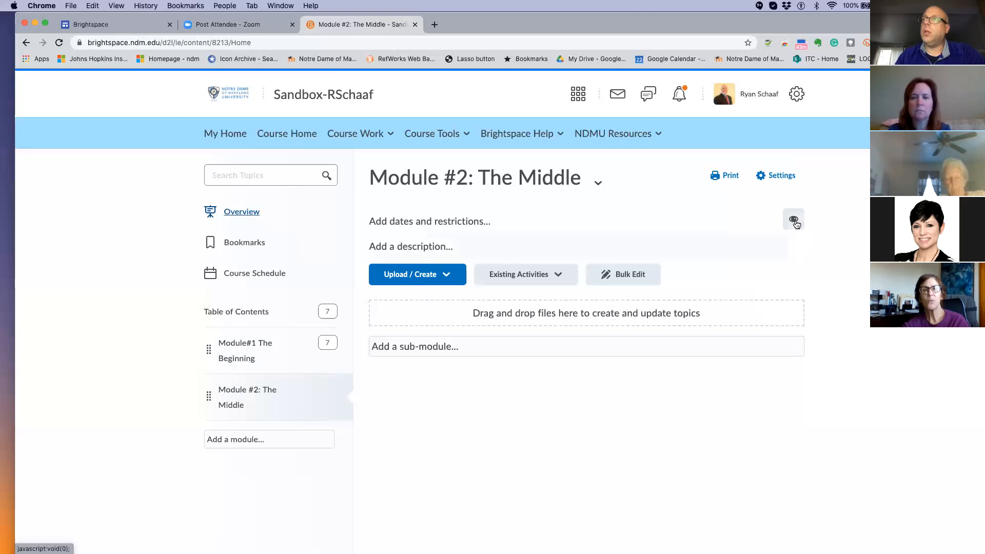
- Hide Module #2: The Middle from learners, then make it visible again
mouse_move(796, 224)
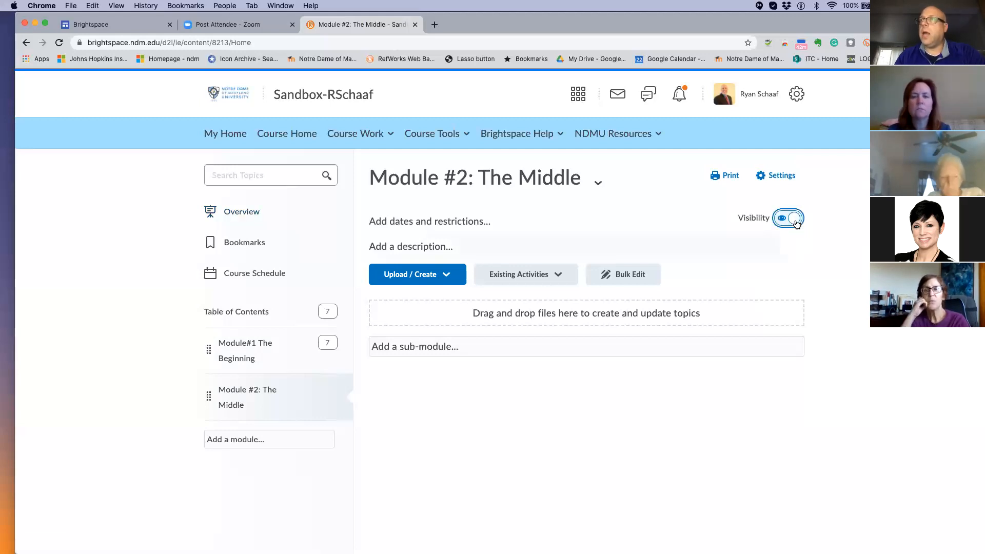
left_click(785, 223)
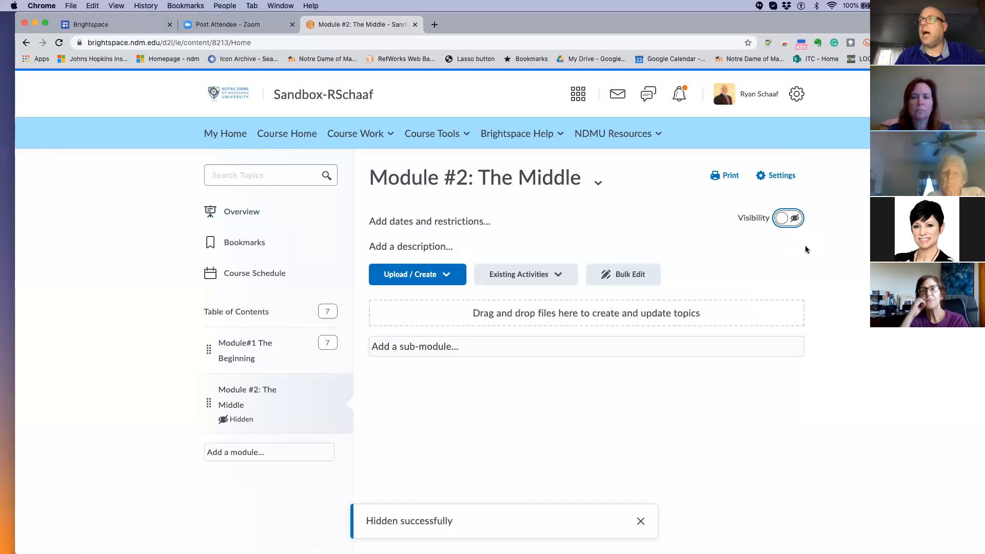
left_click(784, 223)
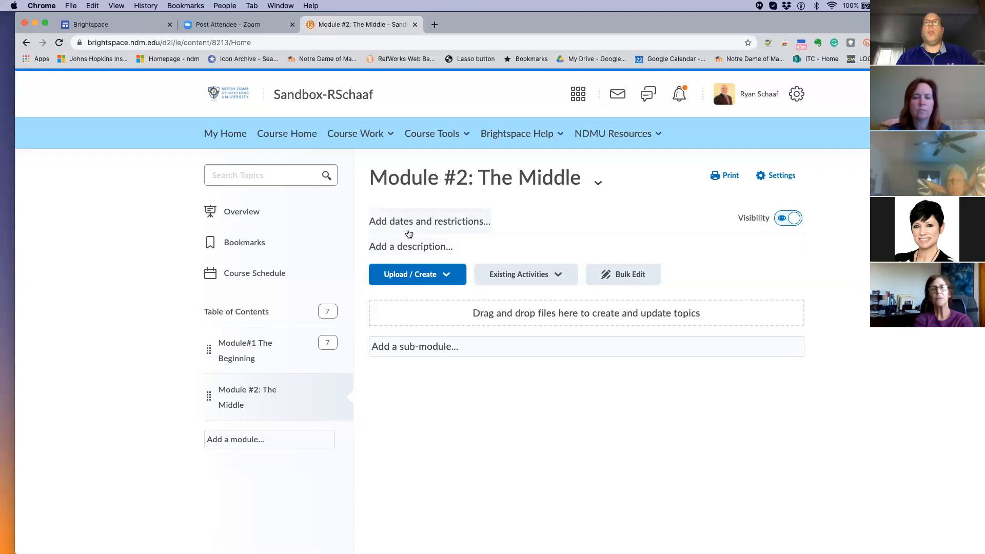
- Open the dates and restrictions of Module #2: The Middle and look over the date and release condition options
left_click(403, 230)
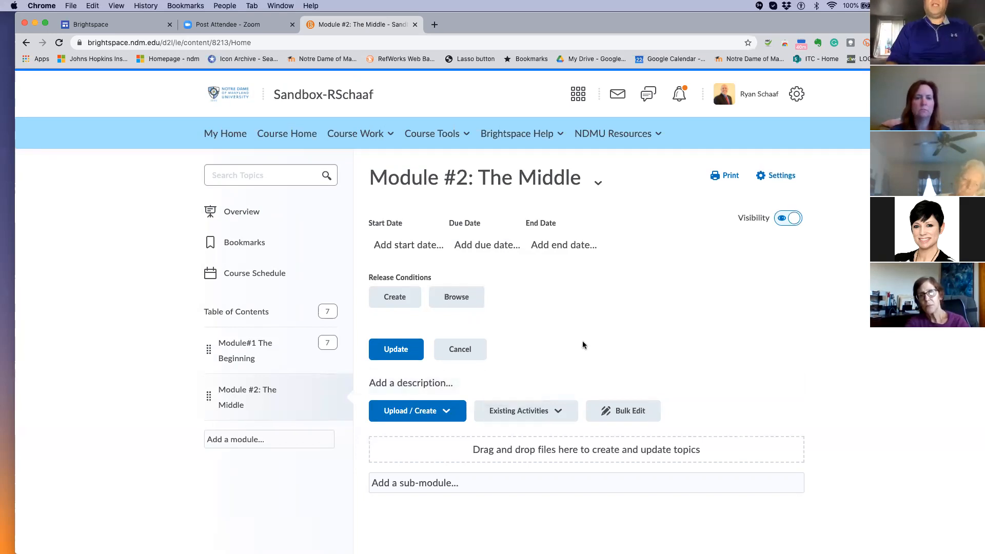
scroll(573, 325, "down", 1)
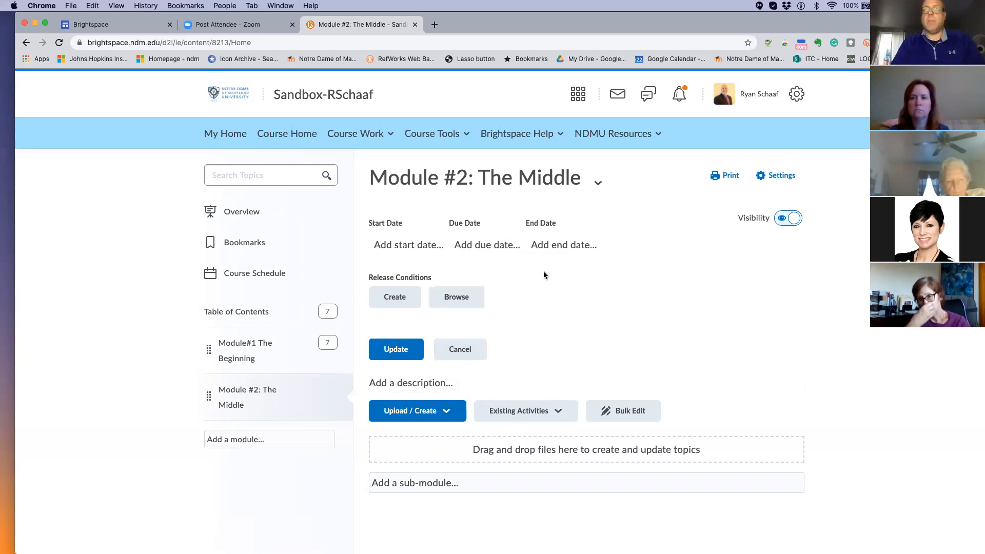
left_click(384, 135)
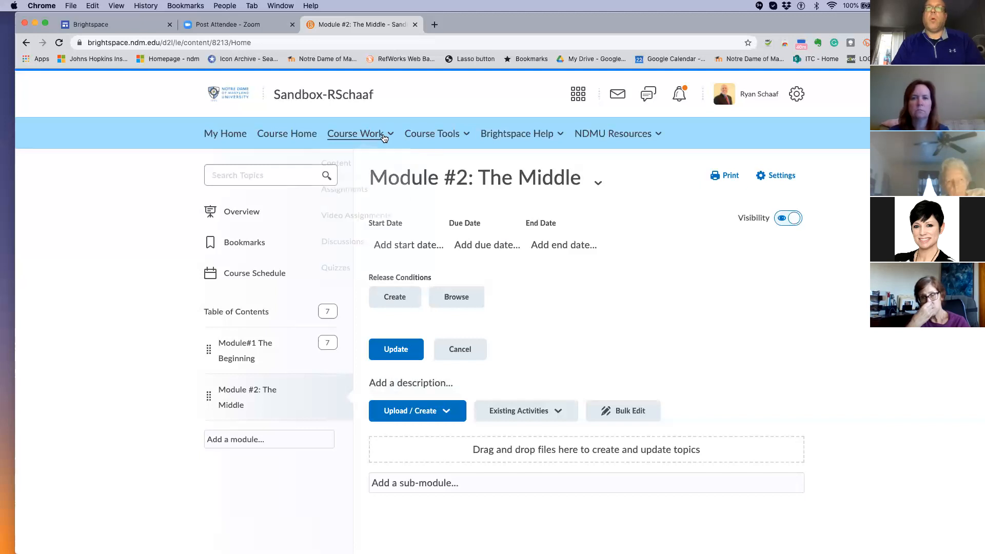
left_click(534, 276)
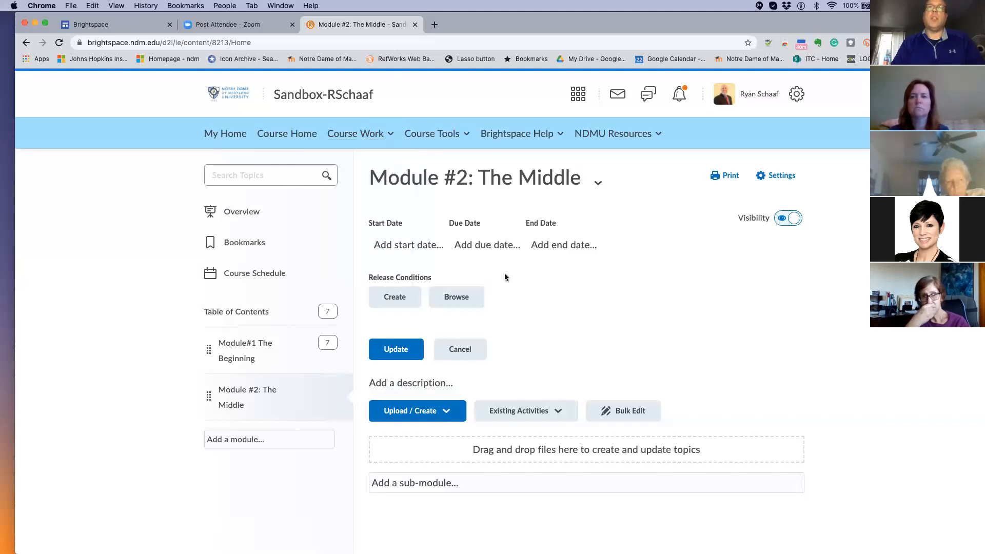
- Start a new file in Module #2: The Middle and title it "Module 2 Plan"
left_click(421, 412)
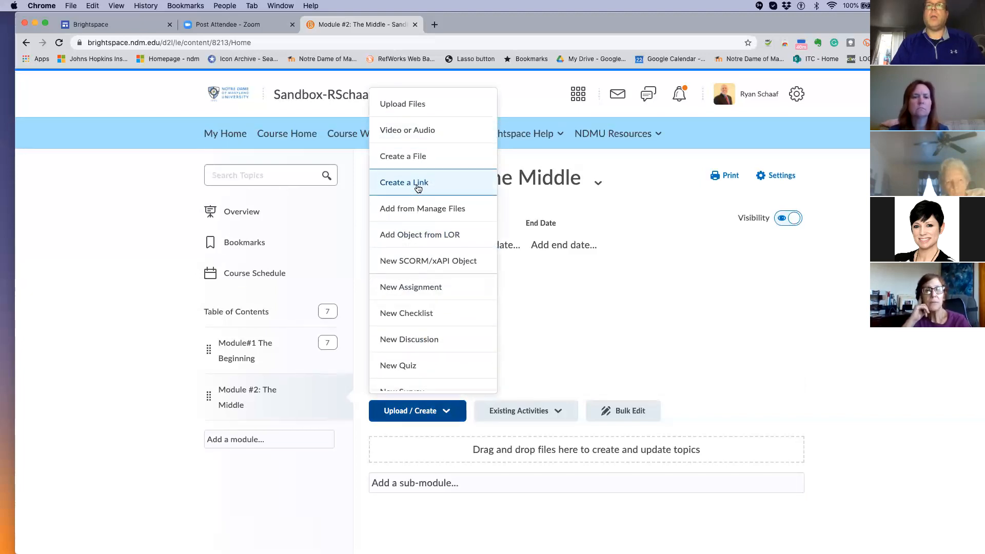
left_click(419, 158)
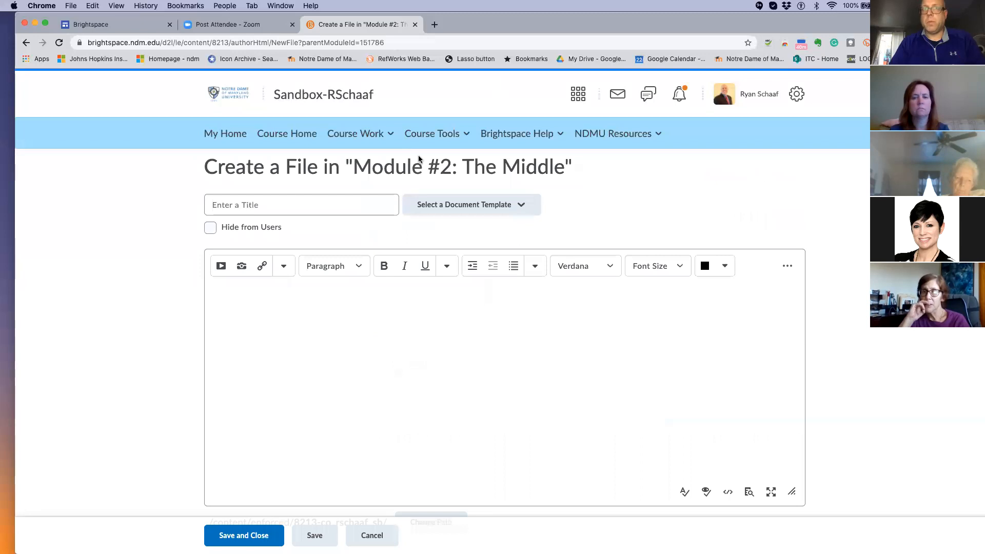
left_click(217, 205)
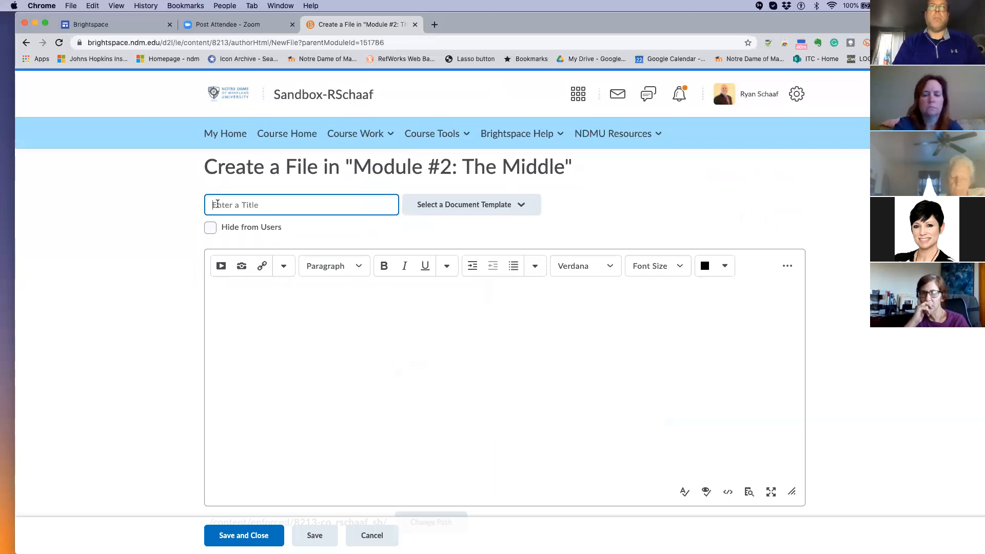
type("Module 2 Plan")
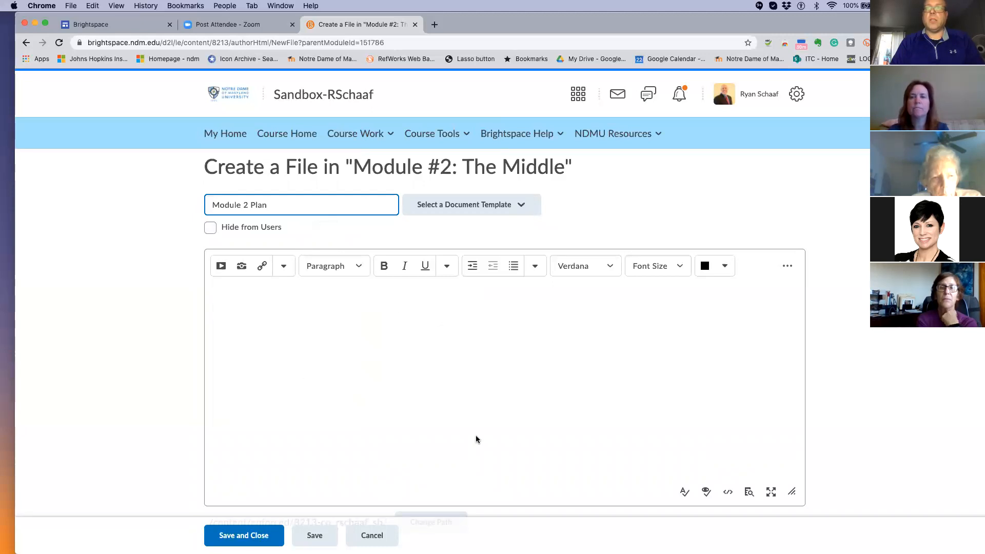
- Apply the 03_Module_Introduction document template to the Module 2 Plan file
left_click(527, 204)
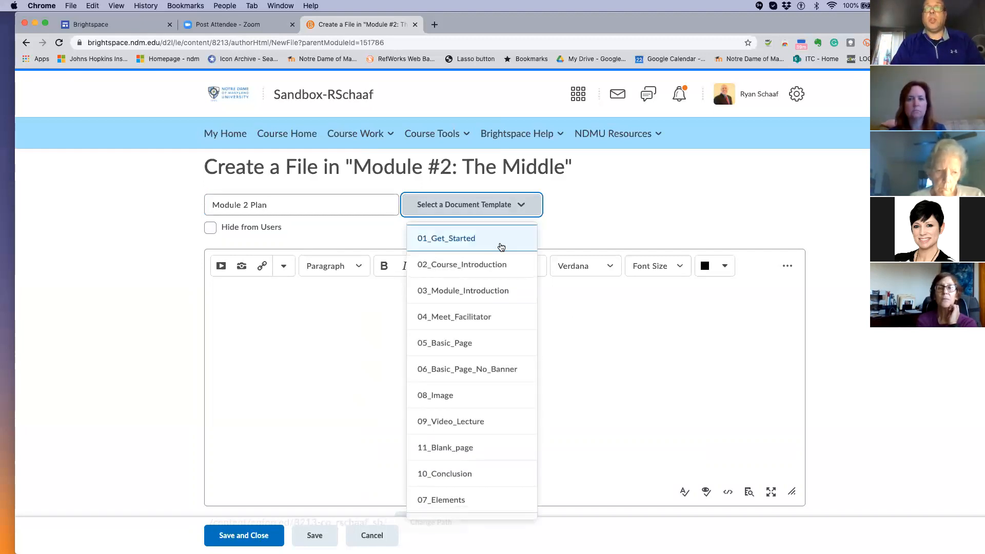
scroll(501, 247, "down", 1)
scroll(502, 248, "up", 1)
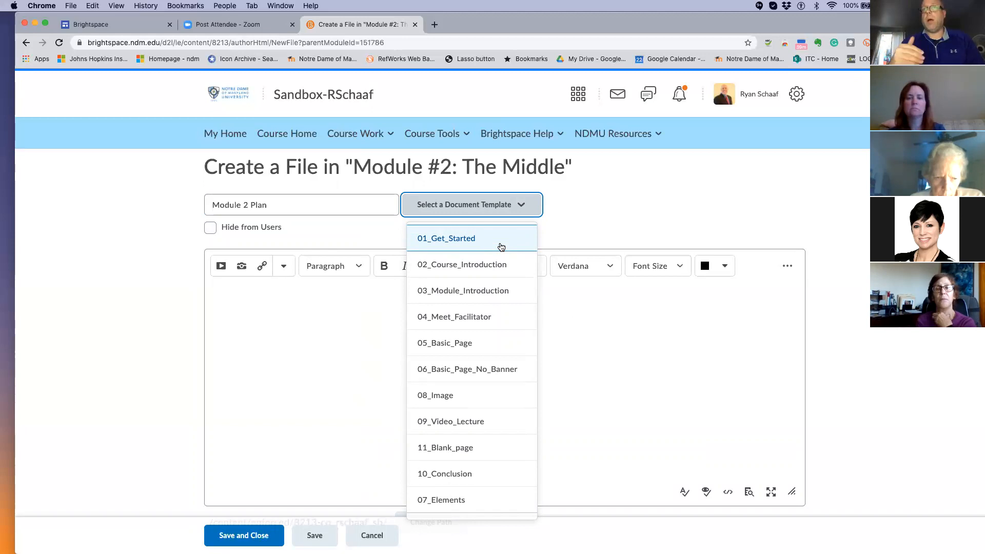
left_click(490, 291)
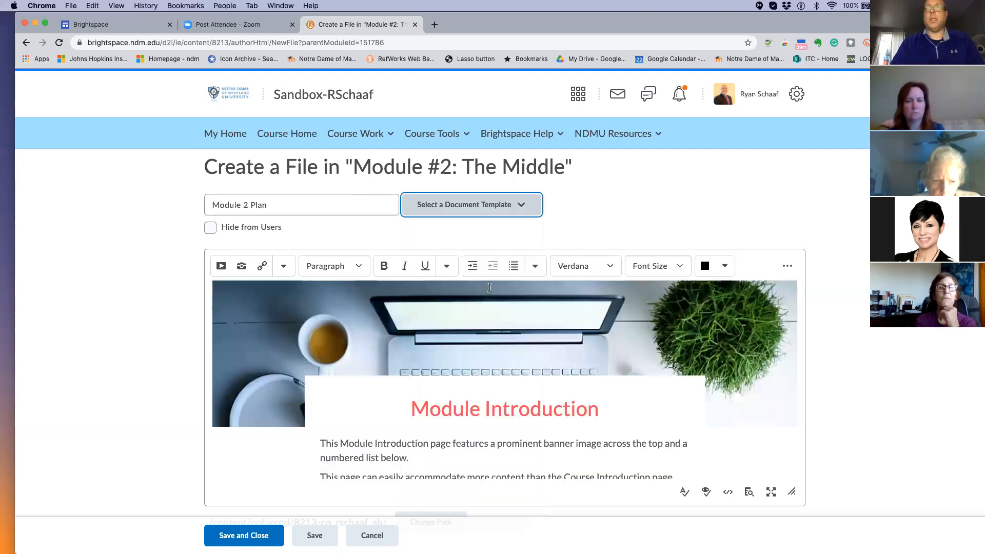
- Review the Module Introduction template's content from the banner down through the Learning Objectives list
scroll(488, 288, "down", 2)
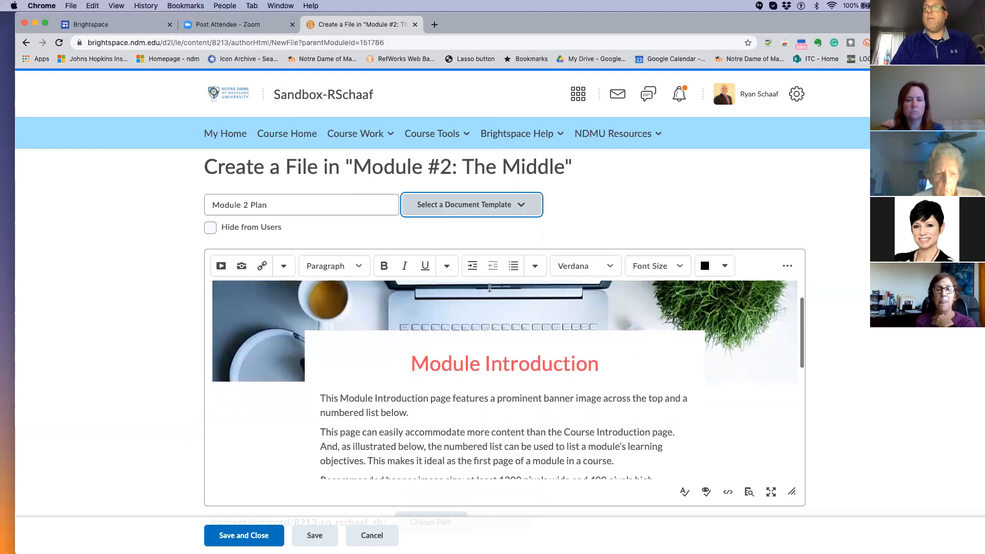
scroll(505, 349, "down", 3)
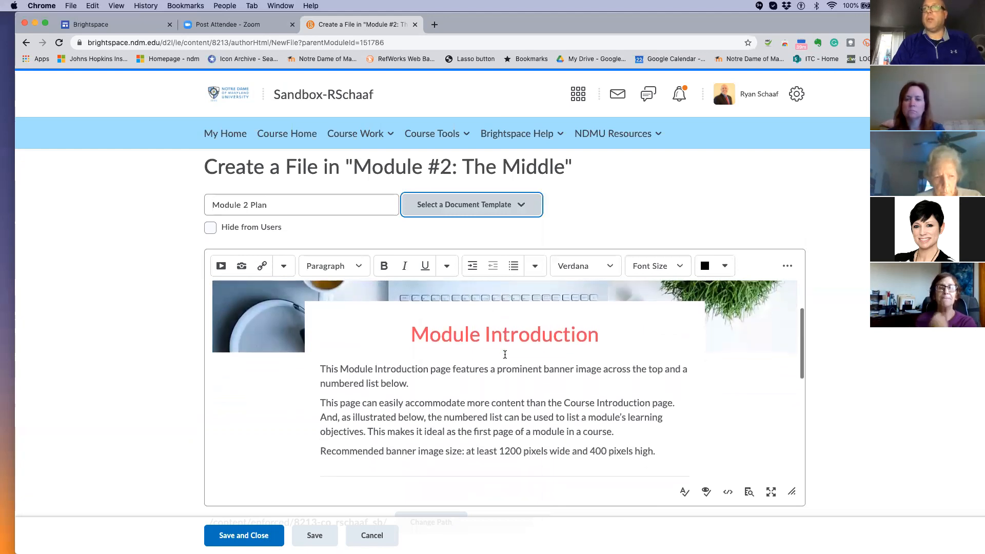
scroll(505, 355, "down", 1)
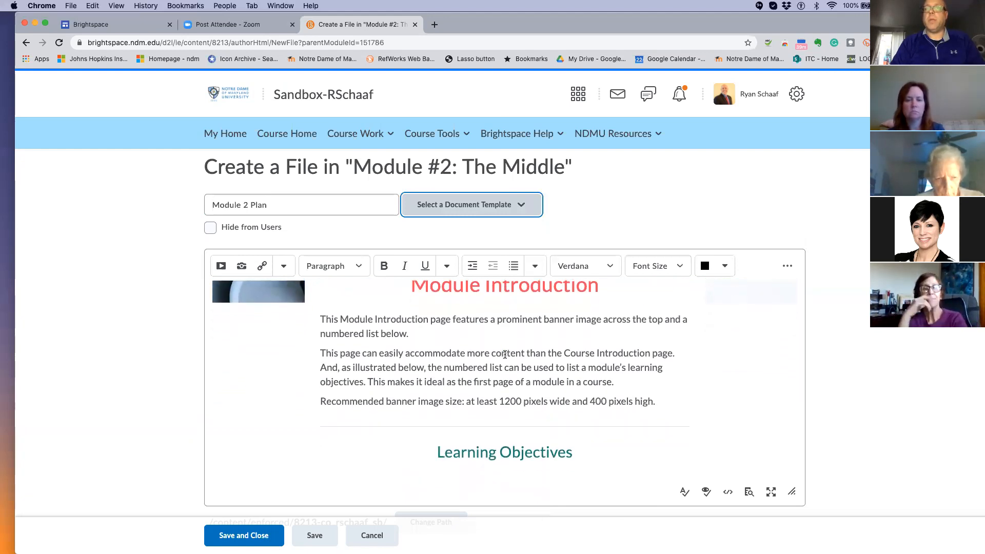
scroll(505, 354, "up", 1)
scroll(505, 354, "down", 5)
scroll(505, 354, "down", 2)
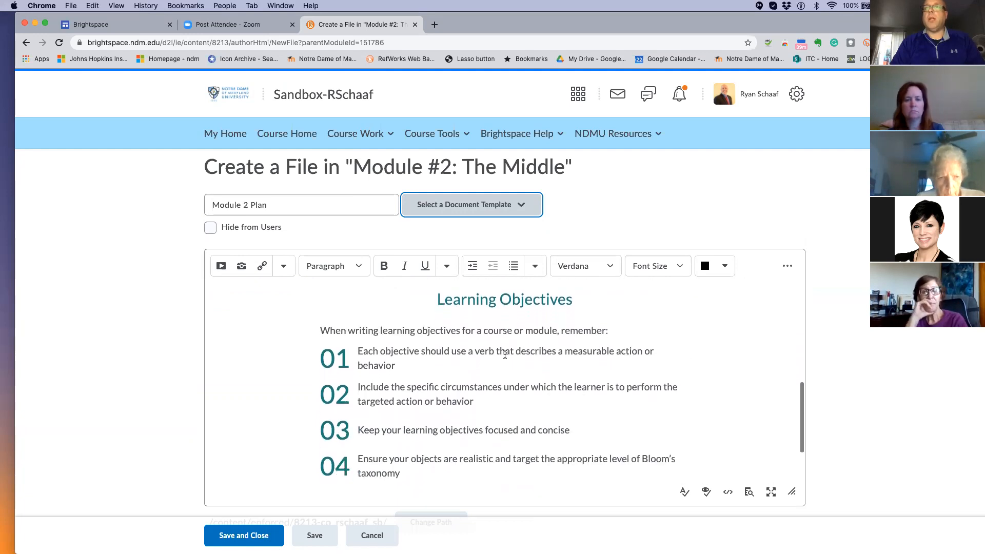
scroll(505, 354, "down", 2)
scroll(505, 354, "down", 1)
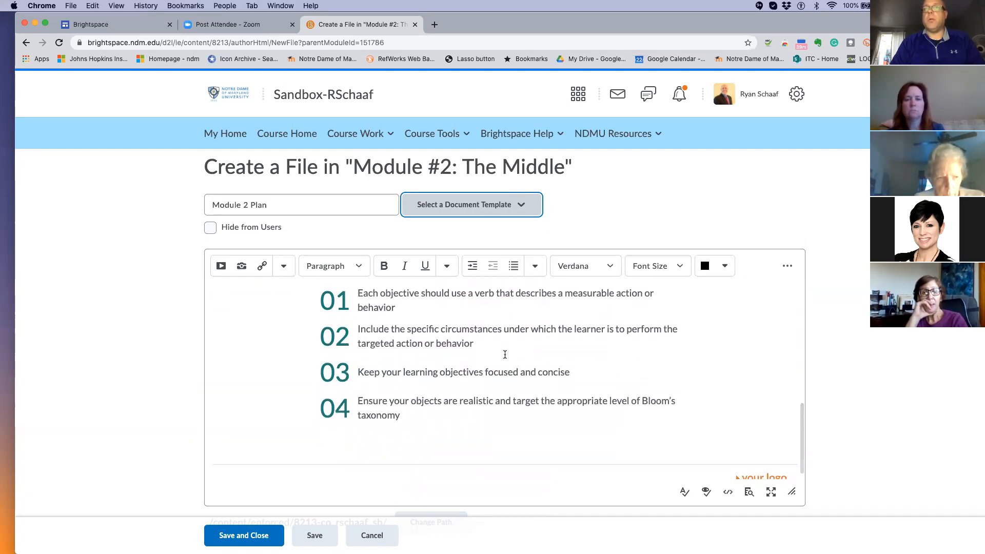
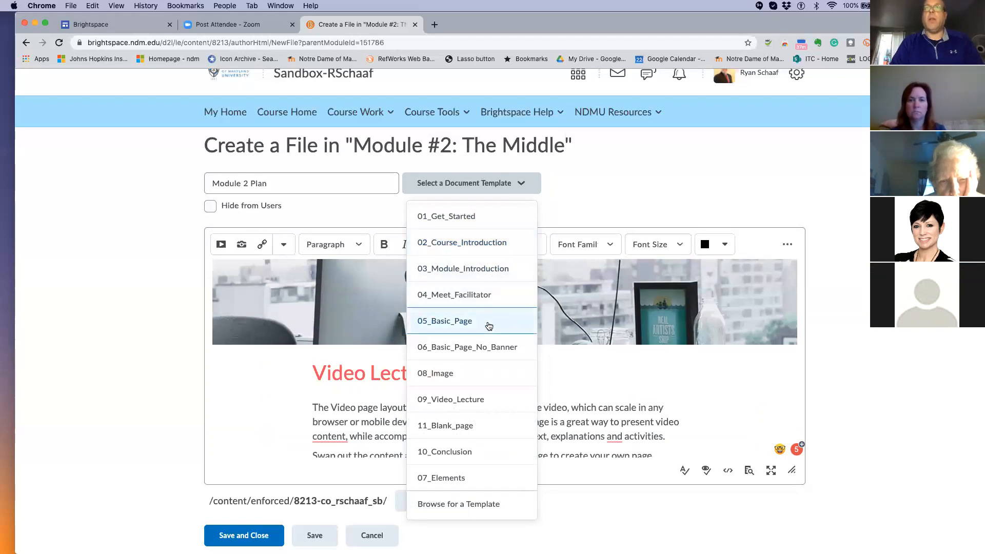
- Switch the page back to the 03_Module_Introduction template, save and close it, and return to Module #2: The Middle
scroll(456, 372, "up", 1)
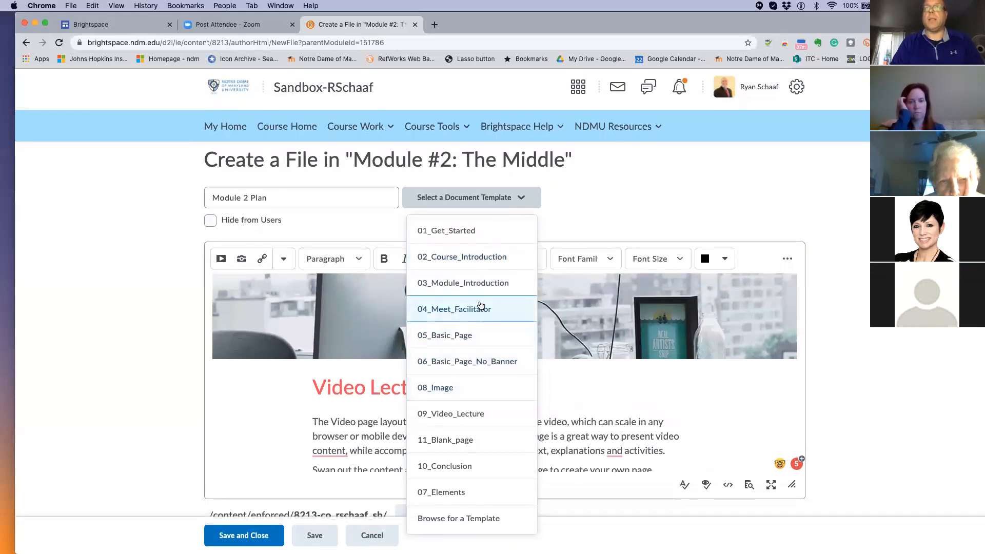
left_click(481, 285)
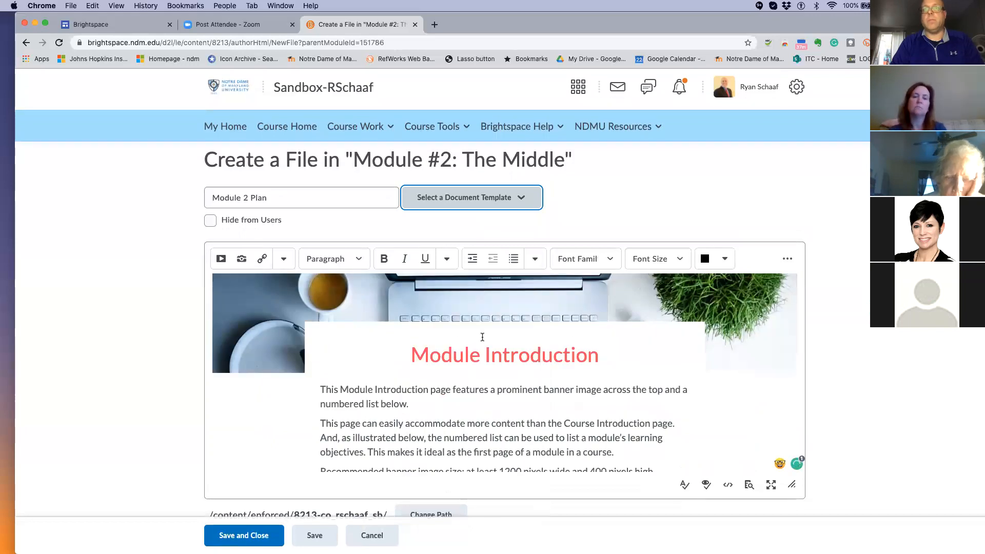
scroll(481, 337, "down", 3)
scroll(481, 336, "down", 3)
scroll(482, 337, "down", 4)
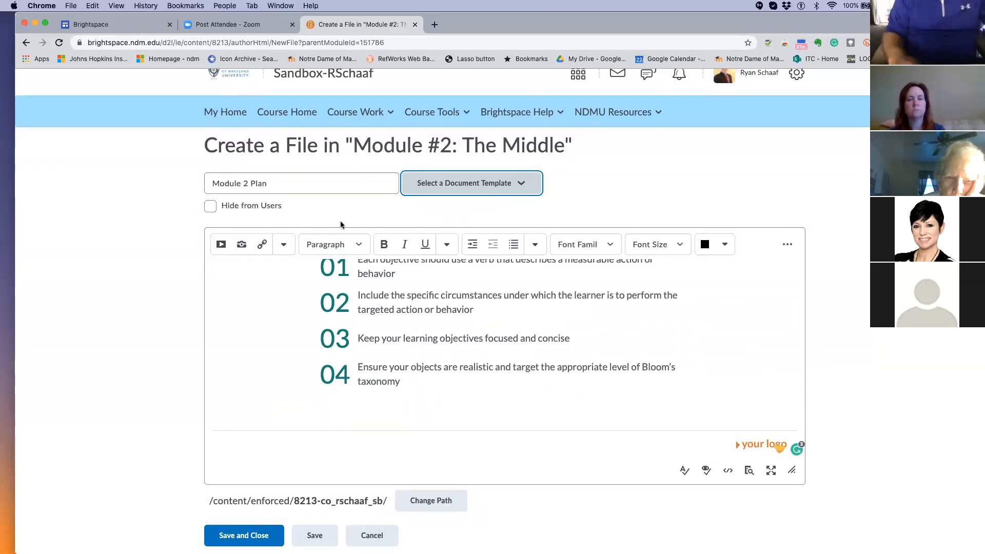
left_click(257, 536)
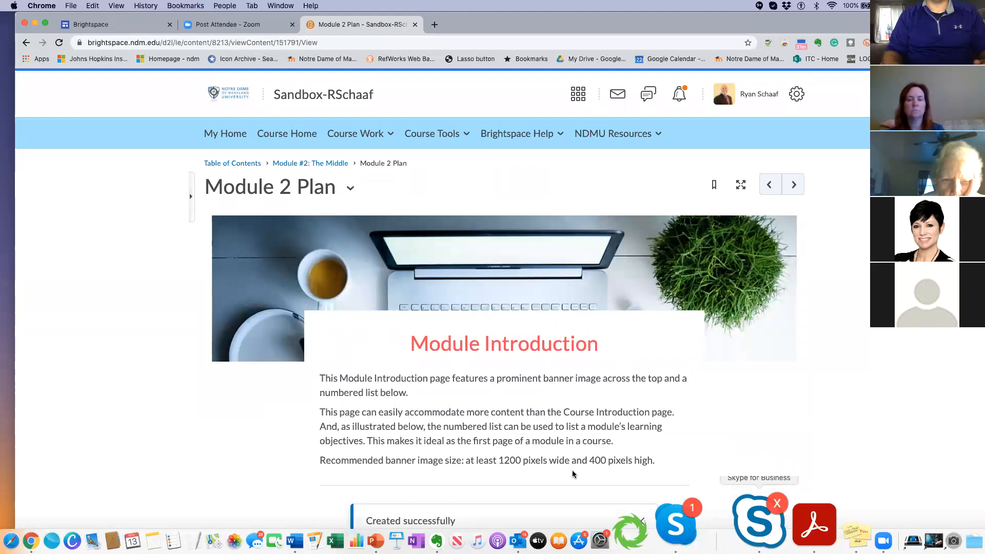
left_click(336, 164)
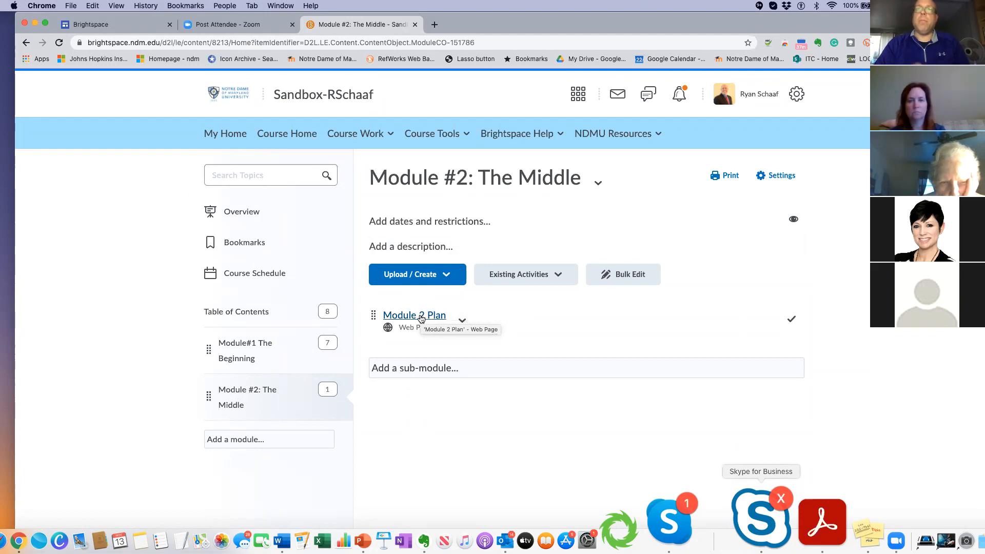
- Start uploading a file from the computer to Module #2: The Middle
left_click(440, 278)
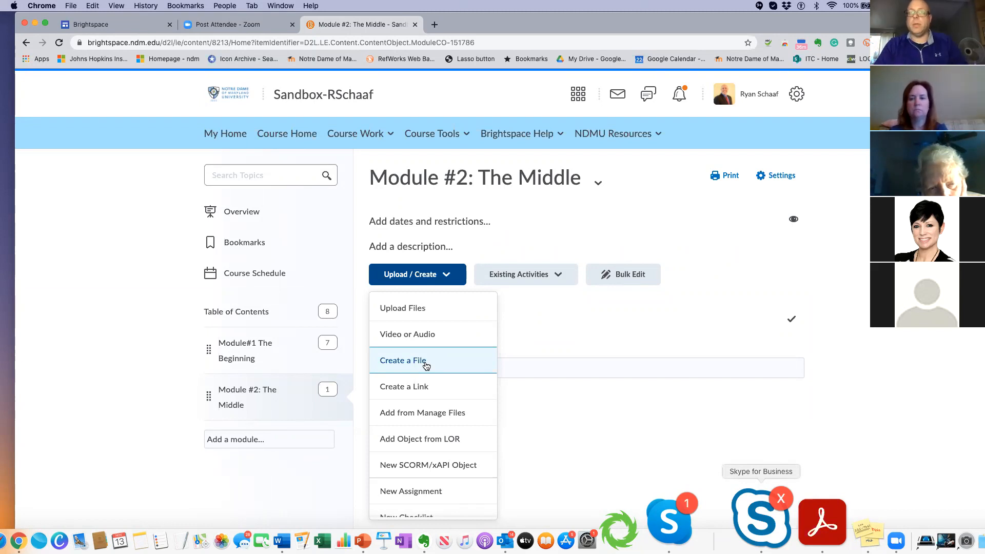
left_click(416, 309)
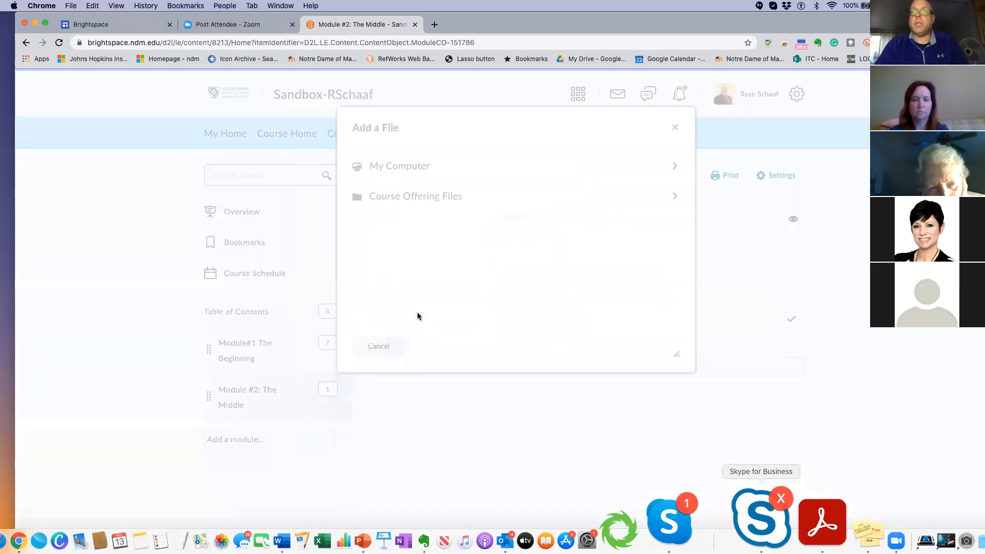
left_click(421, 167)
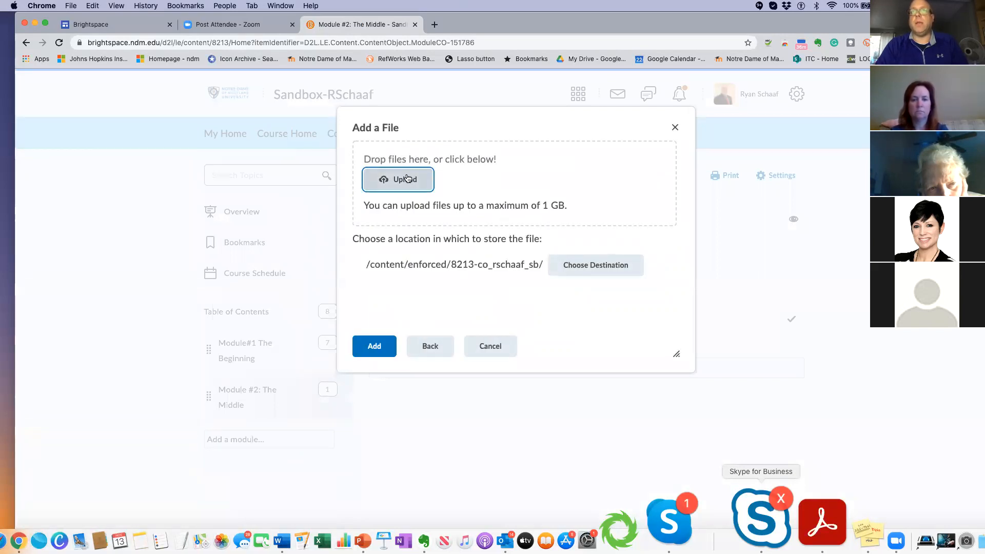
left_click(408, 179)
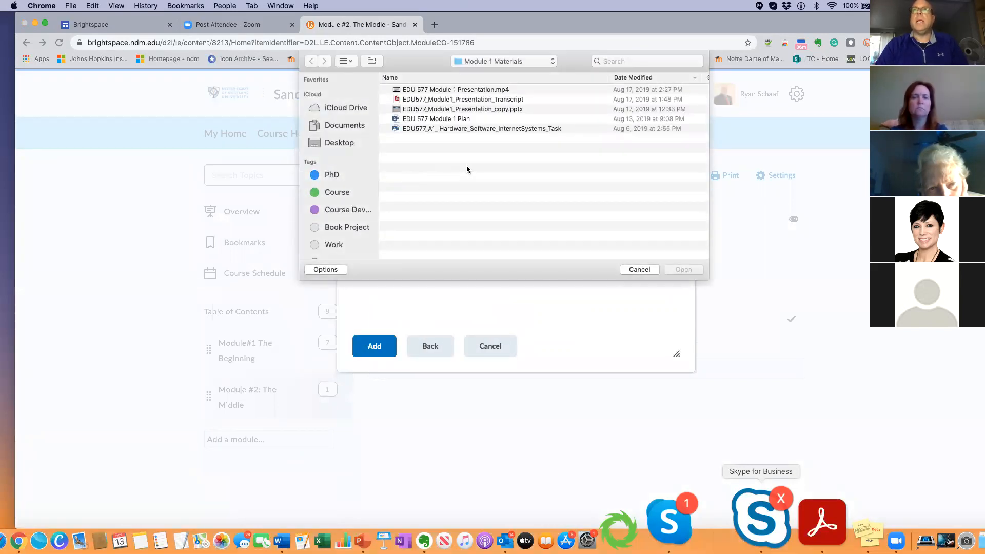
- Browse to the EDU 665 NDM Gaming course folder on the Desktop for the file to upload
left_click(346, 142)
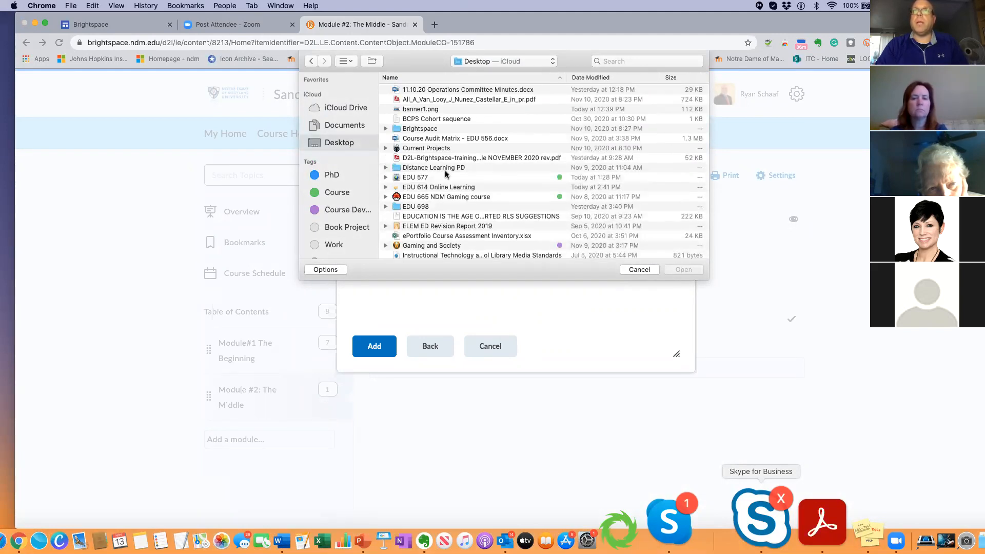
scroll(446, 175, "down", 1)
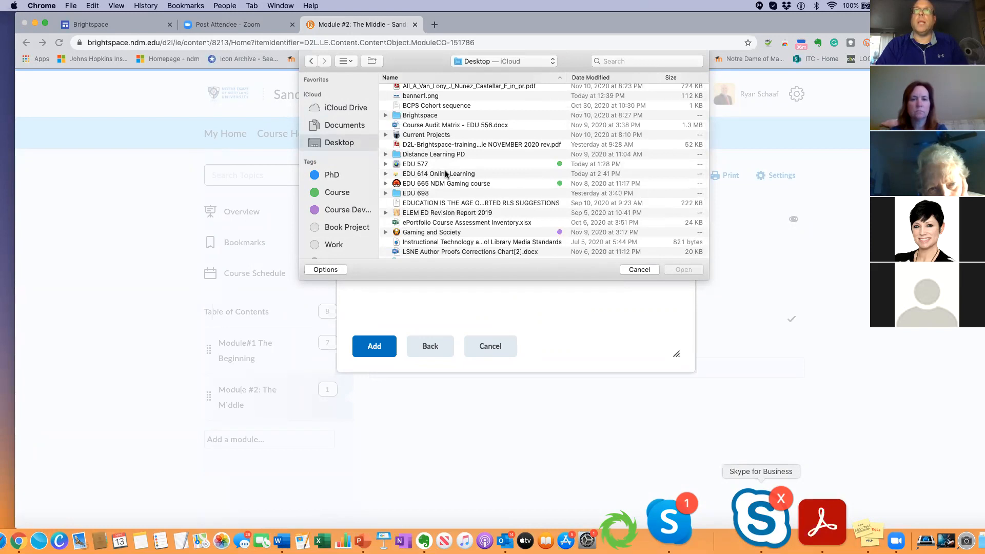
scroll(428, 182, "down", 5)
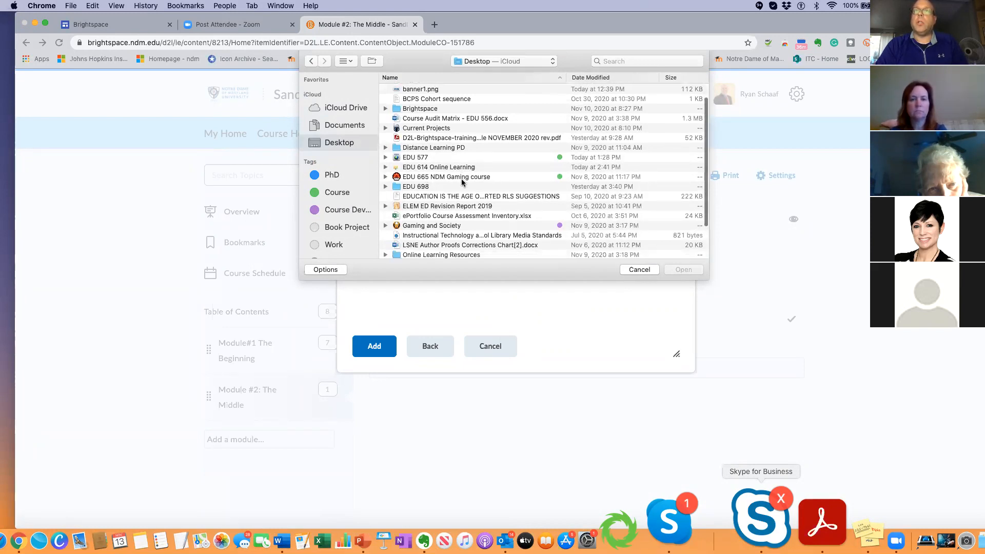
scroll(462, 182, "up", 5)
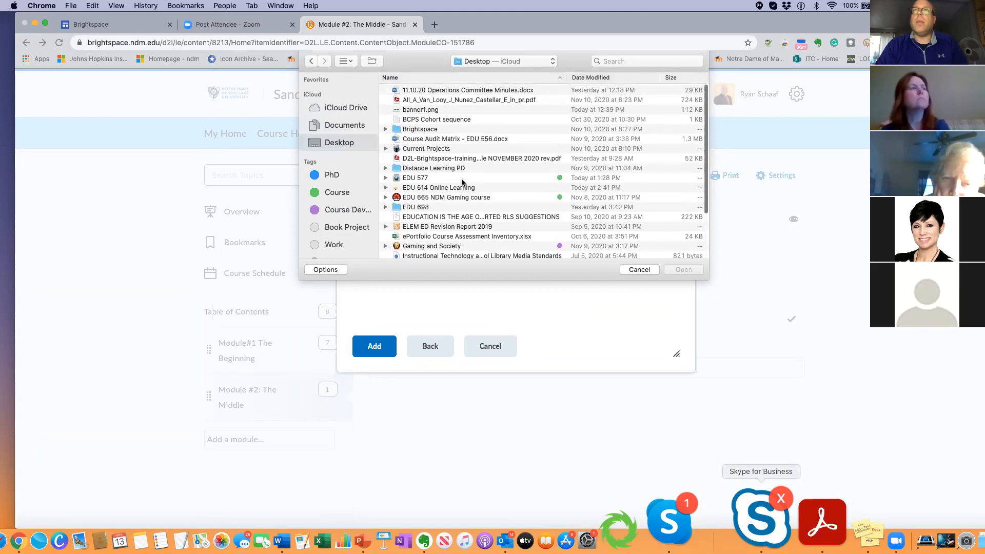
scroll(461, 182, "down", 1)
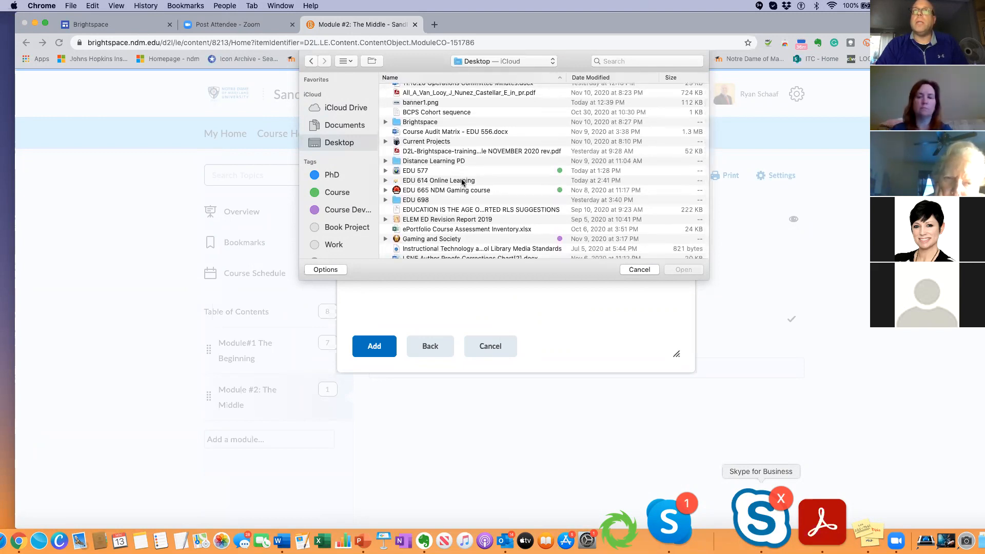
scroll(411, 191, "down", 1)
double_click(411, 188)
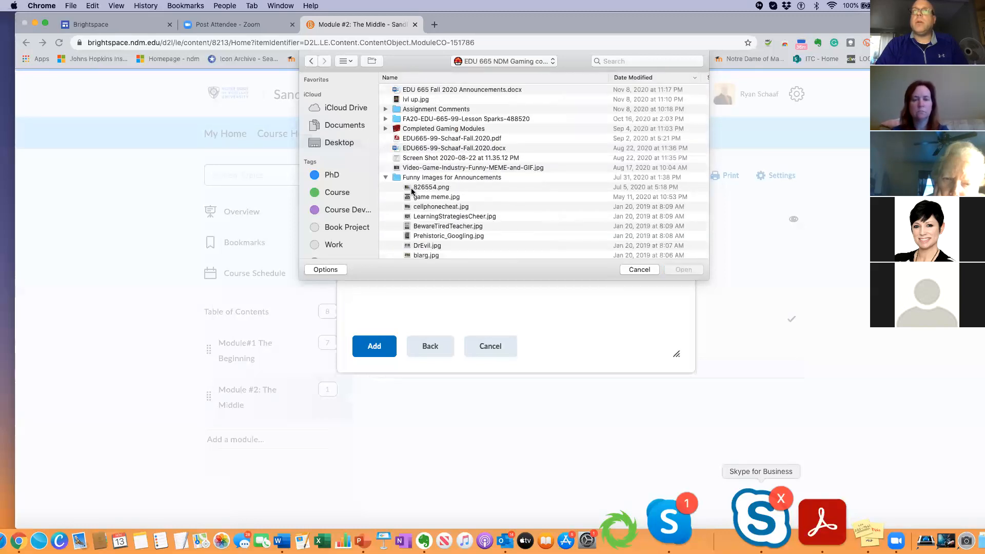
- Choose the Non Linear PPT Game Homophones presentation from the gaming course folder and add it to the module
scroll(412, 191, "down", 4)
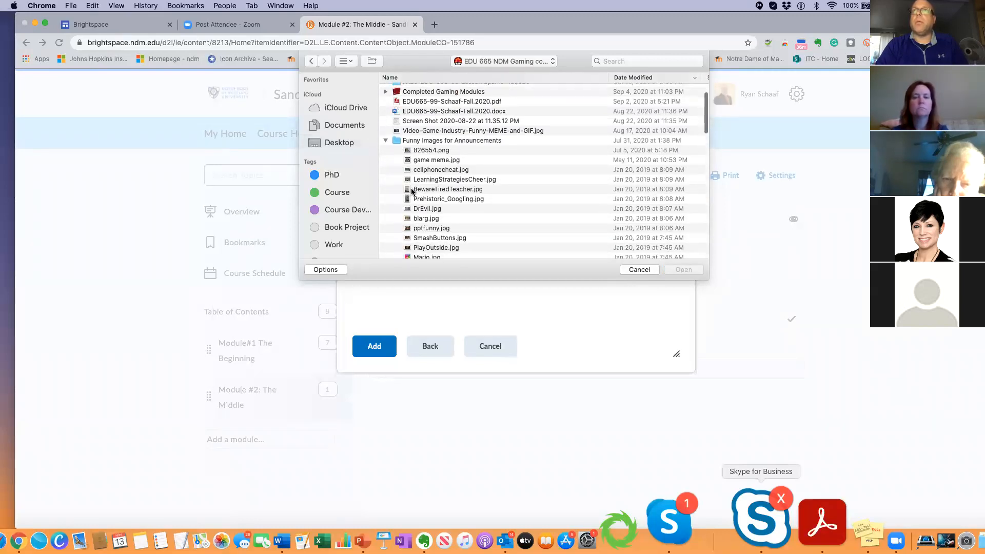
scroll(411, 191, "up", 4)
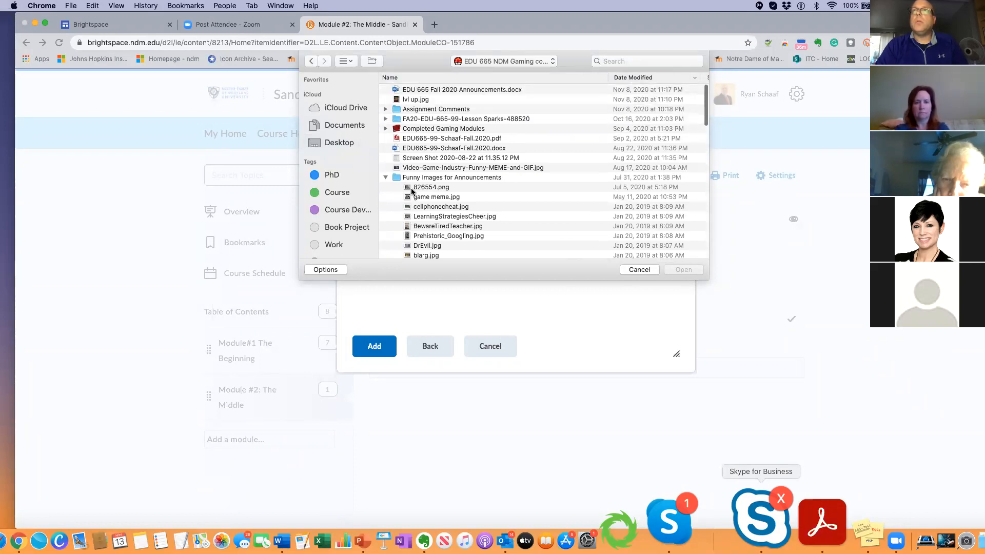
scroll(411, 191, "down", 15)
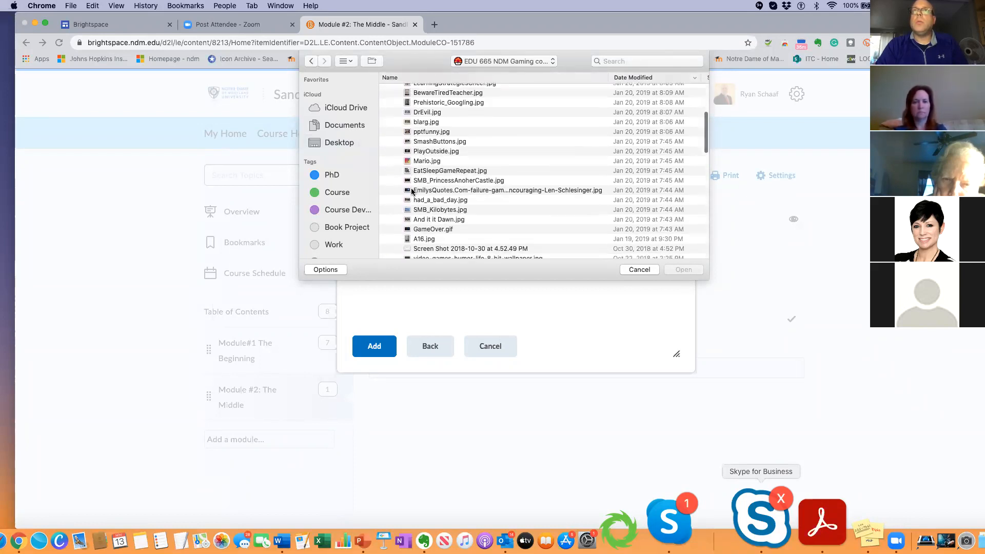
scroll(411, 191, "down", 5)
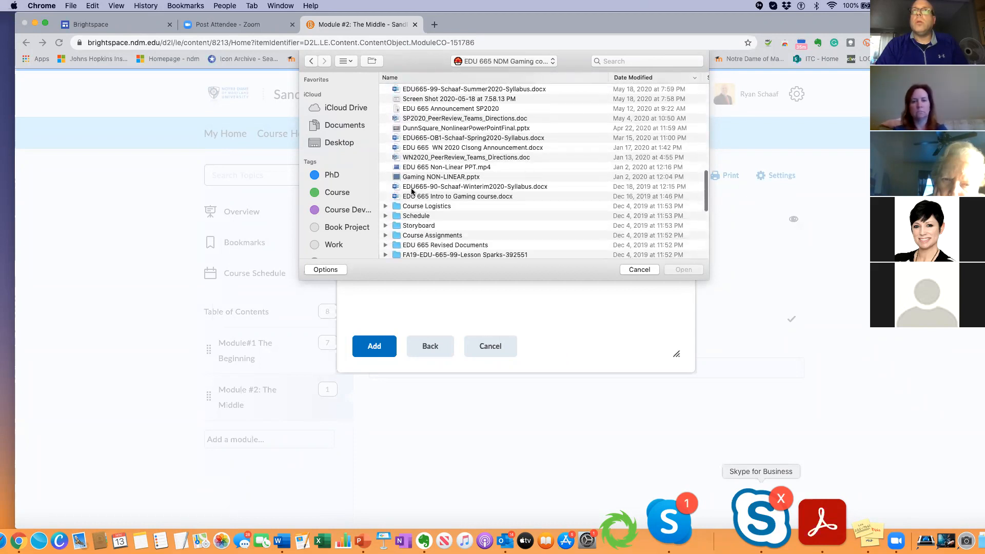
scroll(412, 191, "right", 3)
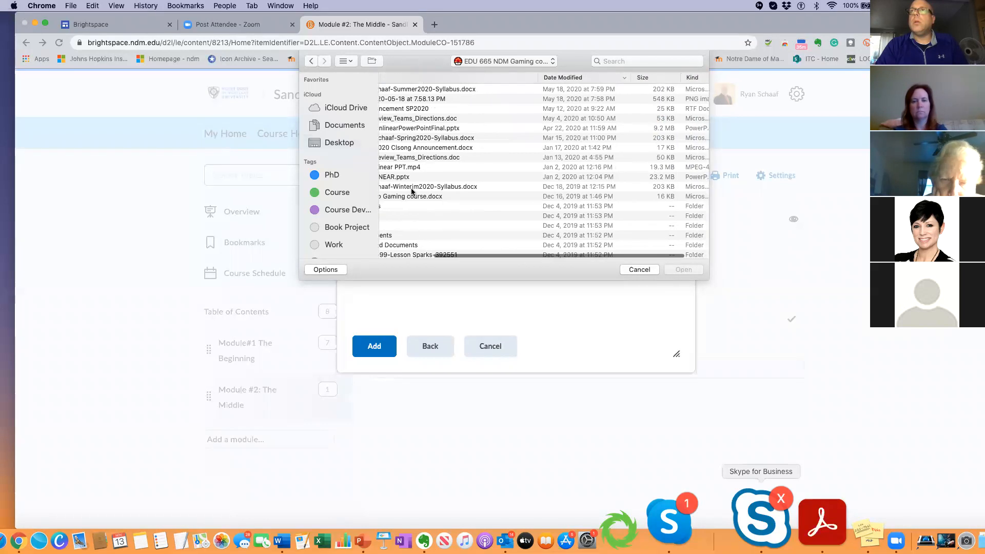
scroll(412, 191, "left", 3)
scroll(411, 191, "right", 3)
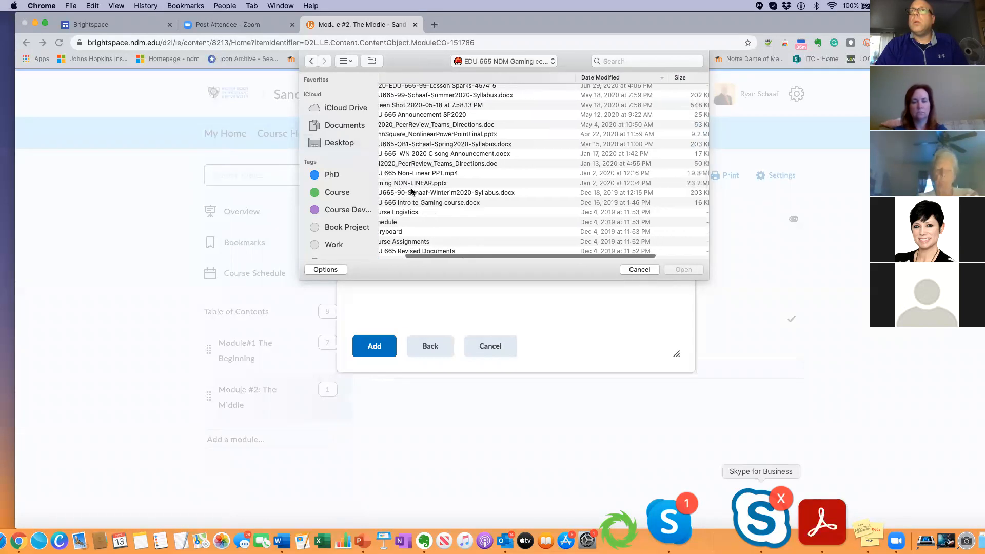
scroll(412, 191, "down", 2)
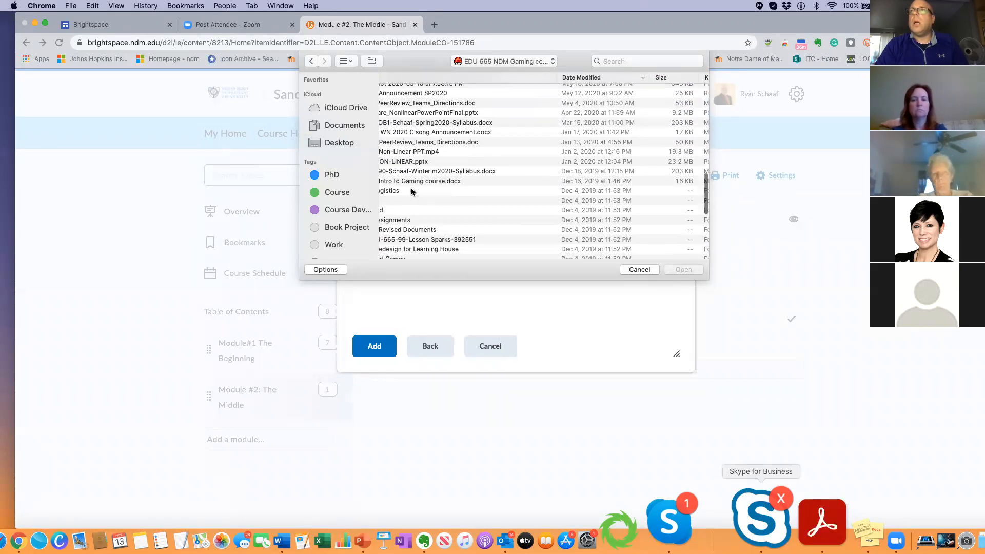
scroll(412, 191, "left", 2)
scroll(412, 191, "down", 5)
scroll(403, 185, "left", 2)
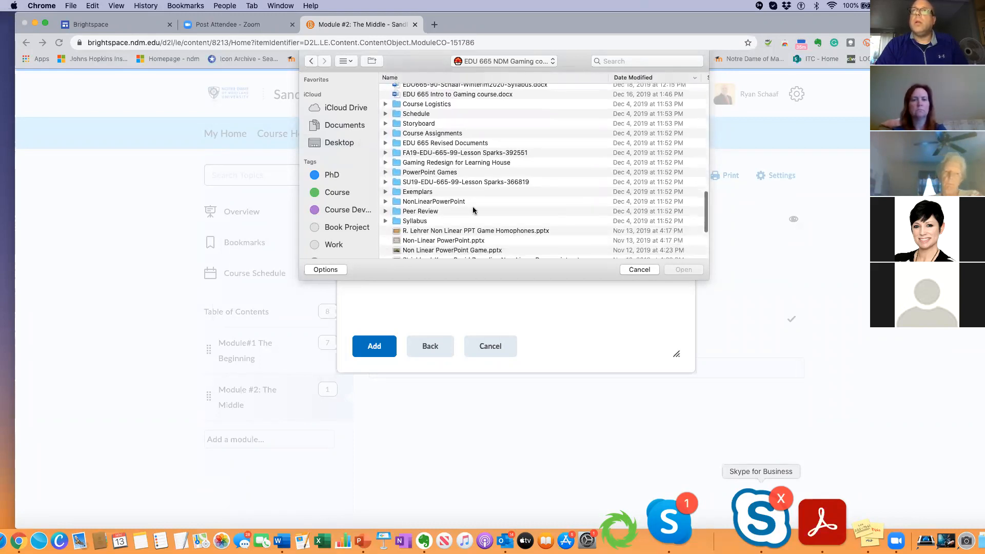
scroll(473, 206, "right", 3)
scroll(473, 207, "down", 2)
scroll(472, 206, "left", 2)
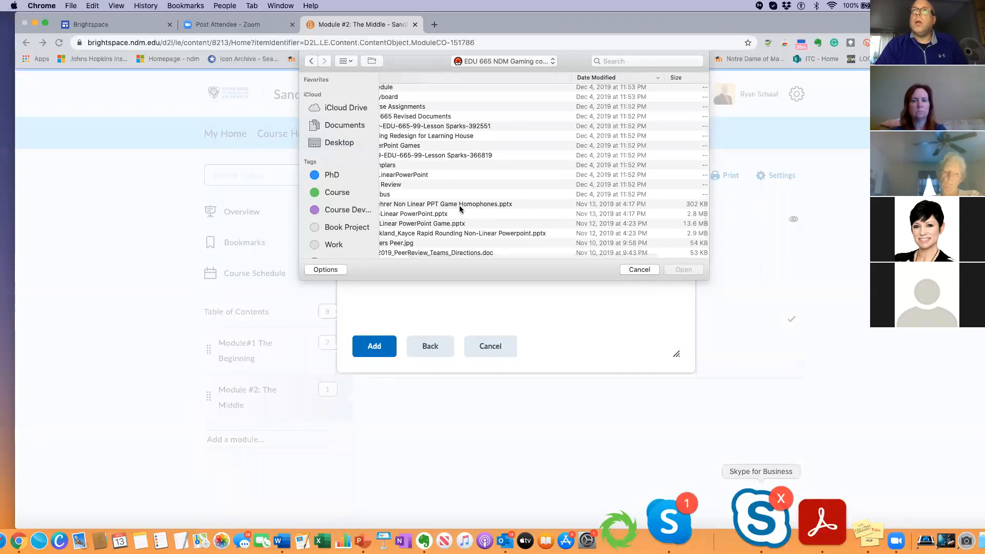
left_click(447, 204)
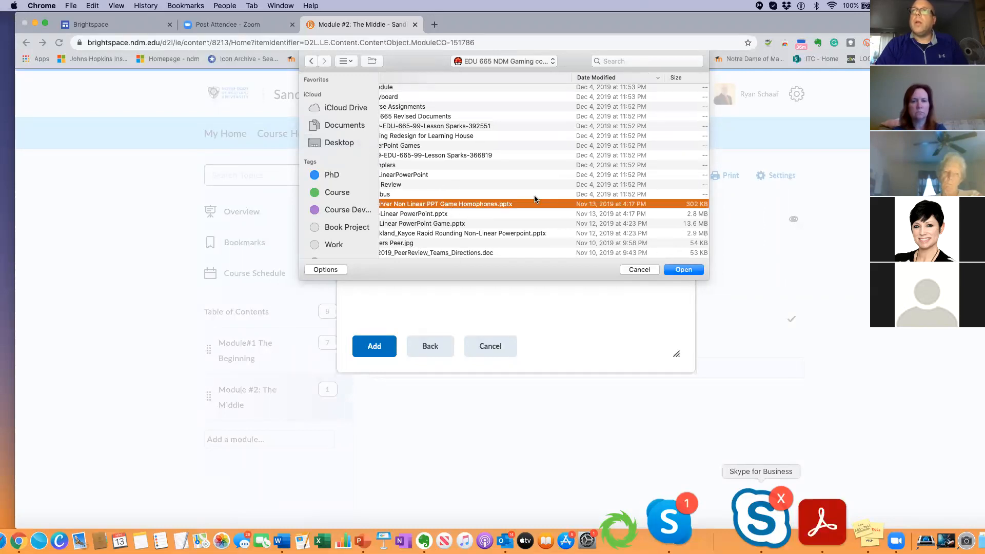
left_click(688, 273)
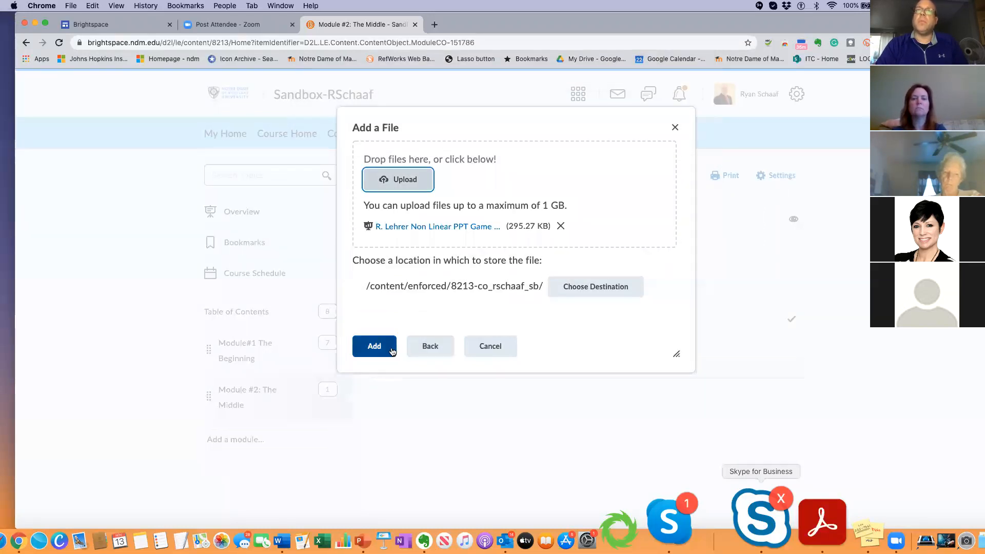
left_click(391, 350)
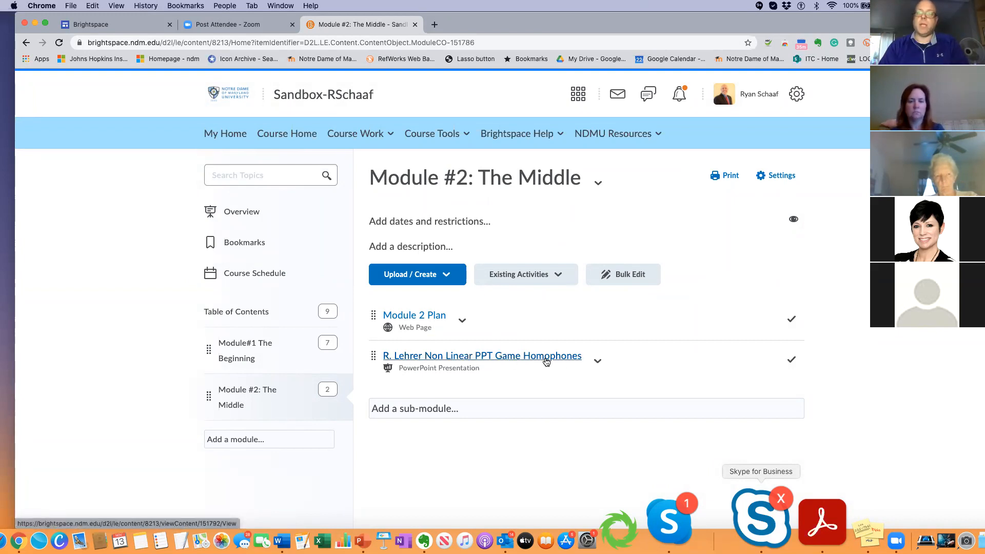
- View the uploaded Homophones presentation's available actions, preview the presentation, and return to the module
left_click(597, 361)
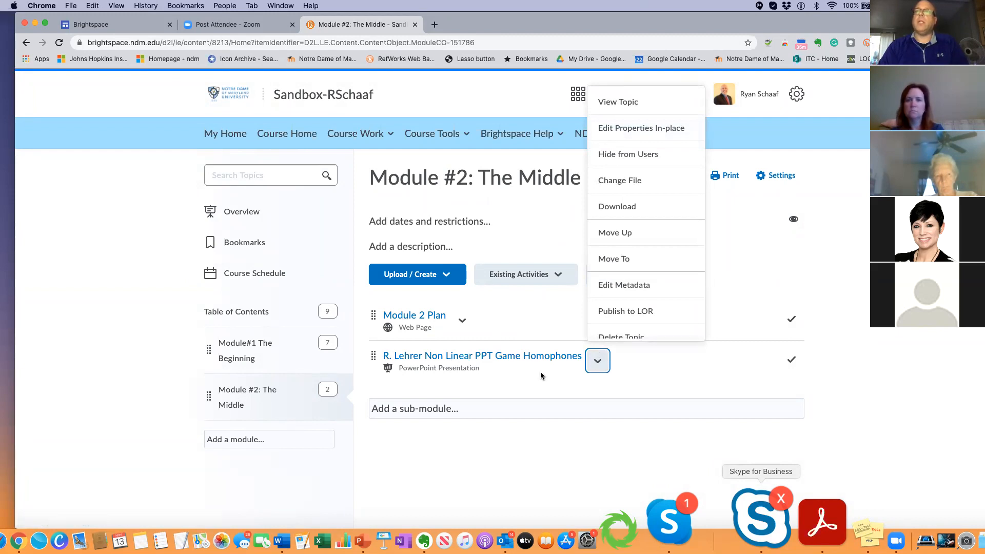
left_click(529, 358)
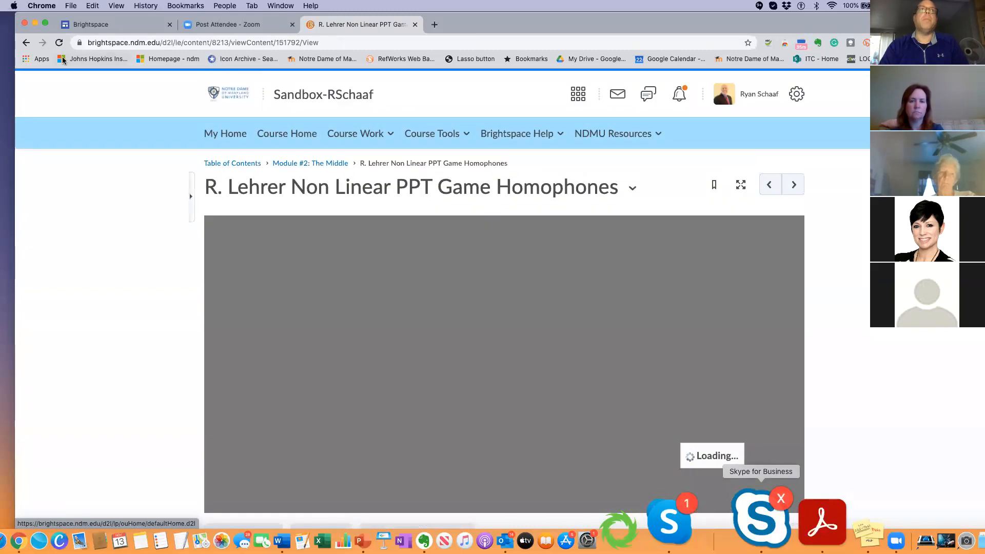
left_click(27, 43)
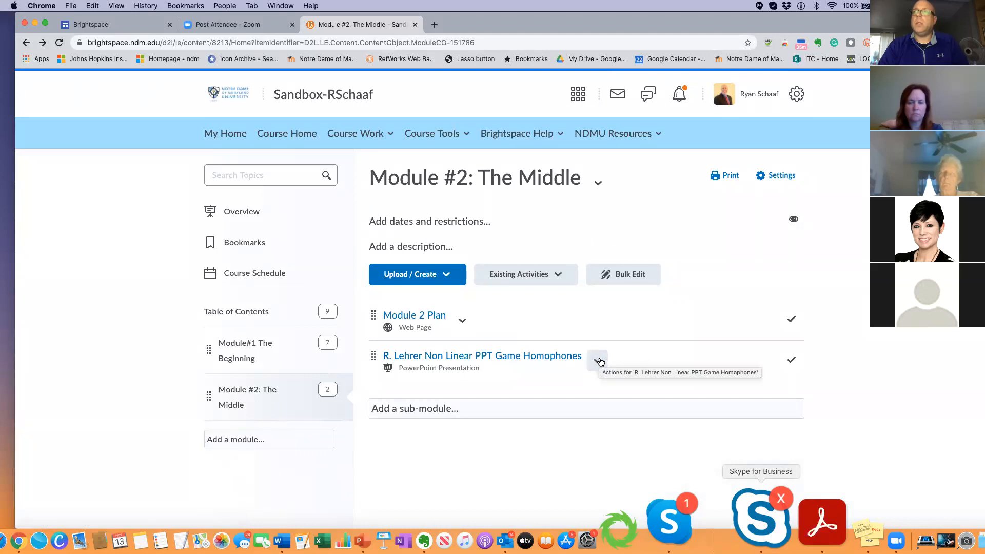
- Open the Homophones presentation topic, retitle it "Module 2 presentation", and return to Module #2: The Middle
left_click(599, 361)
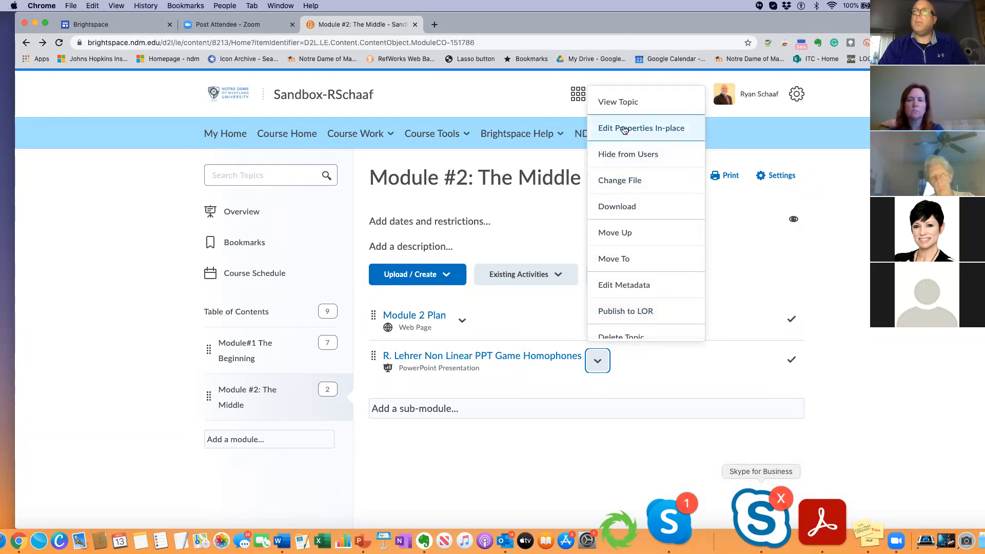
left_click(476, 361)
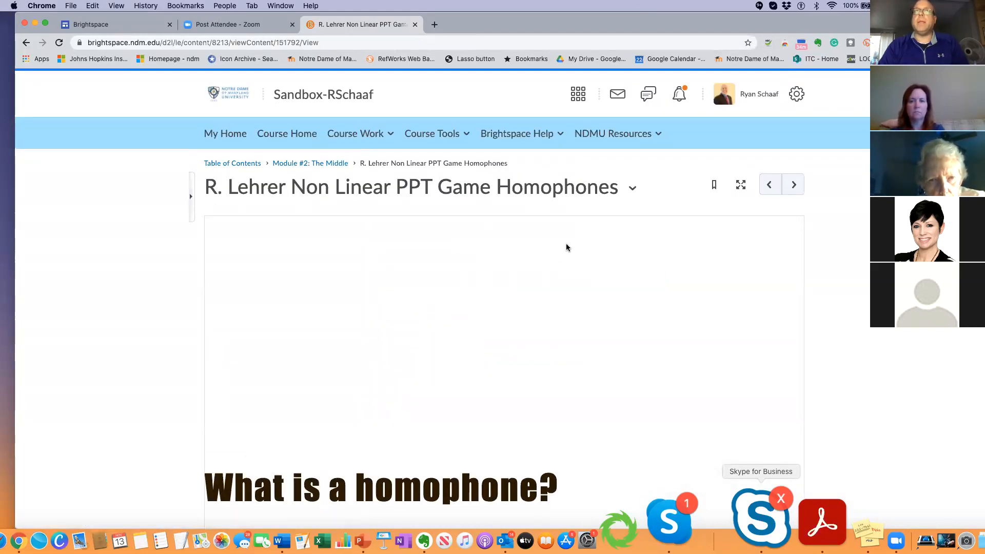
left_click(632, 190)
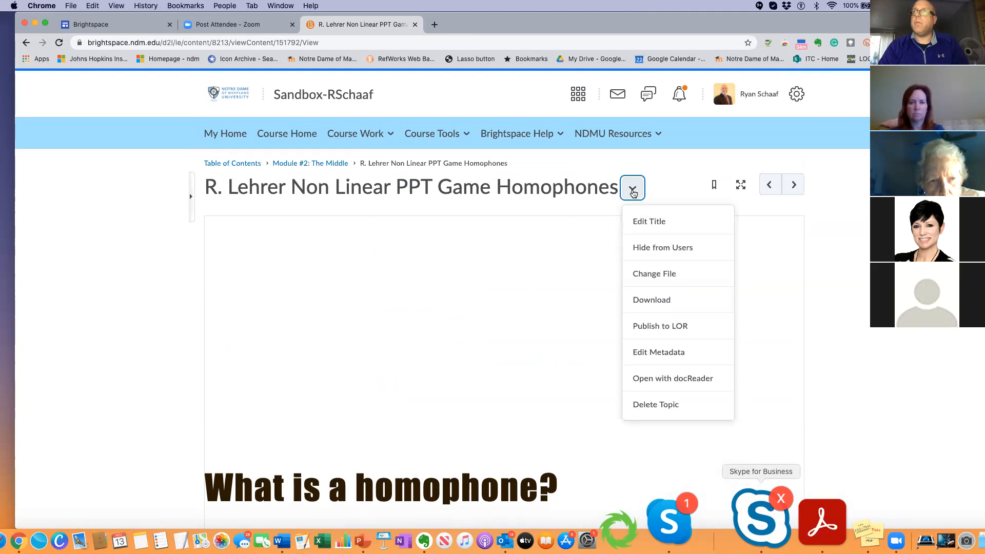
left_click(644, 221)
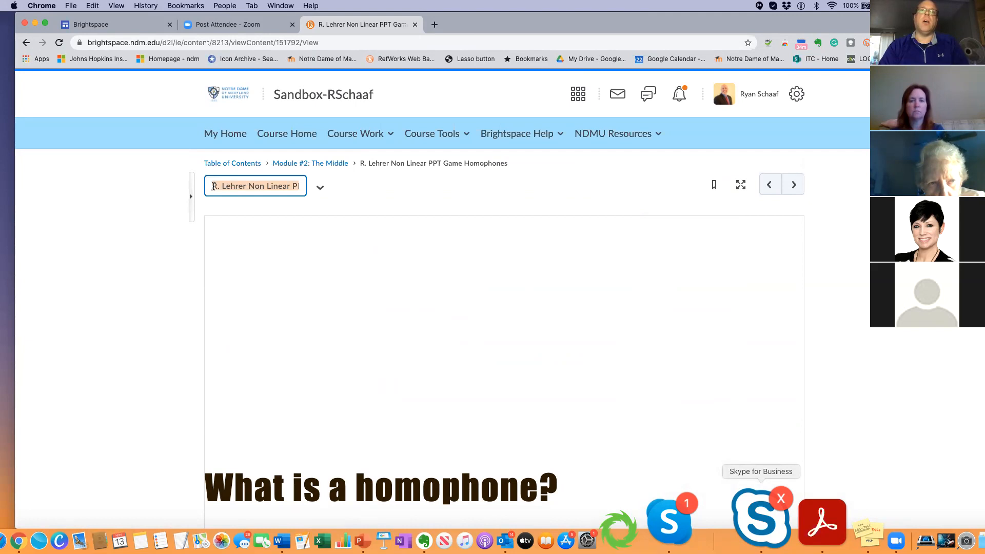
left_click(214, 187)
left_click_drag(214, 186, 317, 186)
left_click(317, 186)
type("Module ")
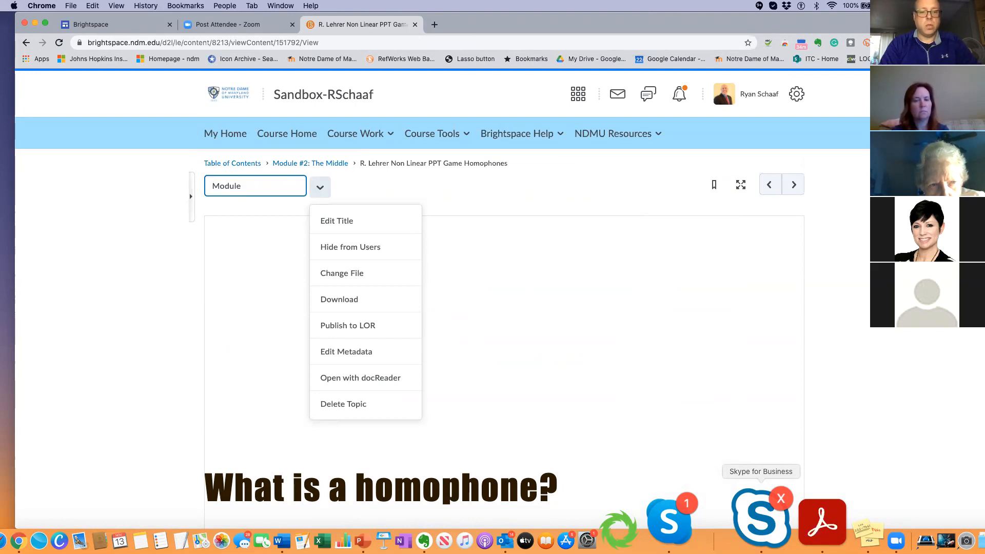
type("2 presentation")
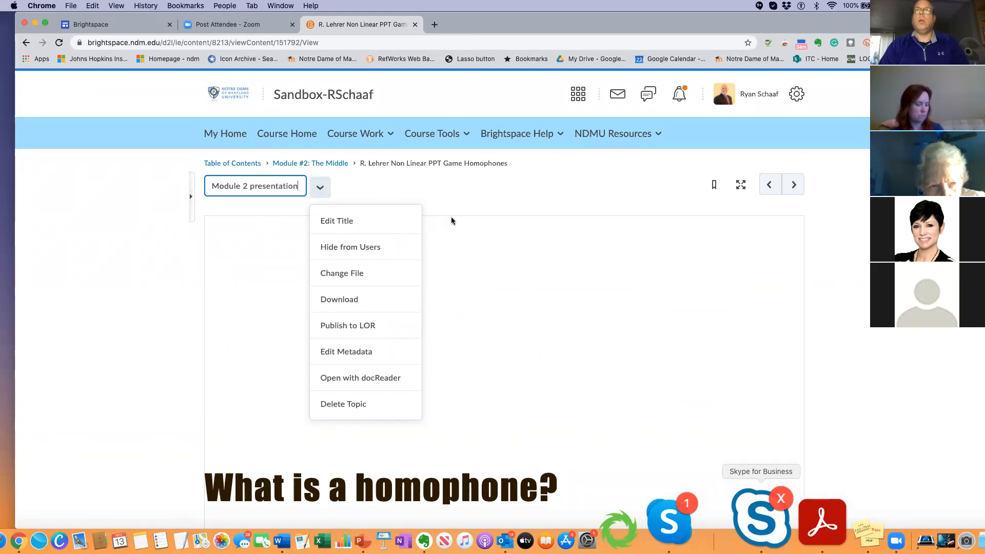
scroll(506, 212, "down", 5)
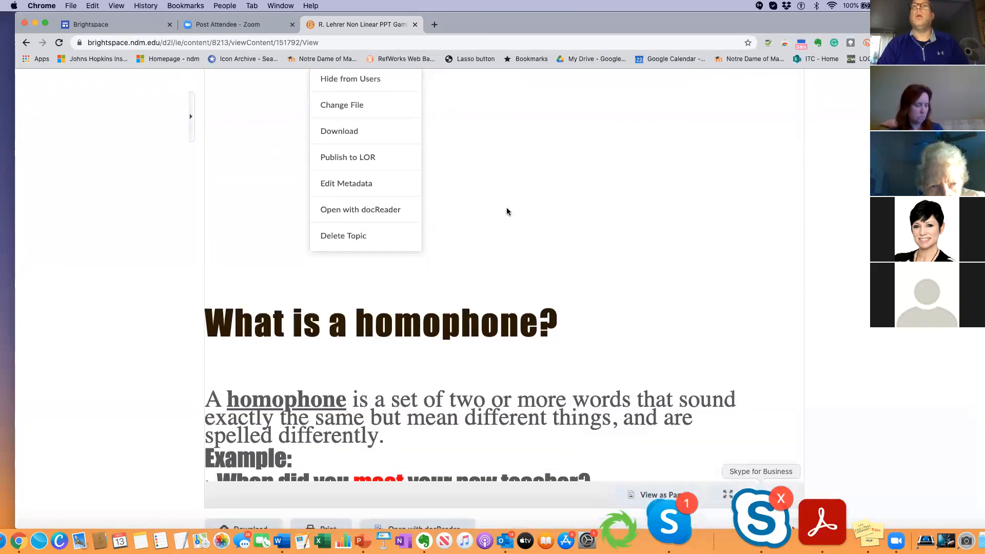
scroll(506, 212, "up", 2)
scroll(506, 212, "up", 4)
key("Return")
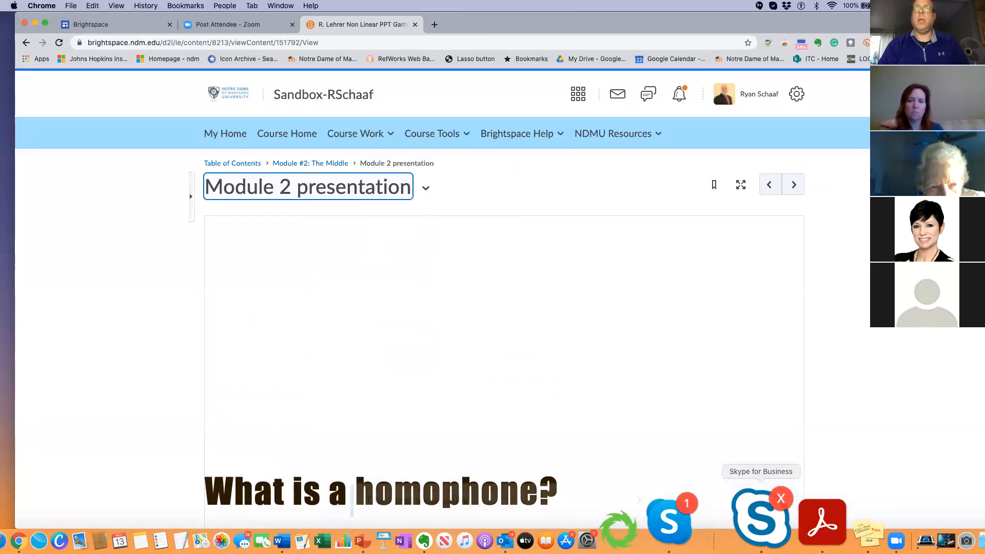
left_click(332, 164)
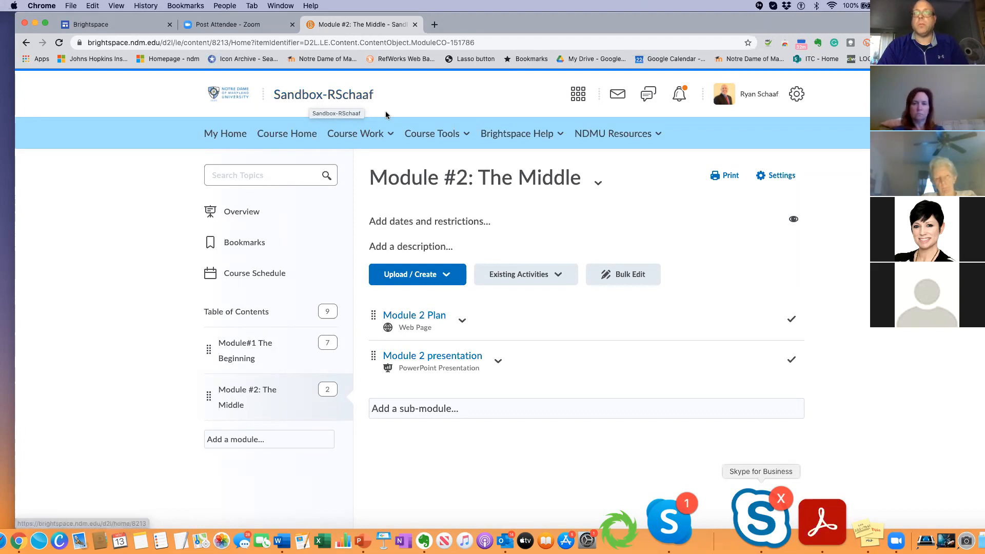
- Start adding a video or audio item to Module #2: The Middle and compare the web embed and file upload options
left_click(441, 275)
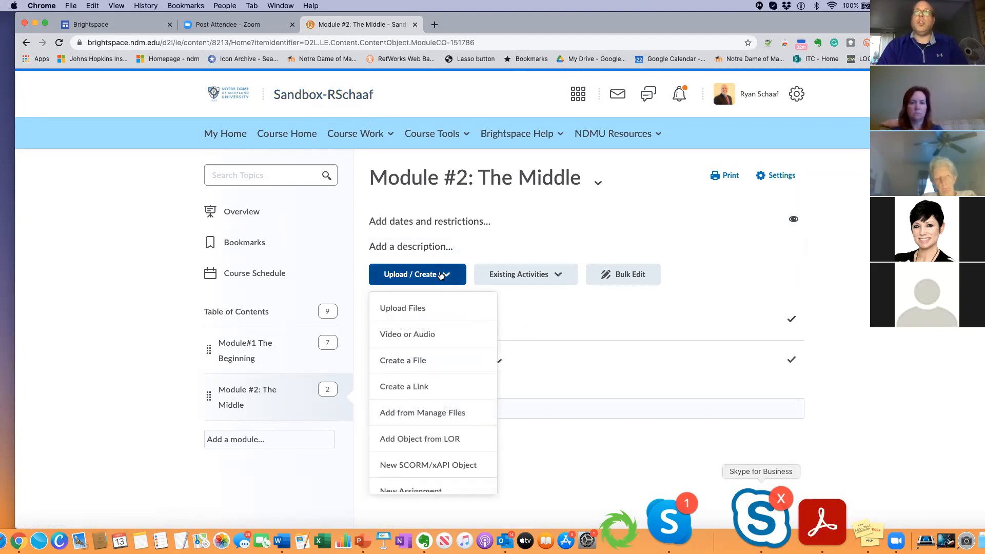
left_click(416, 331)
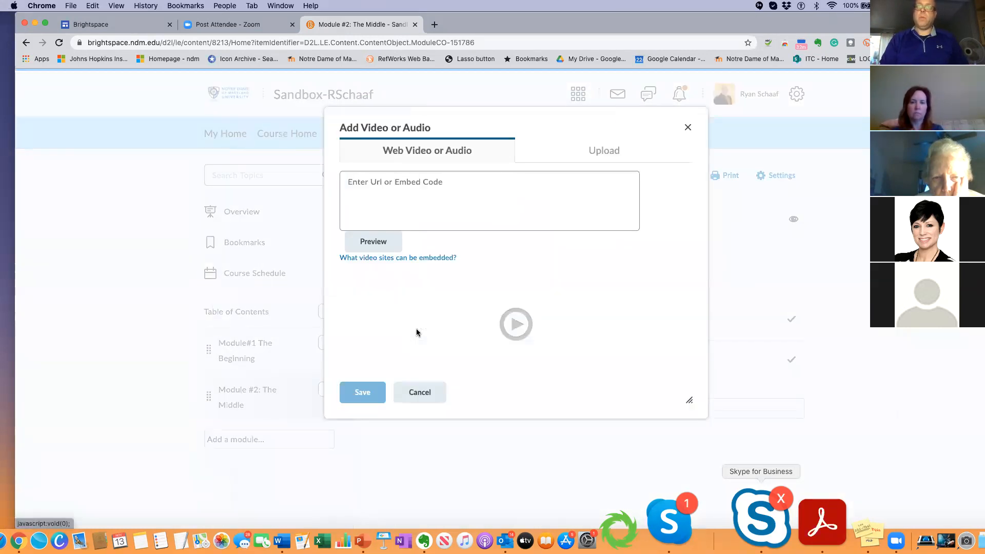
left_click(441, 223)
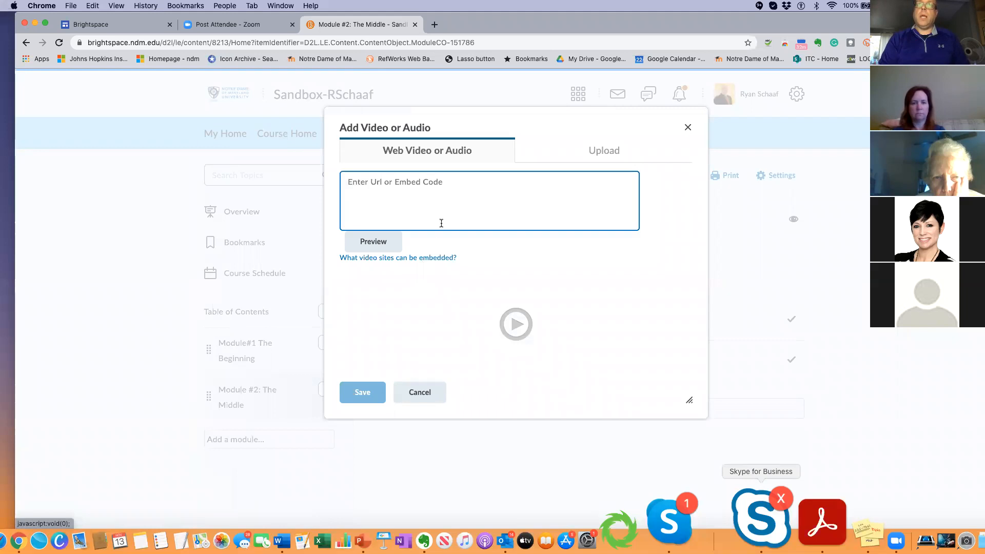
left_click(605, 155)
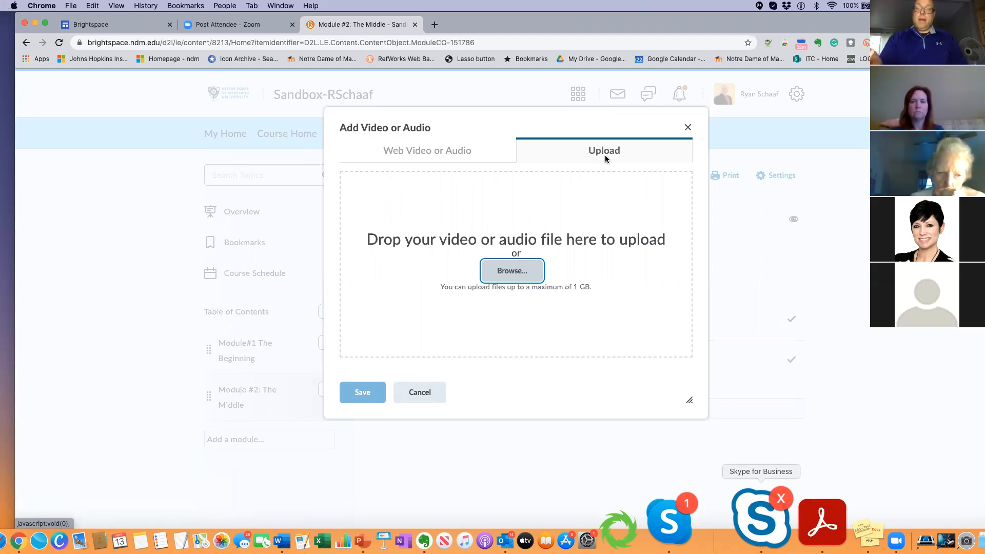
left_click(404, 155)
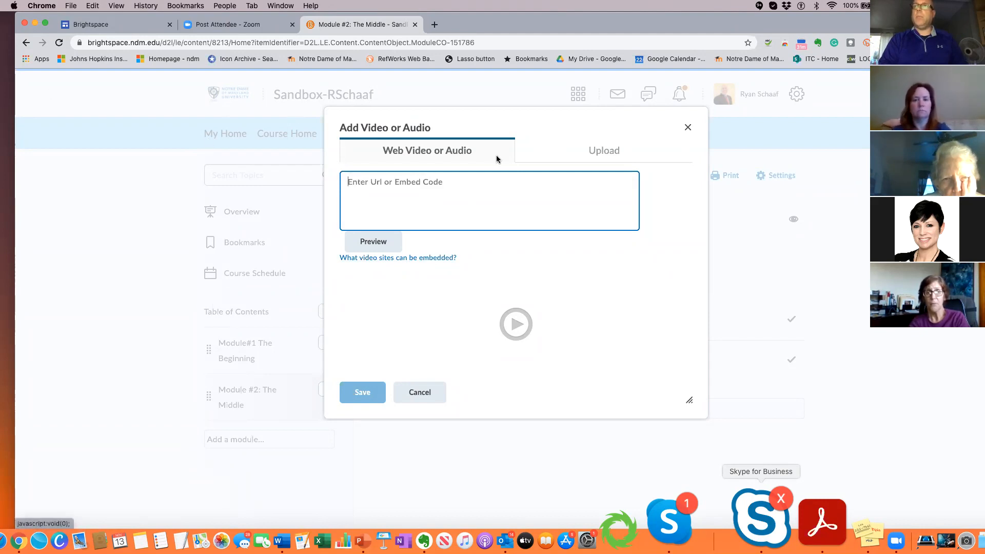
left_click(596, 151)
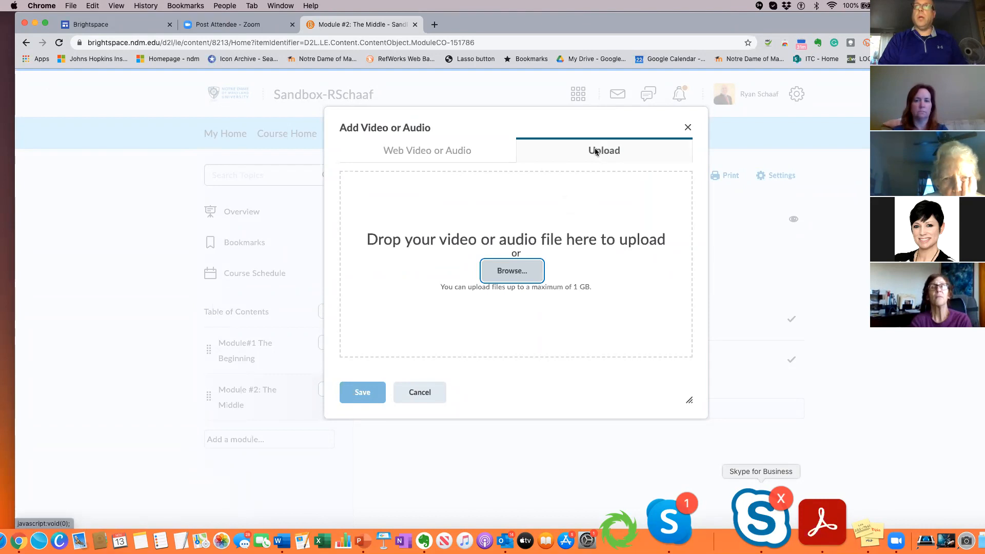
- Choose the Steampunk Mechanical Gears Rotation Motion Graphics video from the computer's Movies library and upload it
left_click(508, 271)
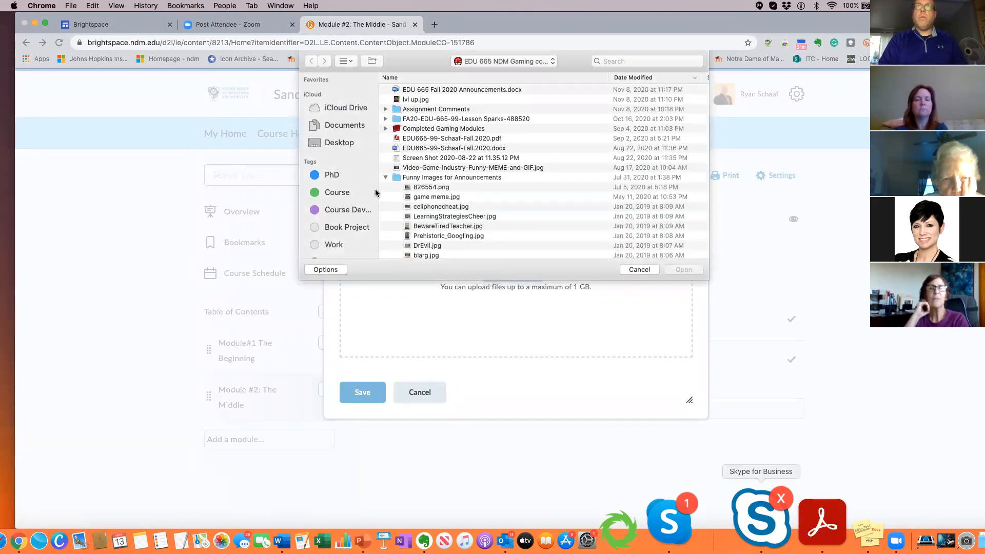
scroll(450, 160, "down", 1)
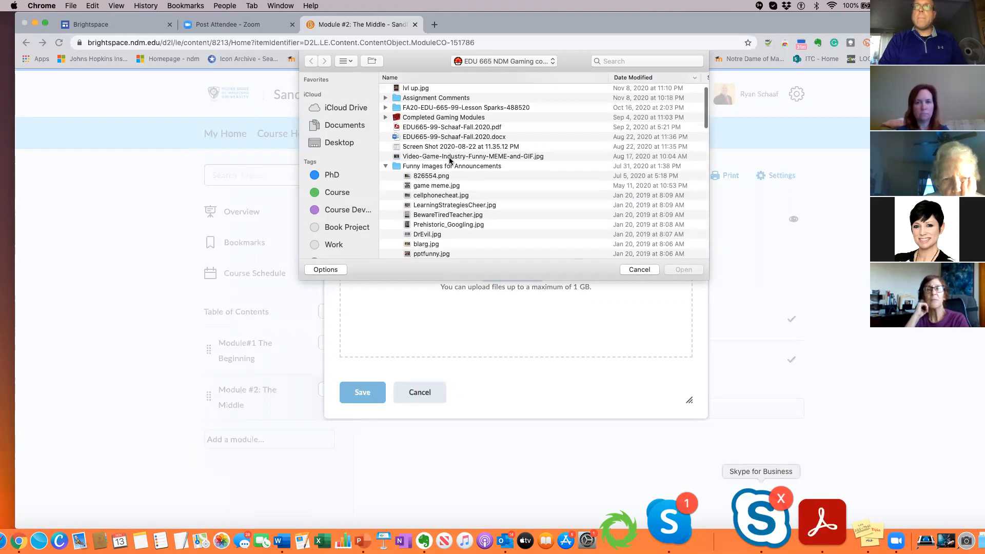
scroll(450, 160, "down", 5)
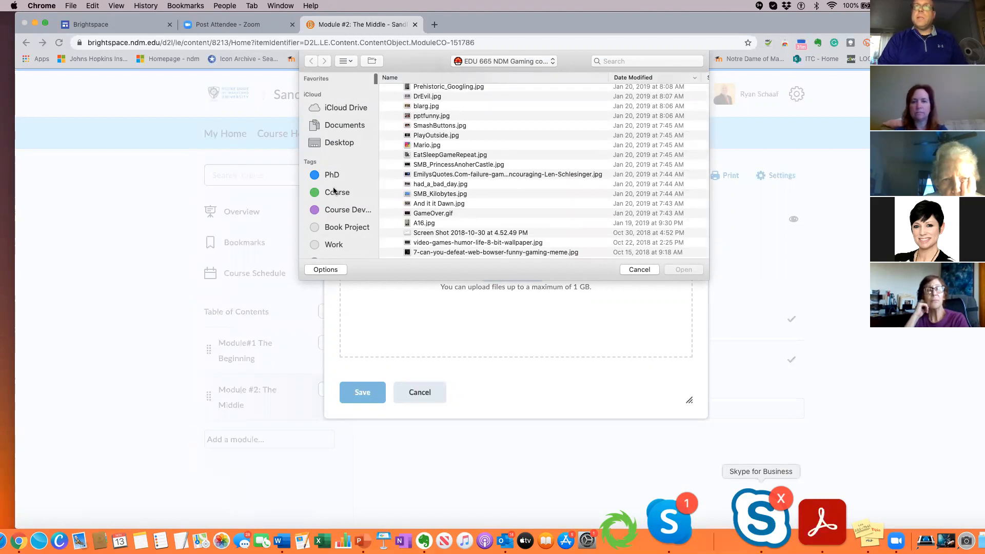
scroll(333, 191, "down", 5)
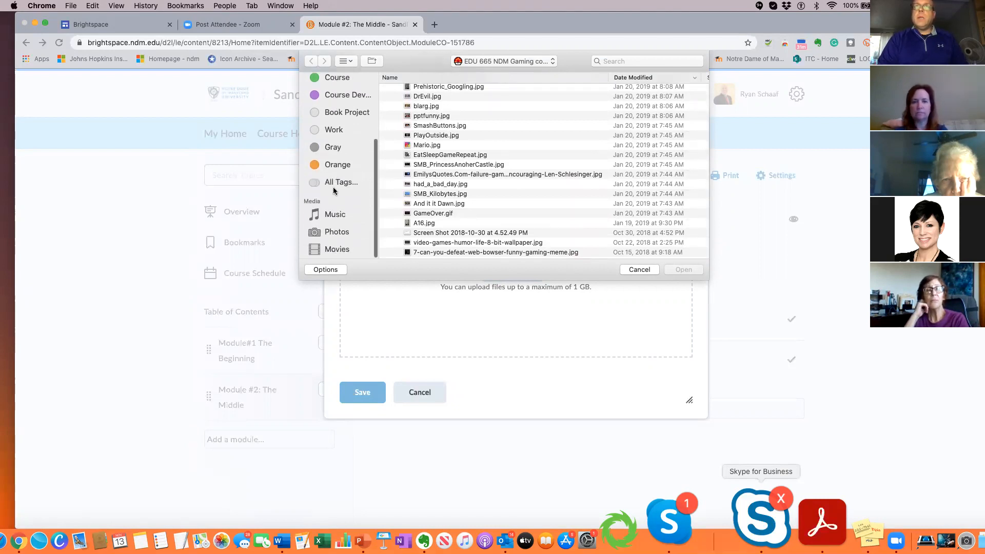
left_click(337, 250)
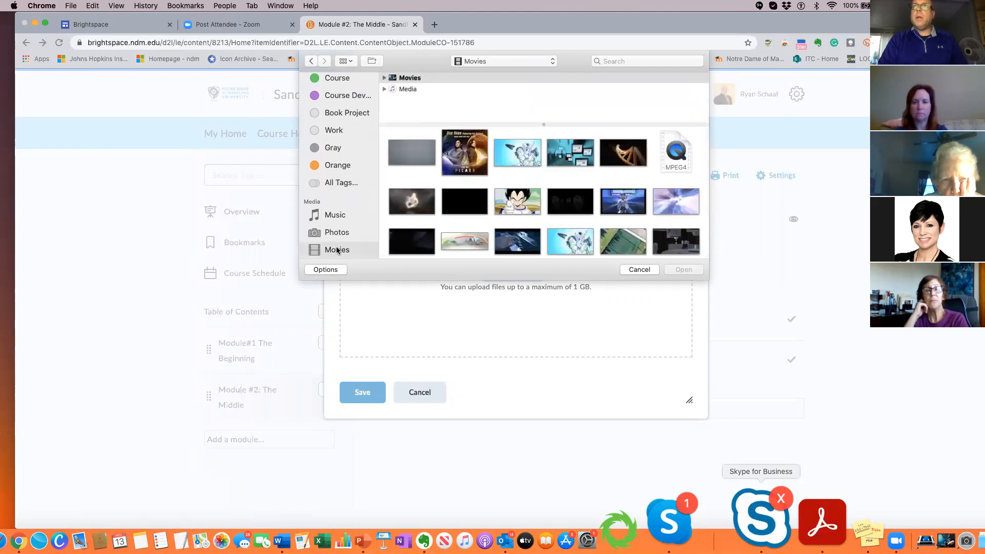
scroll(501, 182, "down", 1)
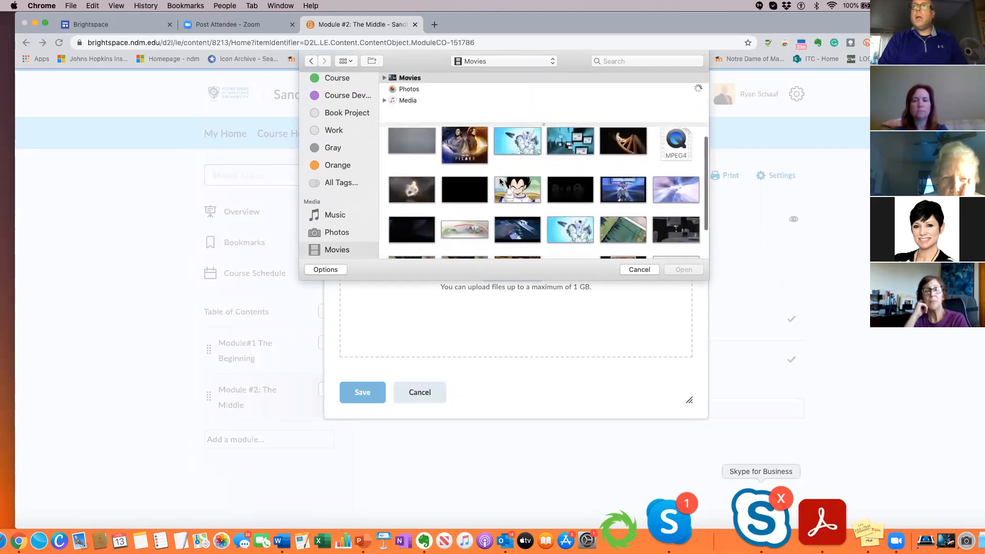
scroll(500, 180, "down", 2)
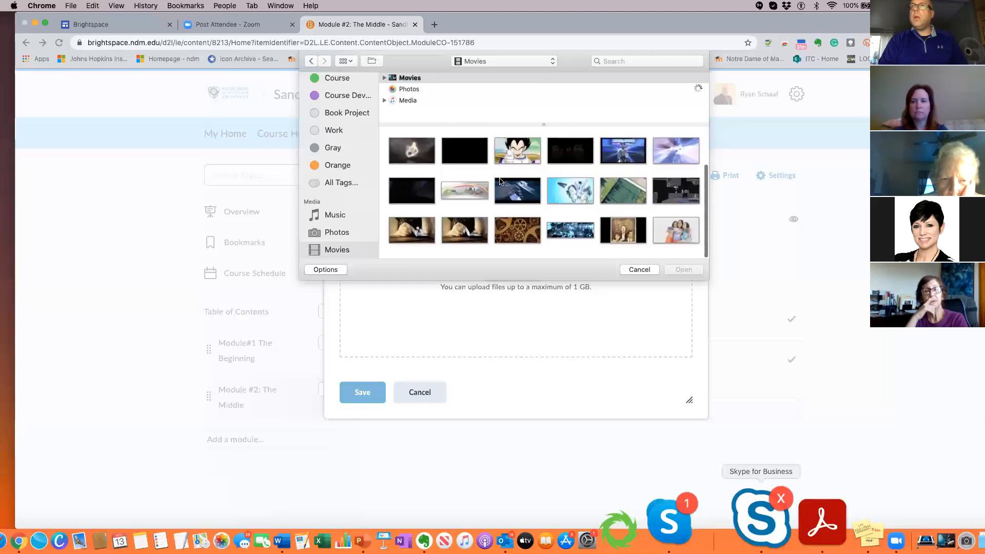
left_click(524, 233)
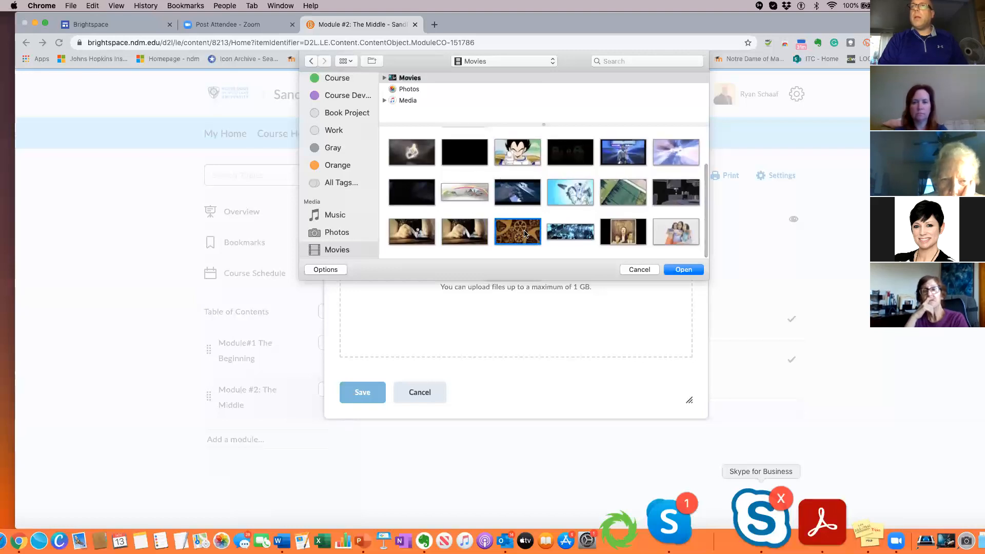
left_click(685, 269)
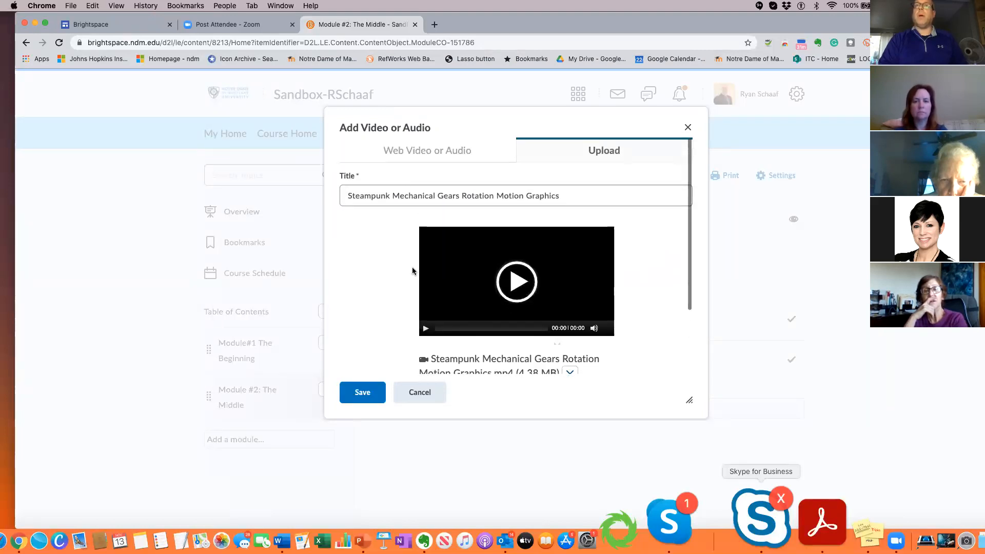
- Title the uploaded video "Module 2 movie" and save it to the module
left_click(563, 196)
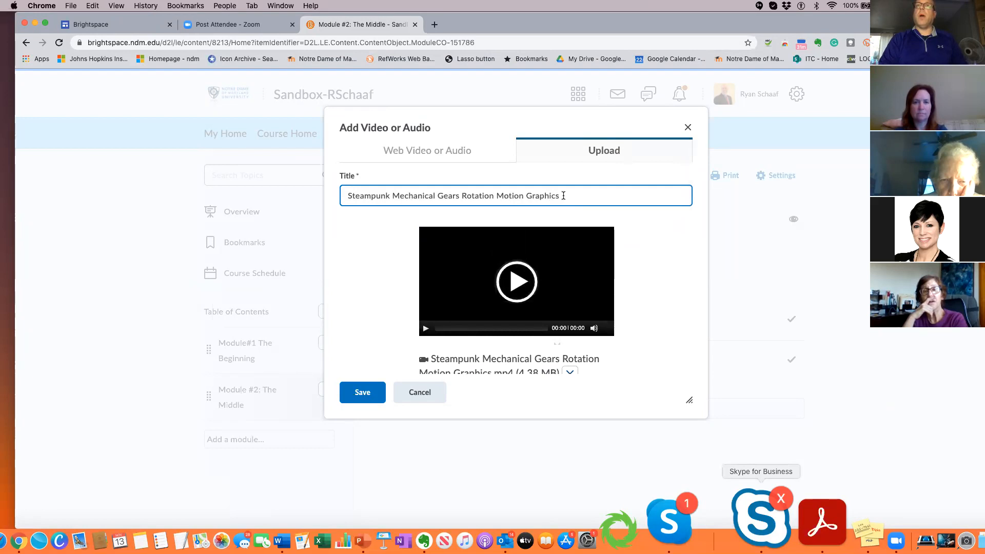
left_click_drag(564, 195, 347, 198)
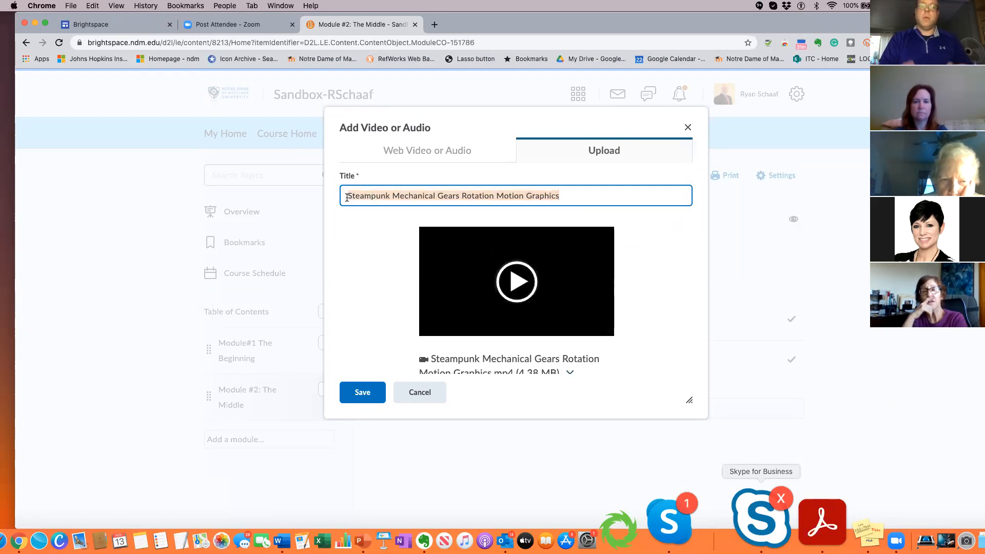
type("Module 2 movie")
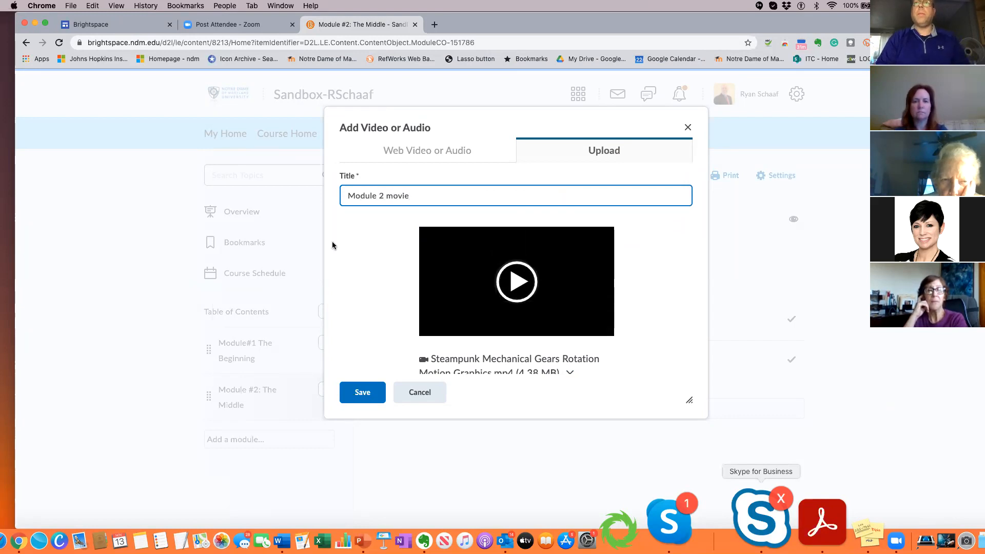
scroll(372, 298, "down", 3)
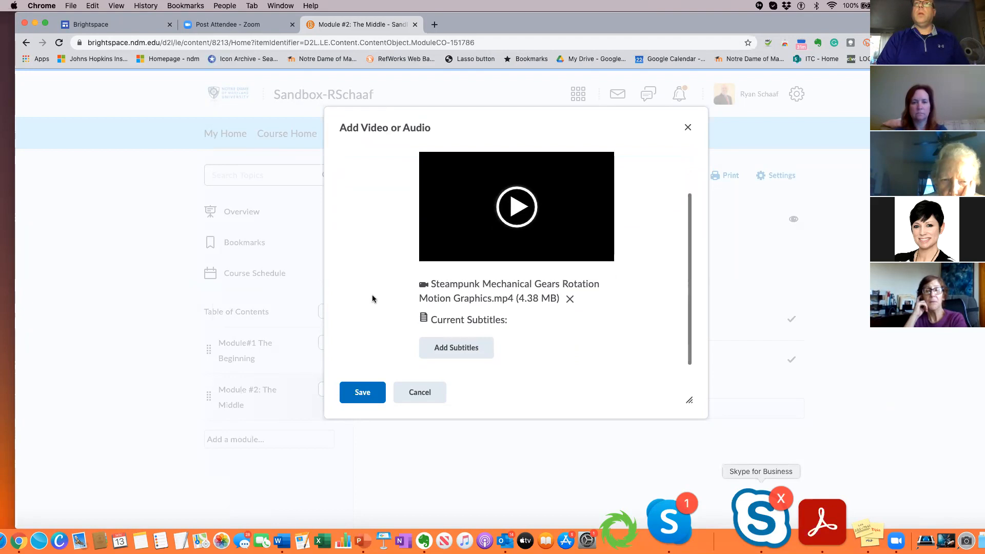
left_click(371, 396)
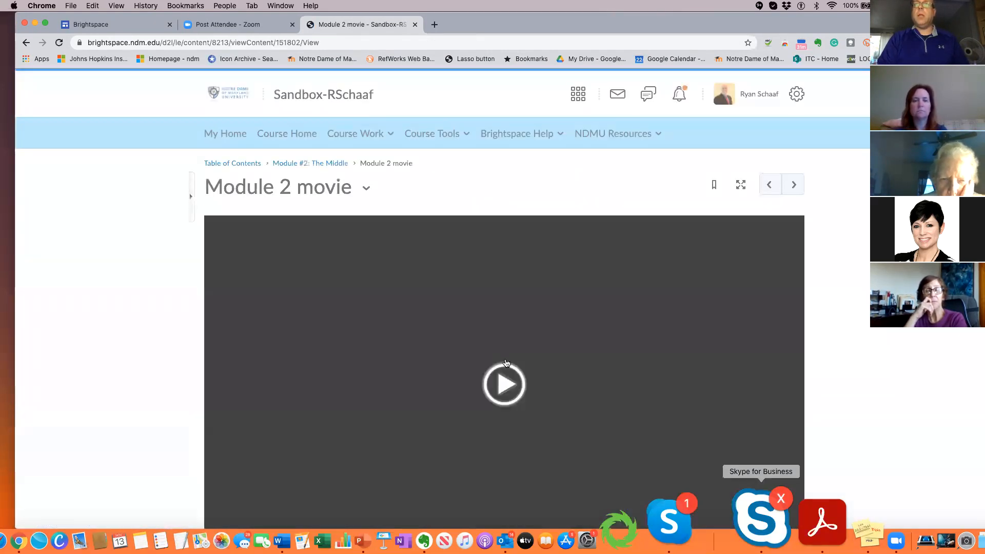
- Review the Module 2 movie topic's player and activity details, and return to Module #2: The Middle
scroll(487, 189, "down", 5)
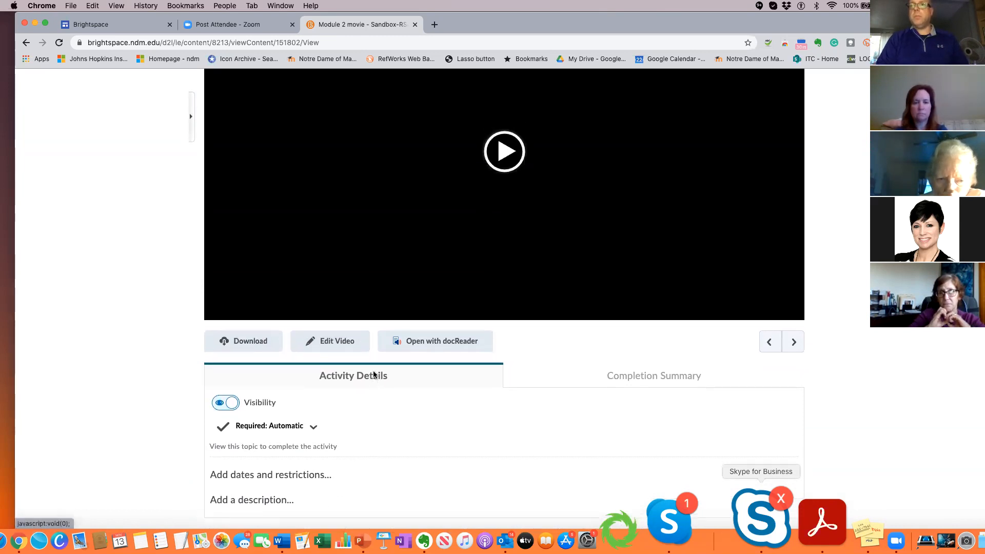
scroll(379, 378, "up", 5)
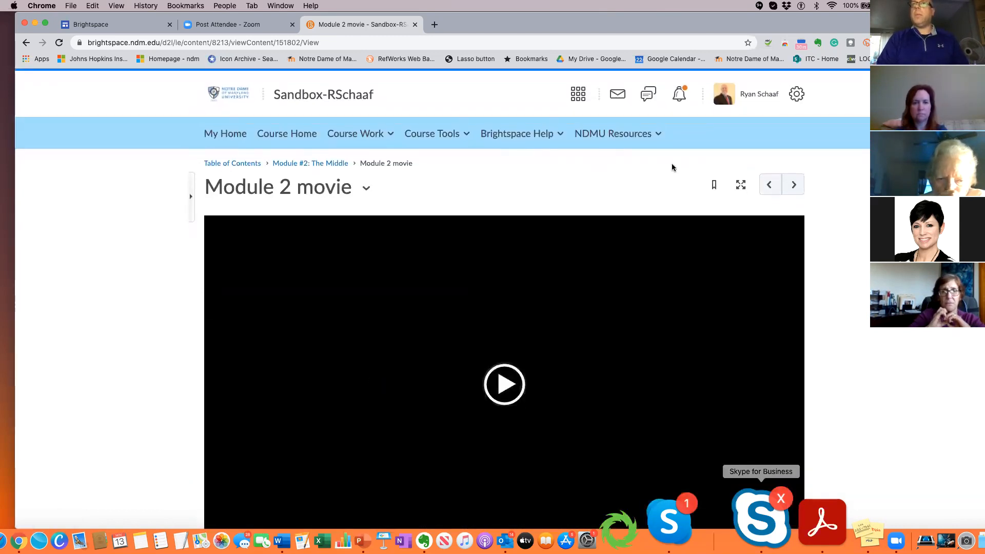
left_click(319, 165)
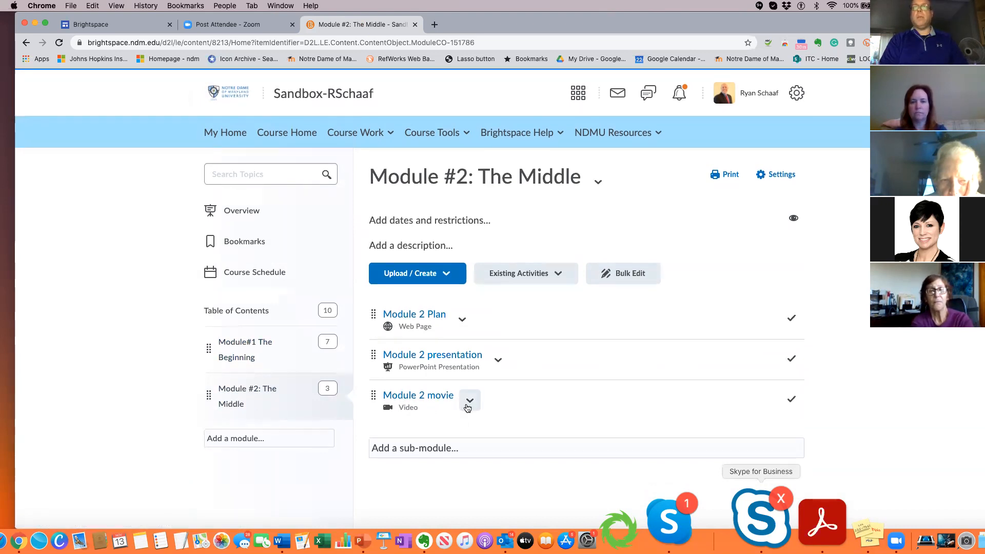
- Start a new link in Module #2: The Middle and title it "Brightspace"
left_click(445, 277)
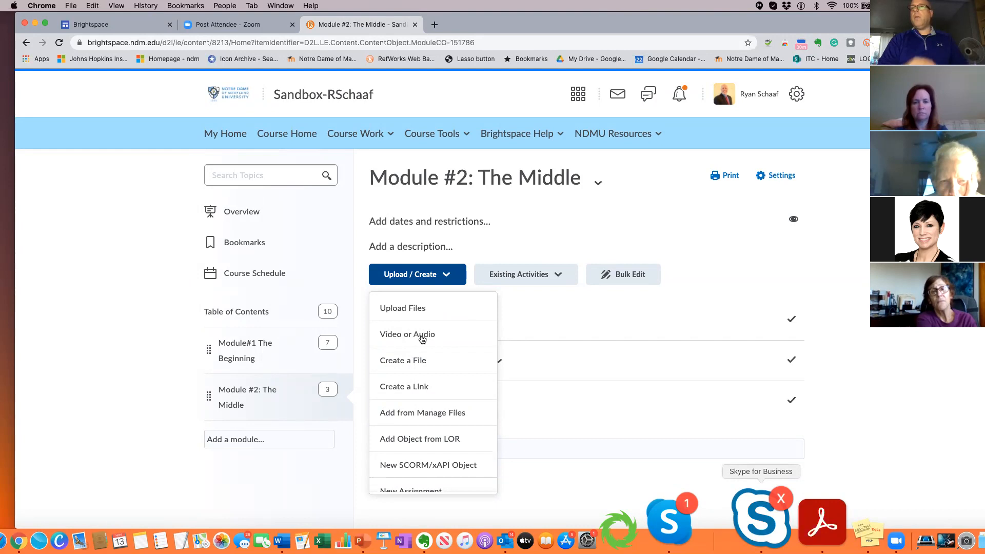
left_click(421, 336)
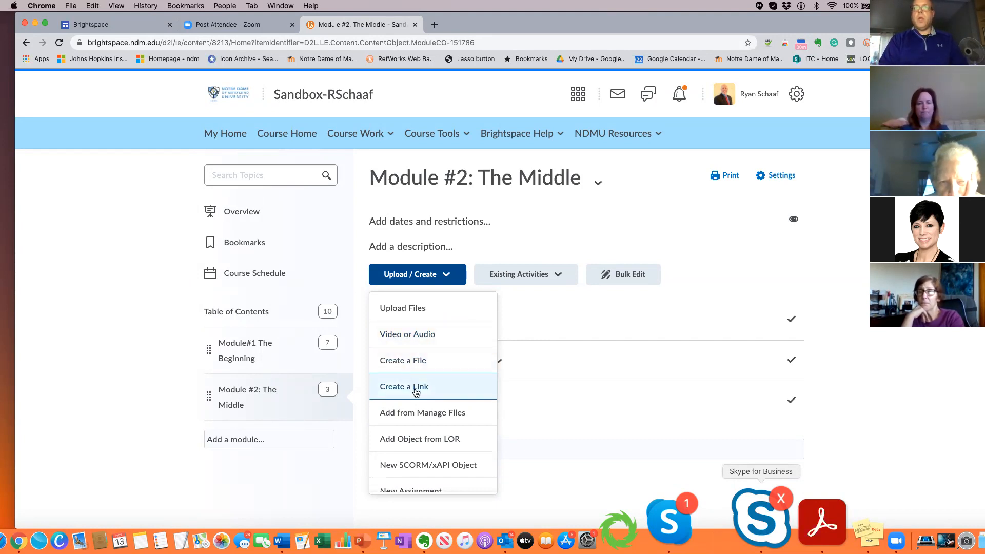
left_click(416, 388)
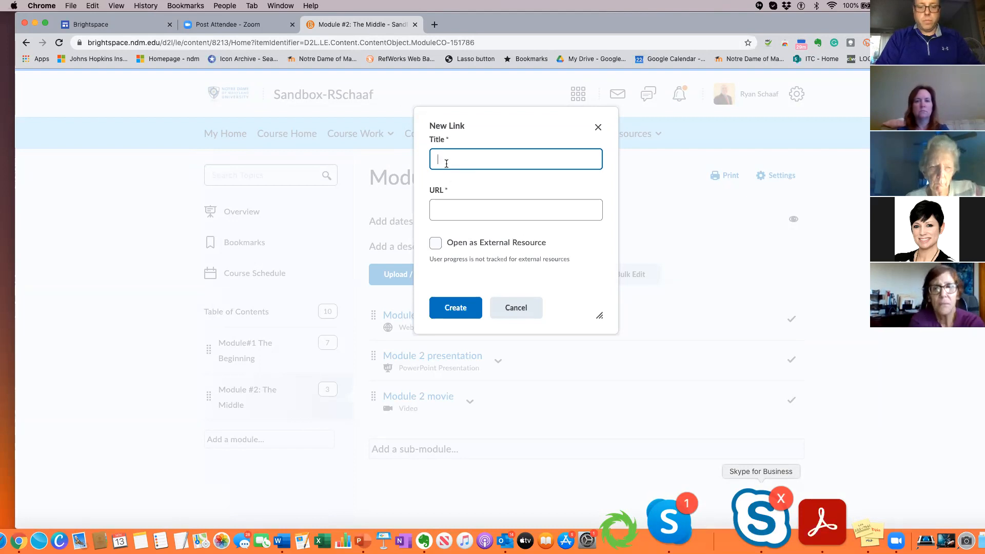
type("Bright")
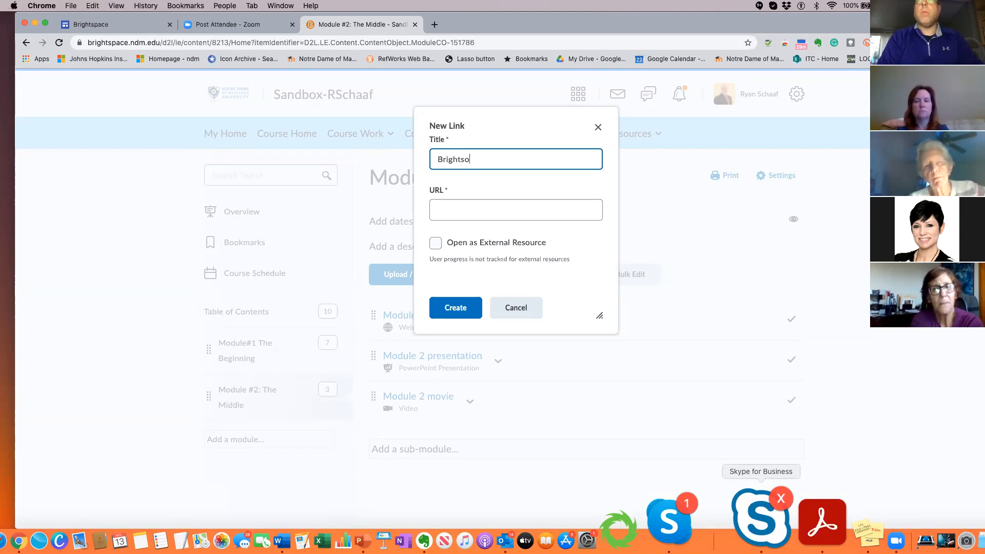
type("spa")
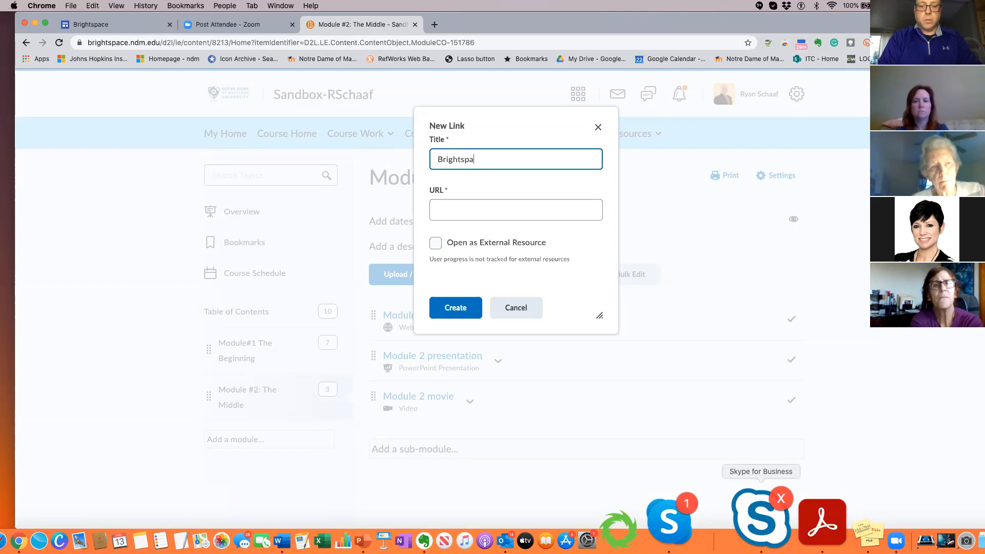
type("ce")
left_click(461, 210)
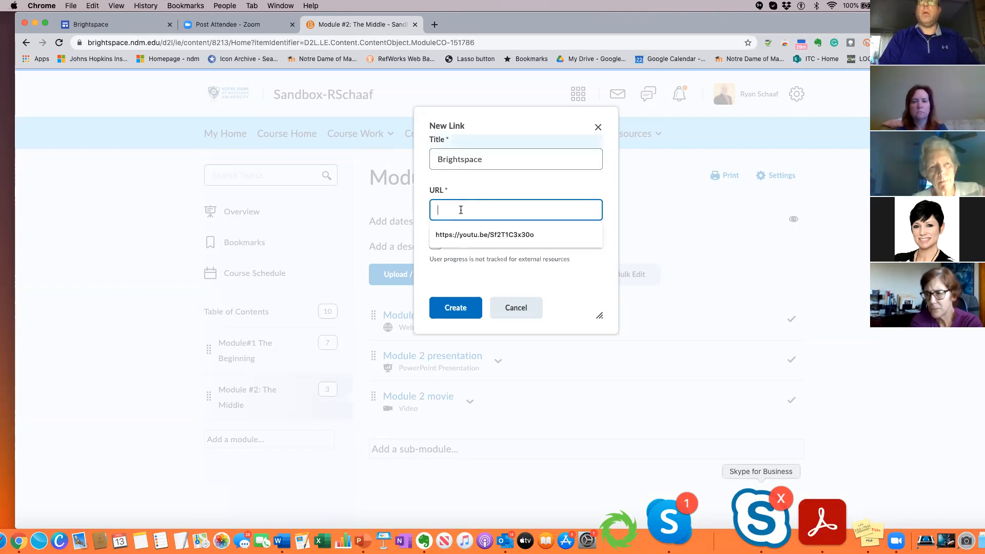
type("https://sites.google.com/view/ndmusoe/brightspace")
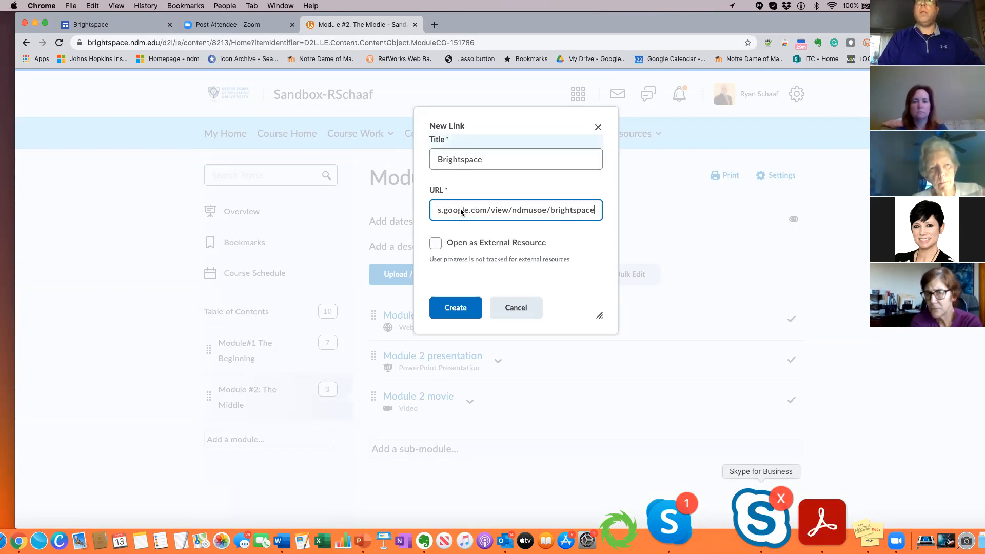
left_click(434, 243)
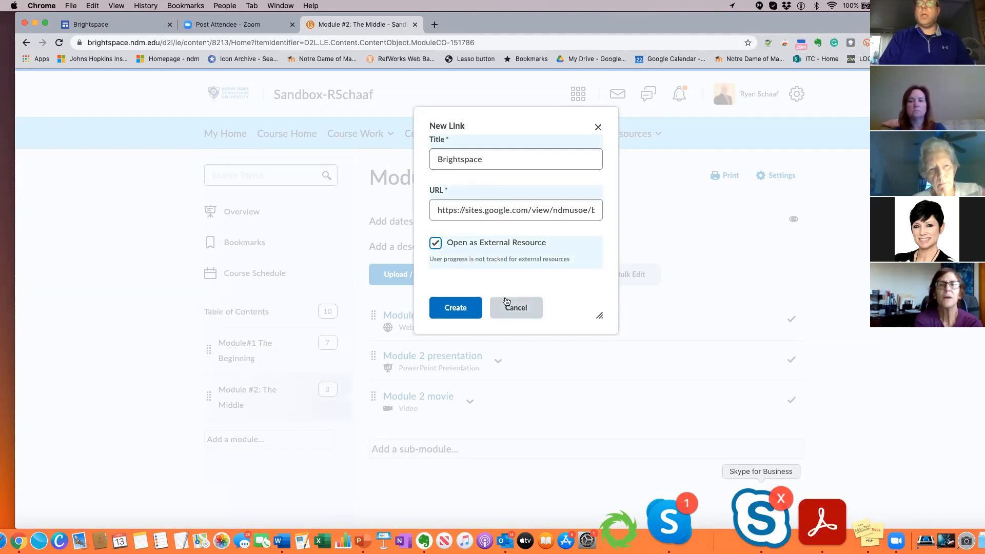
left_click(460, 306)
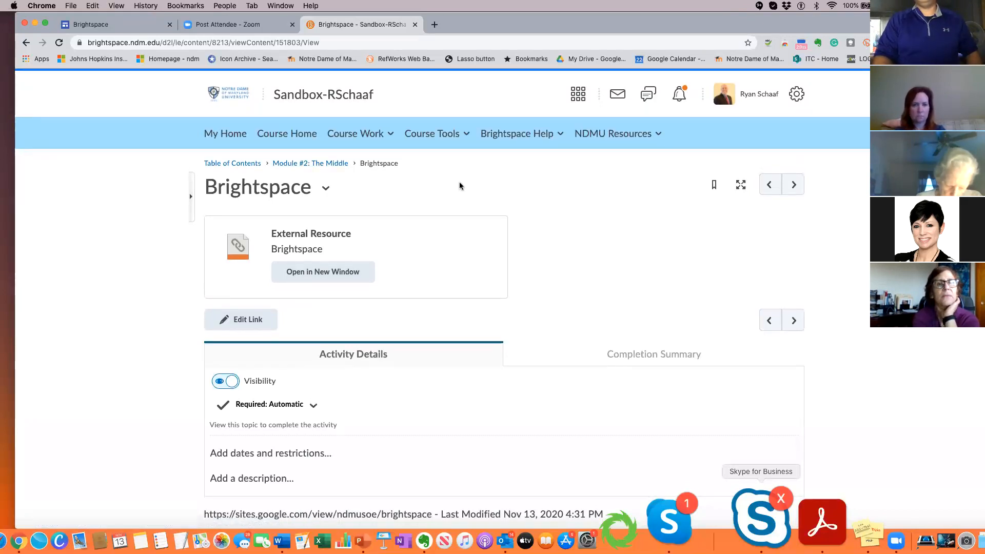
left_click(325, 164)
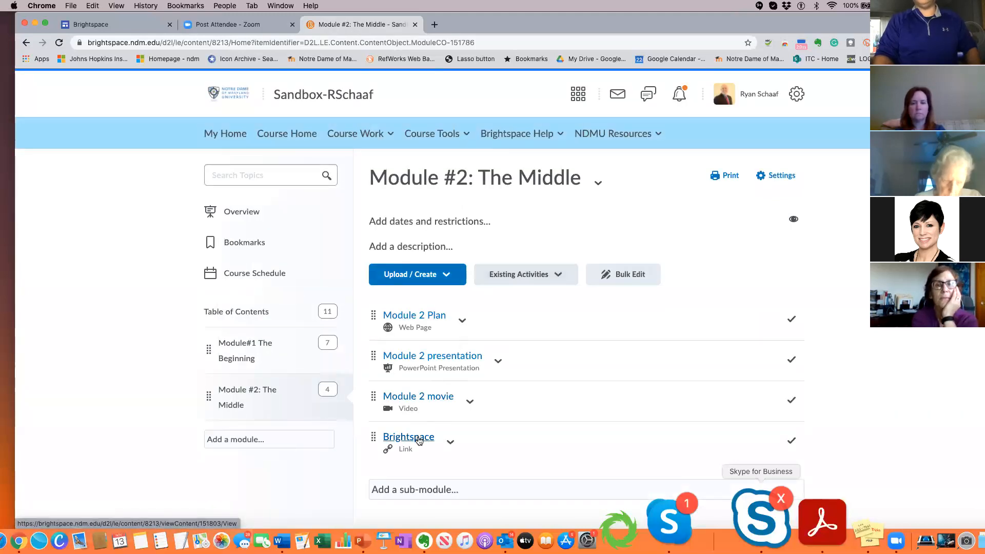
- Create a new assignment in Module #2: The Middle and name it "Module 2 paper"
left_click(444, 278)
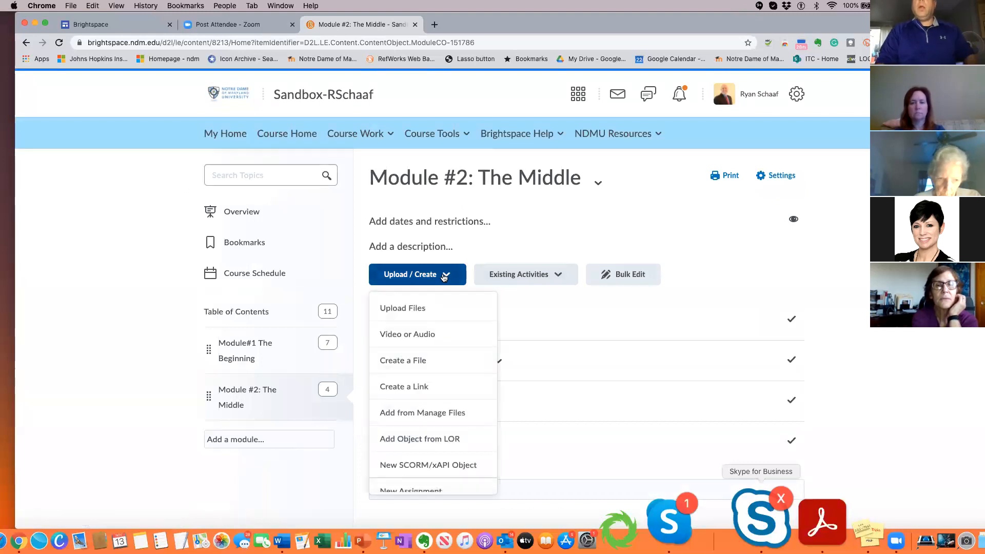
scroll(426, 416, "down", 3)
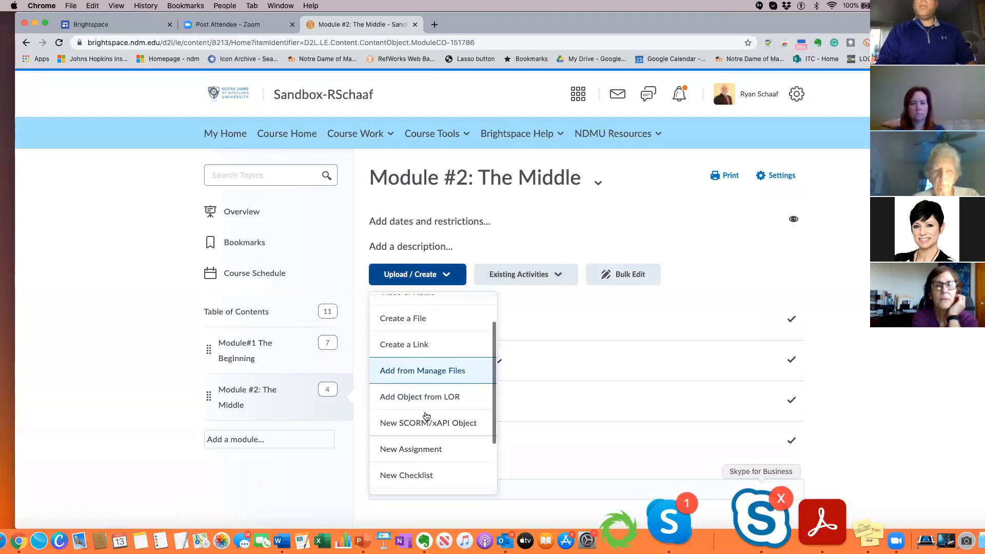
left_click(418, 406)
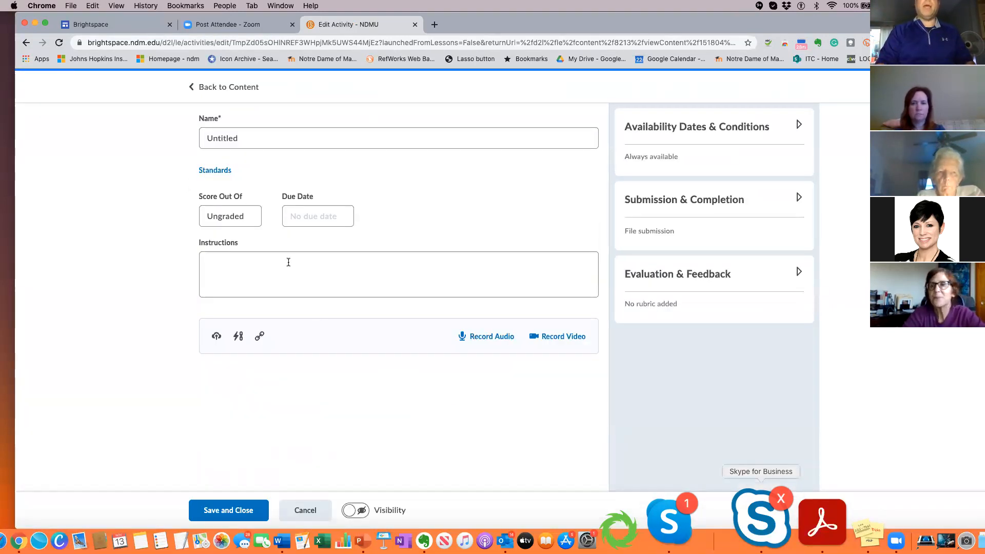
left_click(218, 139)
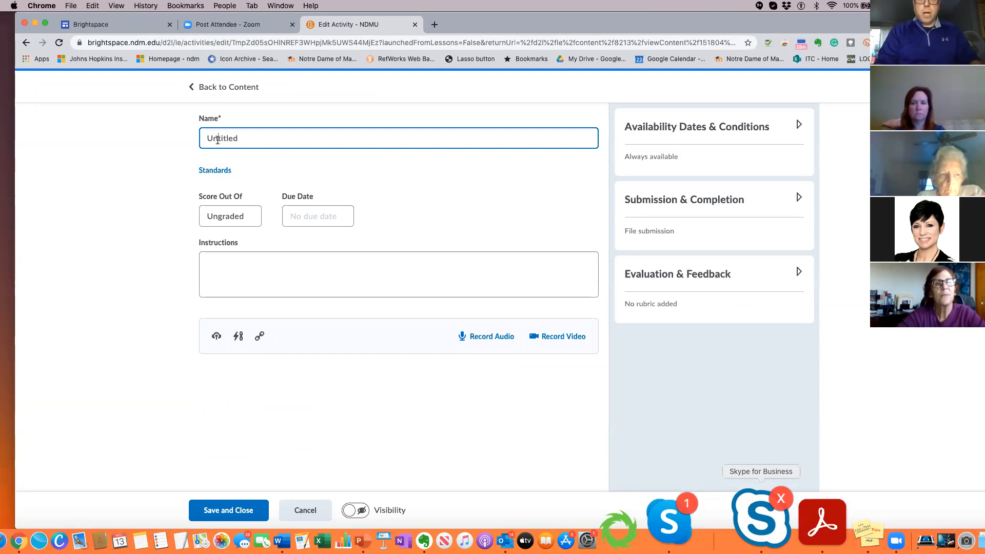
type("Module")
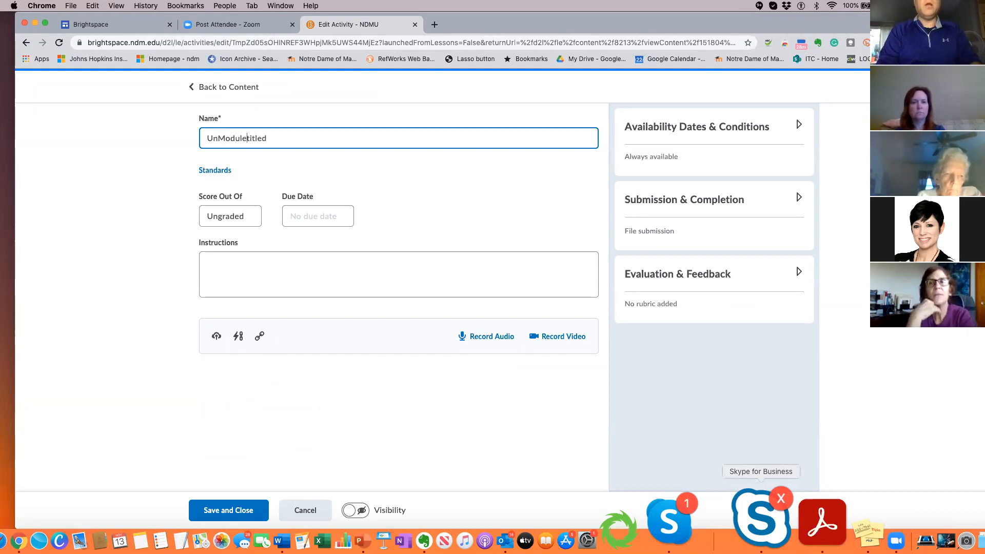
left_click_drag(275, 139, 186, 141)
type("Mo")
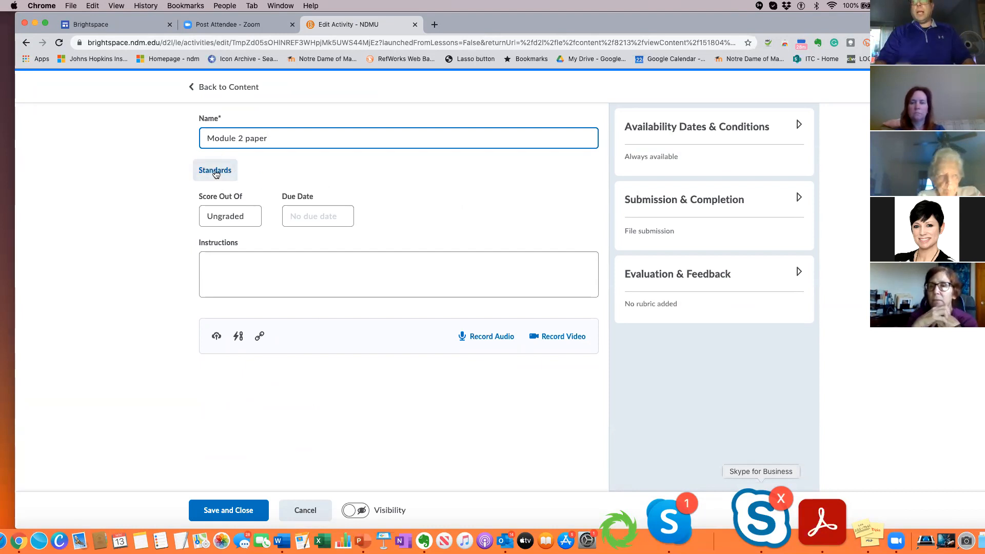
- Score the assignment out of 10 points and set its due date to 11/30/2020
left_click(226, 215)
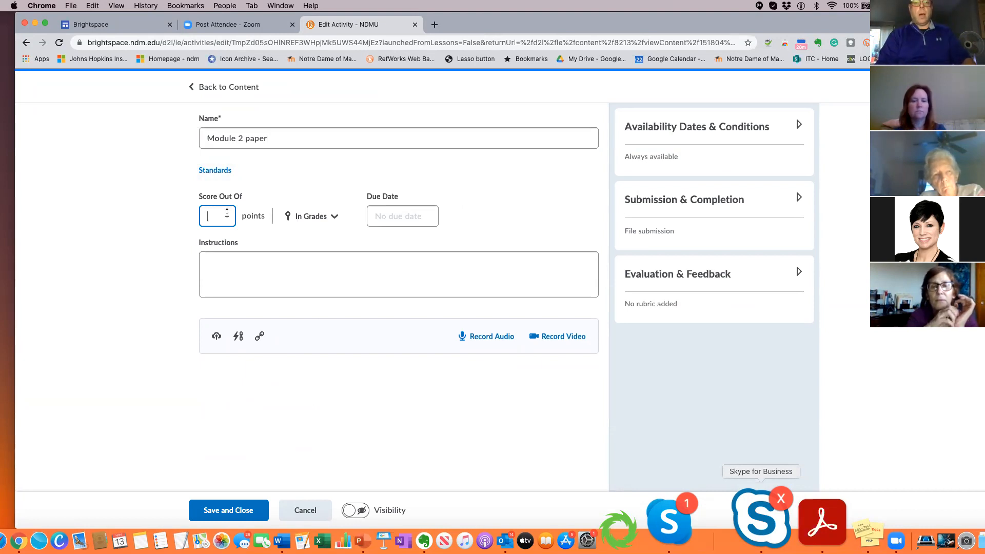
left_click(382, 216)
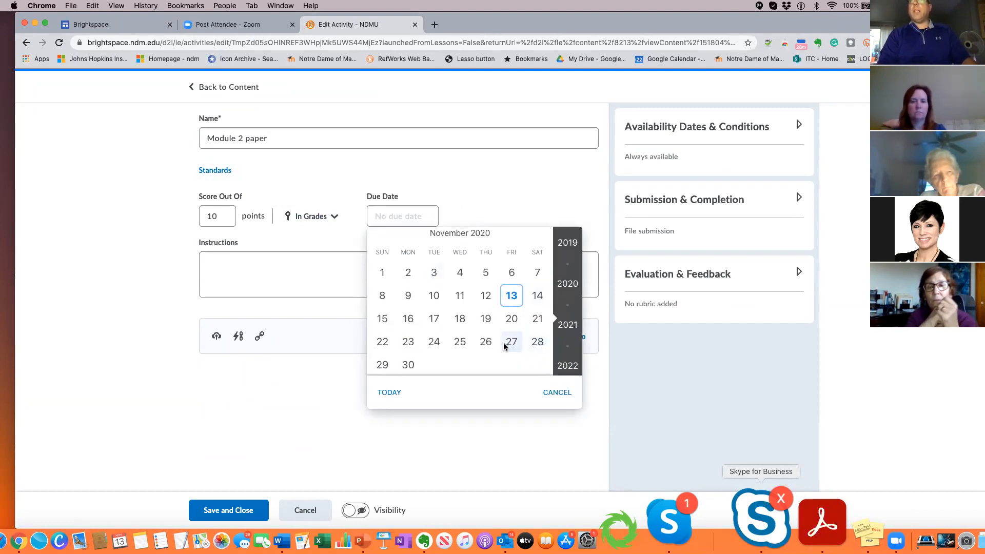
left_click(409, 365)
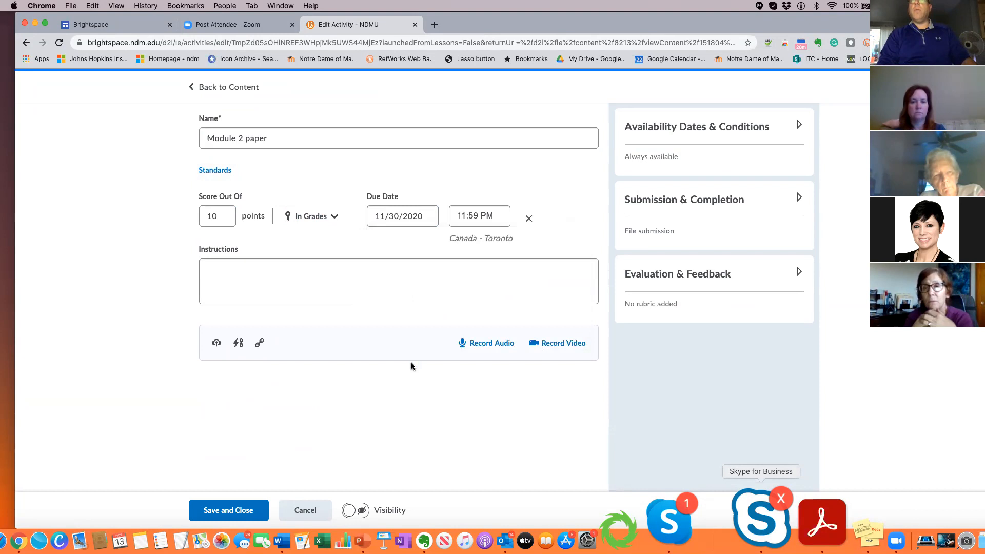
left_click(488, 219)
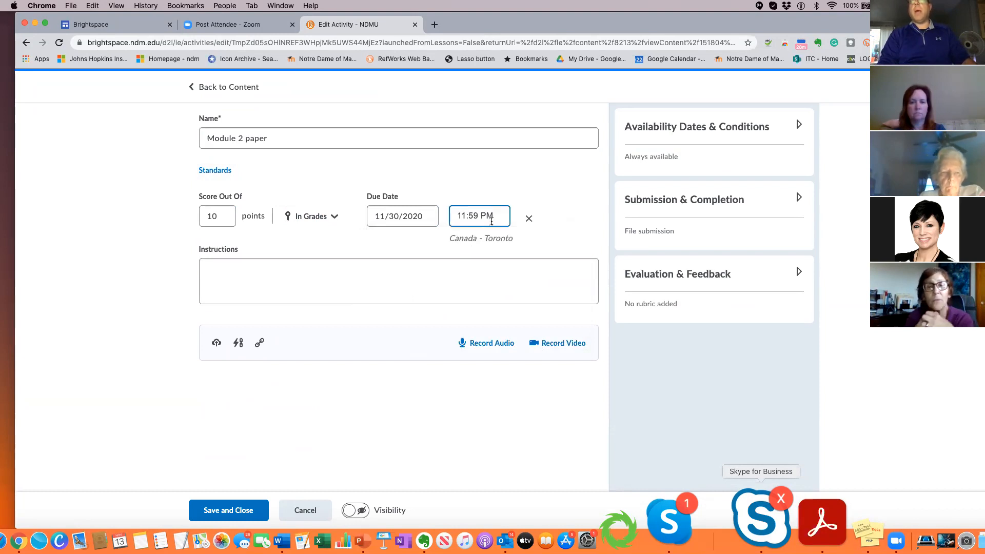
- Enter "instructions" as the assignment's instructions text
left_click(212, 279)
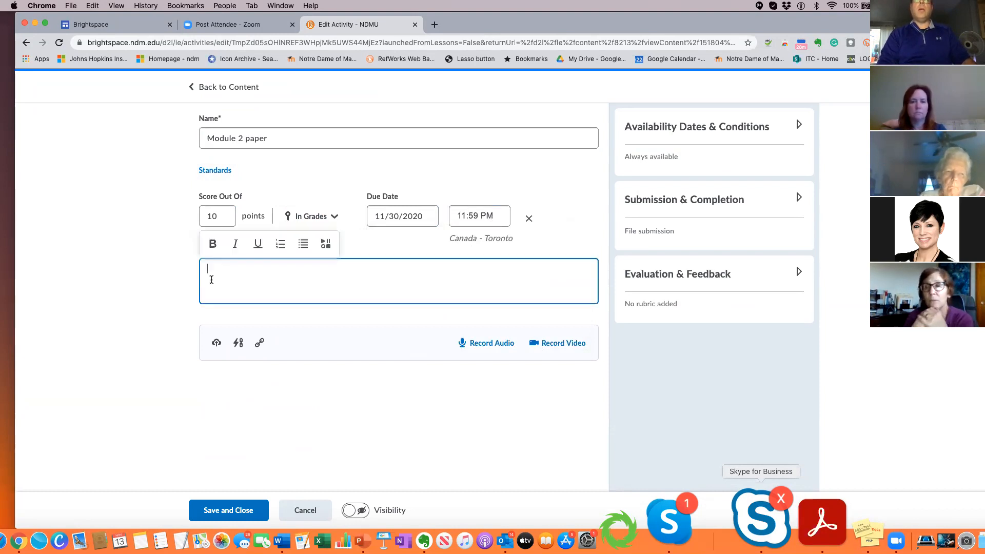
type("inst")
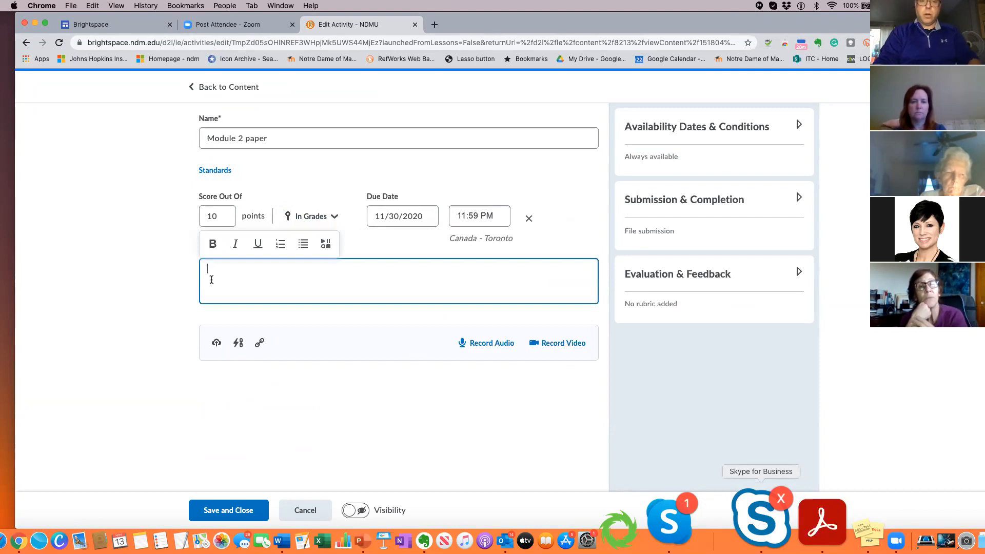
type("ructions")
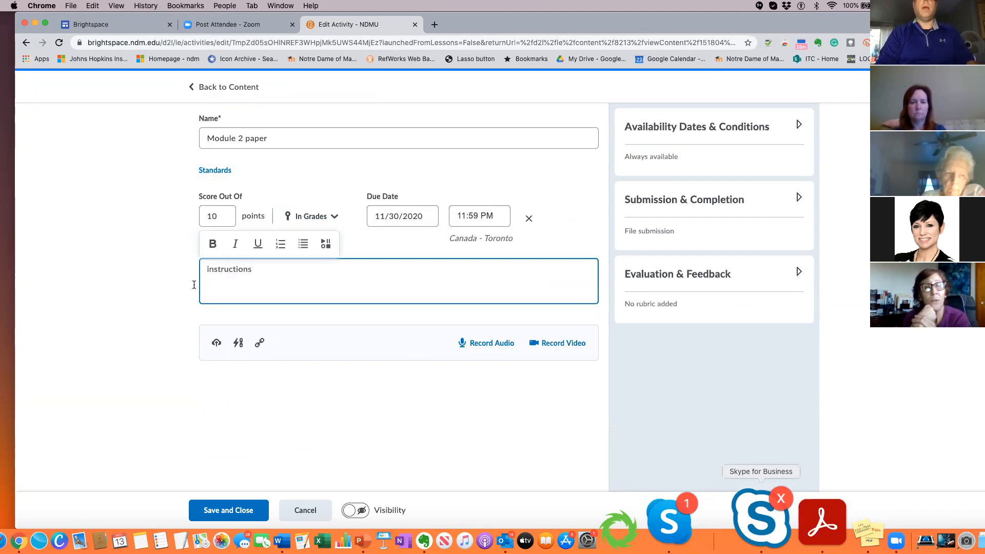
left_click(134, 317)
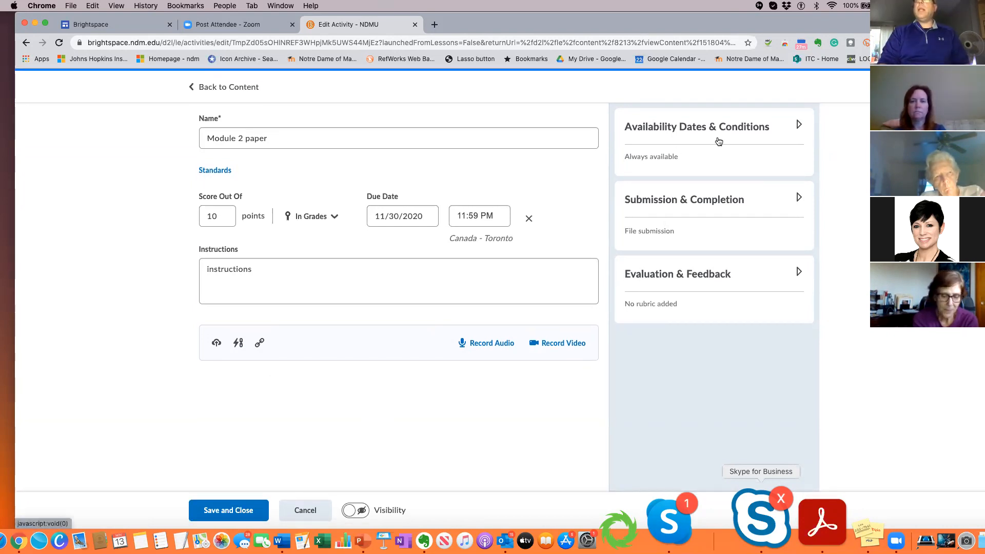
- Try an availability window from 11/13/2020 to 11/28/2020 for the assignment, and clear both dates
left_click(798, 126)
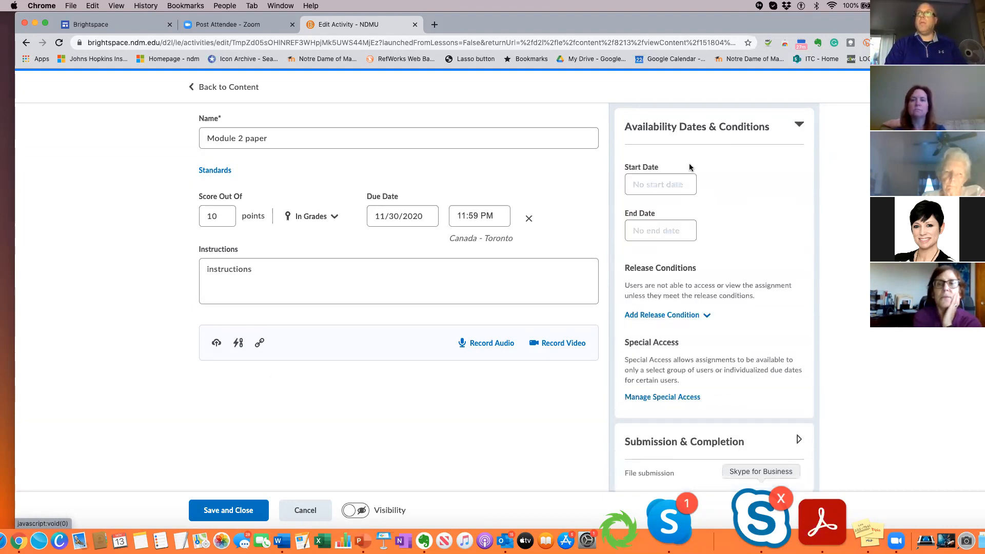
left_click(668, 183)
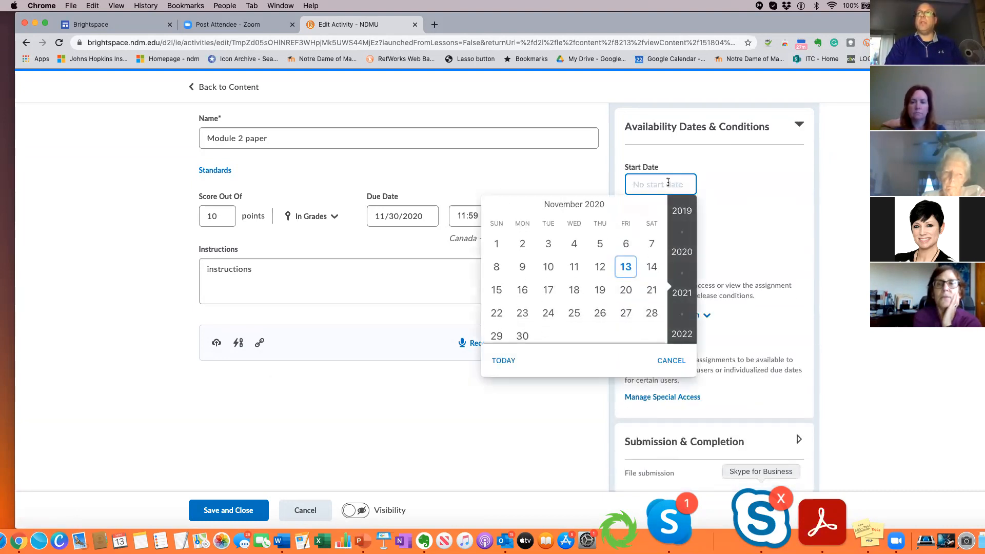
left_click(629, 264)
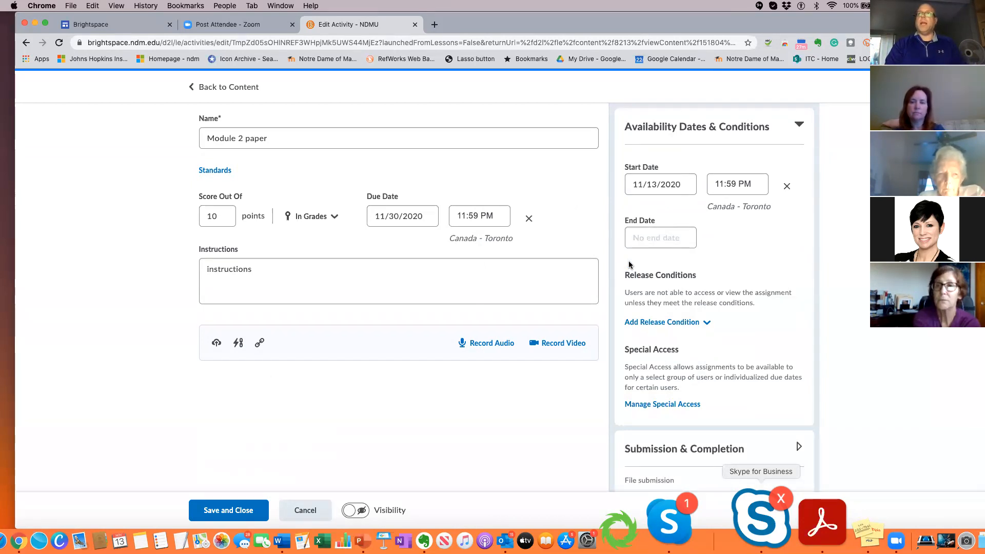
left_click(659, 240)
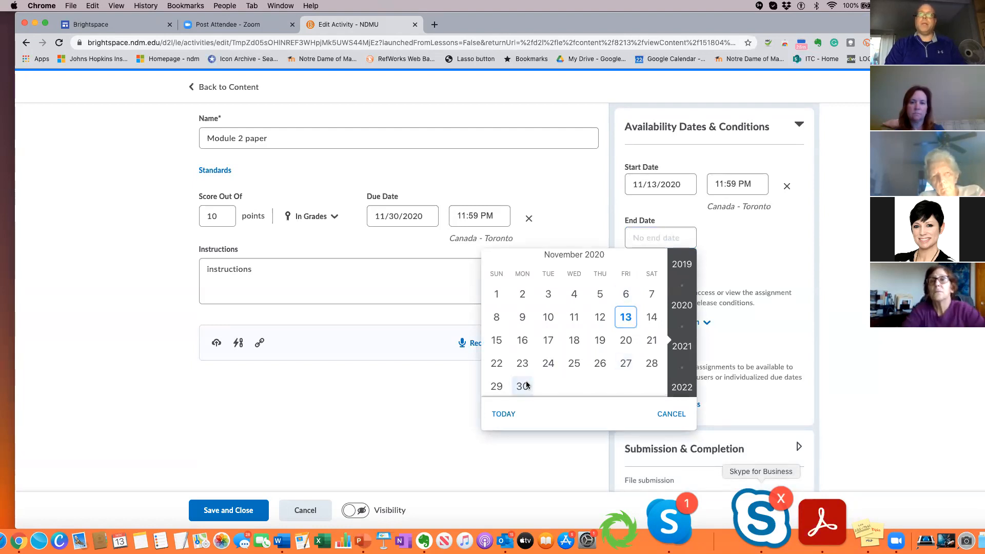
left_click(651, 364)
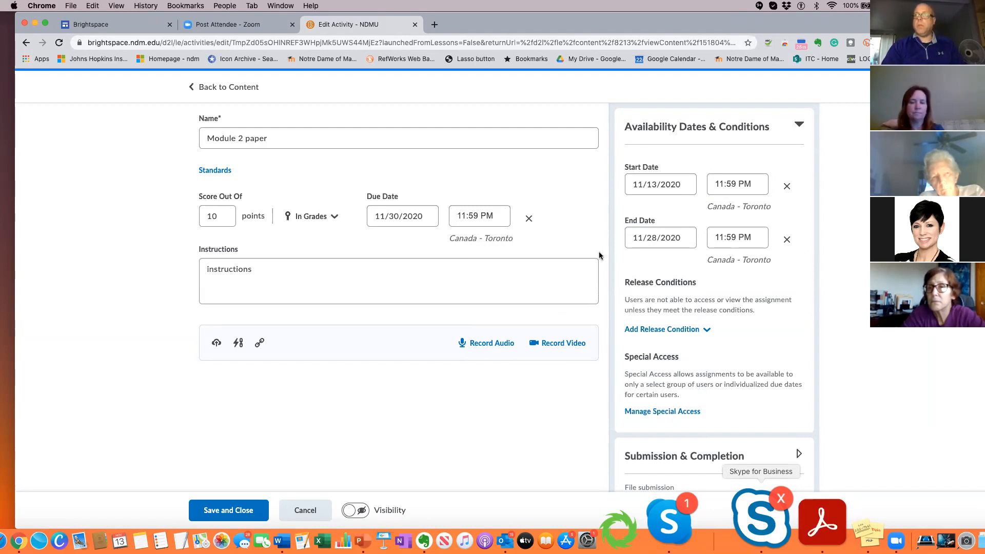
left_click(788, 188)
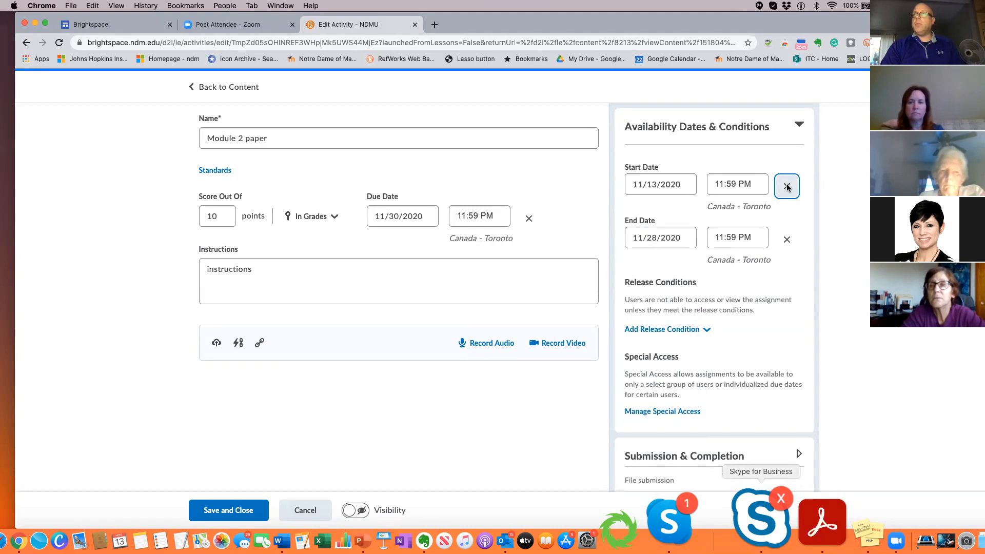
left_click(786, 232)
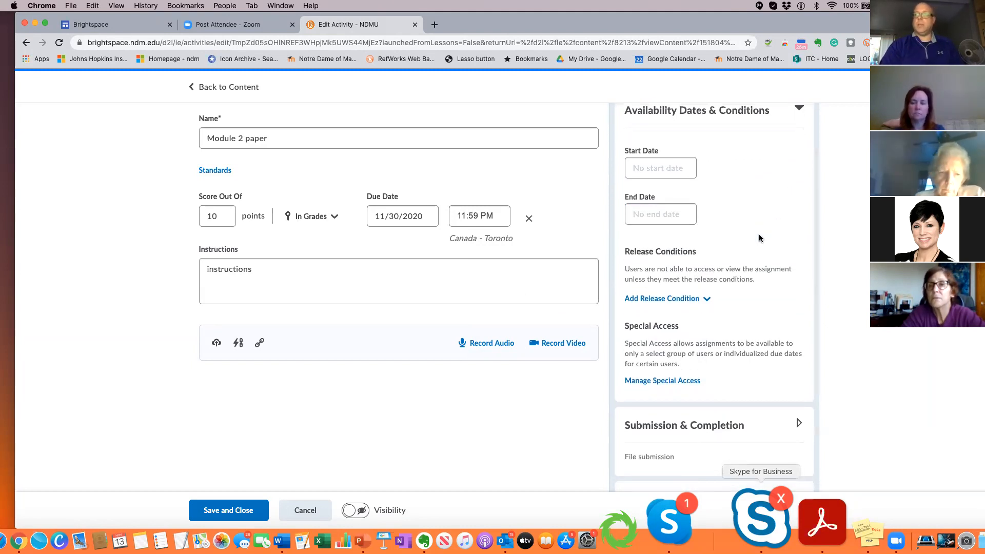
- Review the assignment's submission and completion settings, including the available submission types, keeping File submission
scroll(760, 239, "down", 2)
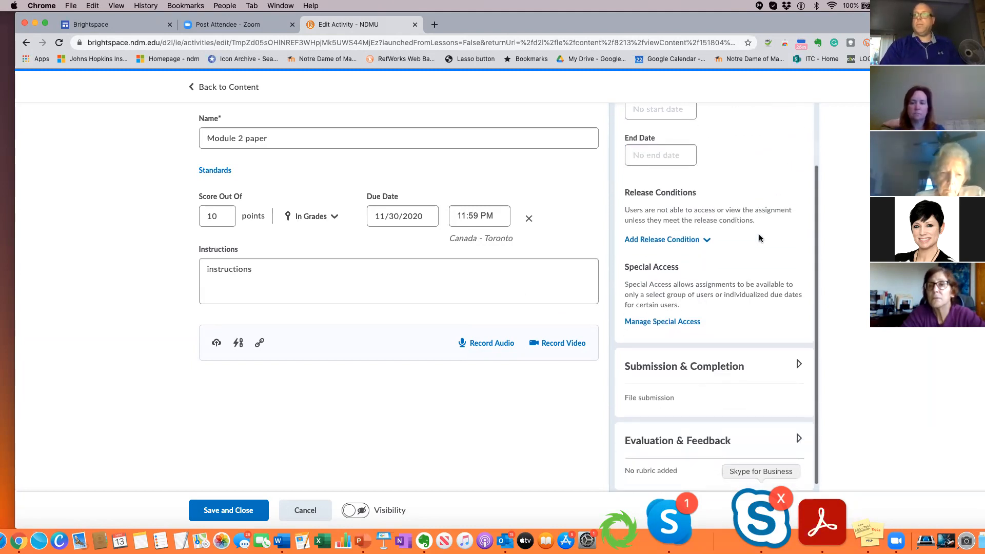
left_click(799, 357)
scroll(785, 359, "down", 6)
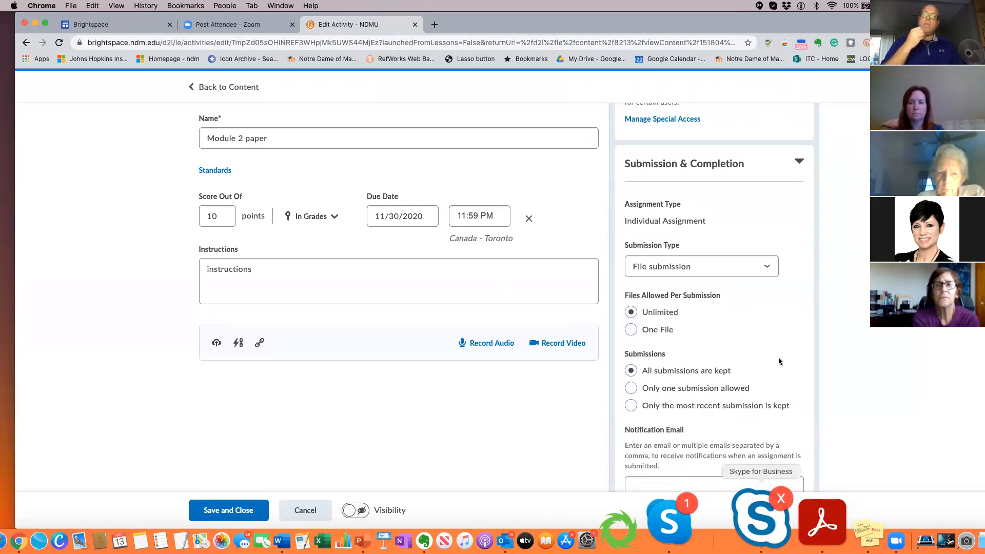
left_click(772, 268)
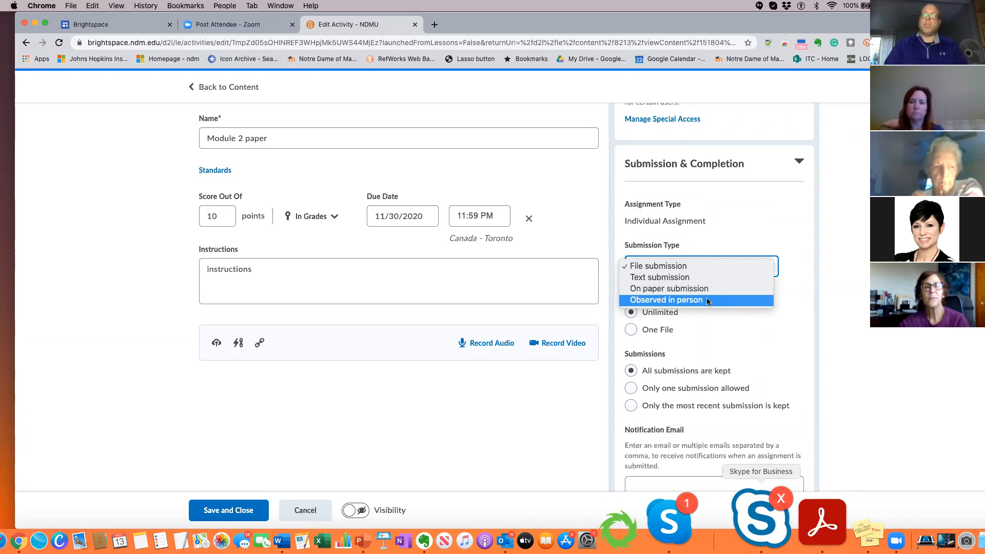
left_click(738, 339)
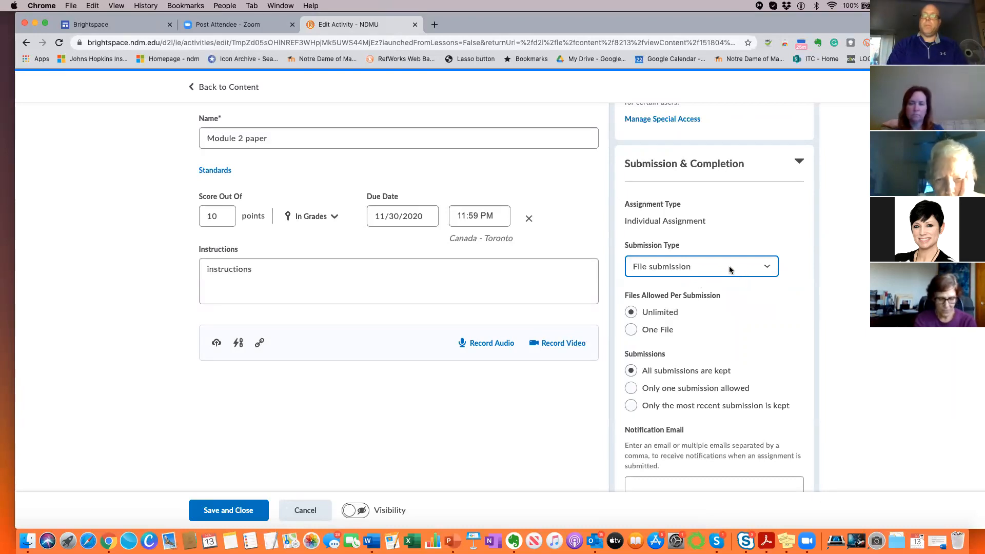
- Try allowing only one file per submission, and return the files allowed to Unlimited
scroll(730, 269, "down", 1)
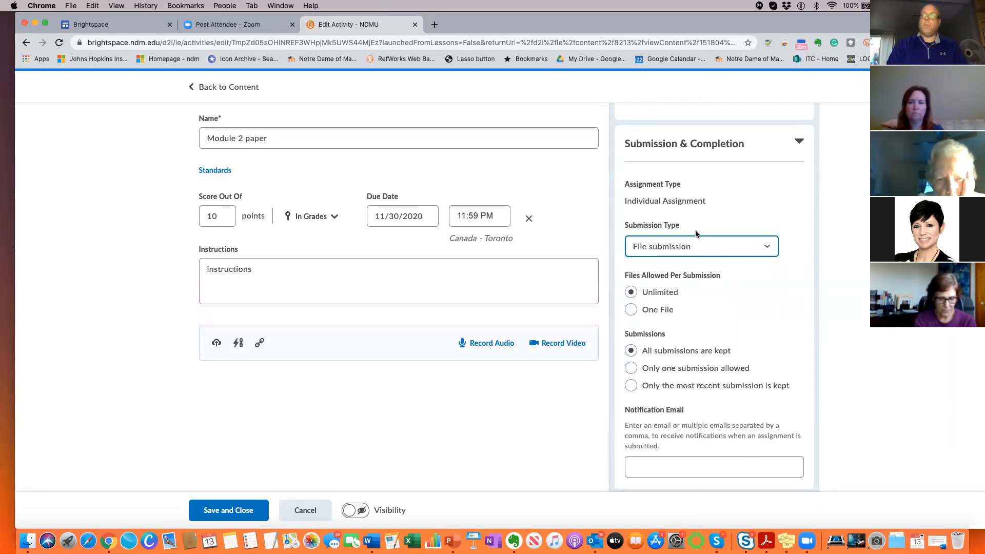
scroll(684, 303, "down", 1)
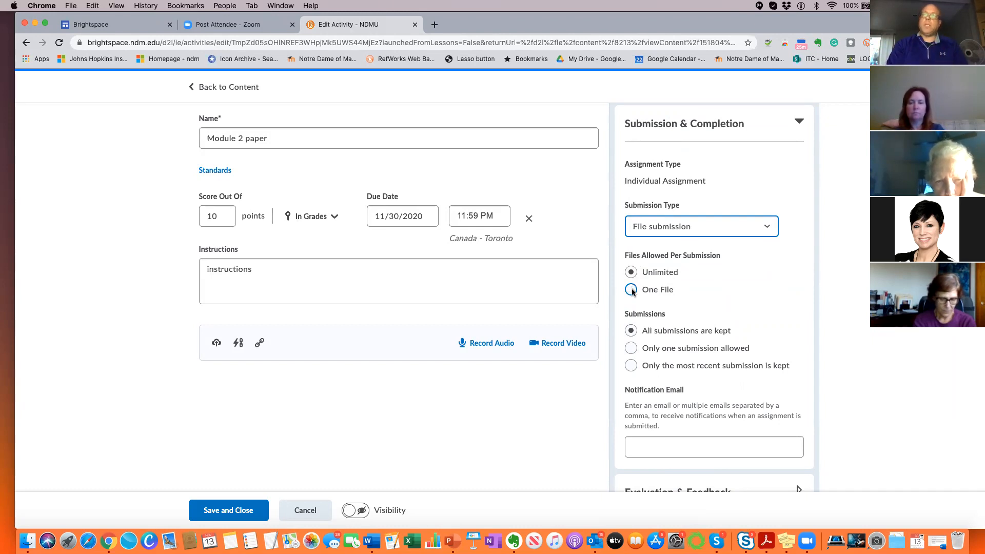
left_click(632, 290)
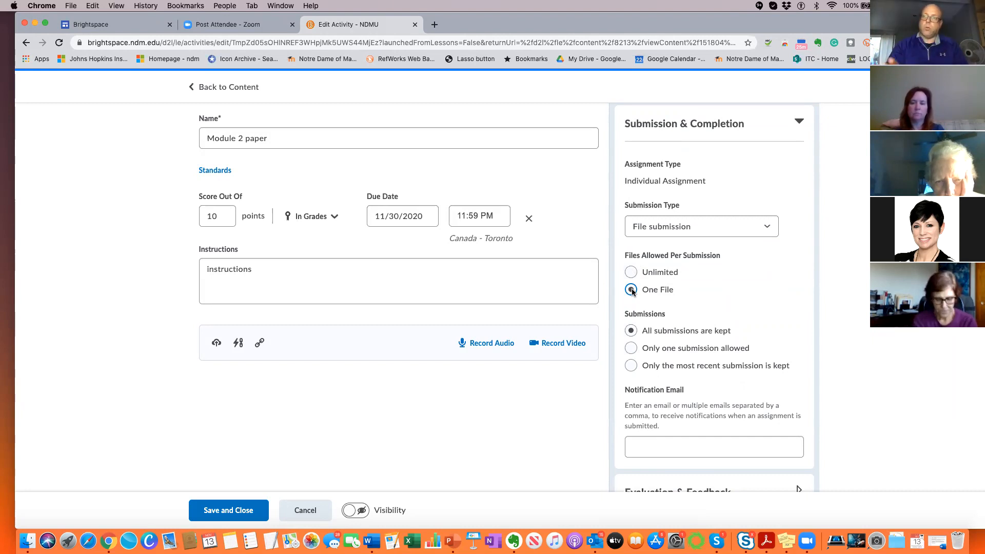
scroll(633, 292, "down", 2)
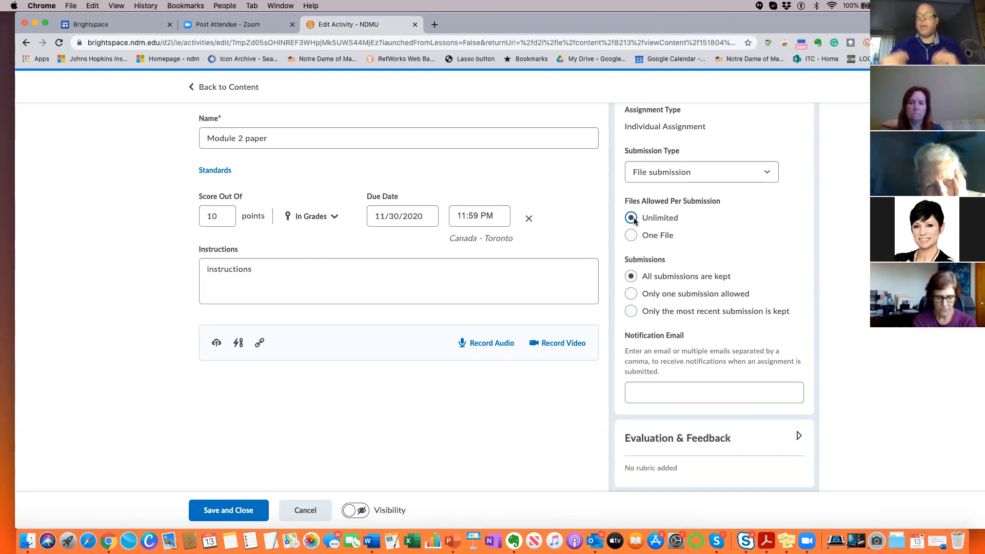
scroll(634, 218, "down", 1)
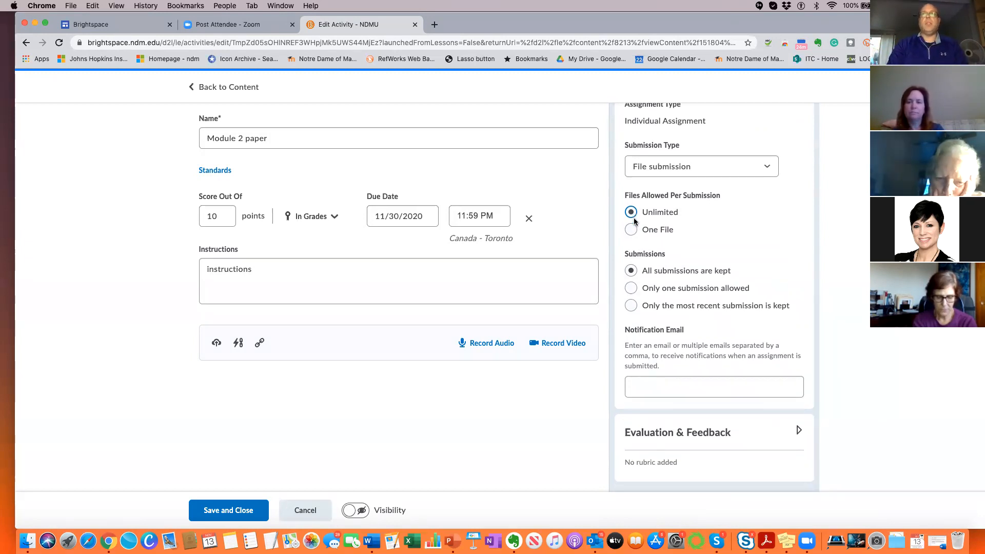
- Review the notification email setting and the evaluation options for rubrics, annotation tools and anonymous marking
left_click(640, 383)
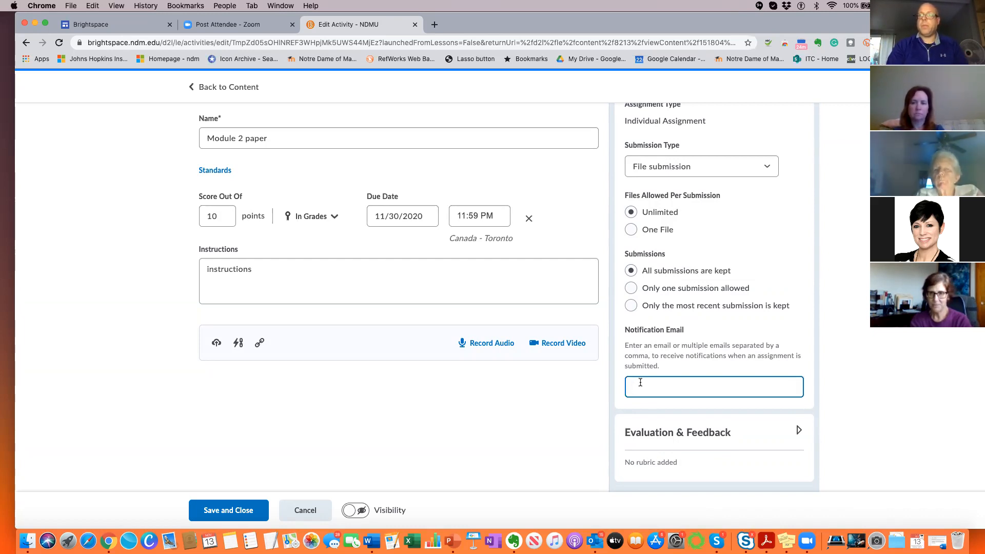
left_click(798, 433)
scroll(770, 431, "down", 5)
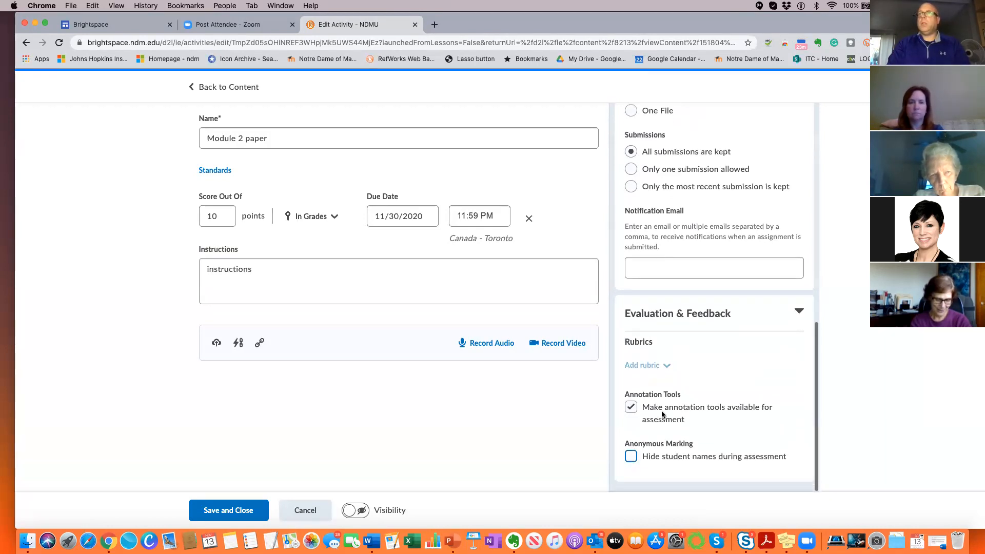
scroll(660, 347, "up", 3)
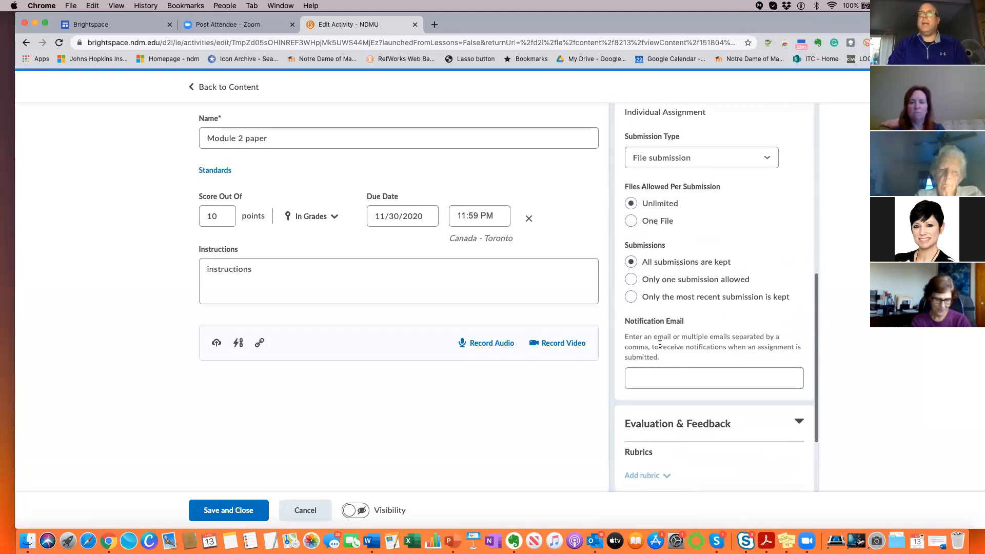
scroll(660, 345, "down", 3)
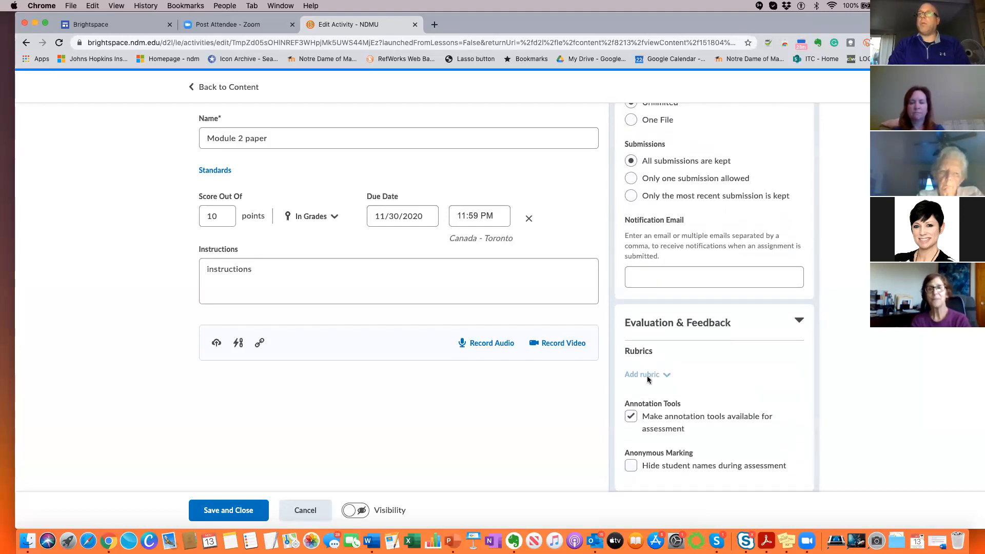
scroll(674, 347, "up", 5)
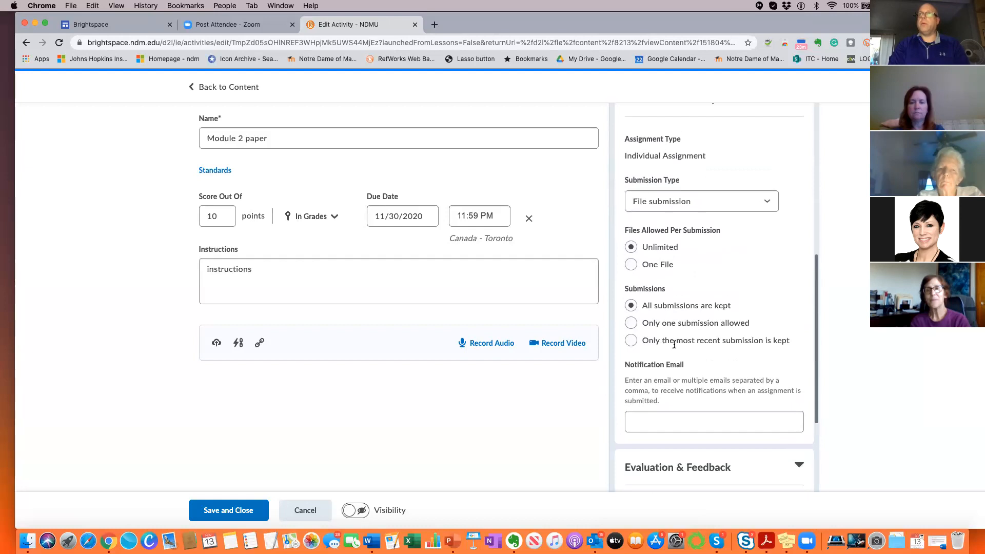
- Save and close the Module 2 paper assignment, and check its entry in the Module #2: The Middle content list
scroll(674, 347, "up", 7)
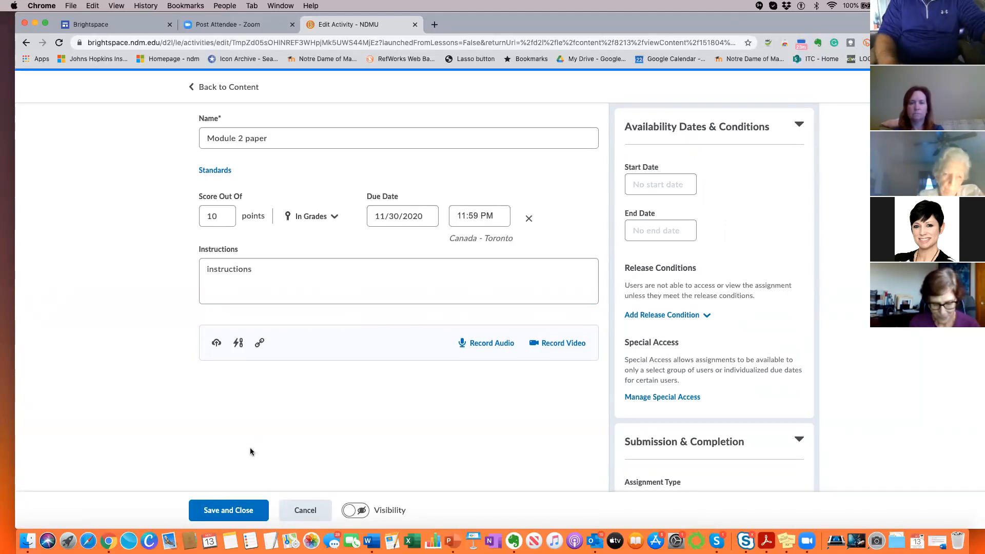
left_click(237, 505)
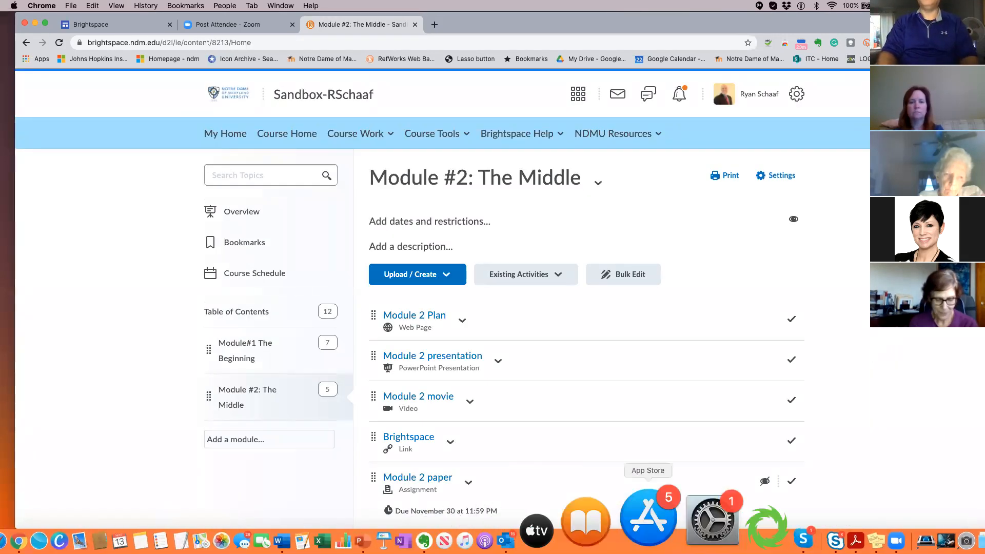
scroll(651, 398, "down", 2)
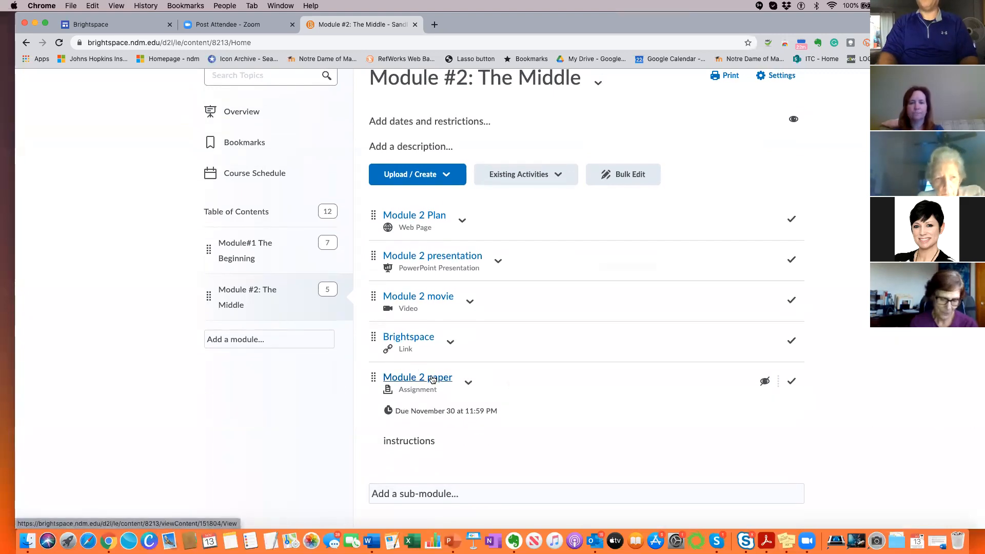
scroll(319, 161, "up", 2)
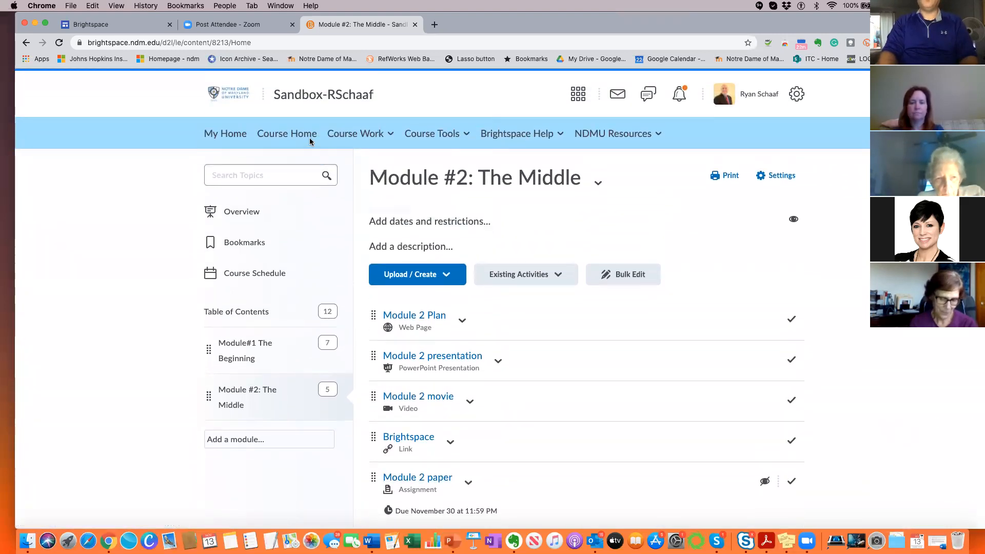
- Review the sandbox course's Assignments list, and return to the course content
left_click(334, 134)
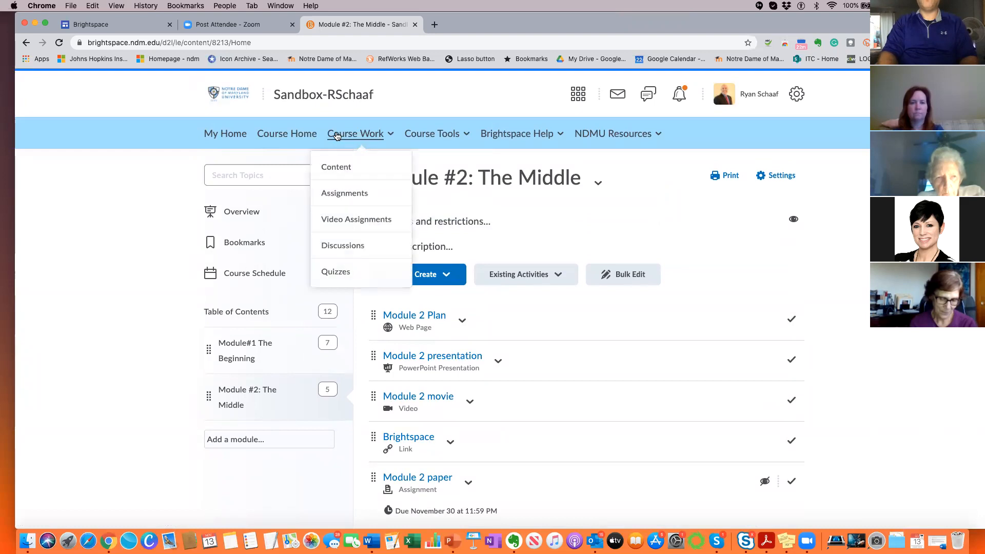
left_click(332, 194)
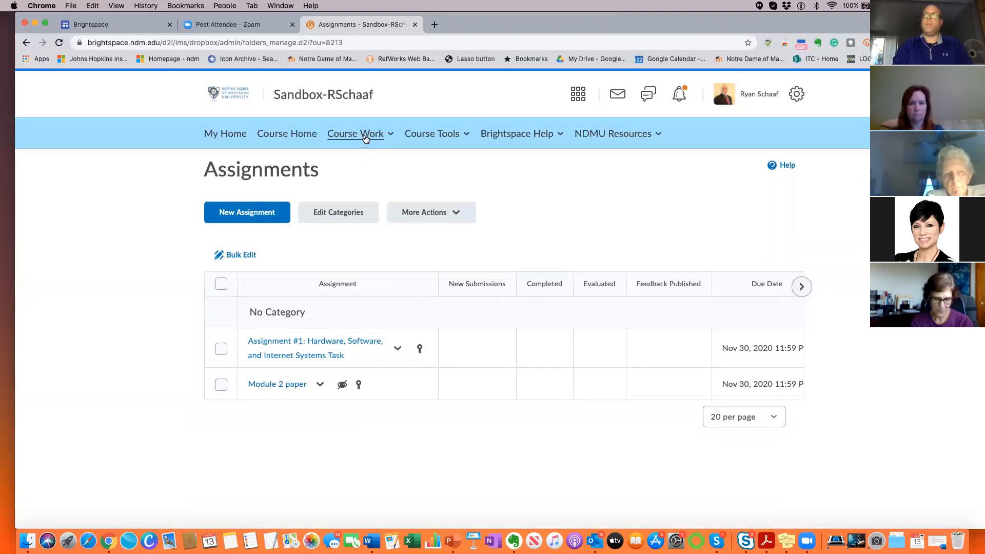
left_click(365, 140)
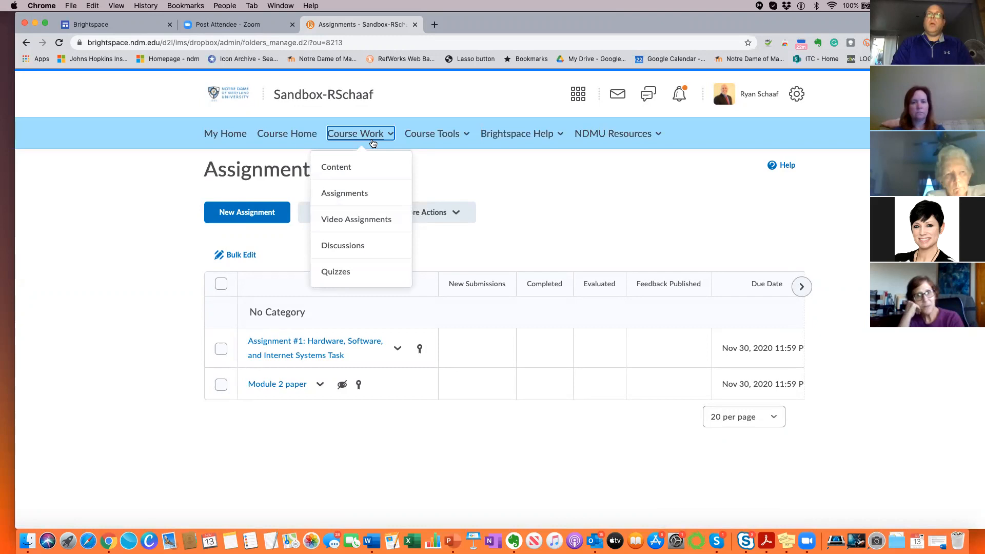
left_click(355, 167)
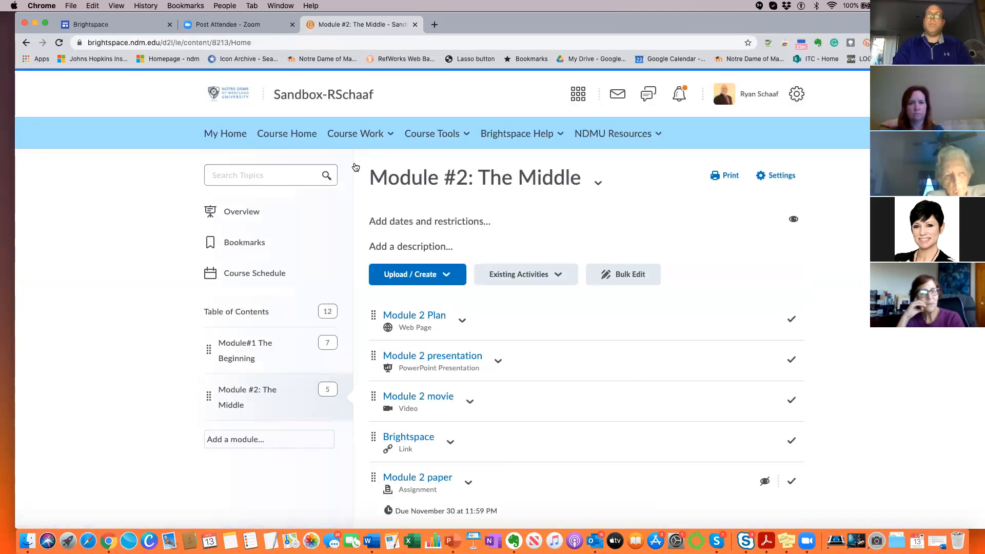
- Start a new discussion in Module #2: The Middle and title it "Module 2 Discussion"
scroll(299, 242, "down", 3)
scroll(402, 221, "down", 1)
scroll(401, 220, "up", 1)
scroll(402, 220, "down", 1)
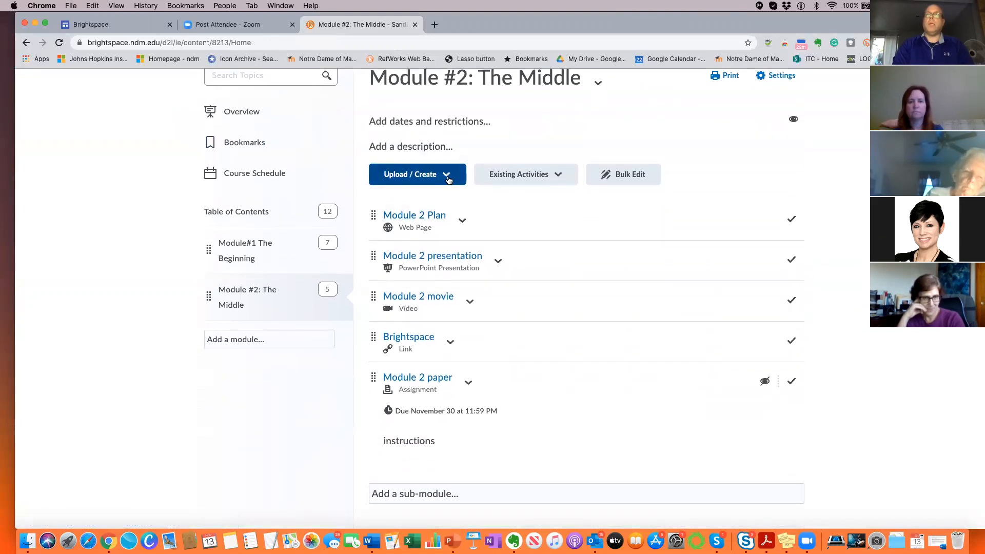
left_click(448, 179)
scroll(428, 234, "down", 1)
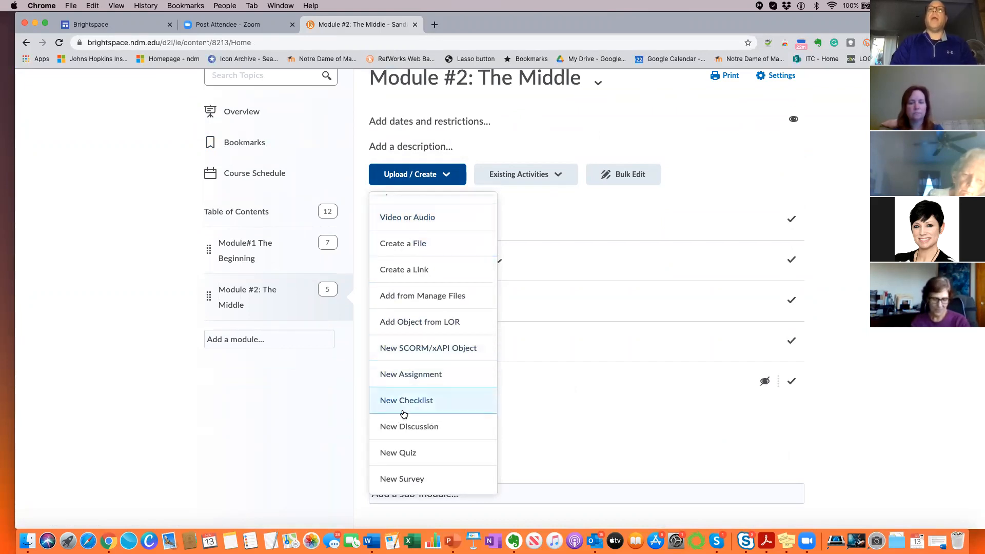
left_click(408, 426)
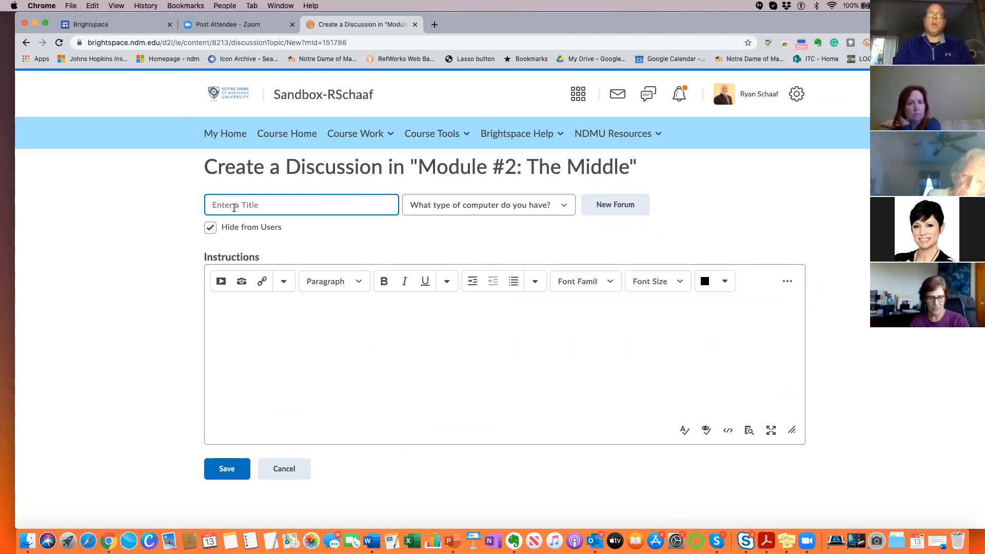
left_click(234, 208)
type("Mod")
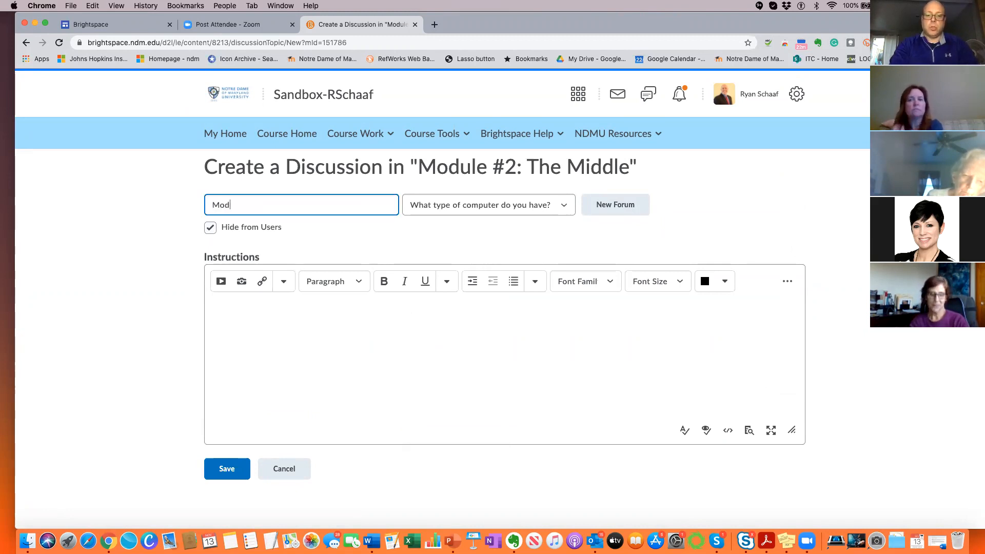
type("ule 2")
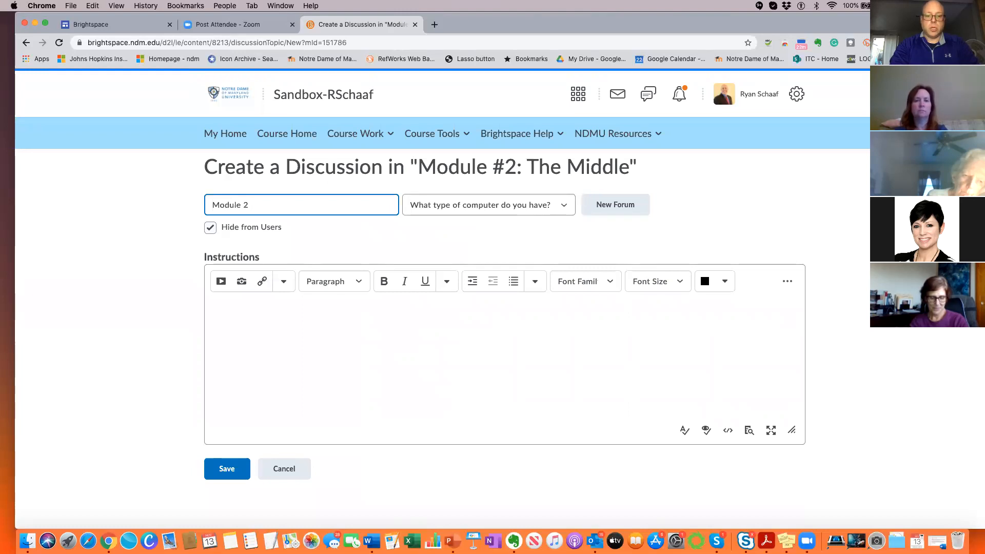
type(" Discussion")
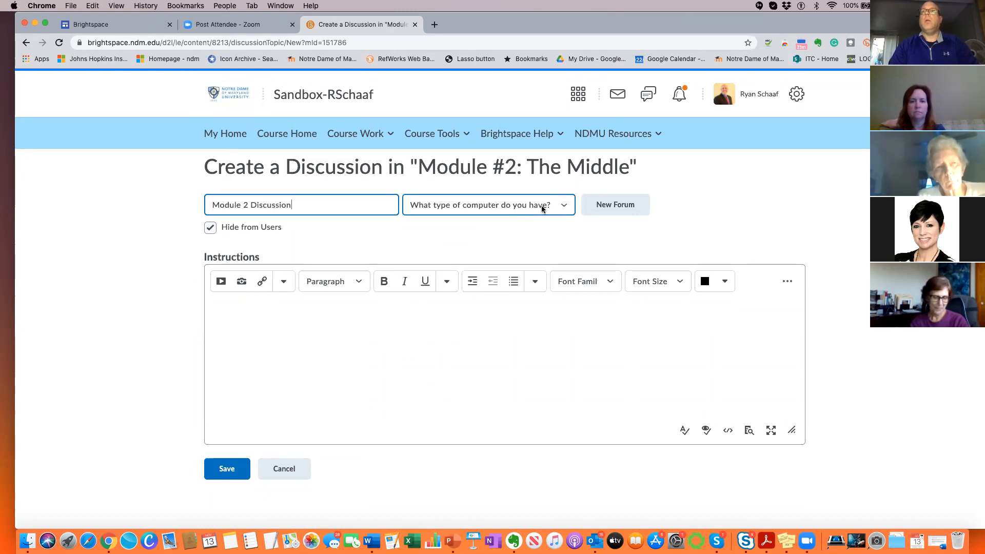
- Create a new forum named "Why do you like the Earth?" for the discussion
left_click(560, 208)
left_click(560, 208)
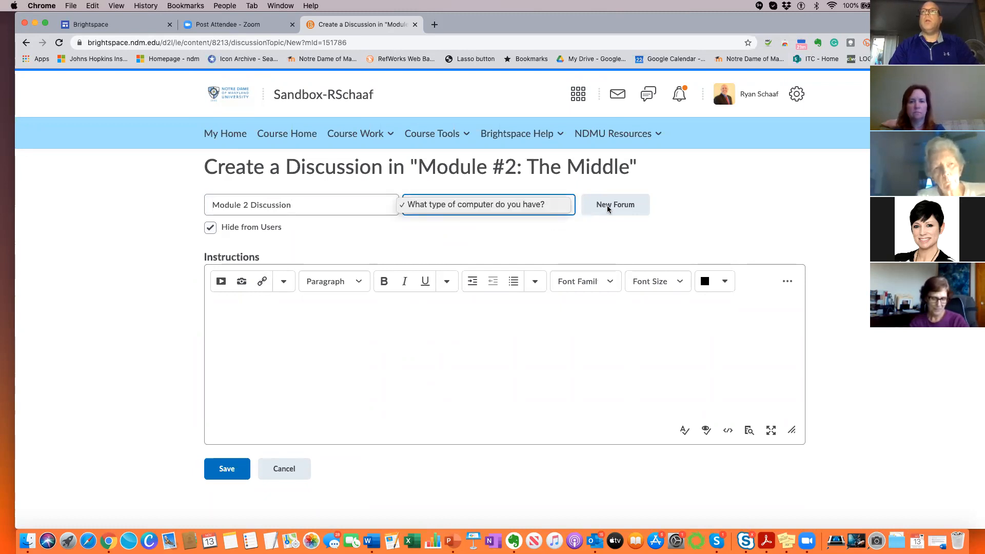
left_click(607, 208)
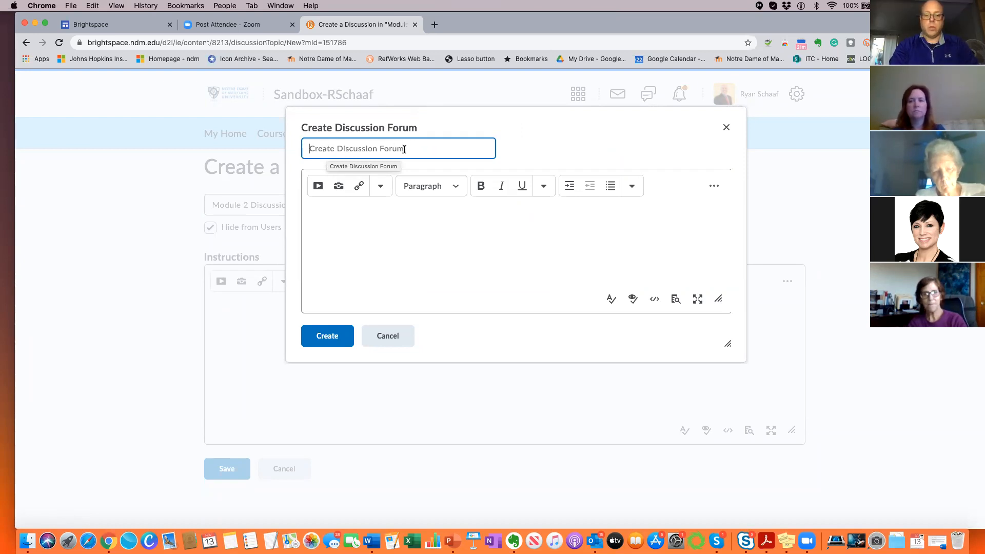
type("Why do you like the Earth?")
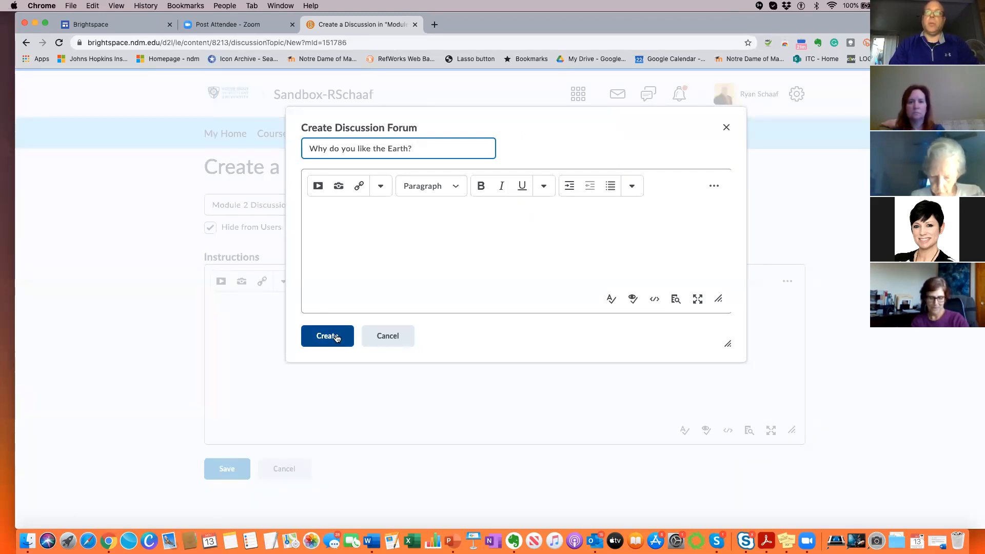
left_click(338, 337)
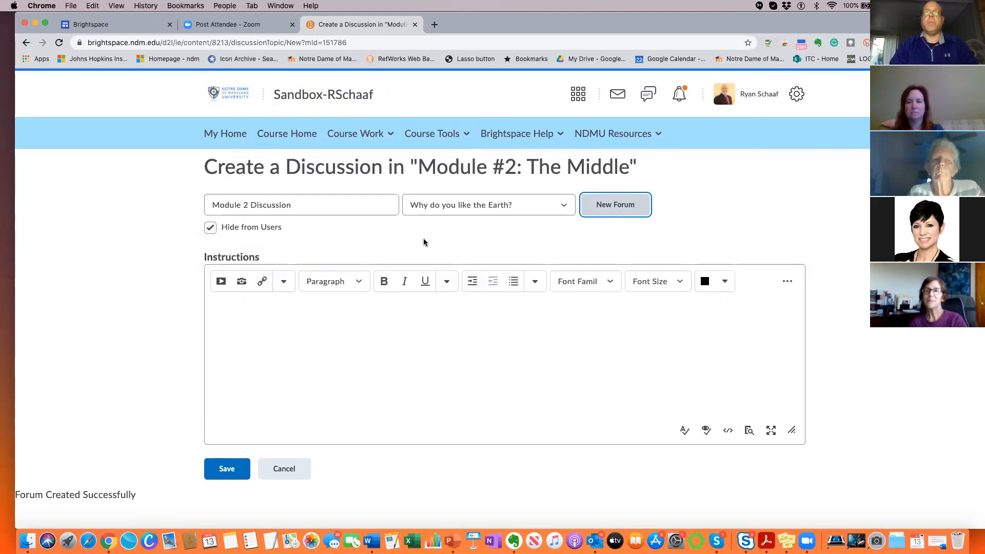
- Enter placeholder text "ijdhf[hdsflkhwdfhkl]" as the instructions, and review the Insert Stuff sources without inserting anything
left_click(265, 323)
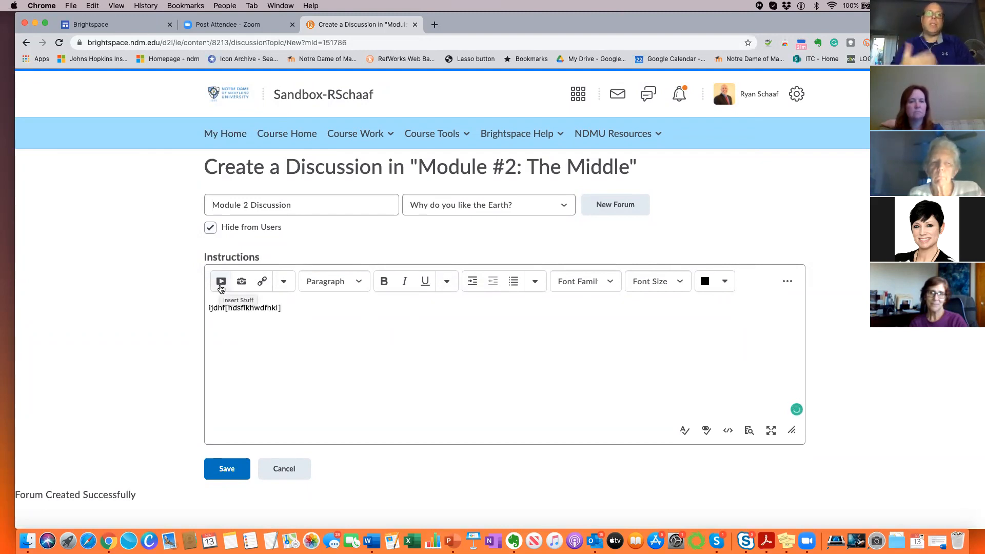
left_click(221, 283)
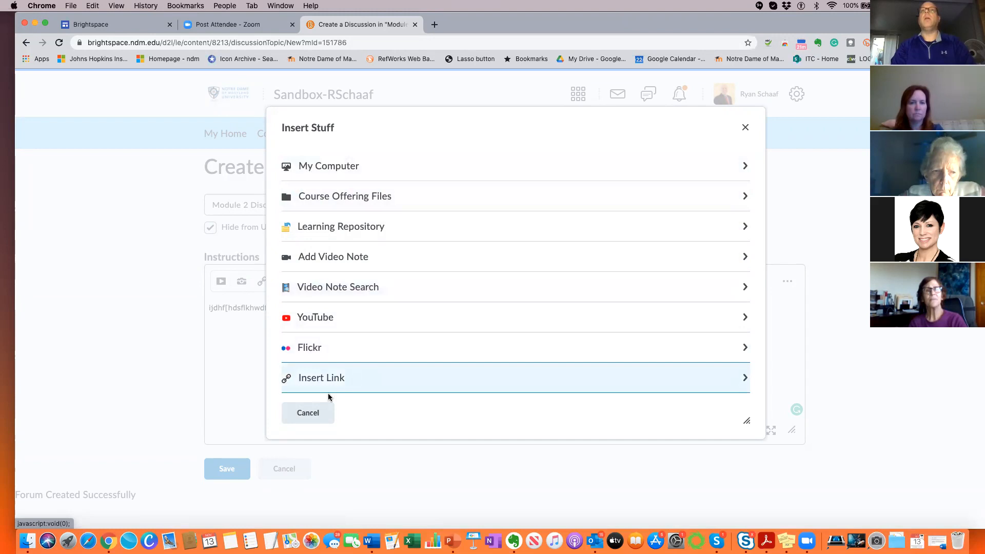
left_click(312, 413)
scroll(370, 381, "down", 1)
scroll(370, 381, "up", 1)
scroll(370, 381, "down", 1)
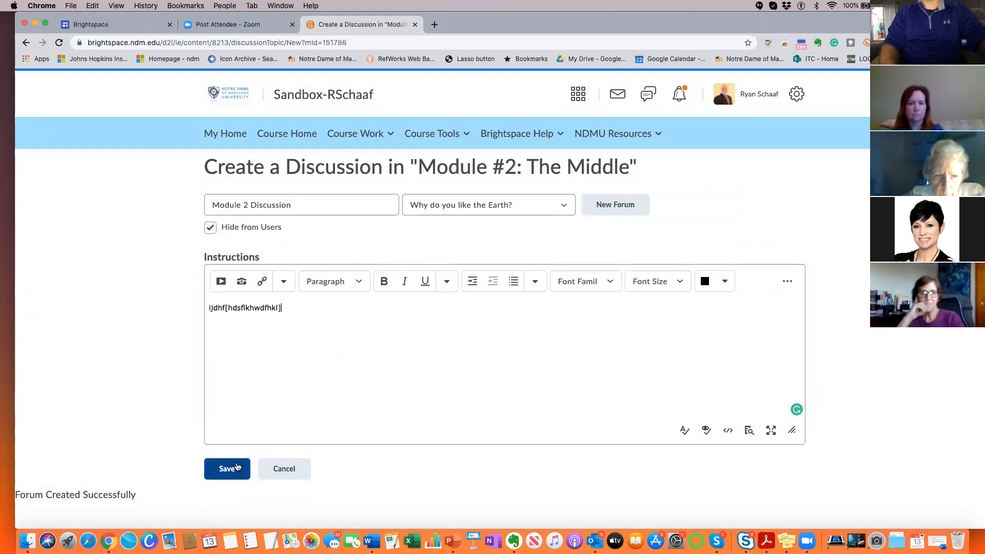
- Save the discussion and turn on its visibility in the activity details
left_click(238, 467)
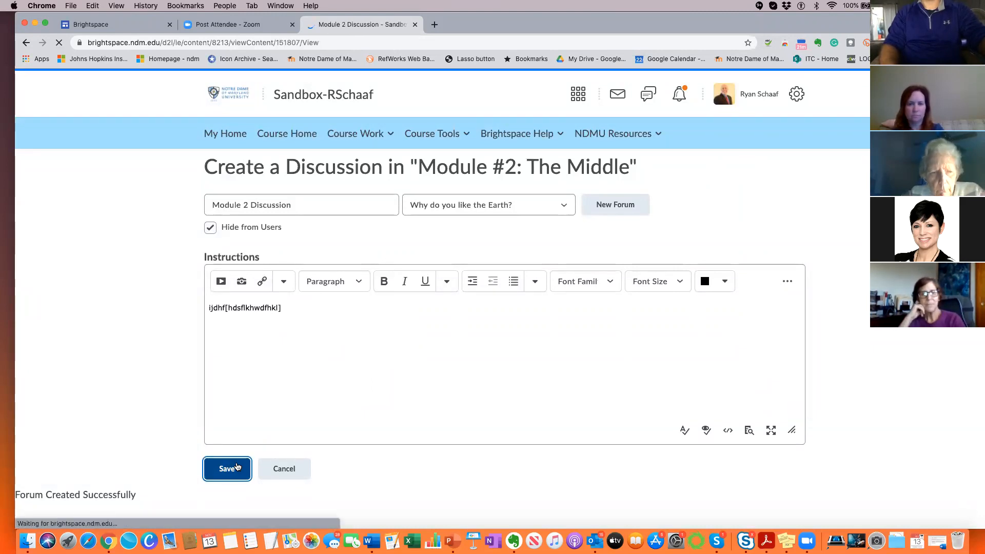
scroll(386, 351, "down", 1)
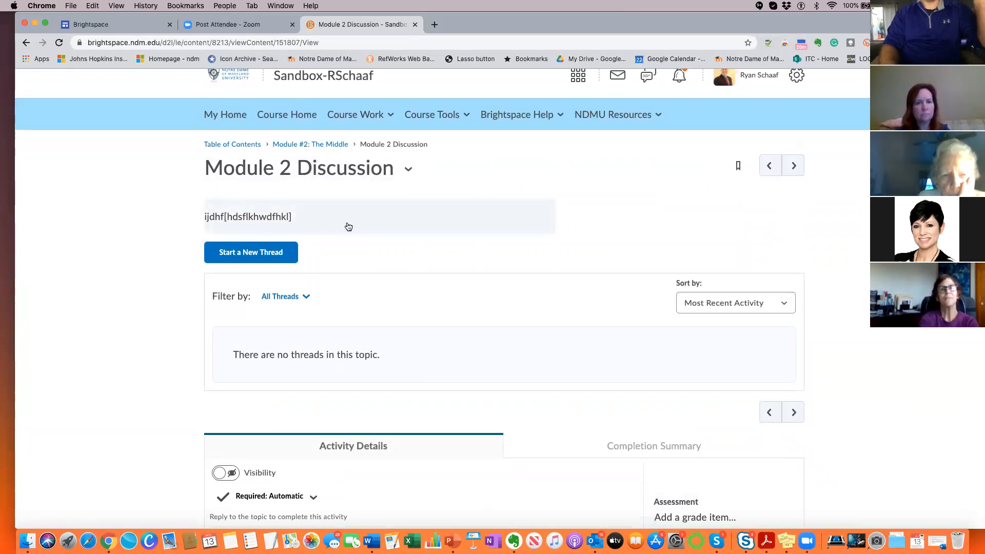
scroll(334, 286, "down", 5)
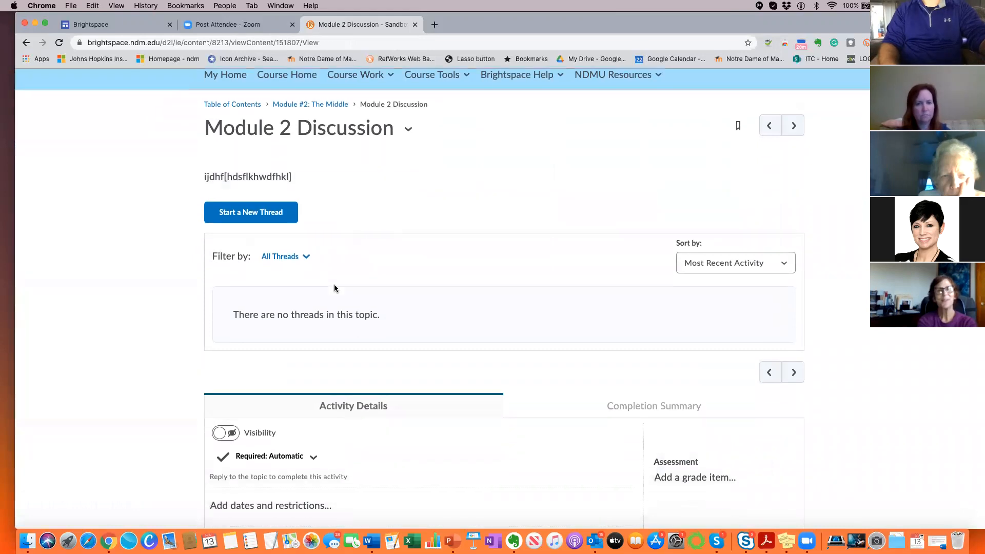
scroll(334, 289, "down", 3)
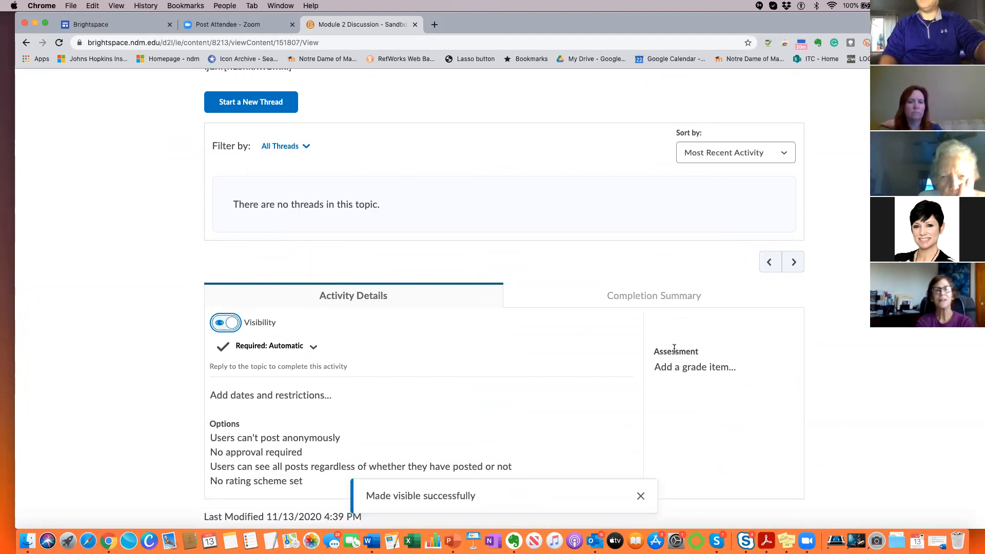
- Set the discussion's assessment to 5 points with No Grade selected, and save it
left_click(676, 367)
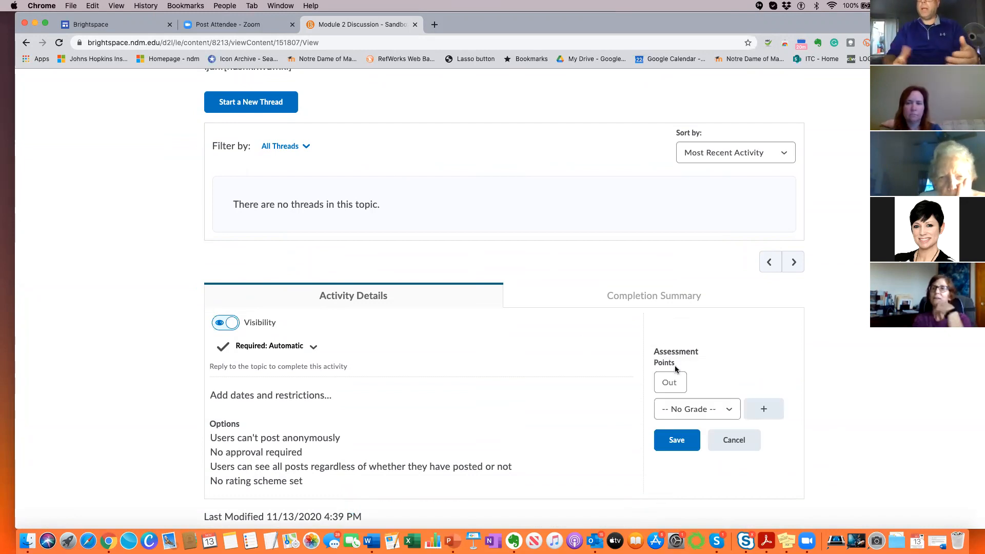
left_click(673, 381)
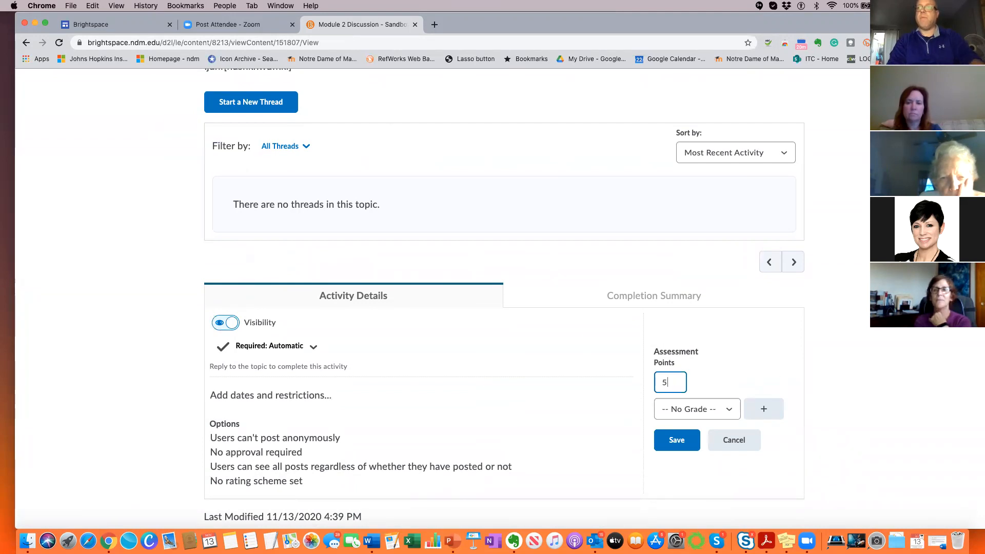
left_click(730, 413)
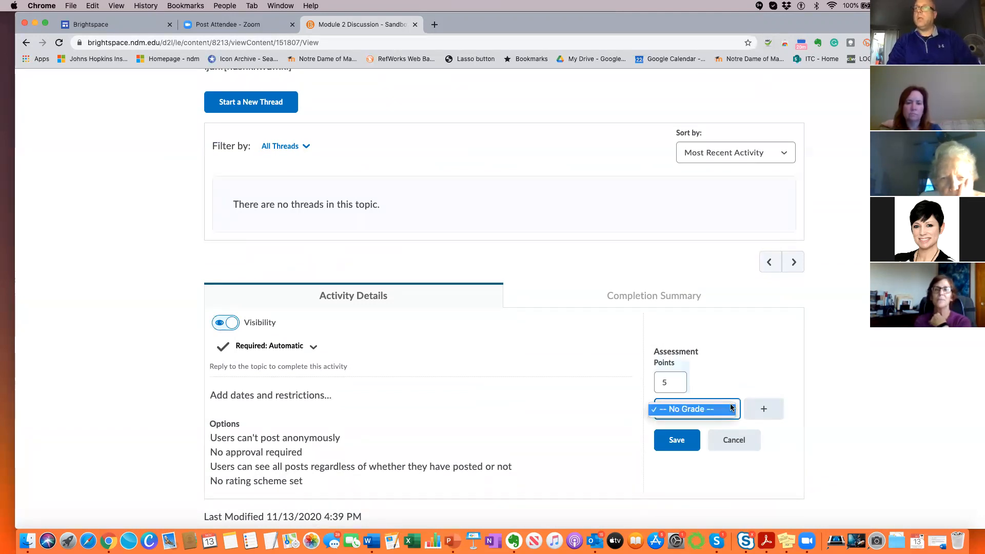
left_click(732, 408)
left_click(680, 438)
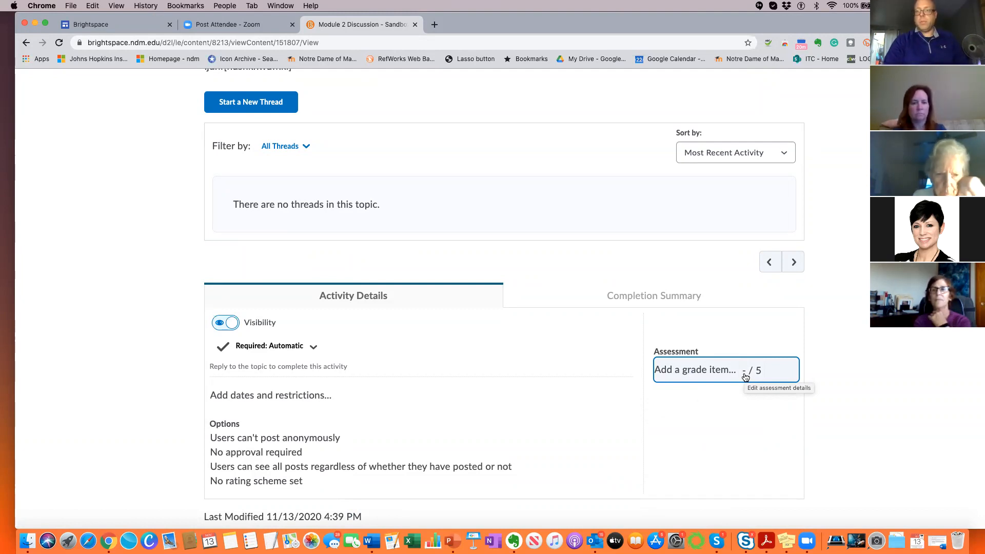
- Examine the Module 2 Discussion's start, due and end date and release condition options, and update the restrictions without adding any
scroll(745, 377, "up", 3)
scroll(746, 377, "up", 1)
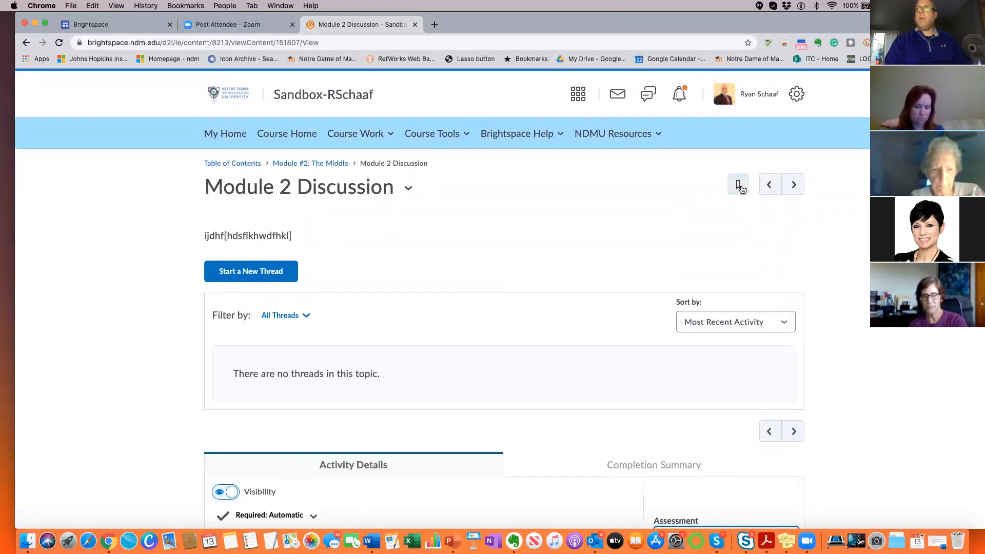
scroll(649, 240, "down", 1)
scroll(651, 237, "up", 1)
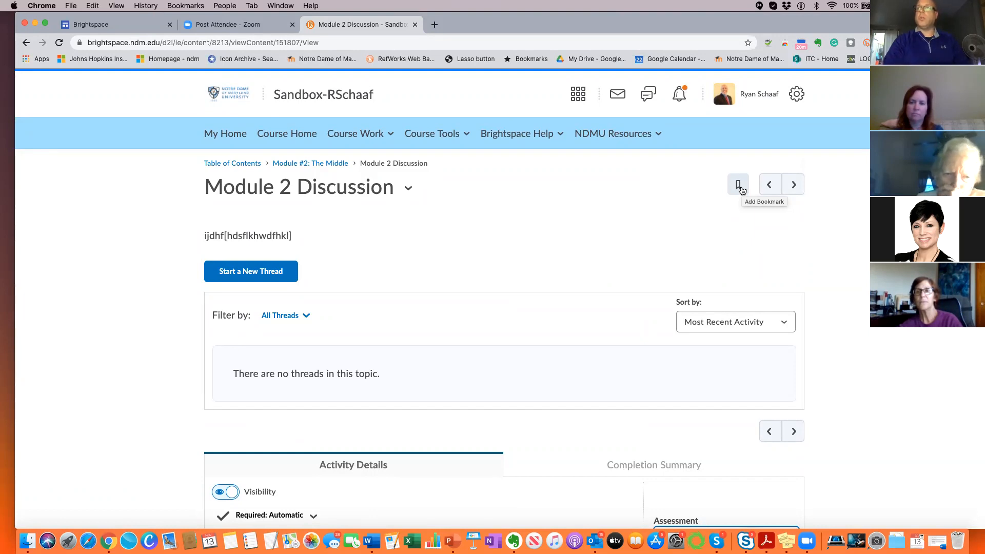
scroll(614, 239, "down", 1)
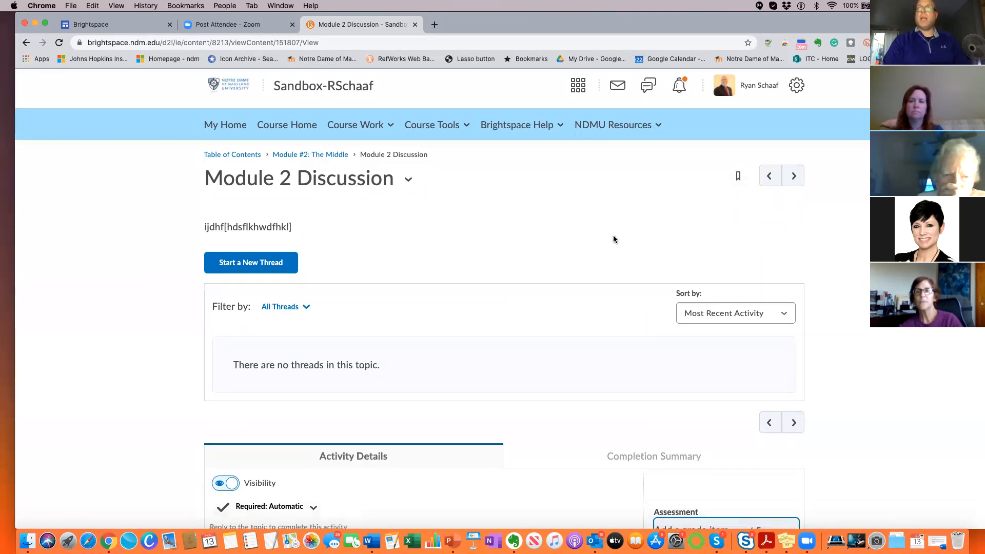
scroll(614, 239, "down", 5)
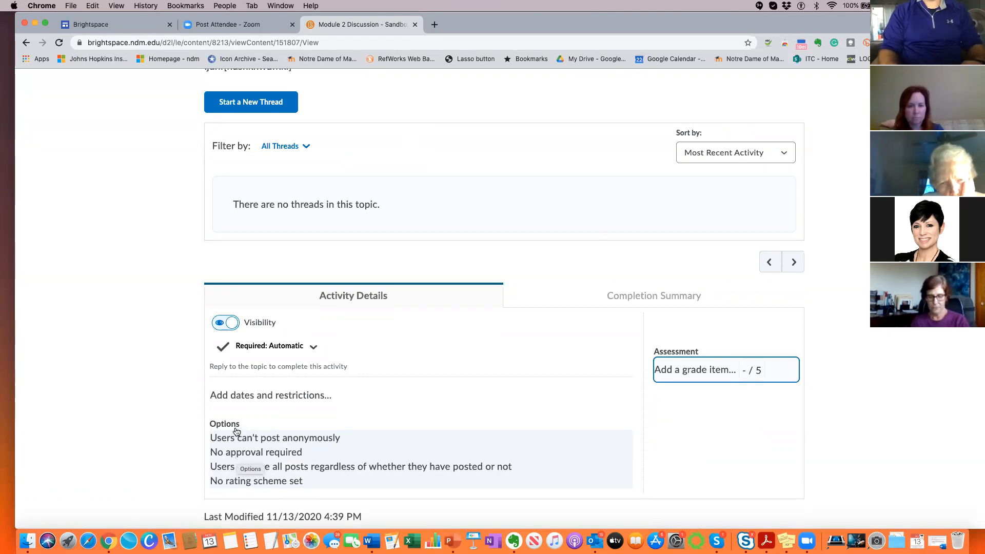
left_click(236, 396)
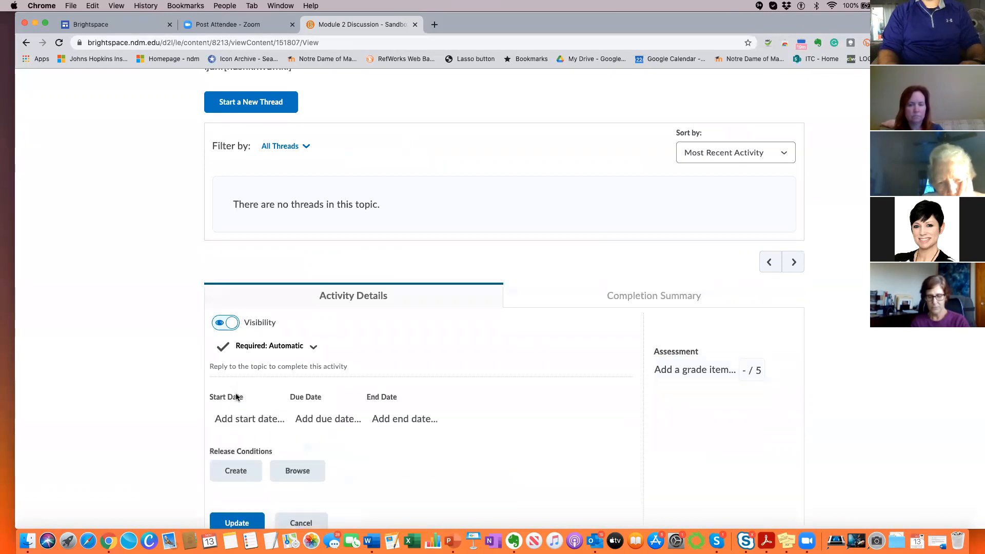
scroll(280, 436, "down", 3)
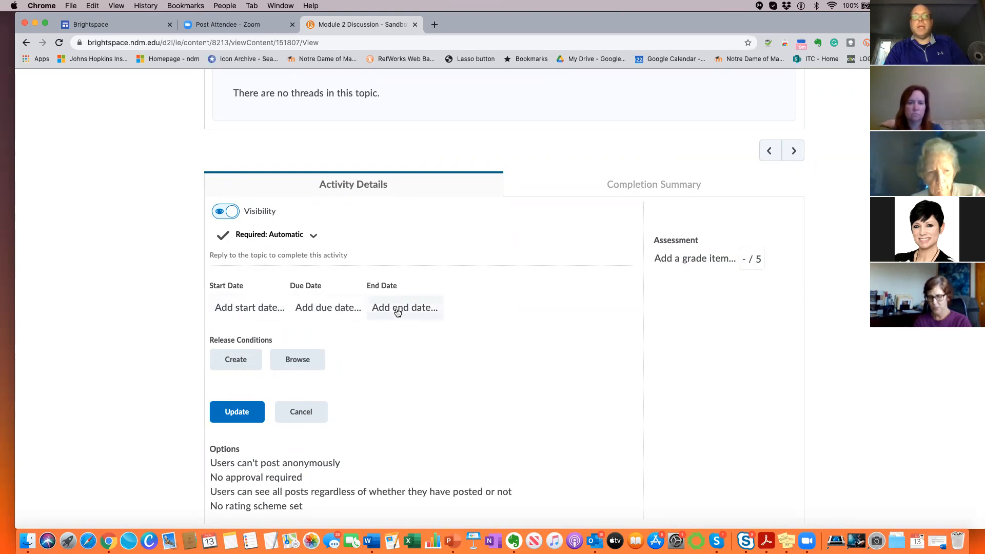
scroll(366, 336, "down", 1)
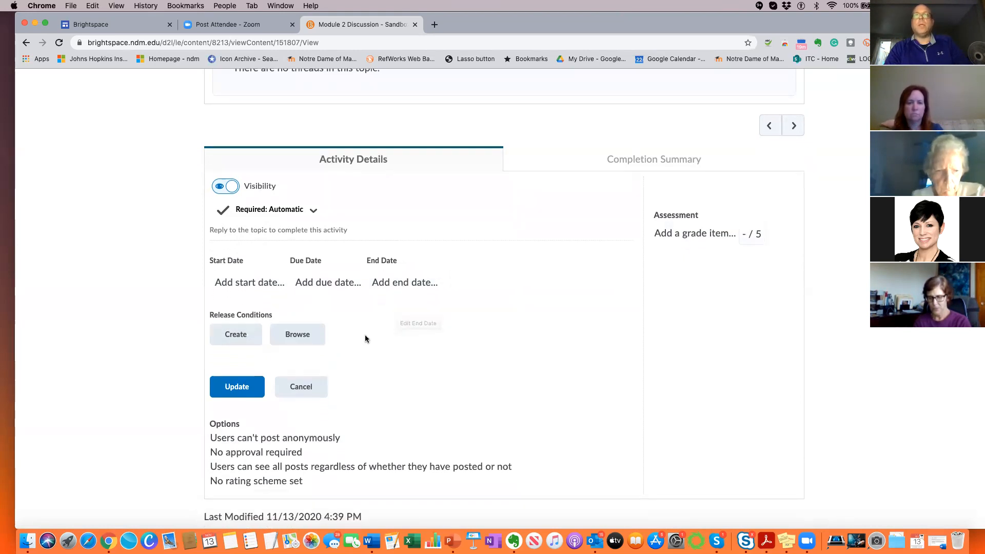
left_click(246, 388)
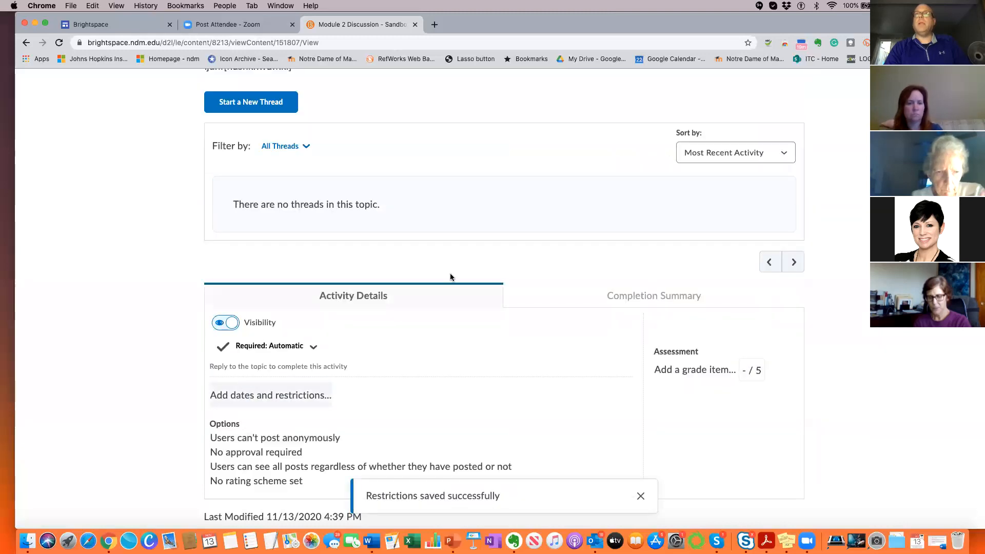
- Return to the course content and move Module 2 Discussion above Module 2 paper in Module #2: The Middle
scroll(450, 277, "up", 6)
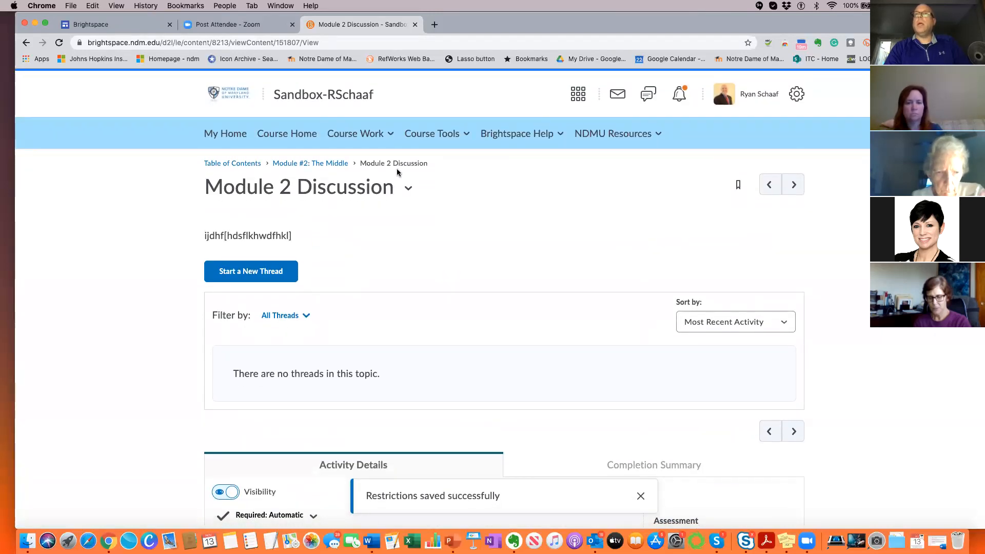
left_click(375, 141)
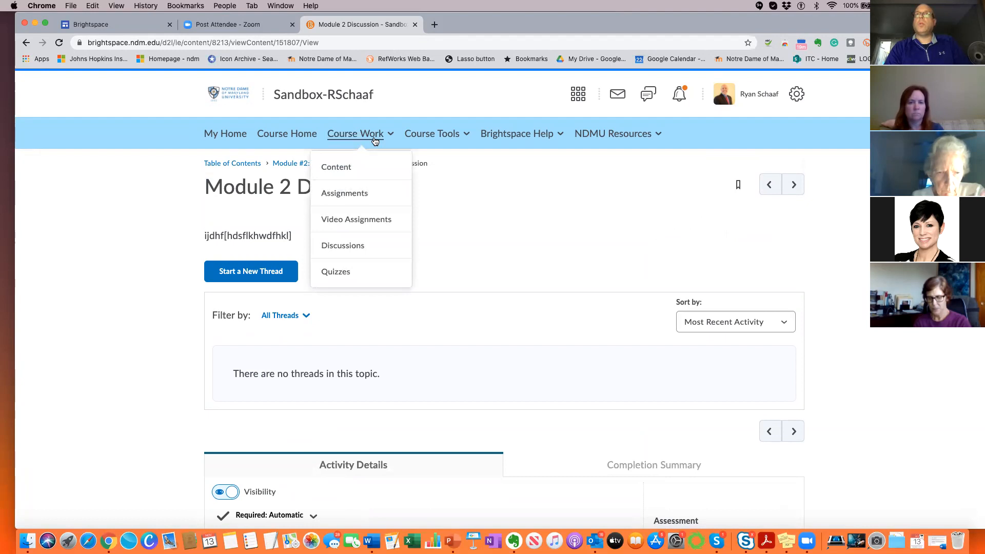
left_click(339, 168)
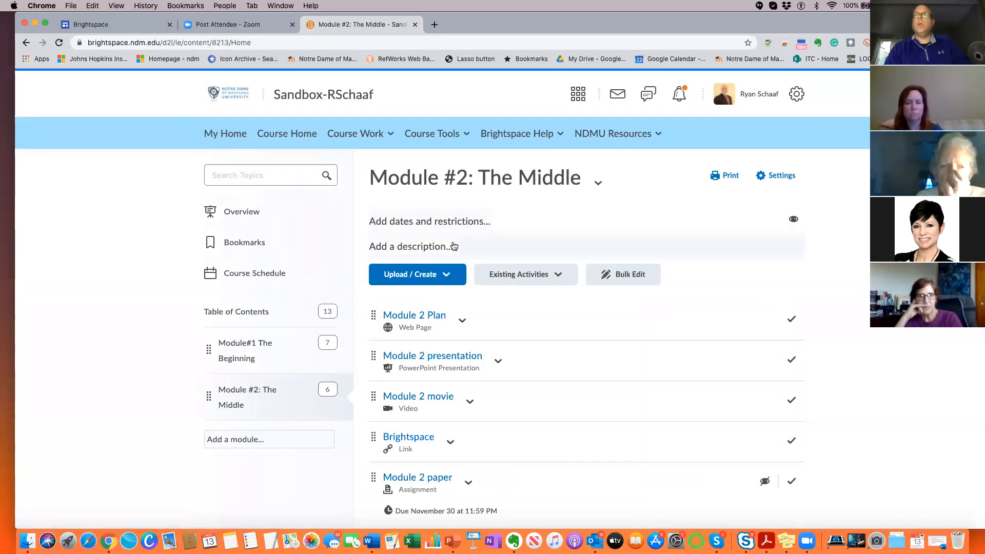
scroll(454, 231, "down", 4)
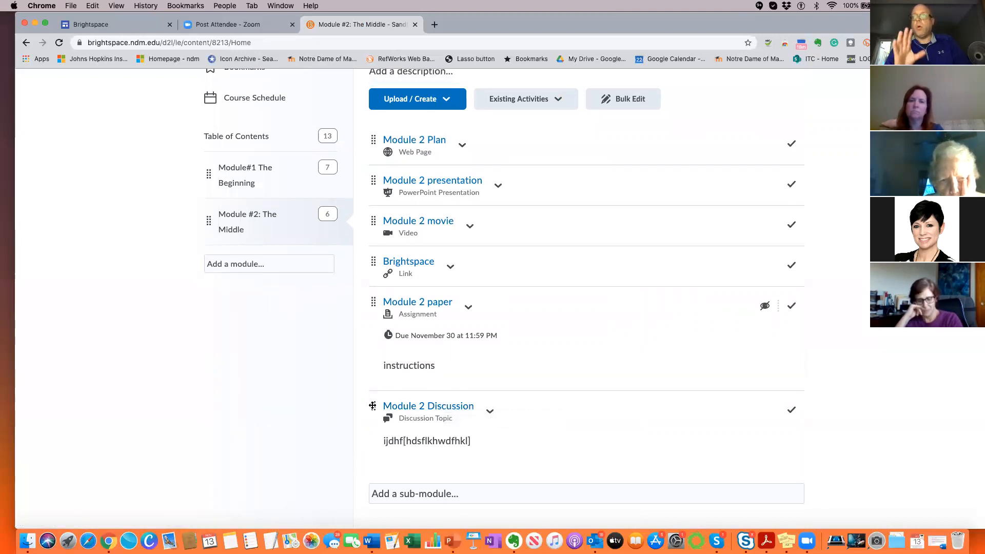
left_click_drag(373, 400, 373, 298)
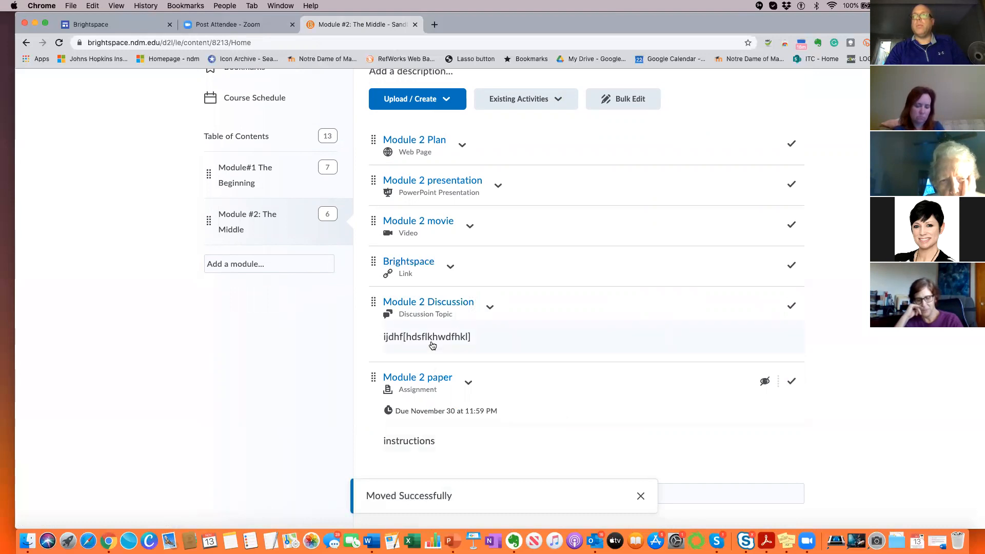
- Create a new quiz named "Module 2 Quiz" in Module #2 with the instructions "Complete this quiz." and save it
scroll(432, 346, "down", 1)
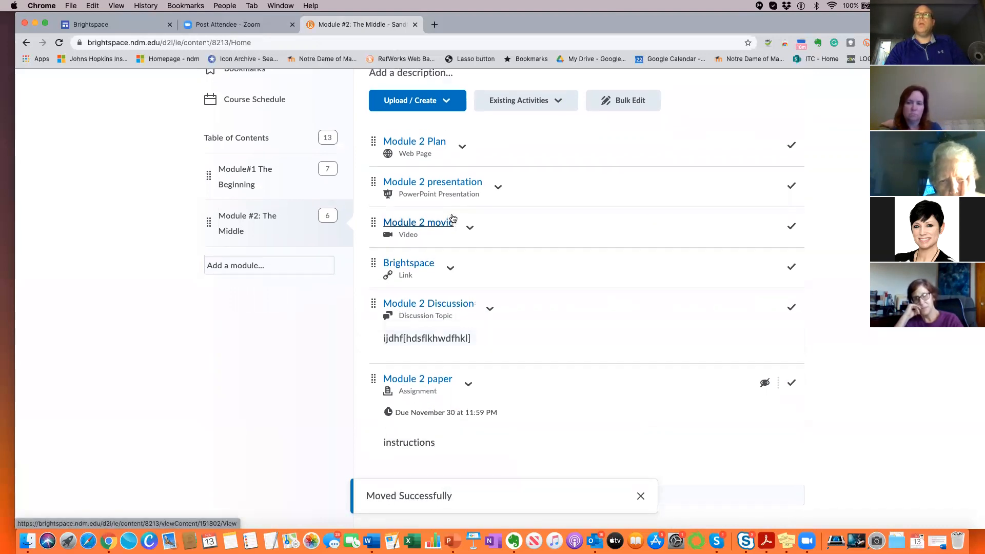
scroll(400, 226, "up", 3)
left_click(446, 170)
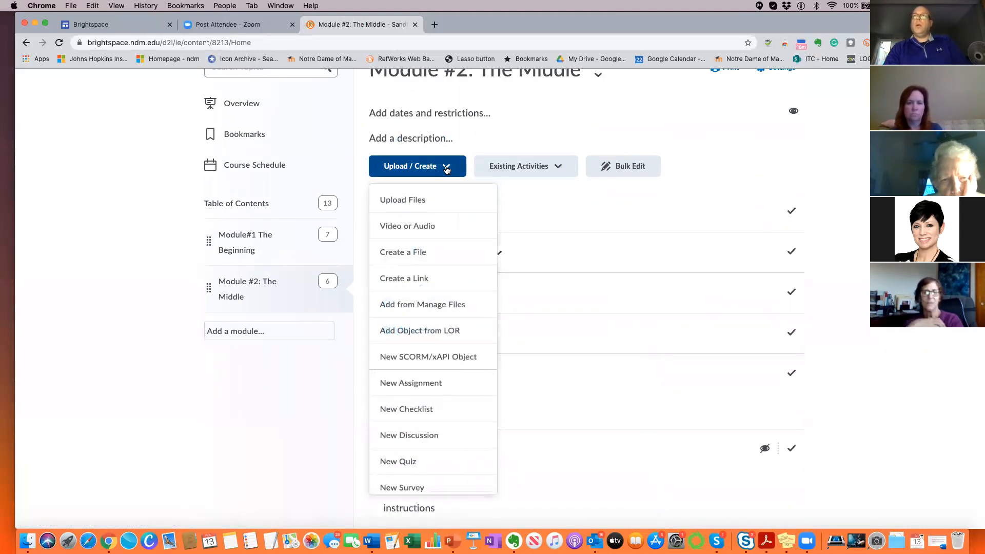
scroll(414, 304, "down", 1)
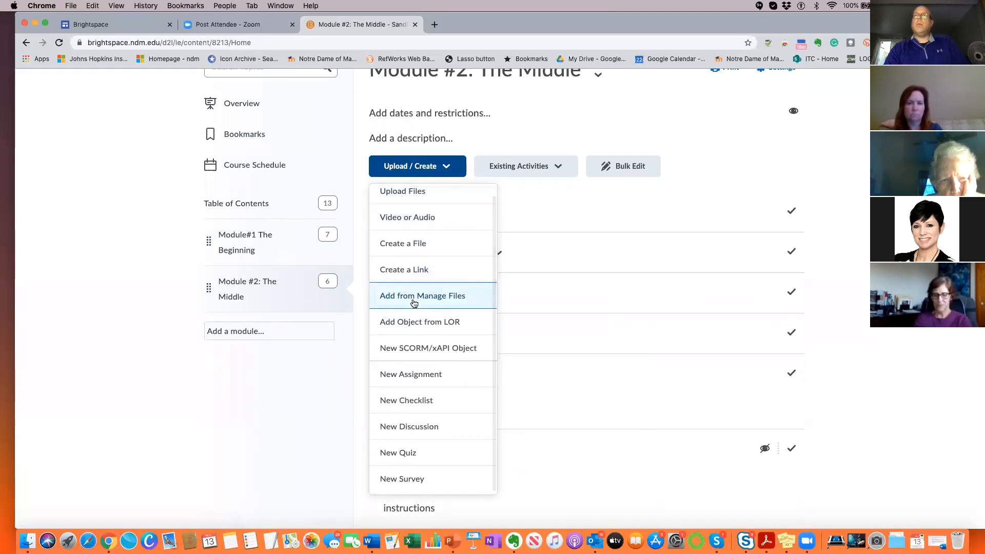
left_click(401, 454)
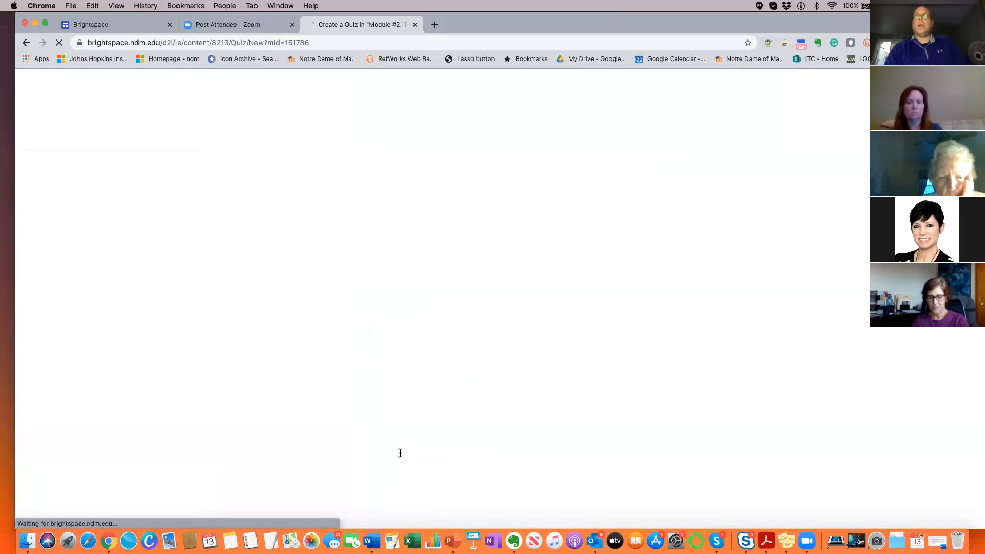
left_click(229, 205)
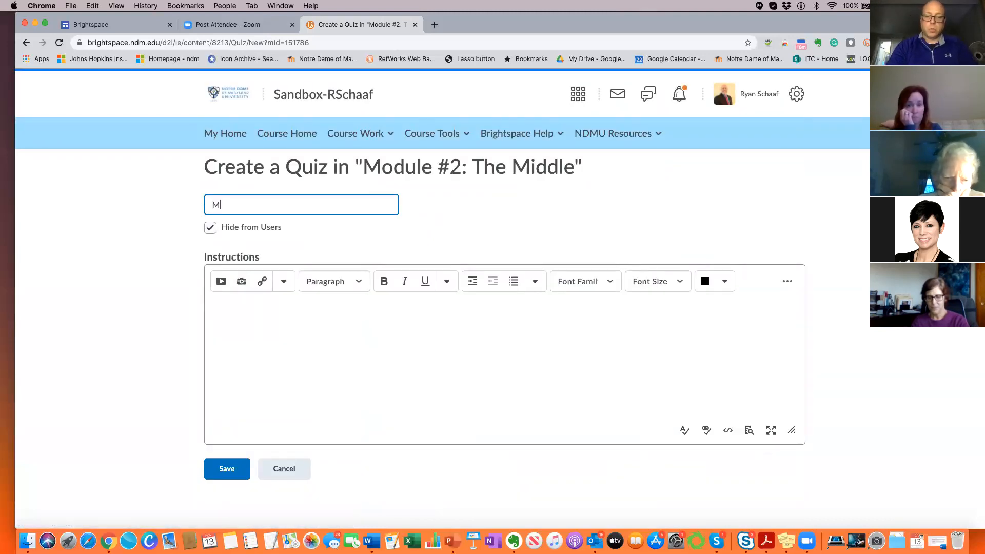
type("Module ")
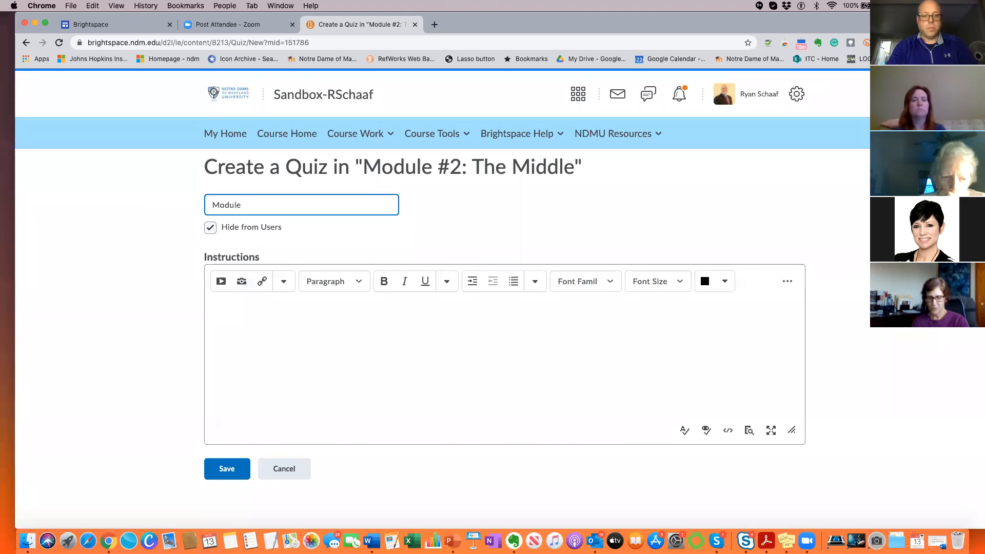
type("2 Quiz")
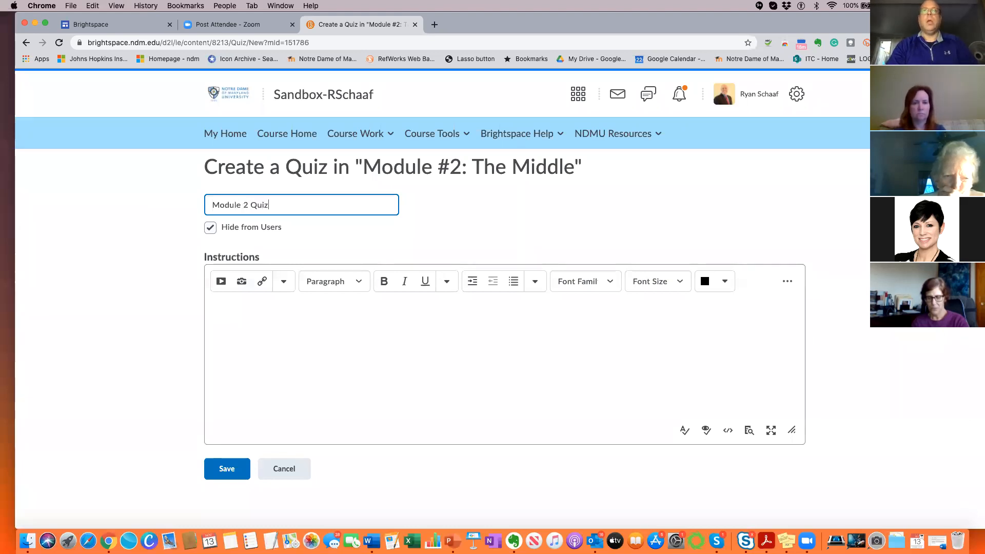
left_click(237, 308)
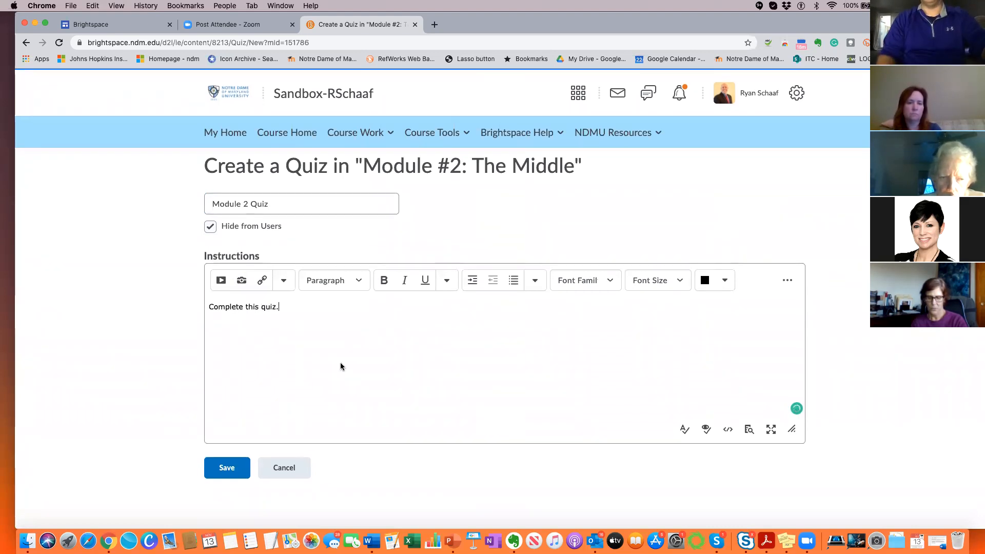
left_click(229, 467)
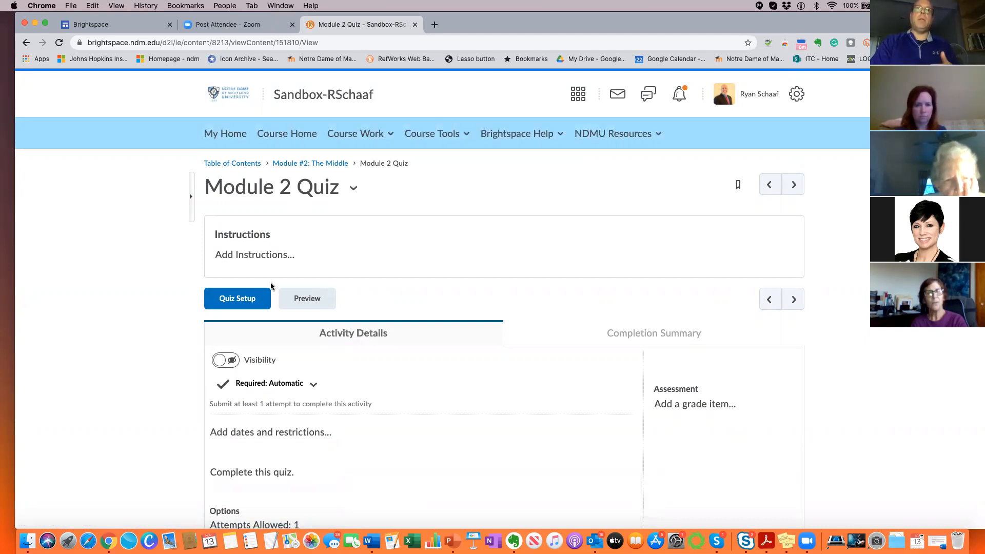
- Create a numeric grade item named "Quiz 2" for the quiz's assessment and save it as the assigned grade item
scroll(272, 263, "down", 1)
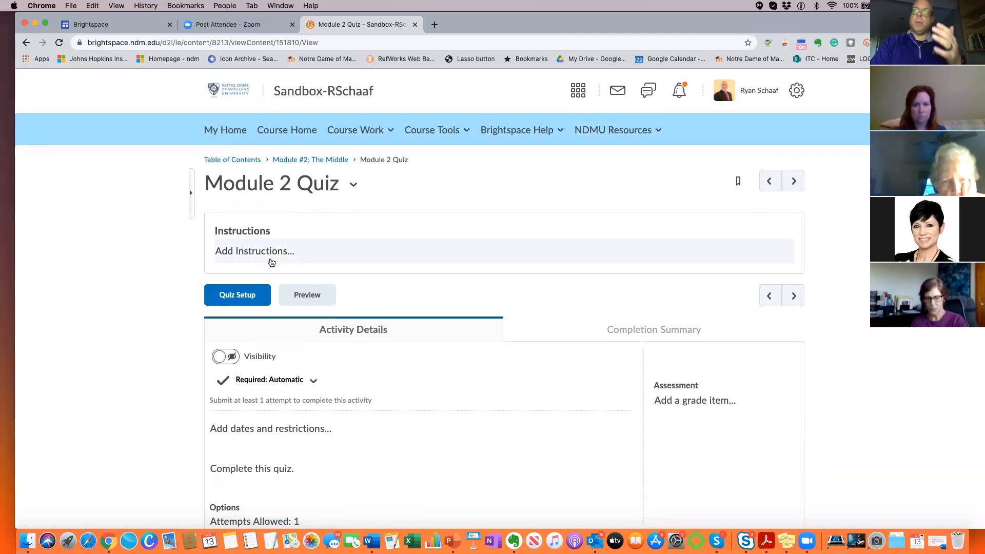
scroll(271, 262, "down", 1)
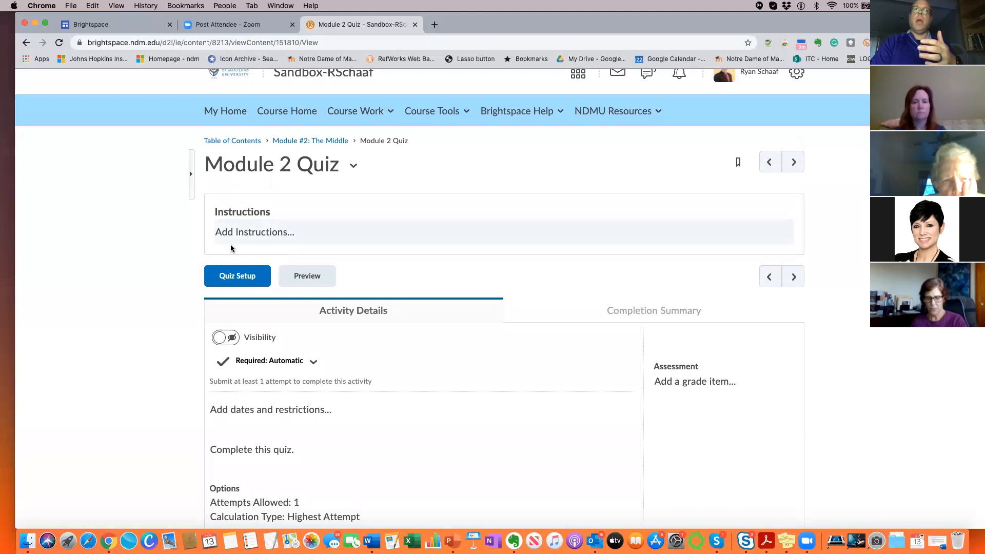
scroll(251, 300, "down", 1)
scroll(250, 300, "down", 1)
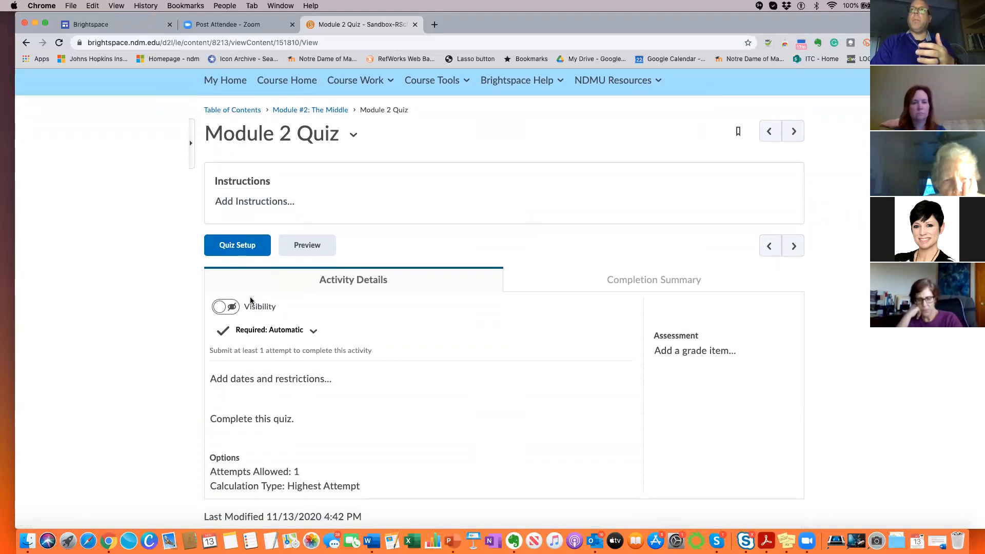
left_click(667, 352)
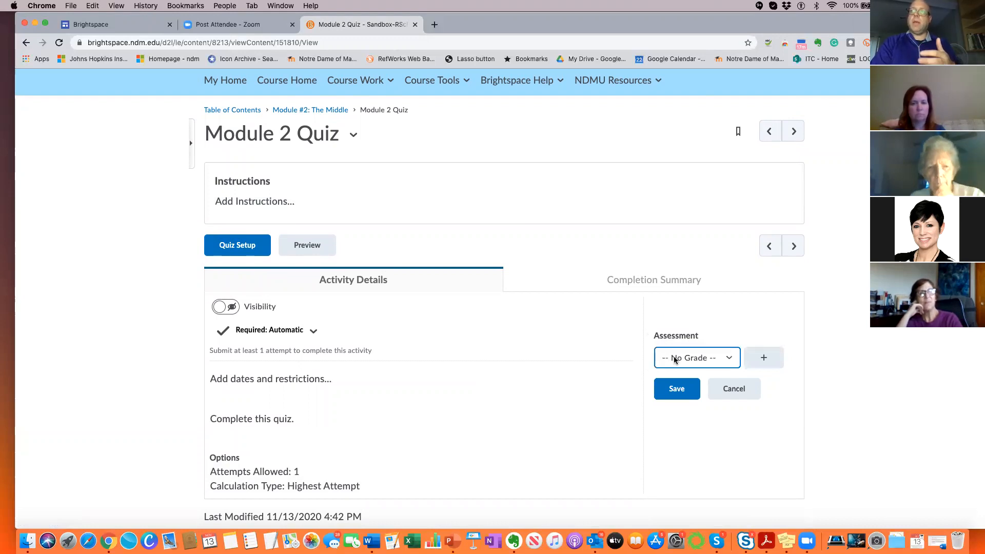
left_click(673, 359)
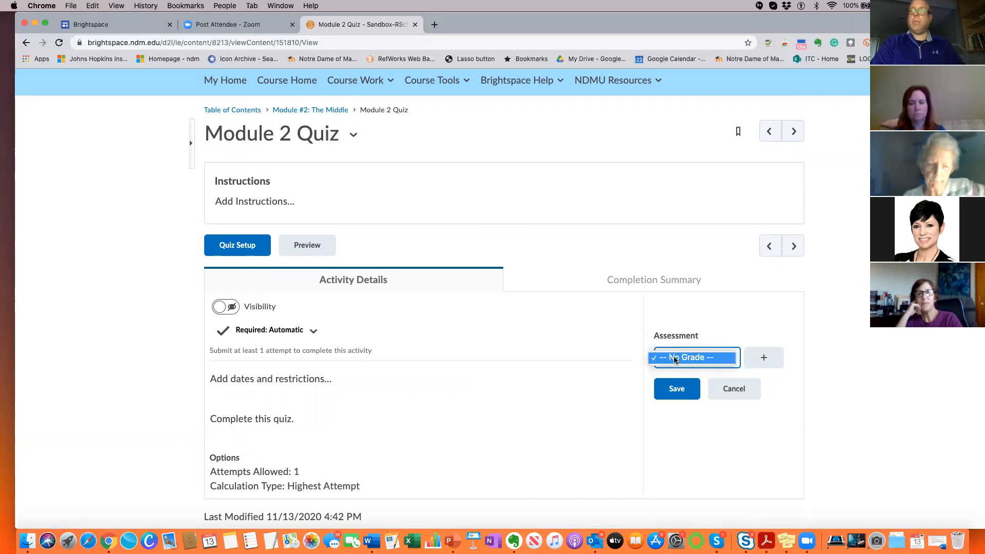
left_click(675, 360)
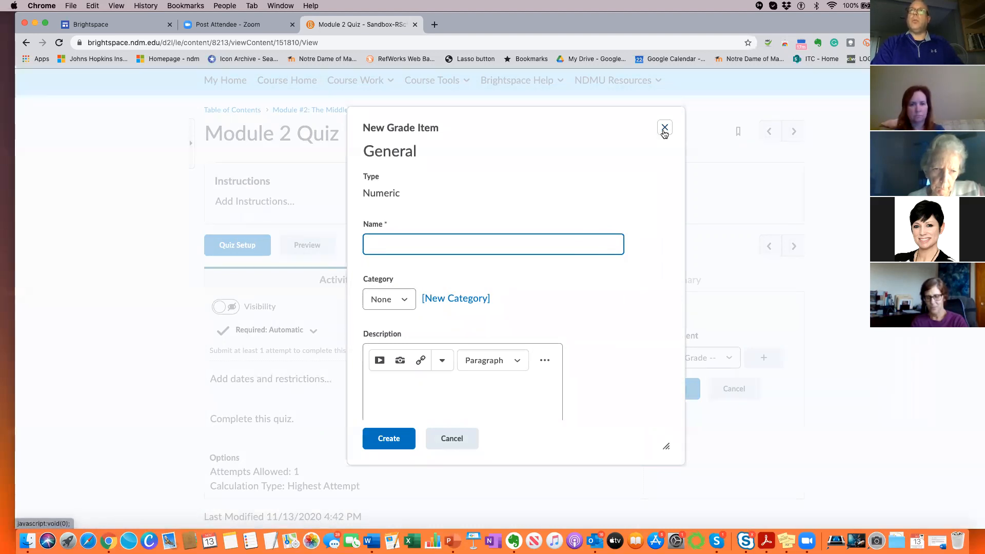
type("Quiz 2")
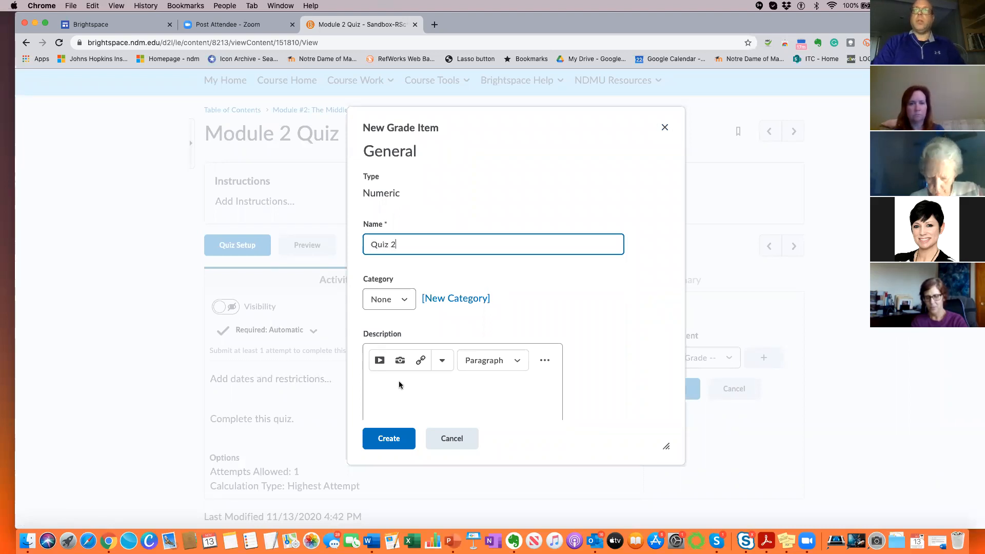
scroll(399, 388, "down", 1)
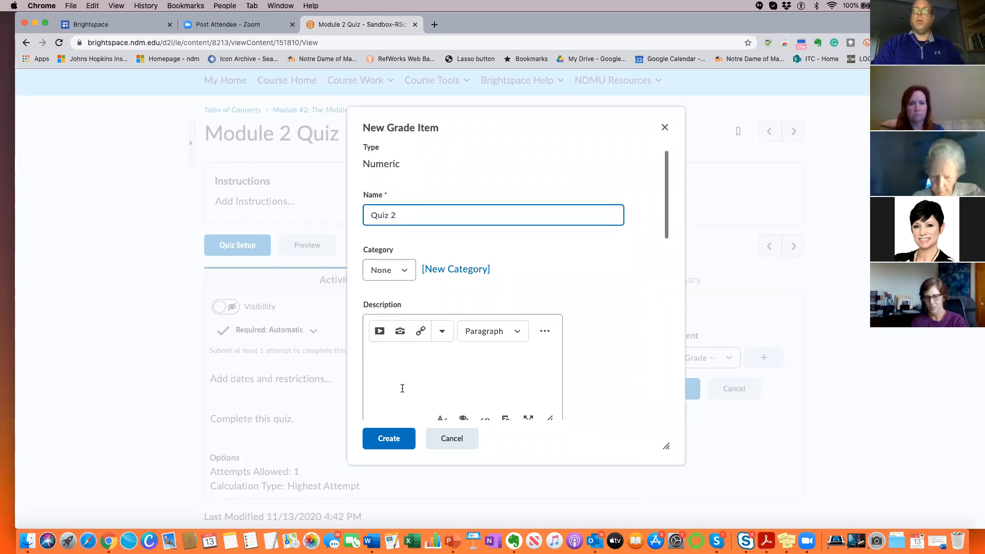
left_click(398, 435)
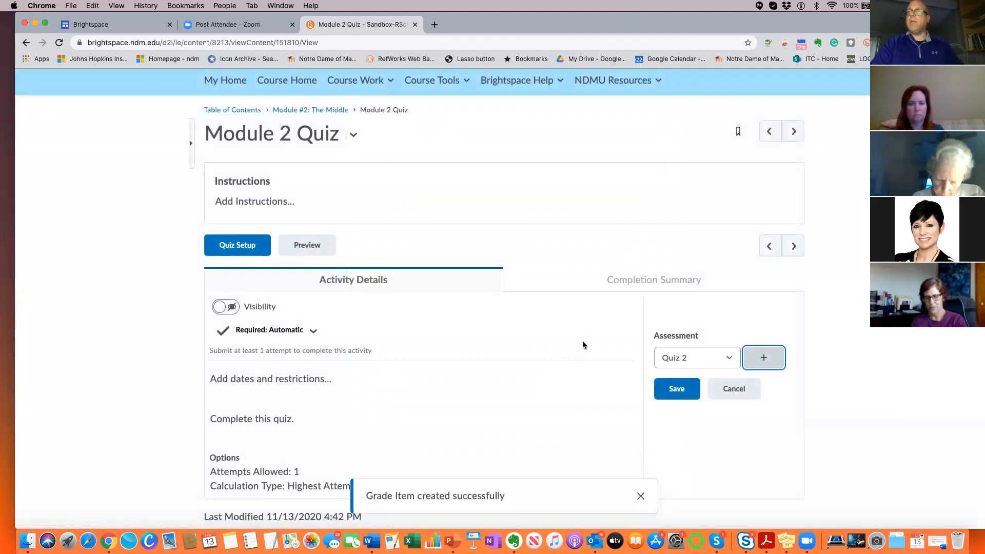
left_click(677, 389)
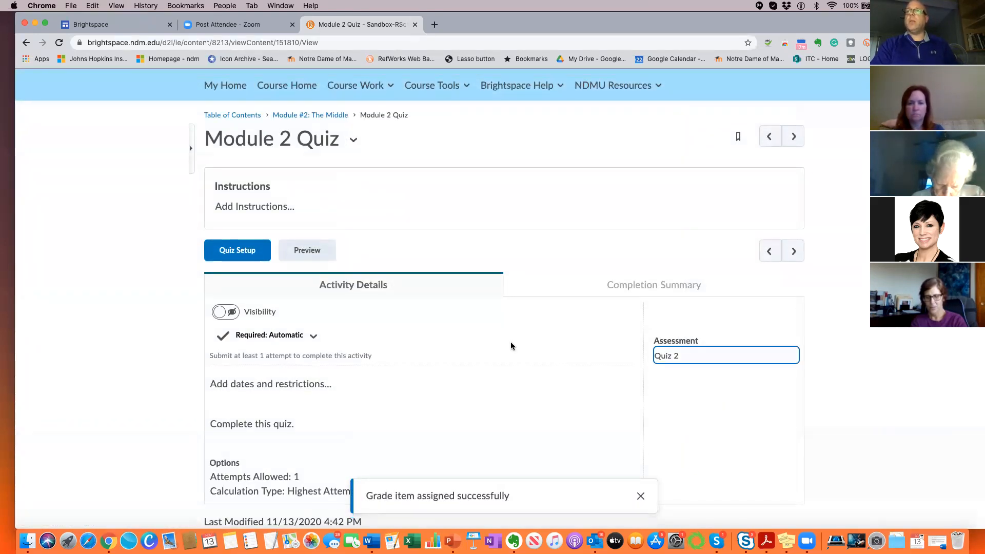
- Open the setup of Module 2 Quiz, review its general properties, and go to adding and editing its questions
scroll(492, 341, "up", 1)
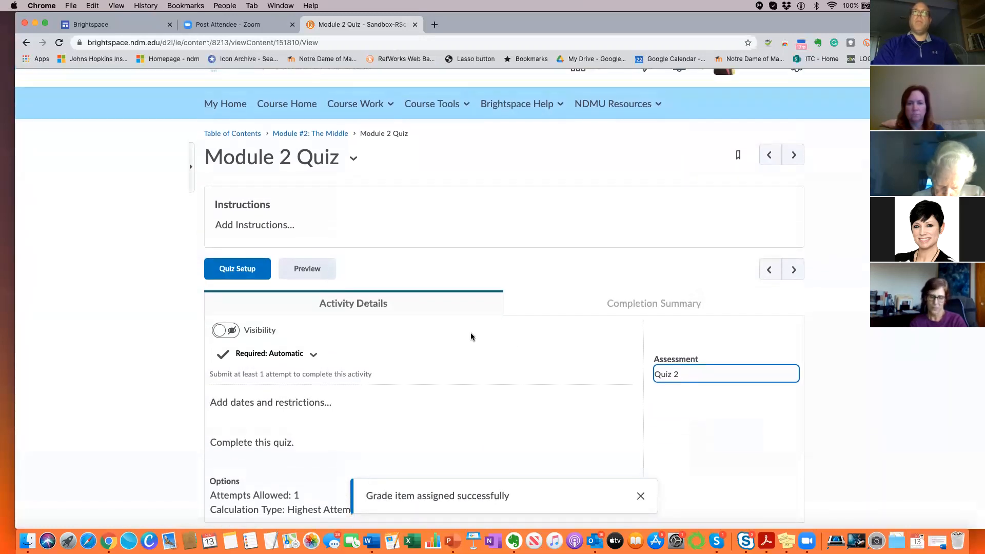
left_click(232, 272)
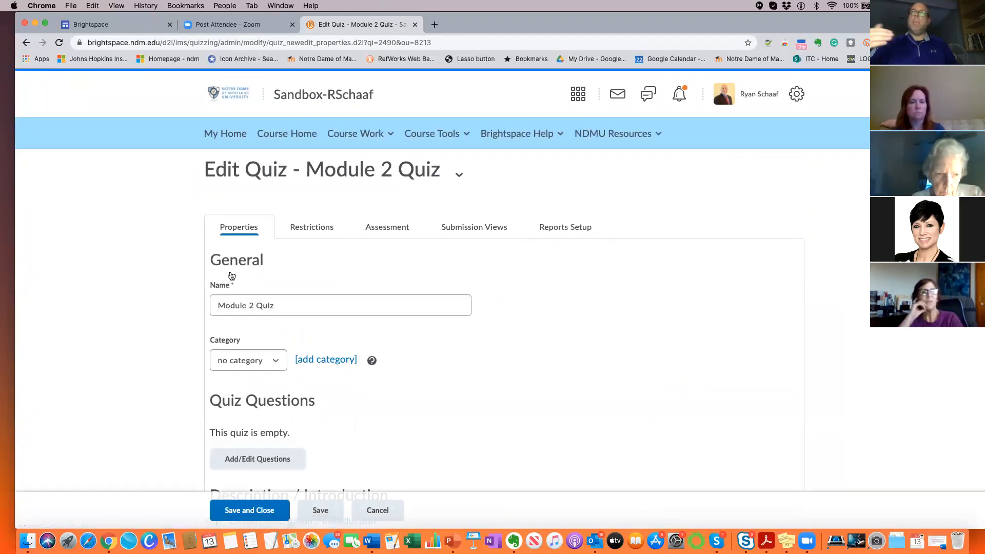
scroll(244, 351, "down", 3)
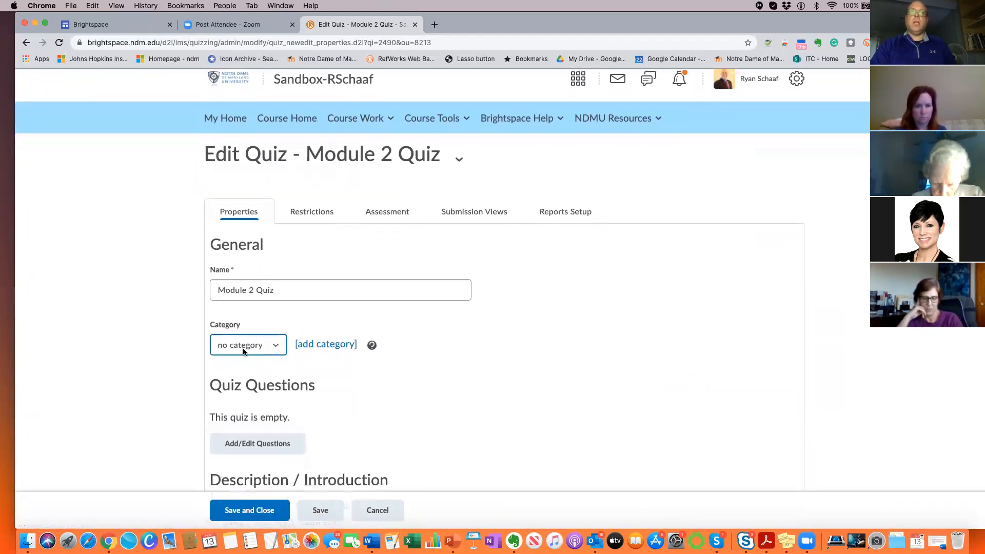
scroll(260, 346, "down", 3)
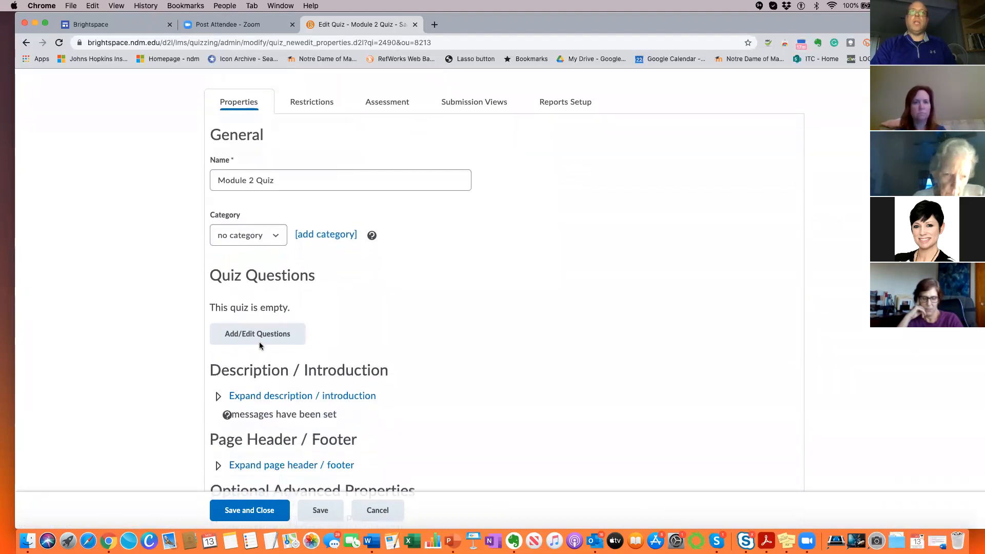
scroll(262, 322, "down", 3)
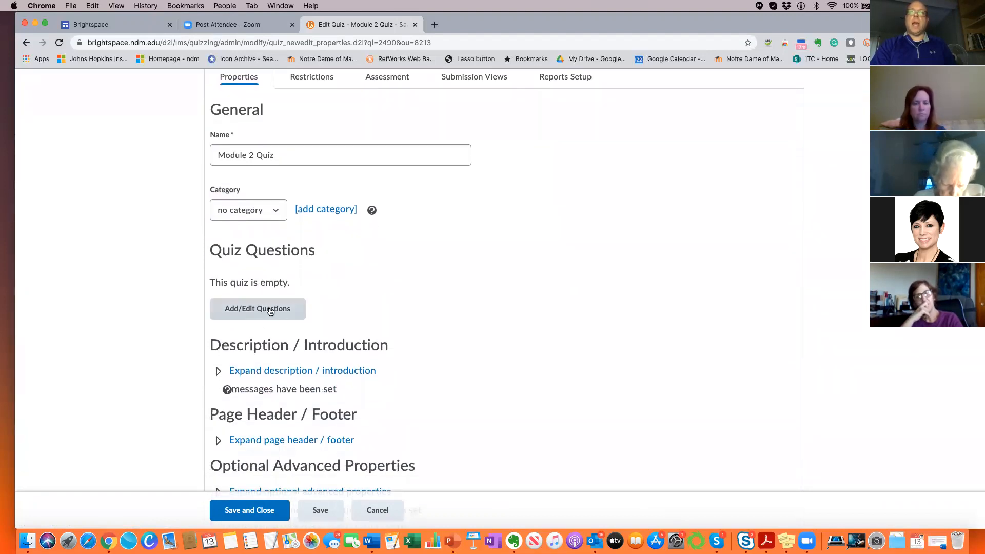
left_click(234, 287)
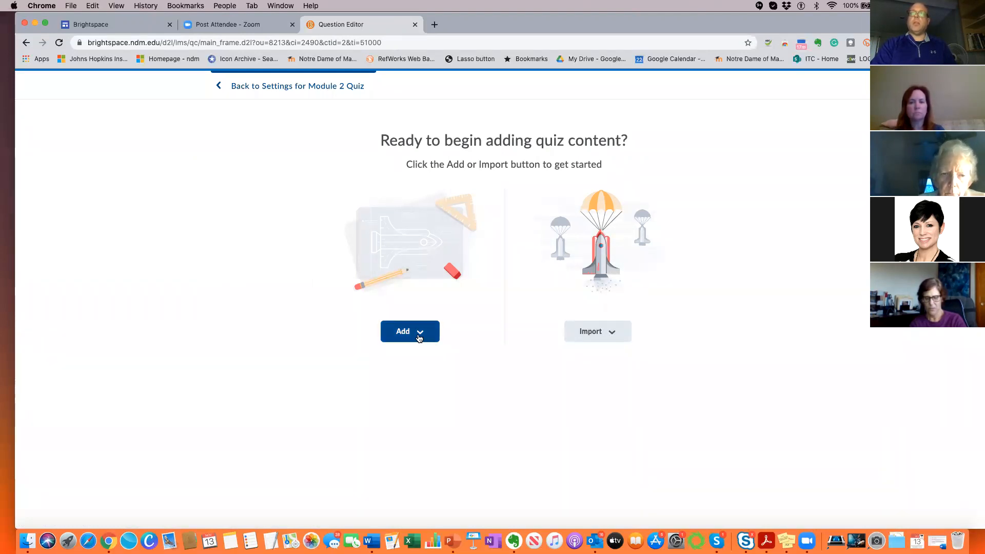
- Examine the question types available for a new question in Module 2 Quiz, from True or False to Significant Figures
left_click(419, 338)
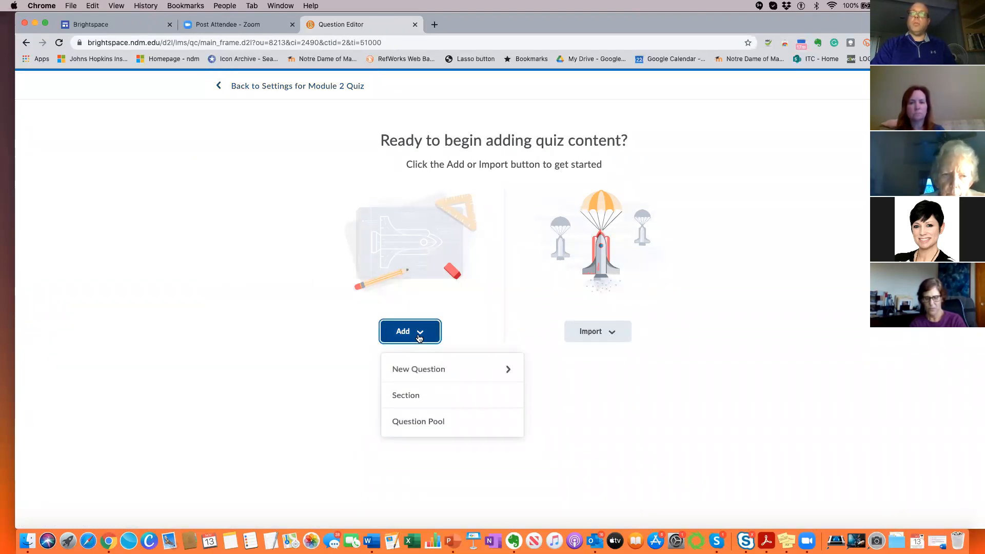
left_click(419, 369)
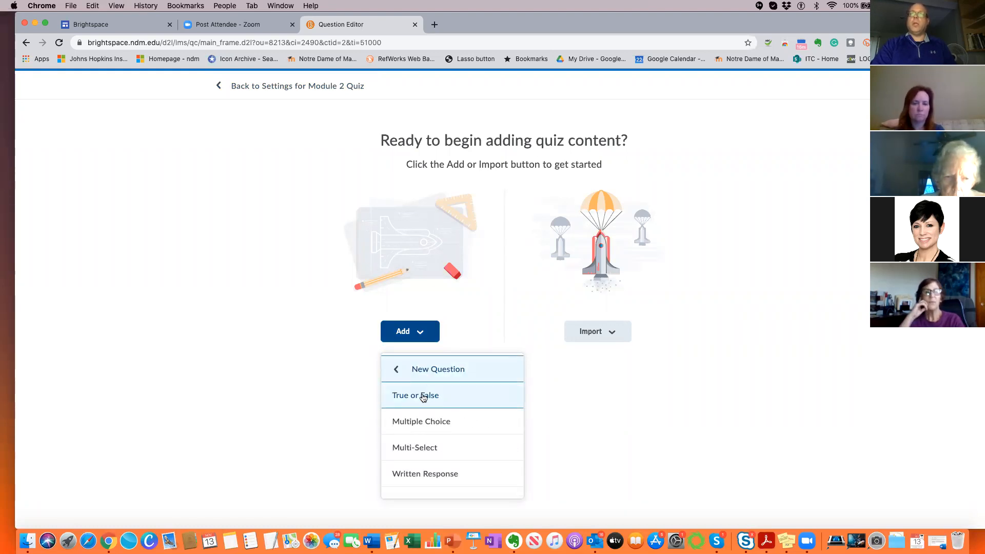
scroll(424, 397, "down", 3)
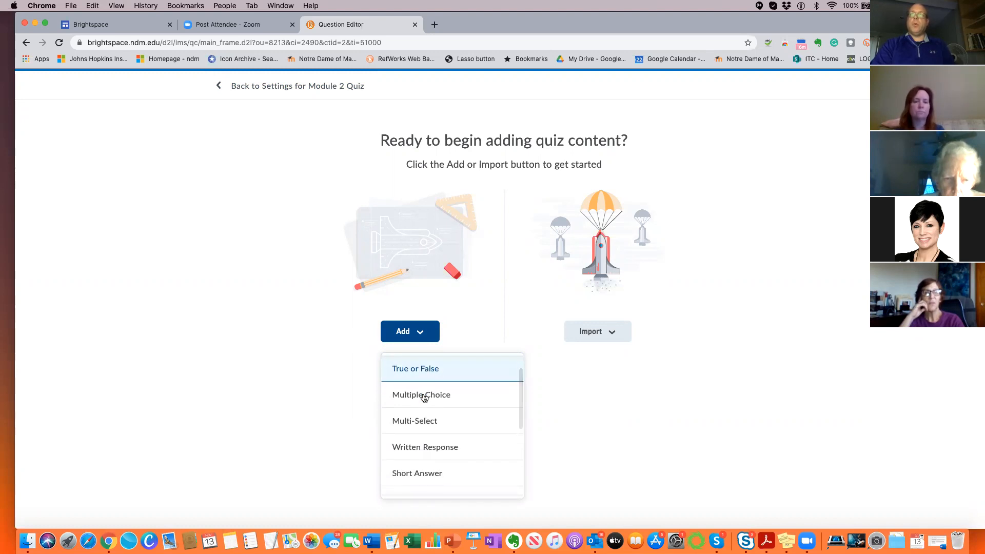
scroll(424, 398, "down", 4)
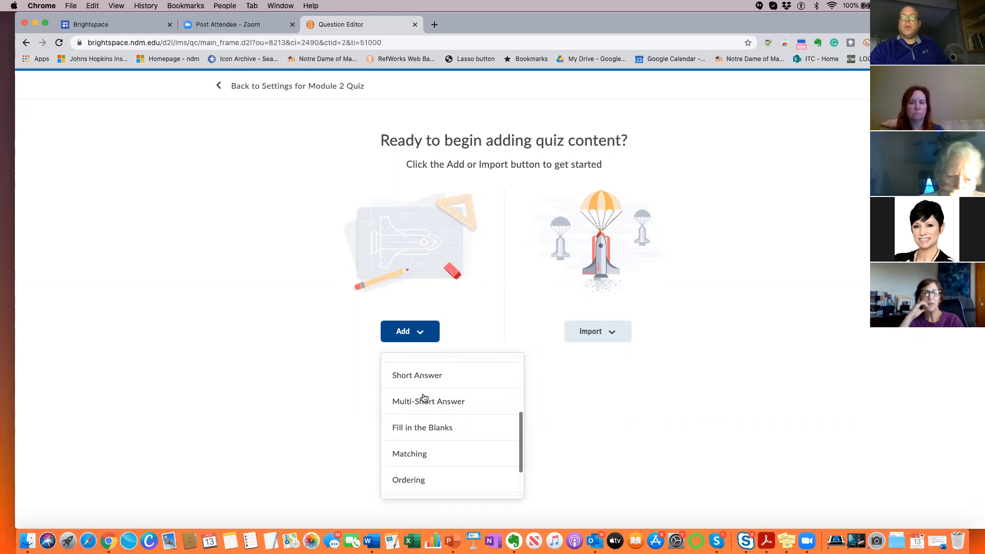
scroll(424, 398, "down", 1)
scroll(424, 398, "down", 1)
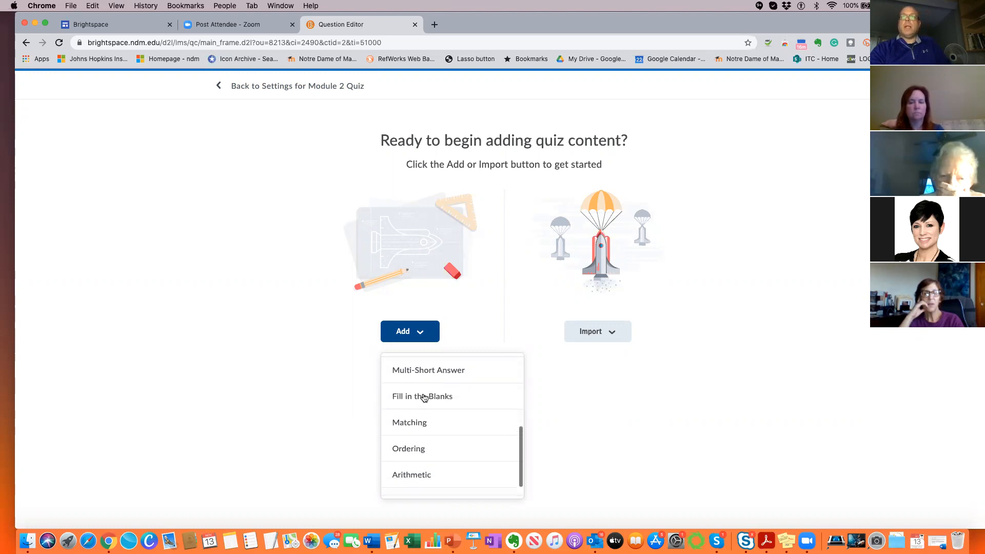
scroll(424, 398, "down", 1)
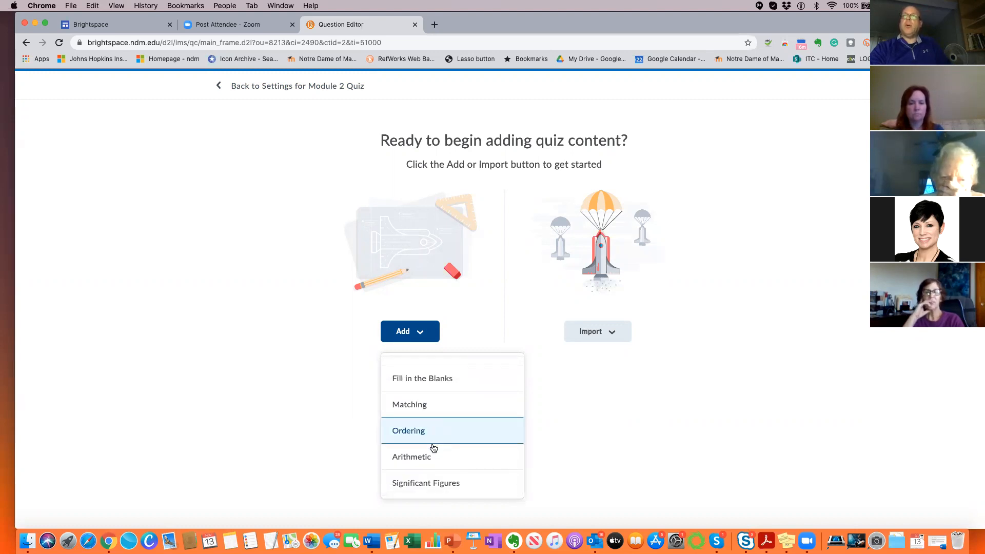
scroll(444, 486, "up", 5)
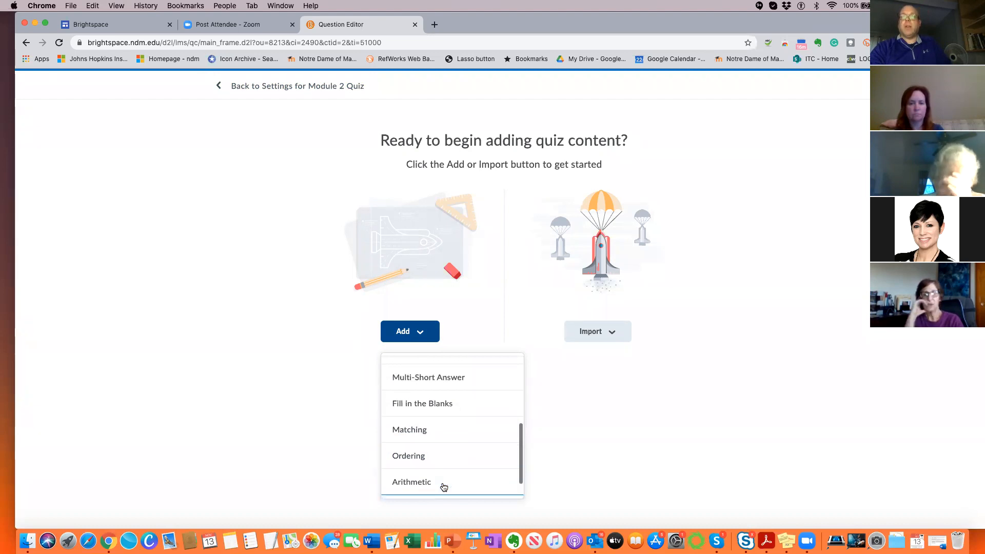
scroll(444, 487, "up", 1)
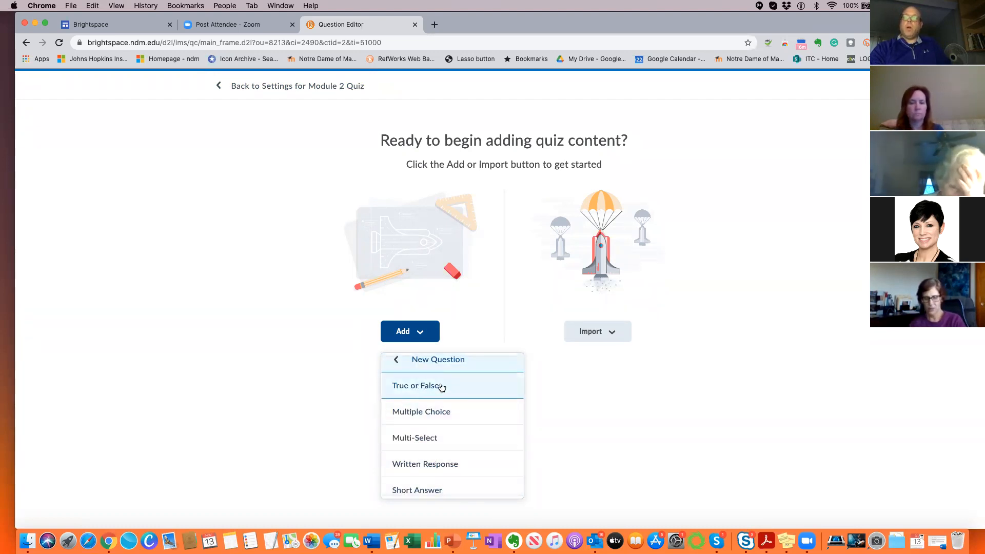
- Add a True or False question reading "Jupiter is the largest planet.", mark True as the correct answer, and save it
left_click(441, 387)
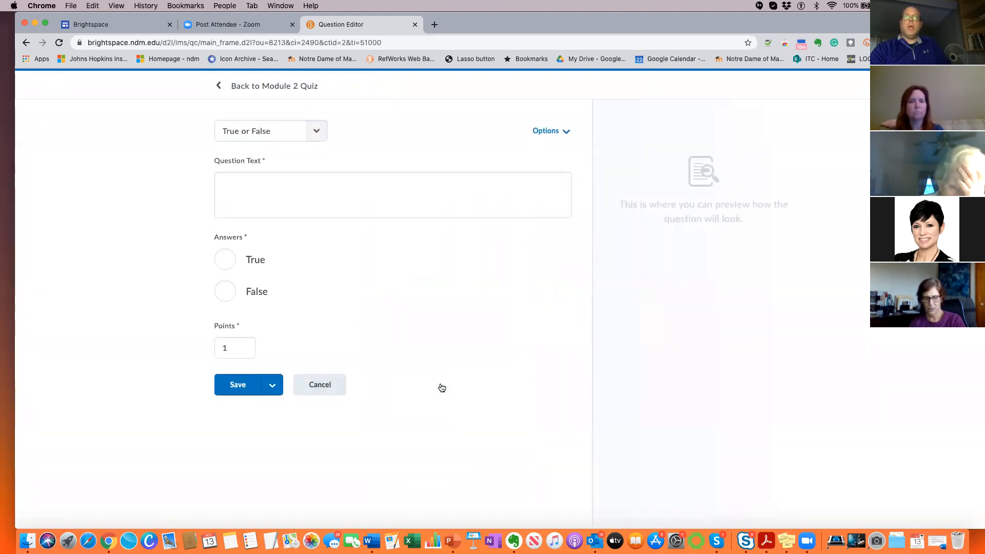
left_click(240, 206)
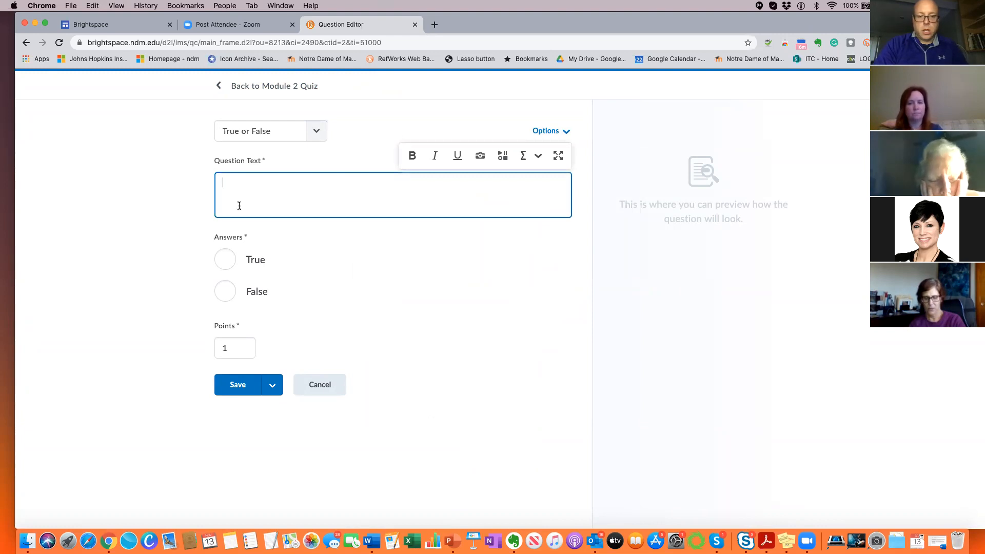
type("Jupite")
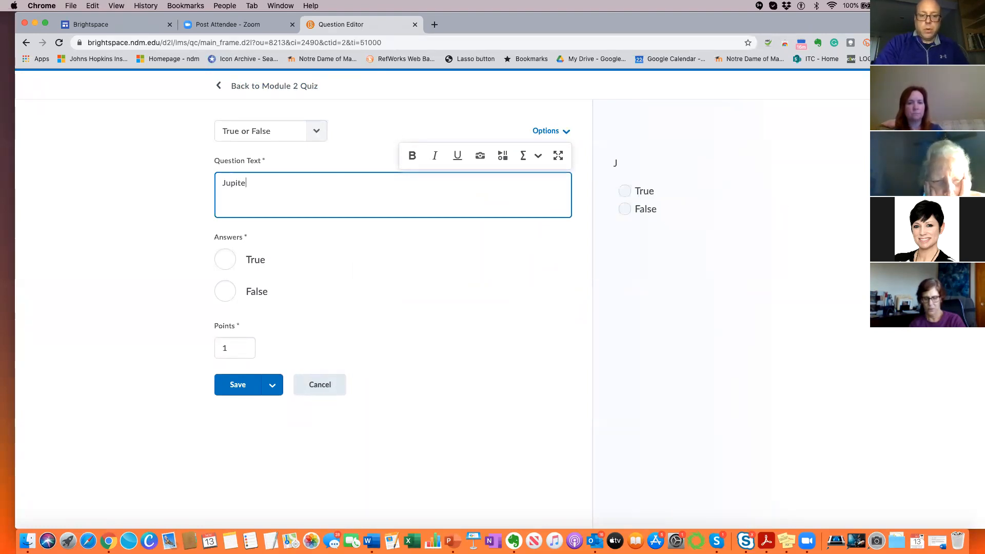
type("r is the largest planet")
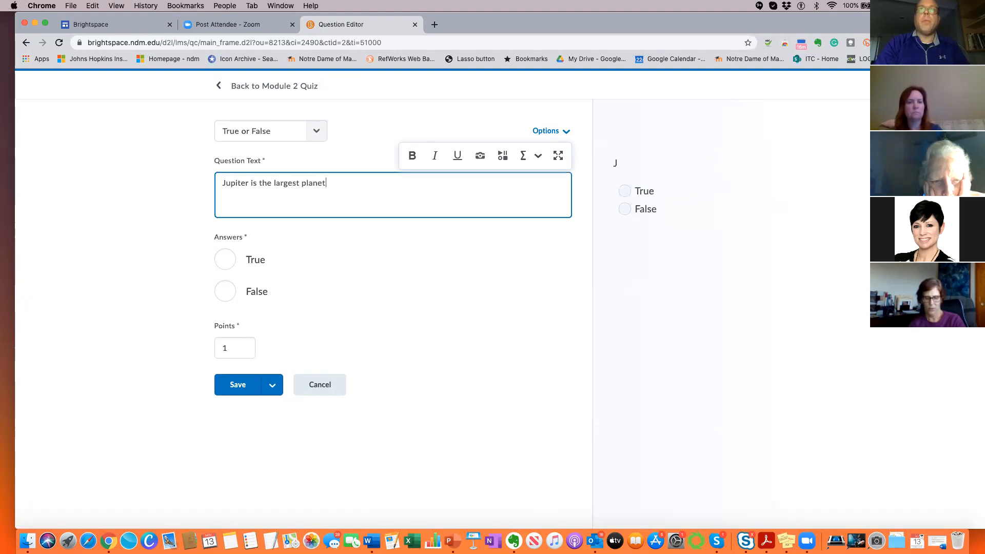
type(".")
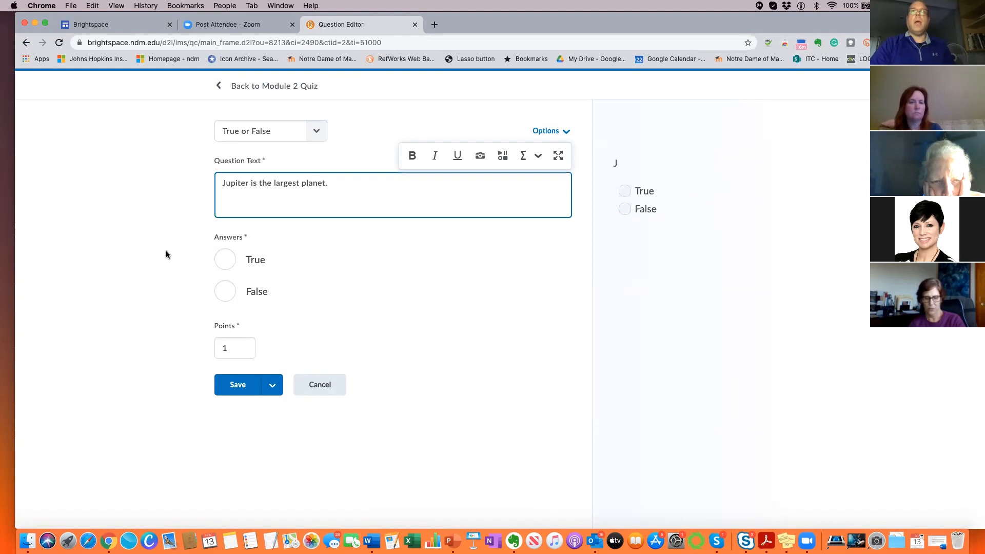
left_click(225, 259)
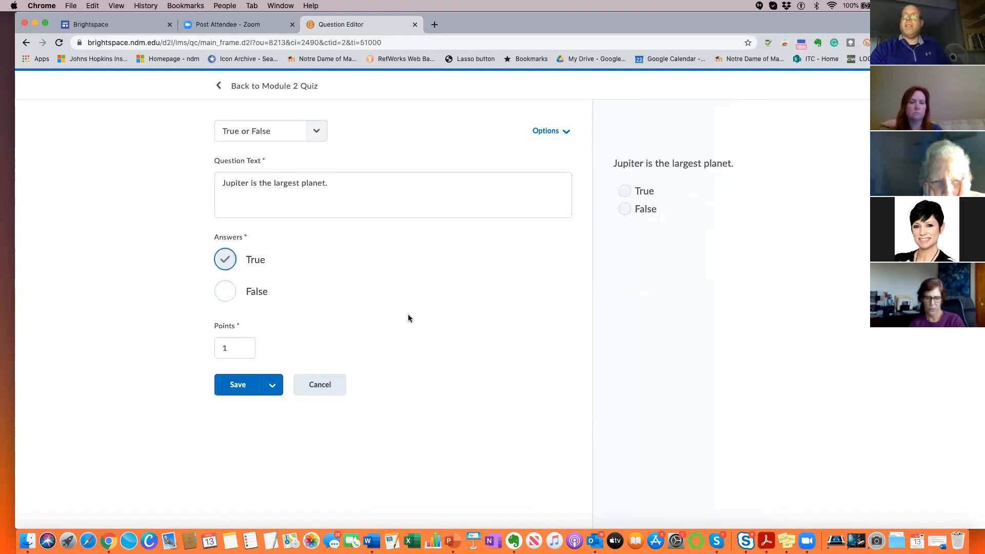
left_click(244, 386)
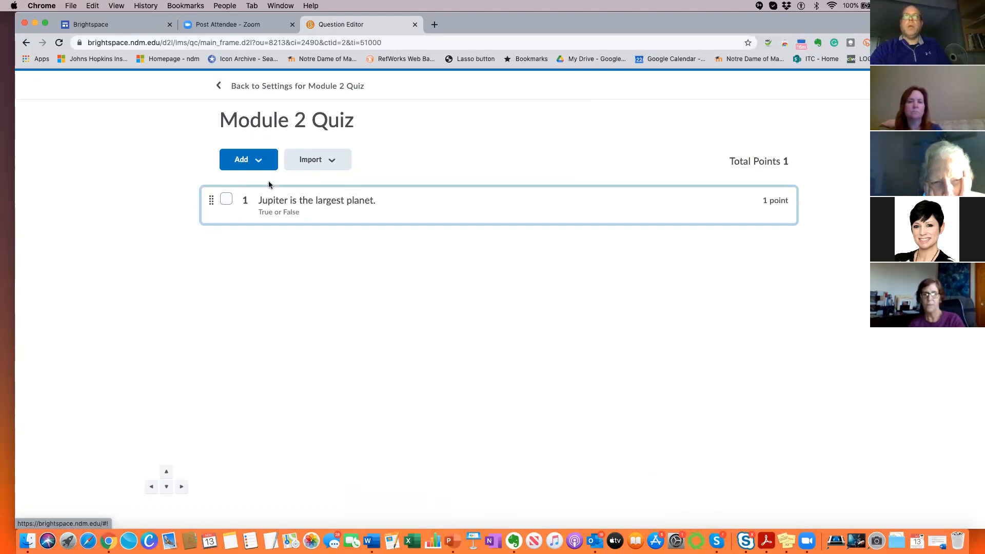
- Create a Multiple Choice question with the text "Which planet do they suspect has intelligent life?"
left_click(255, 163)
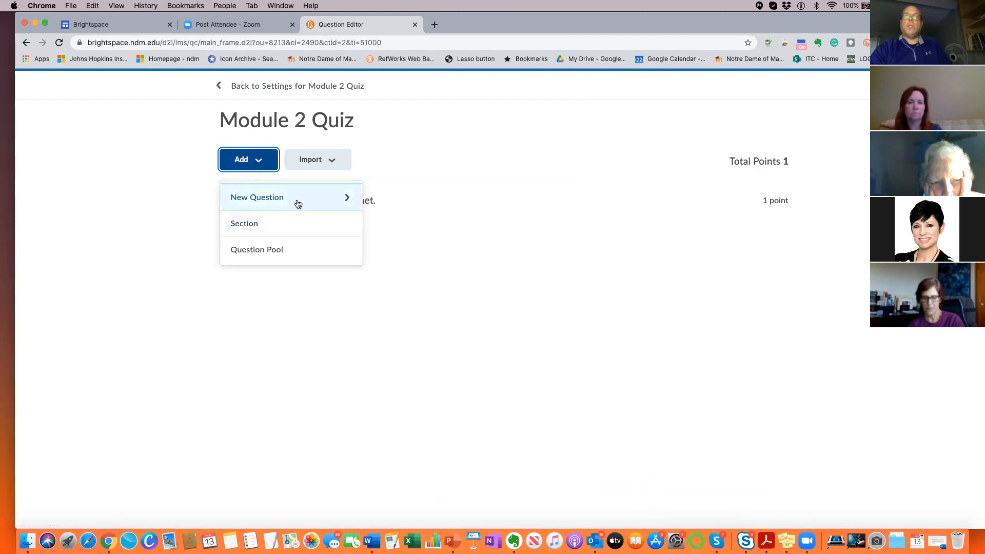
left_click(334, 195)
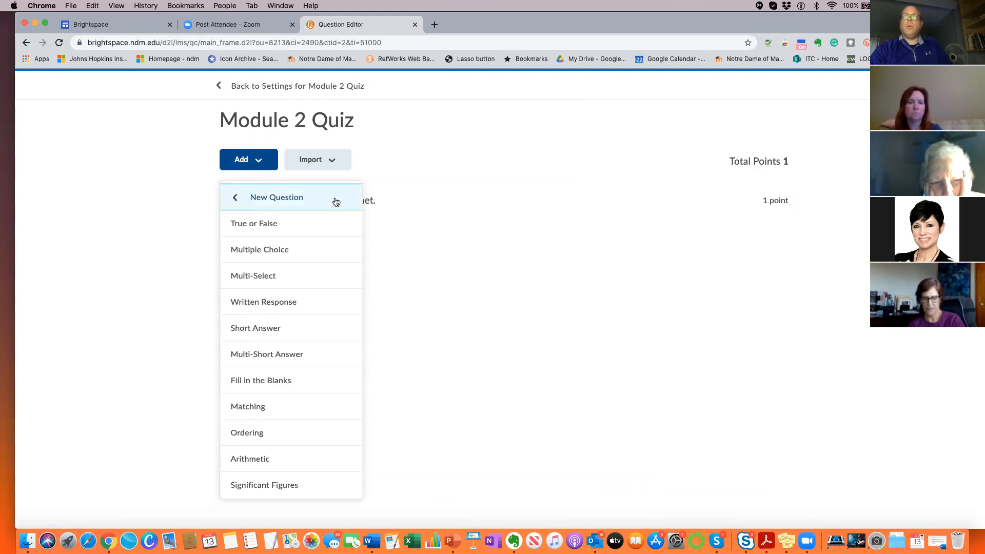
left_click(285, 252)
left_click(237, 186)
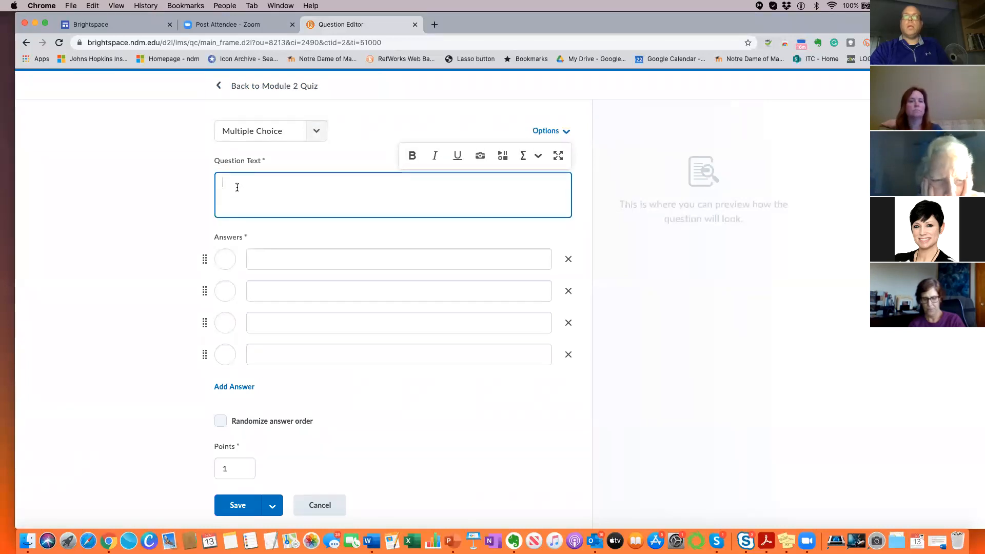
type("Which planet ")
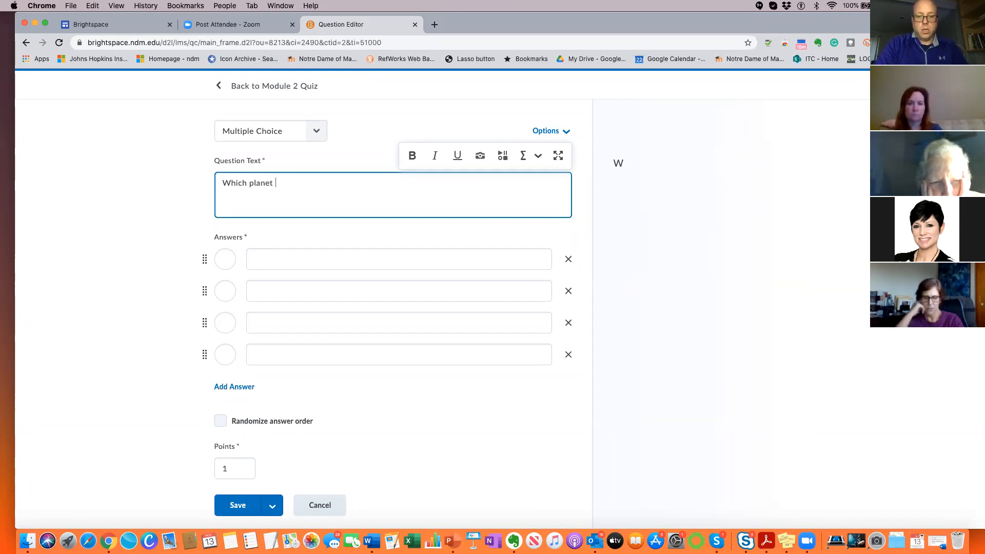
type("do the")
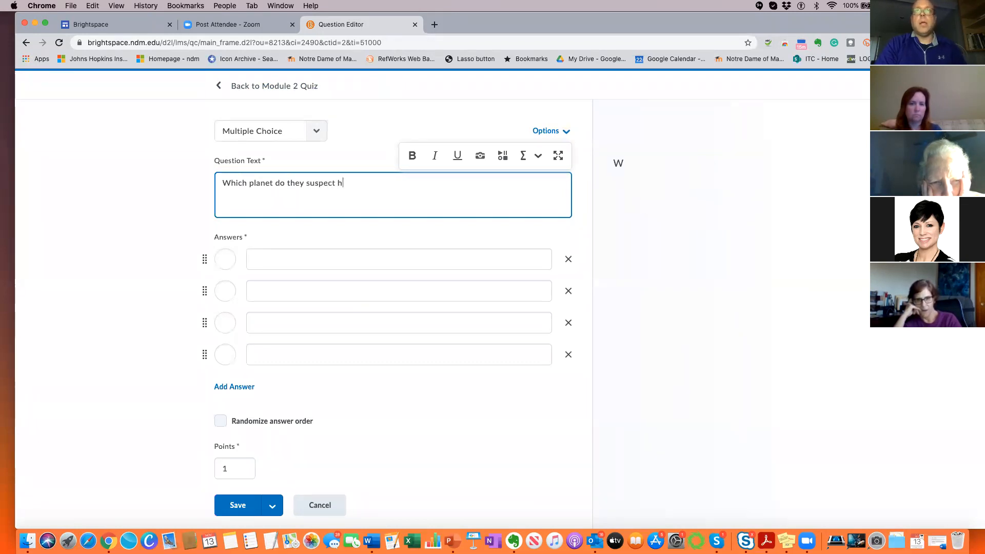
type("y suspect h")
type("a")
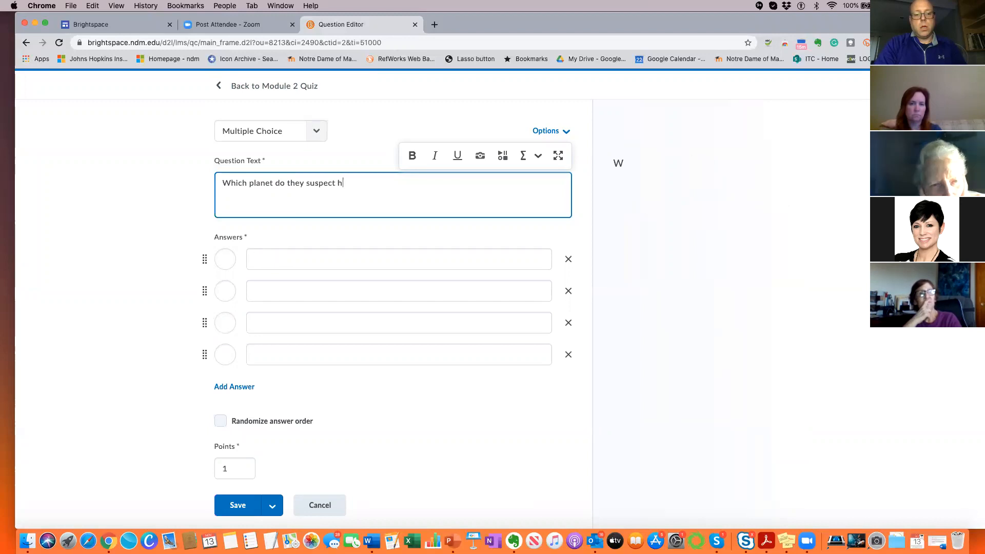
type("s ")
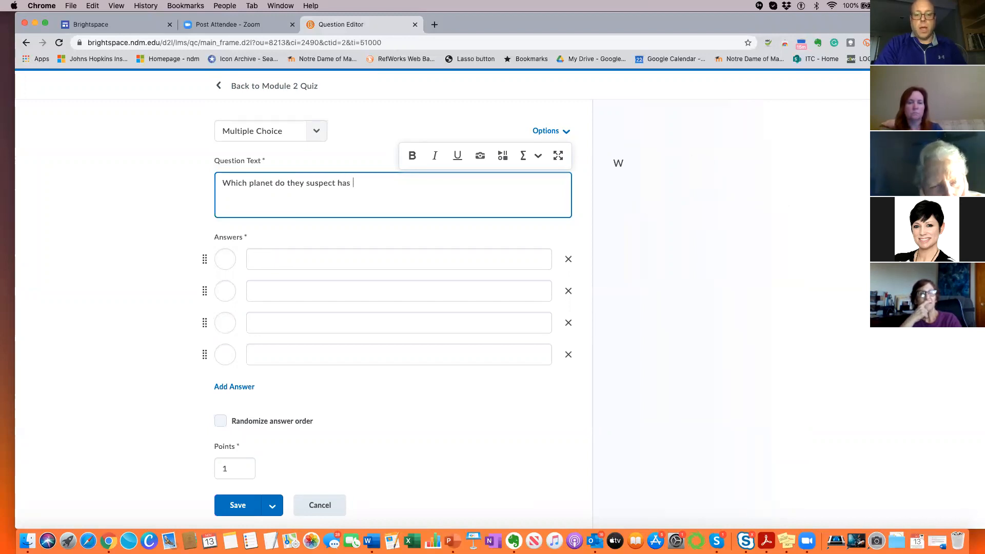
type("intelligent life?")
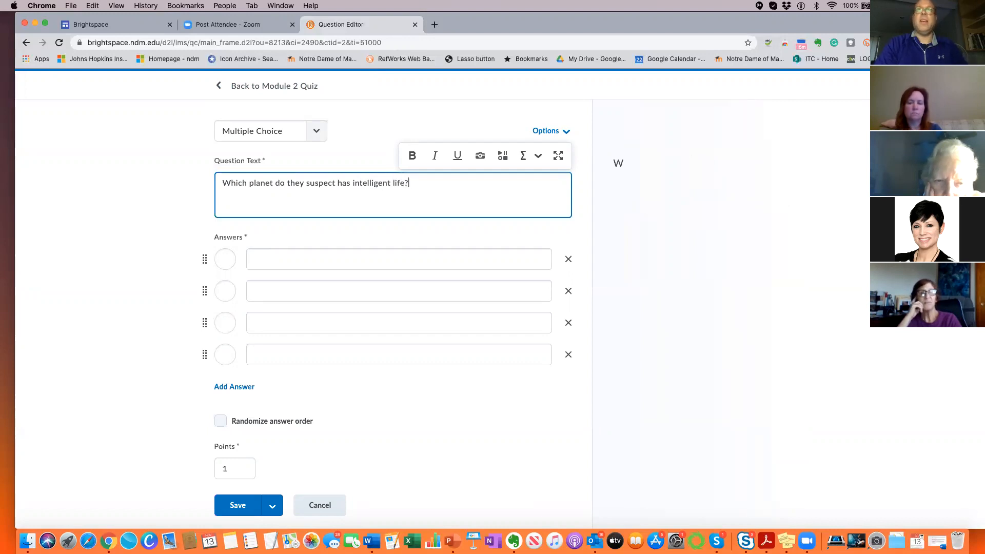
- Enter the answers Venus, Mars and Earth, mark Earth as correct, and save the multiple choice question
left_click(260, 258)
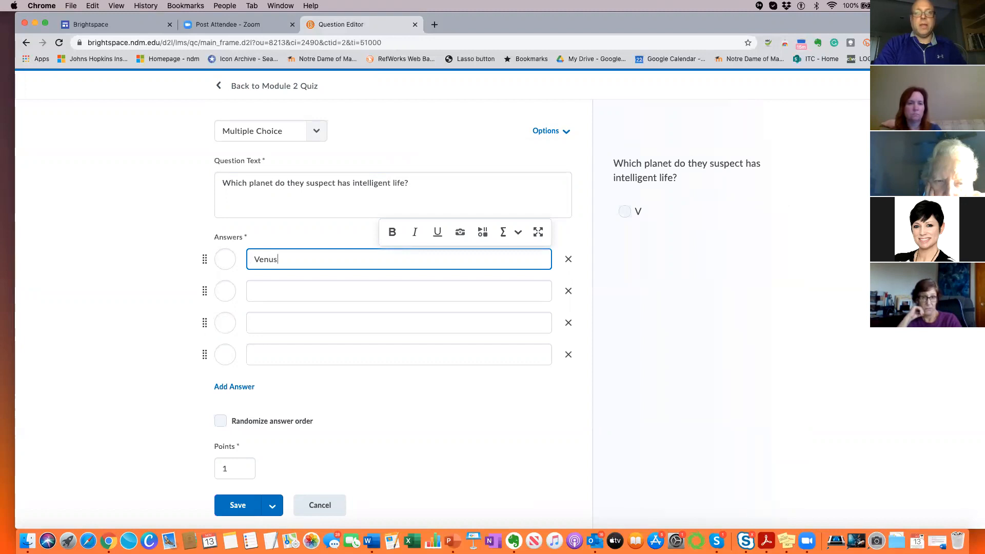
left_click(267, 291)
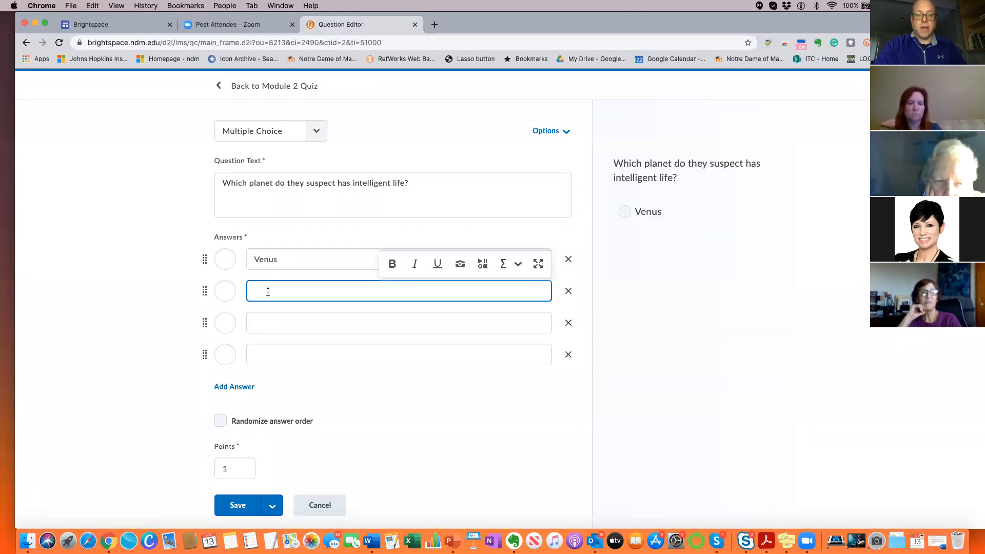
type("Mars")
left_click(271, 322)
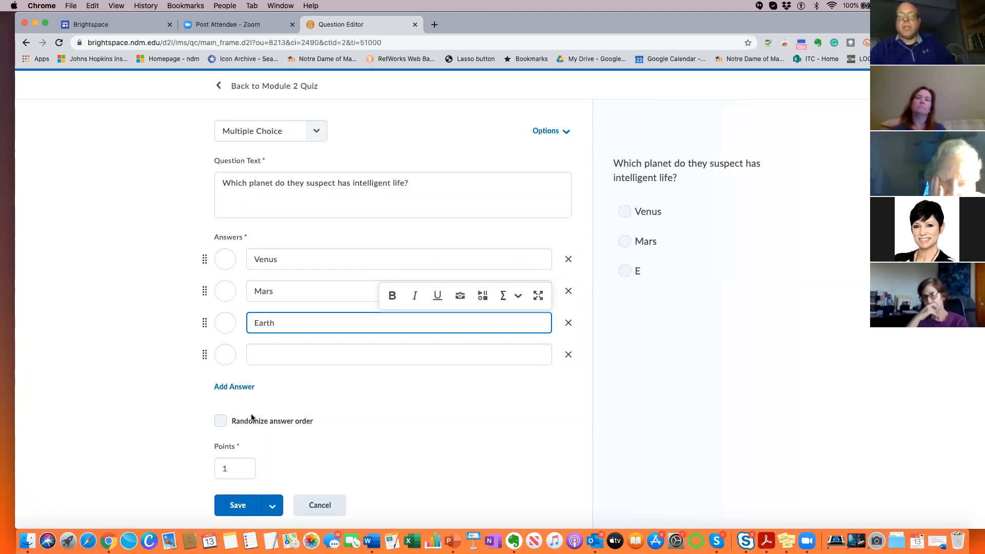
left_click(224, 329)
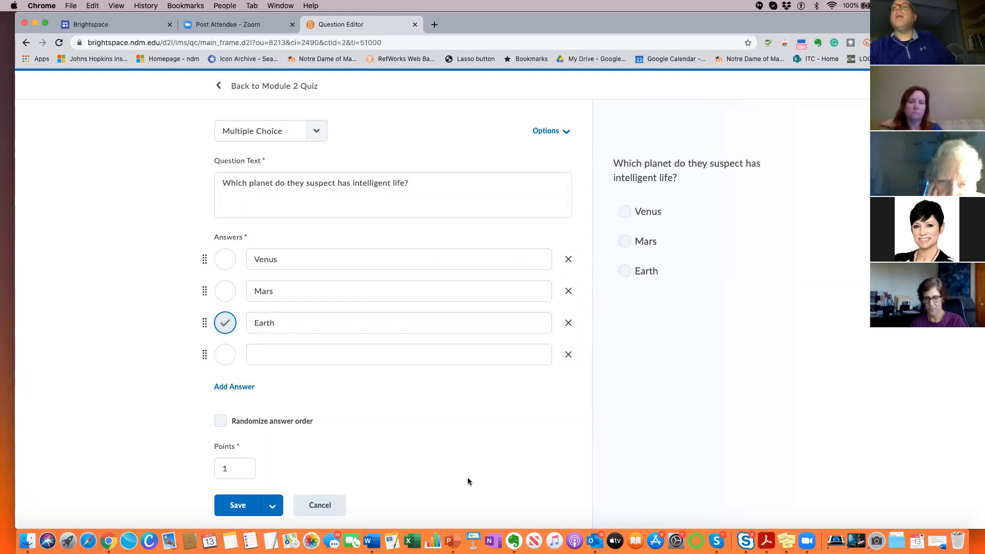
left_click(247, 509)
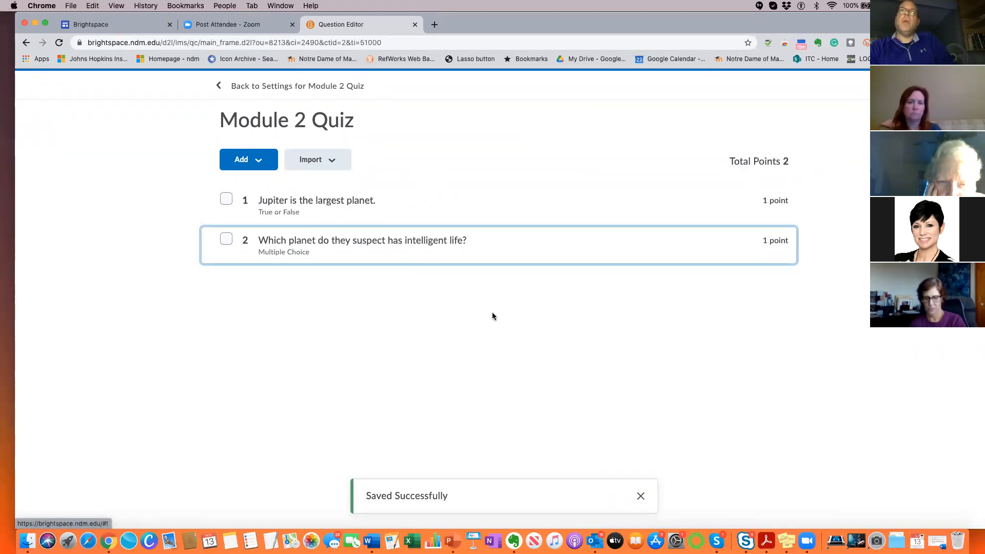
left_click(259, 164)
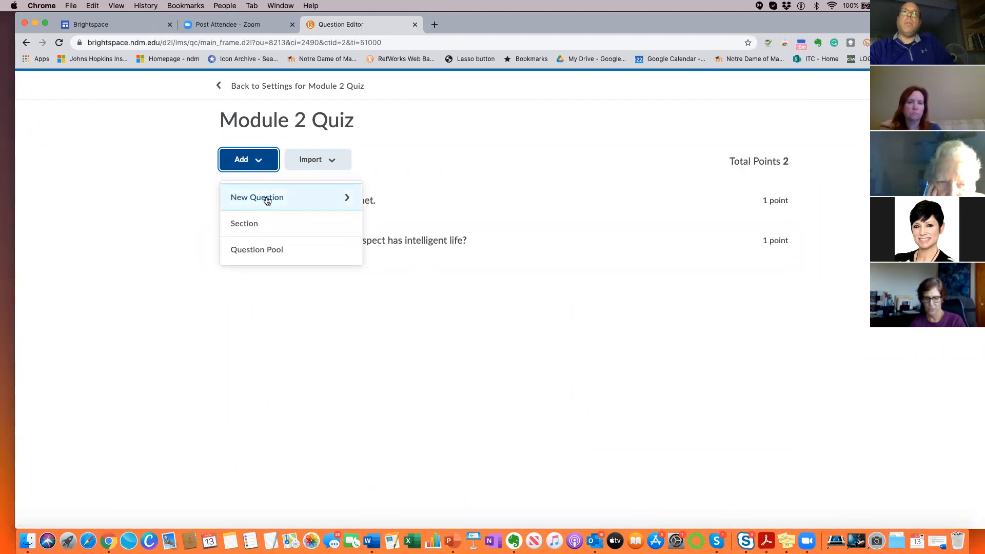
left_click(266, 199)
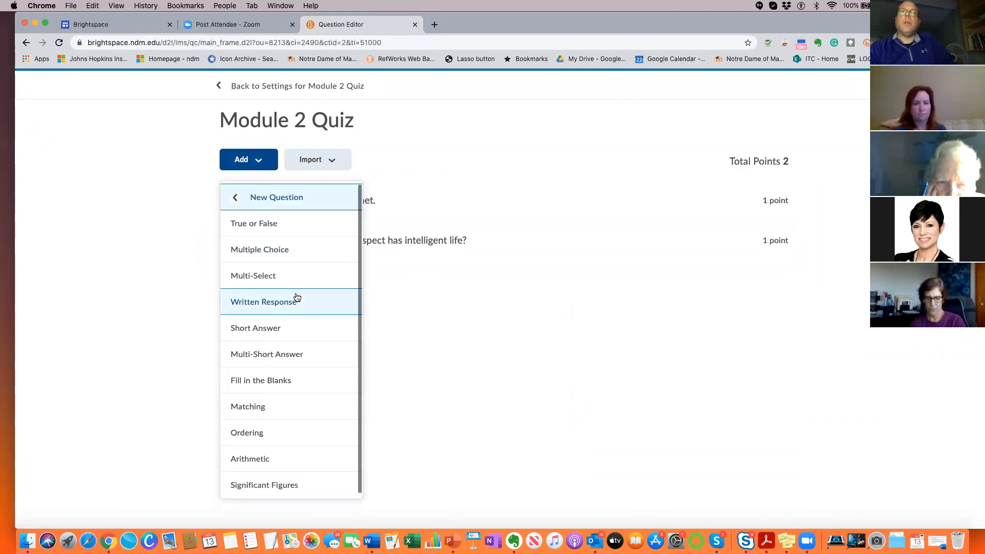
left_click(391, 296)
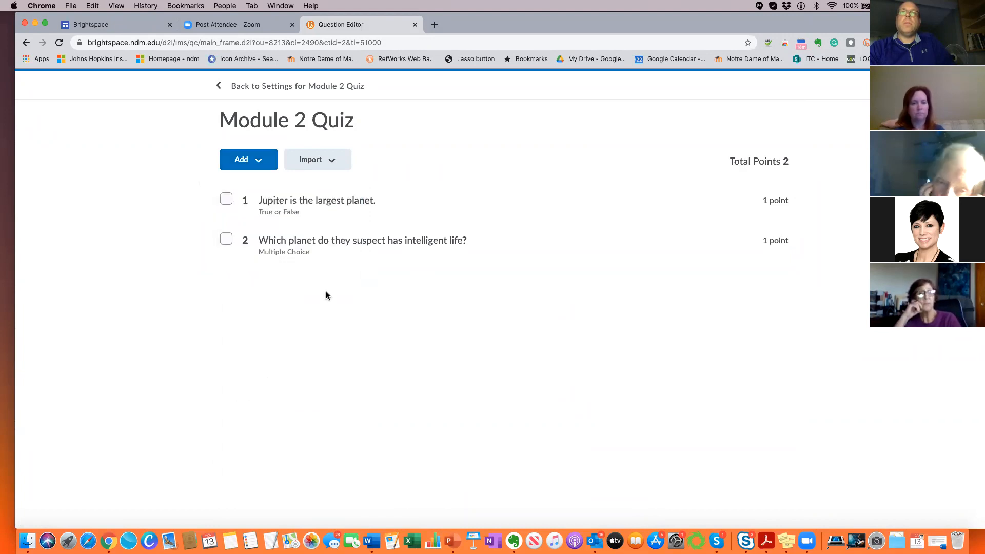
- Return to the Module 2 Quiz settings and examine its restrictions, covering dates, release conditions, timing and special access
left_click(220, 96)
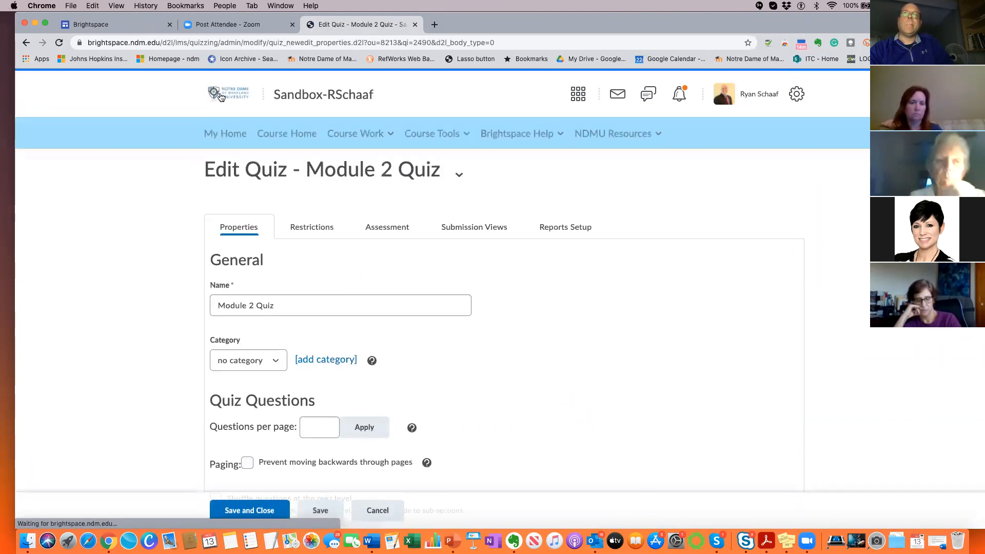
scroll(365, 232, "down", 1)
scroll(365, 232, "up", 1)
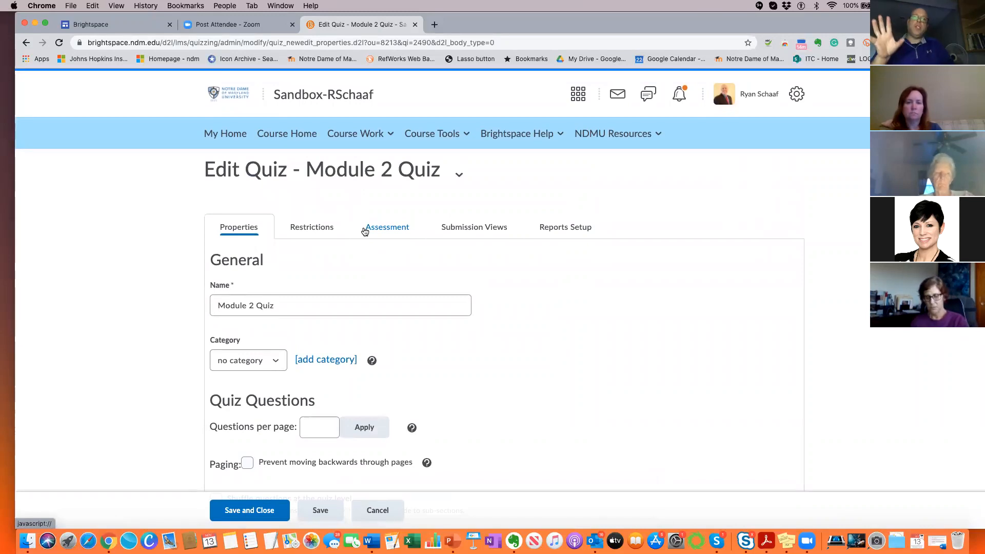
left_click(318, 233)
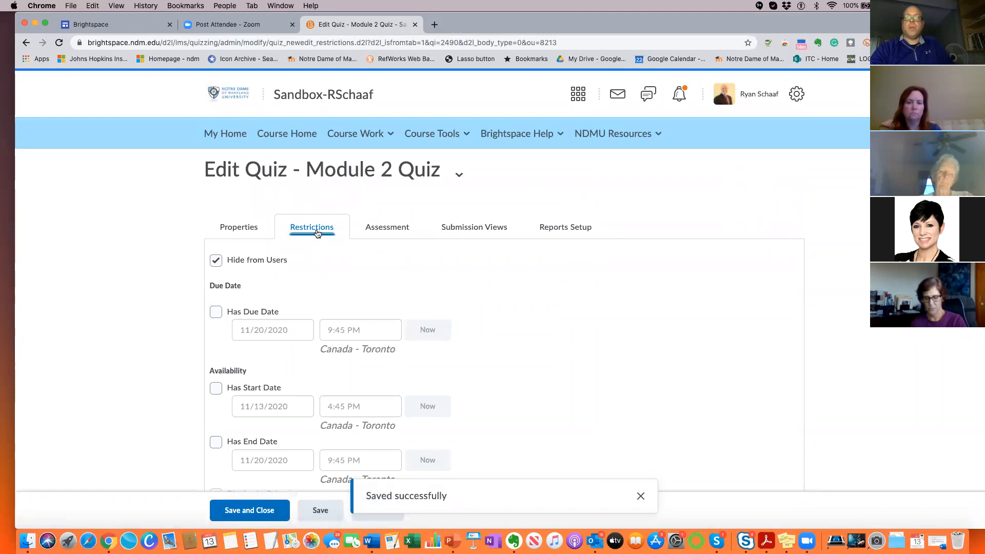
scroll(343, 260, "down", 3)
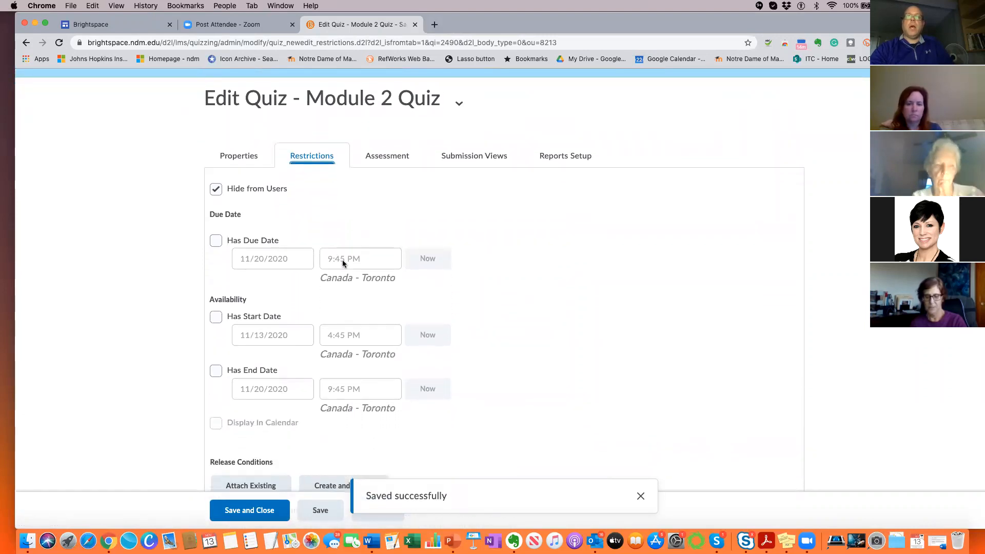
scroll(343, 260, "down", 2)
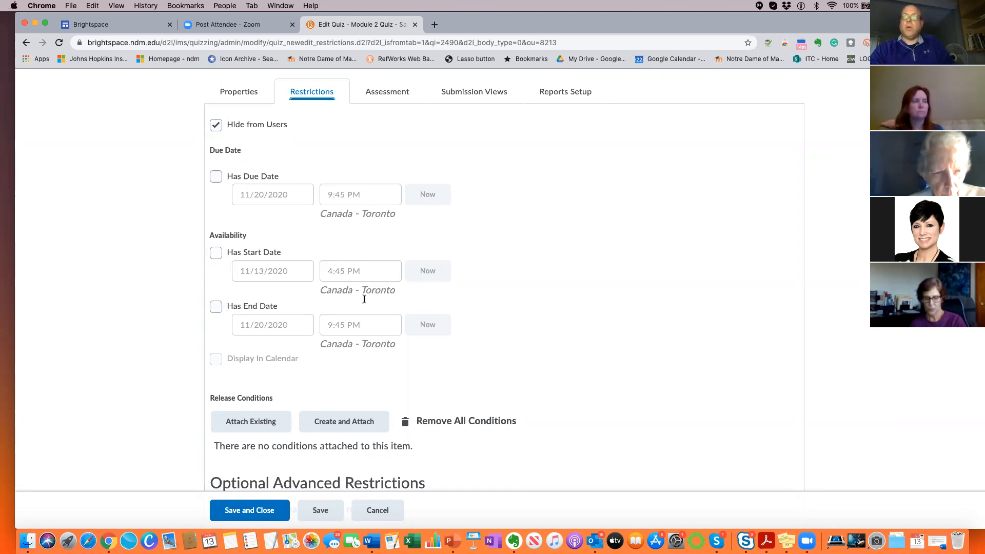
scroll(368, 306, "down", 5)
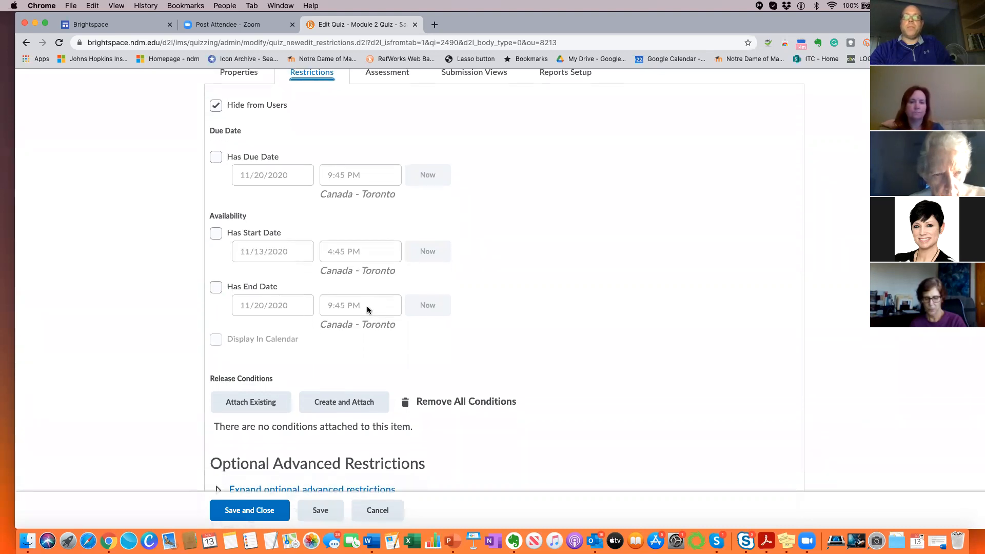
scroll(367, 305, "down", 5)
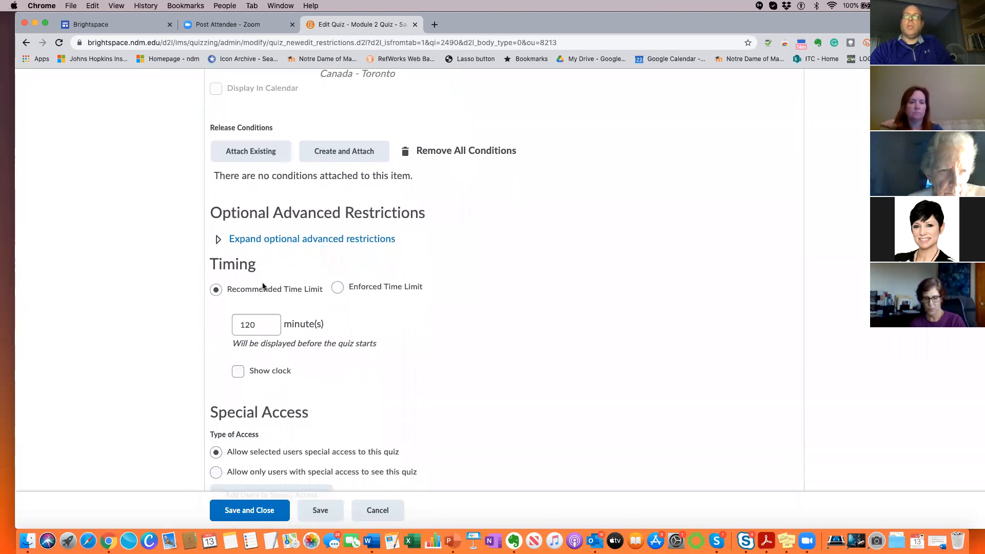
scroll(271, 345, "down", 2)
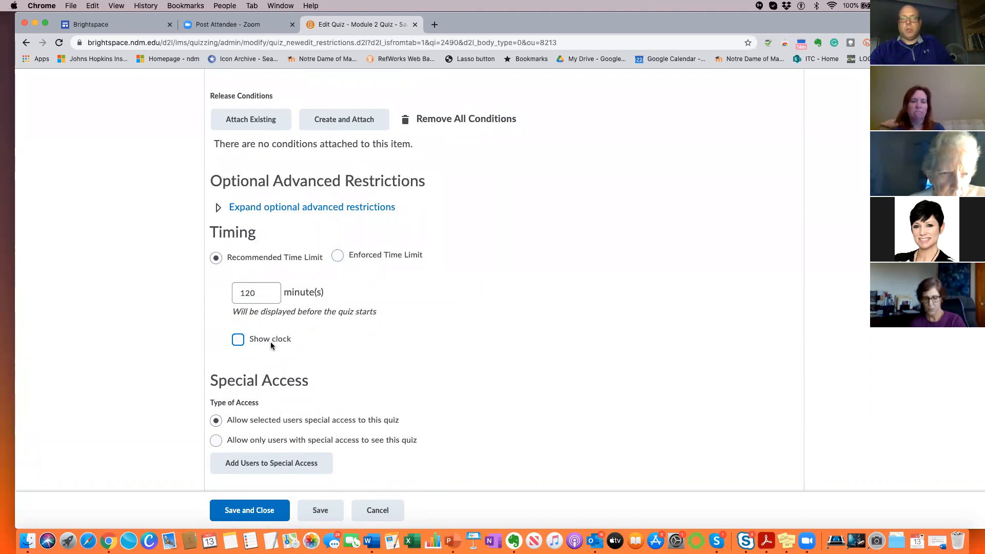
scroll(272, 345, "down", 2)
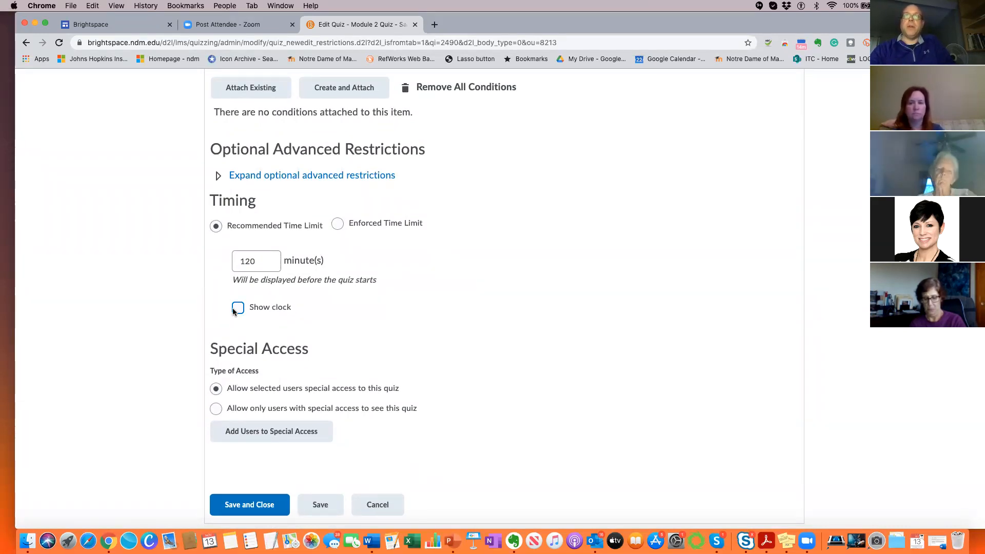
scroll(234, 312, "up", 1)
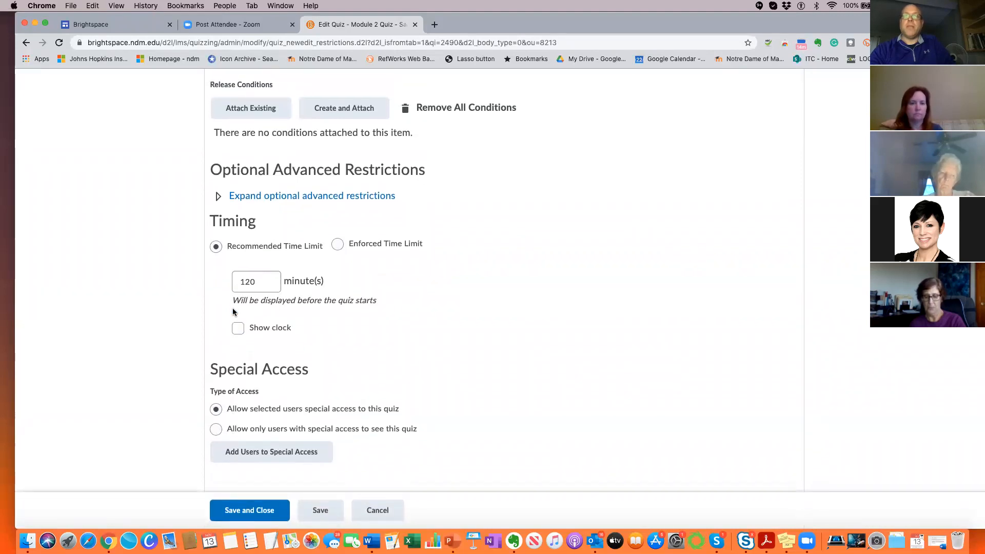
scroll(234, 312, "down", 1)
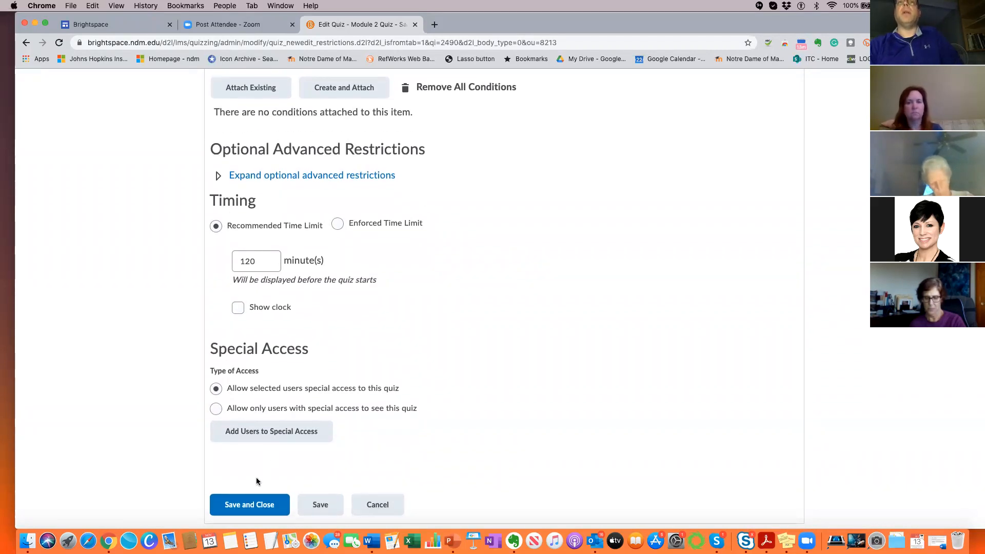
- Save and close the Module 2 Quiz settings, and make the quiz visible to users
left_click(255, 505)
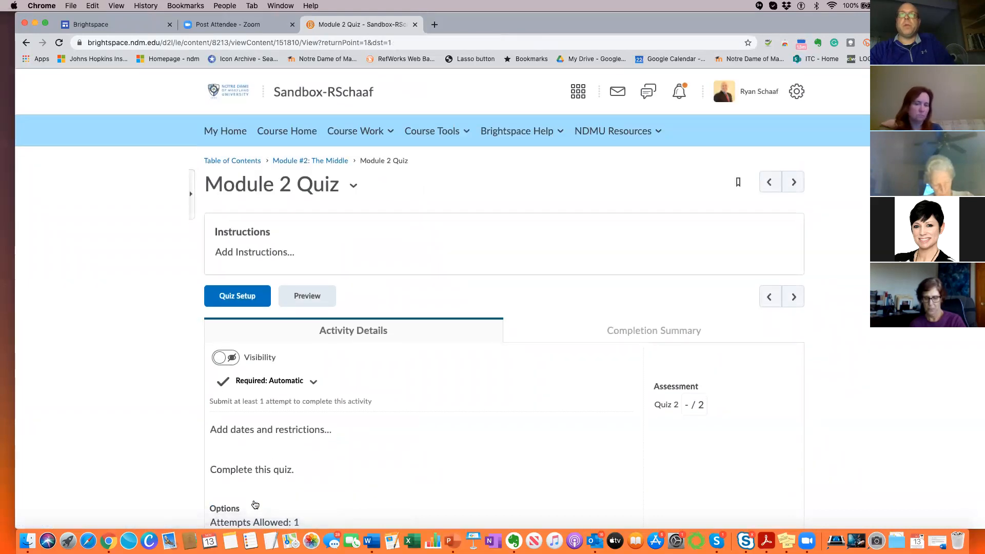
scroll(254, 505, "down", 2)
left_click(215, 310)
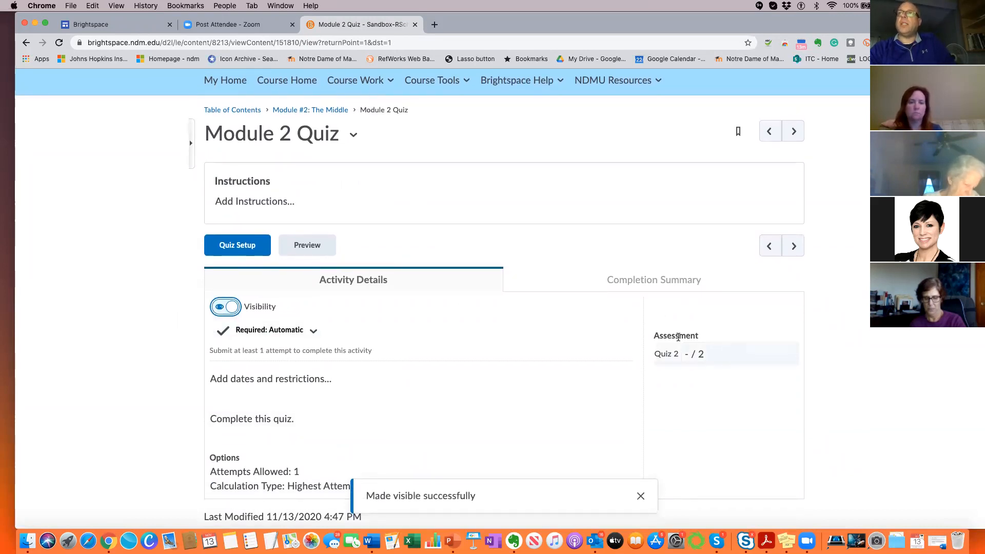
scroll(537, 379, "up", 2)
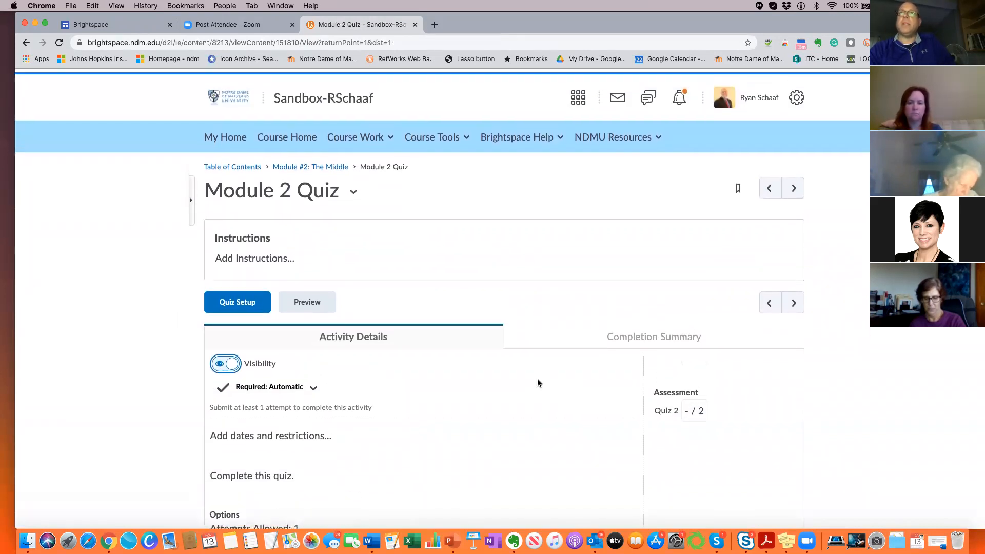
- Go back to Module #2: The Middle and review its list of content items down to the quiz
left_click(311, 164)
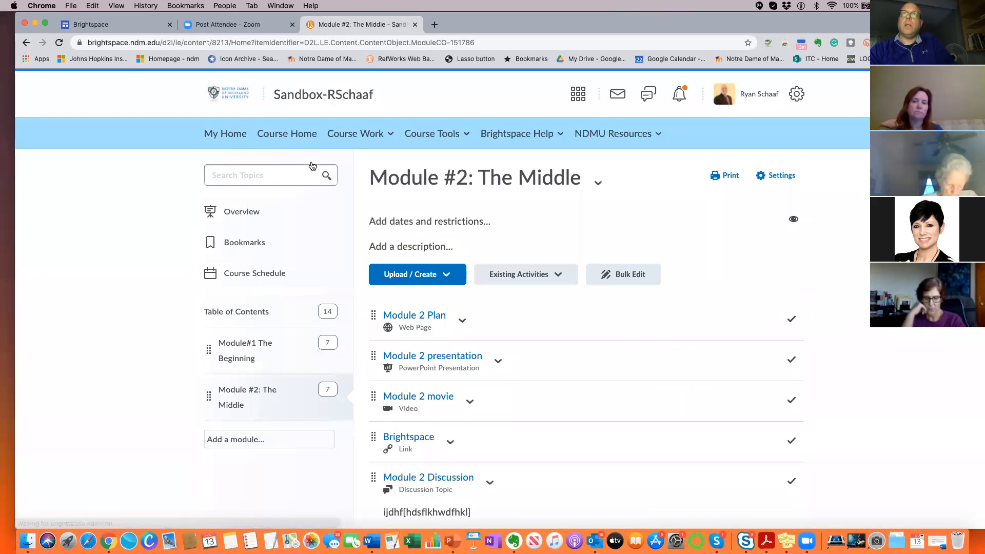
scroll(431, 314, "down", 4)
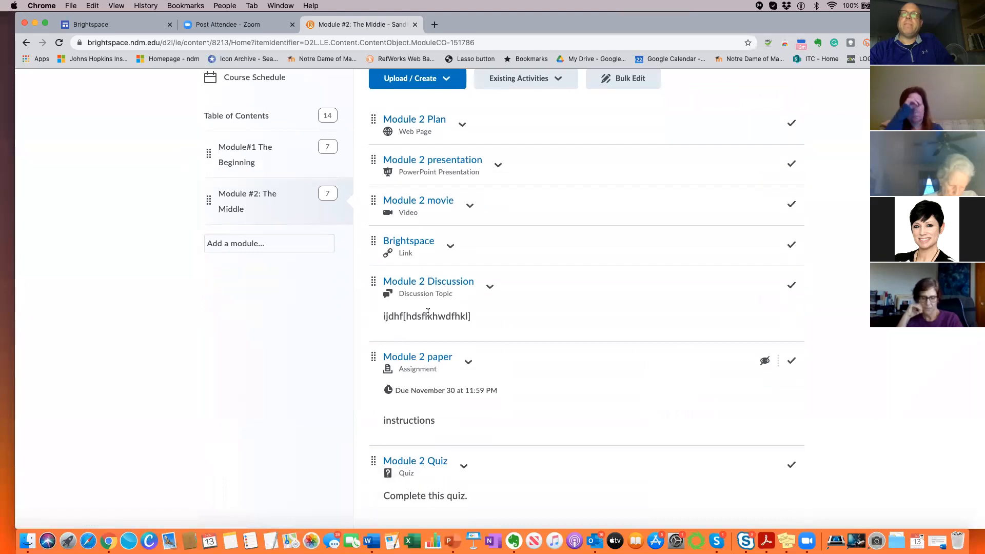
scroll(428, 313, "down", 1)
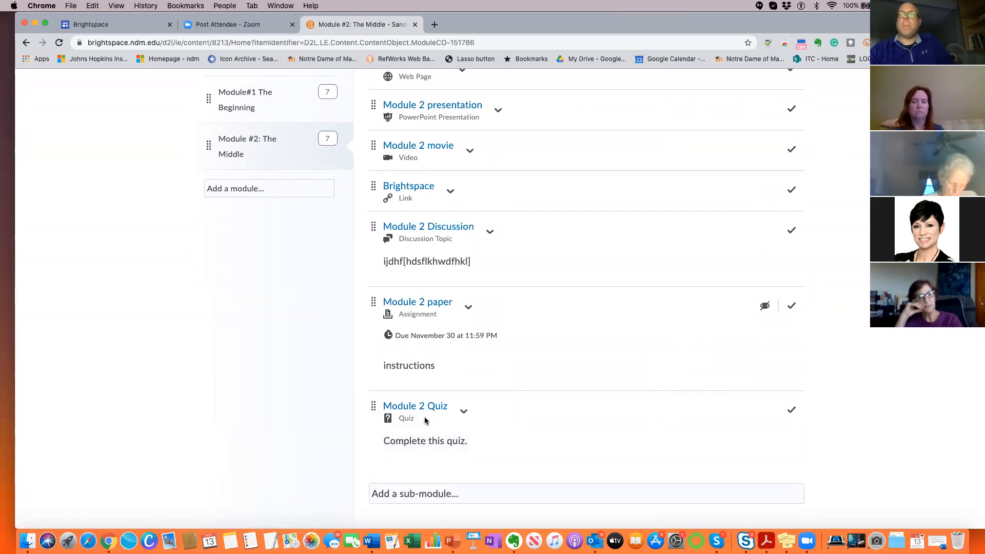
scroll(424, 417, "up", 5)
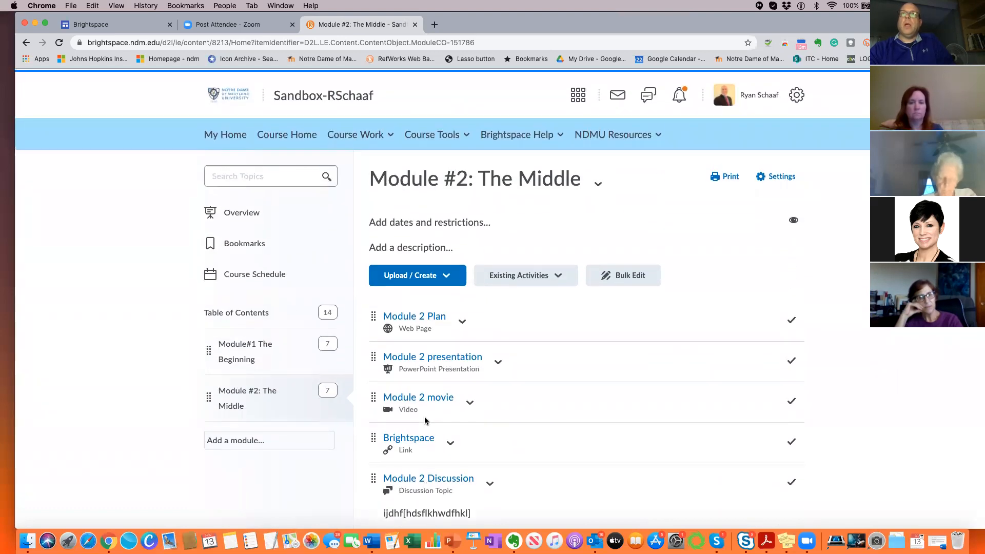
left_click(373, 139)
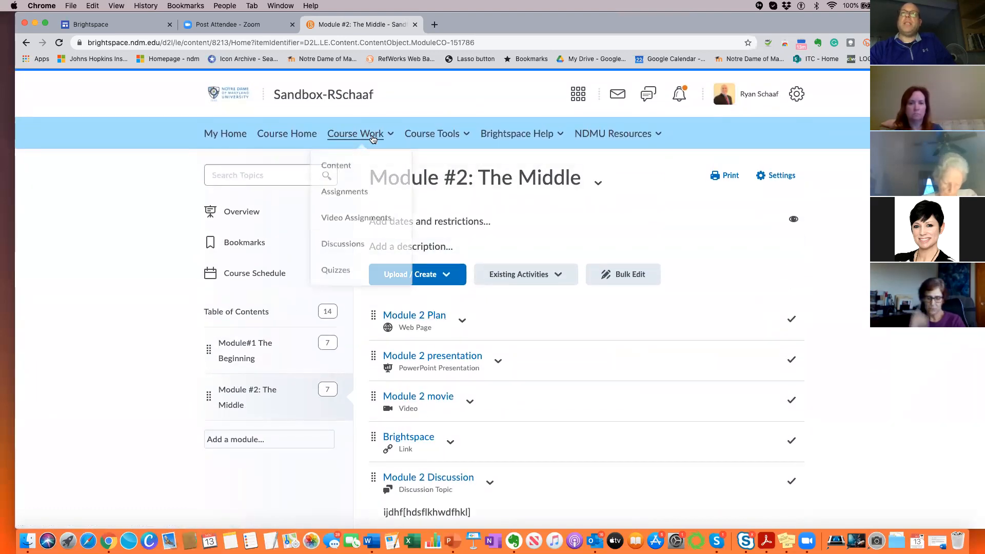
left_click(477, 245)
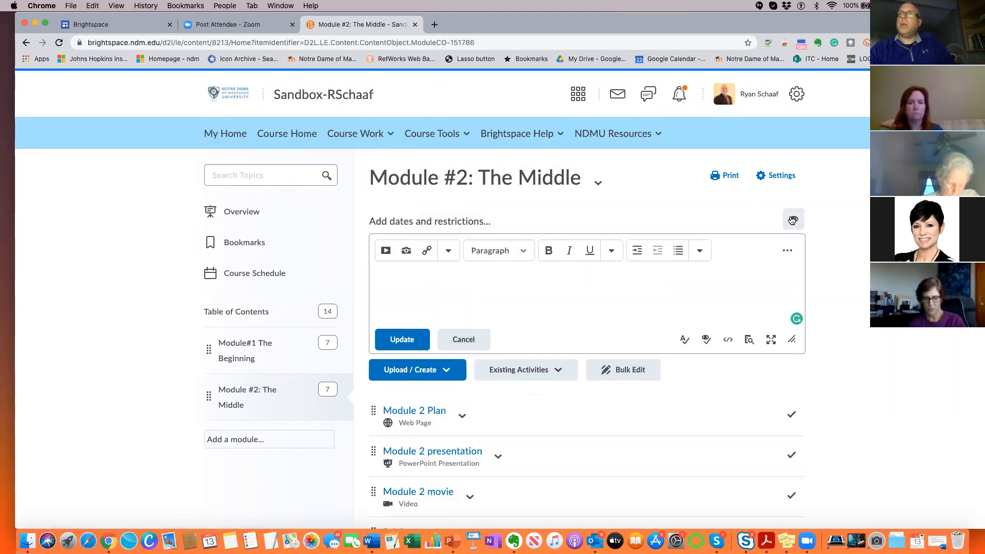
left_click(467, 342)
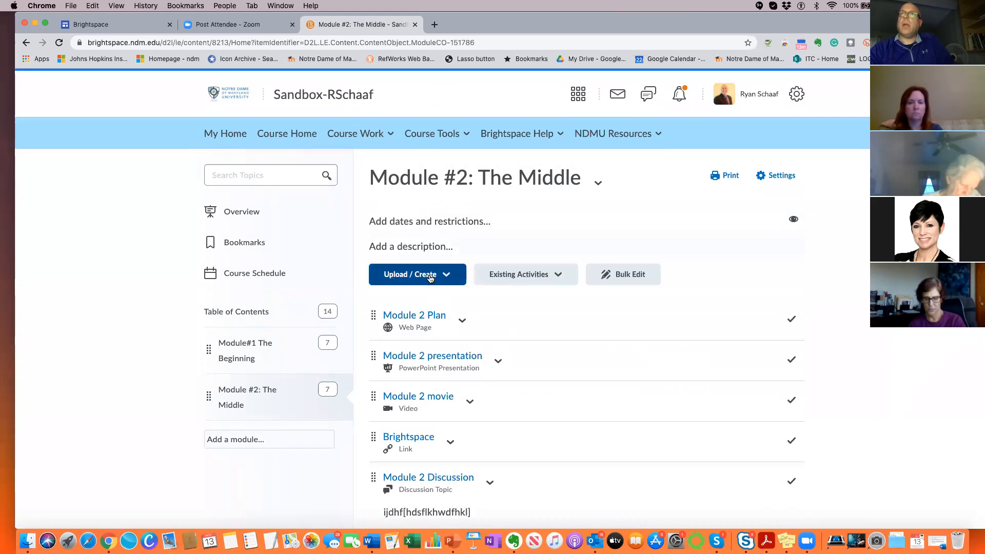
- Create a survey in Module #2: The Middle titled "Module 2 survey" with the instructions "Please complete this survey.", and save it
left_click(428, 276)
scroll(421, 369, "down", 3)
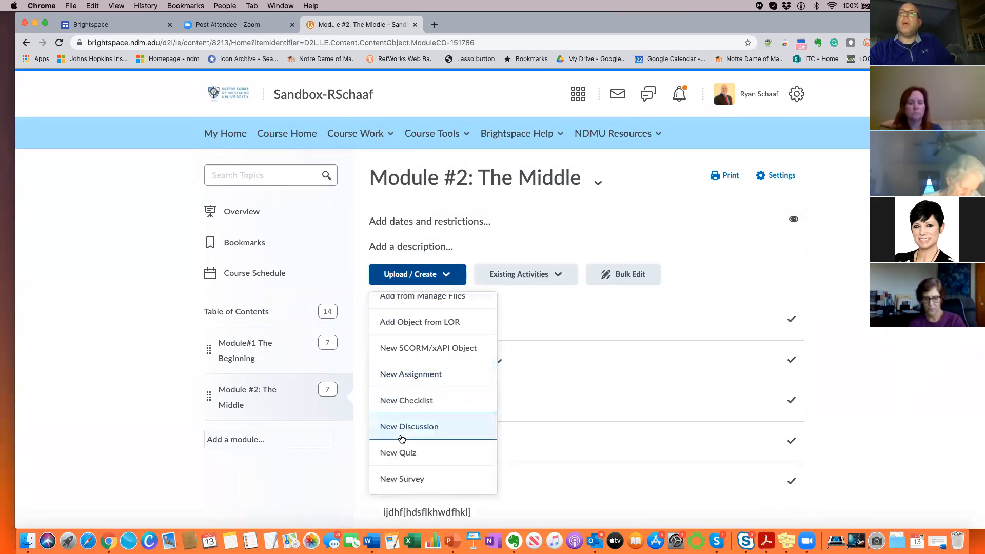
left_click(404, 478)
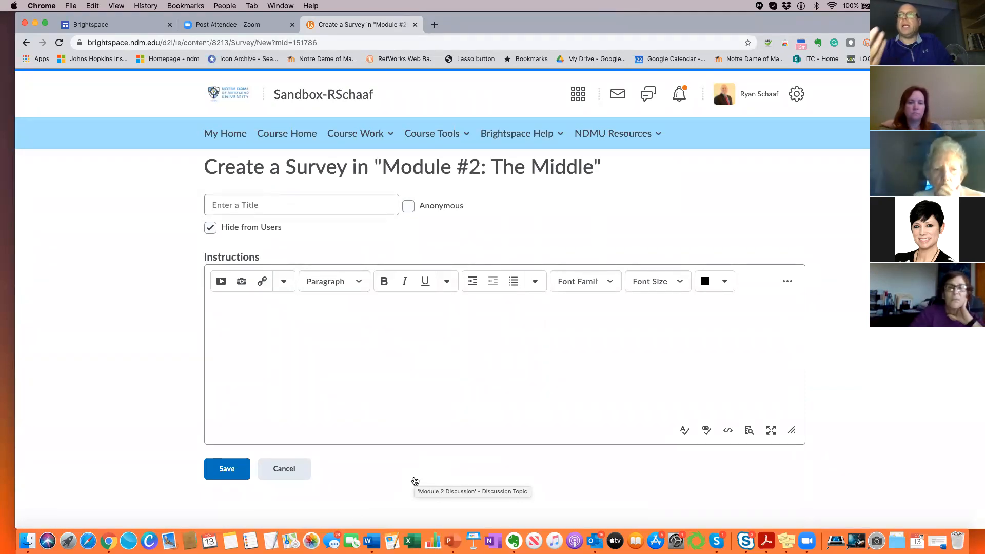
left_click(218, 204)
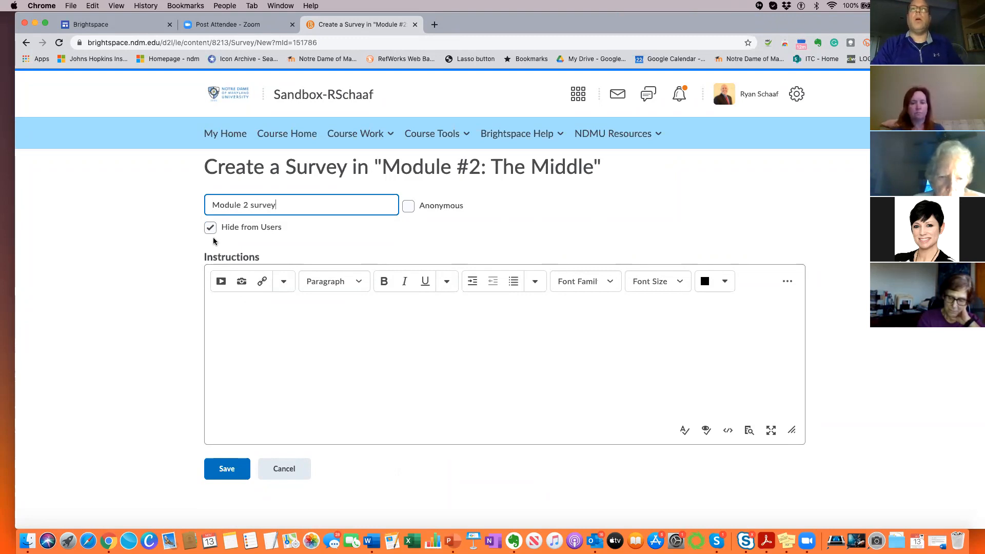
left_click(257, 316)
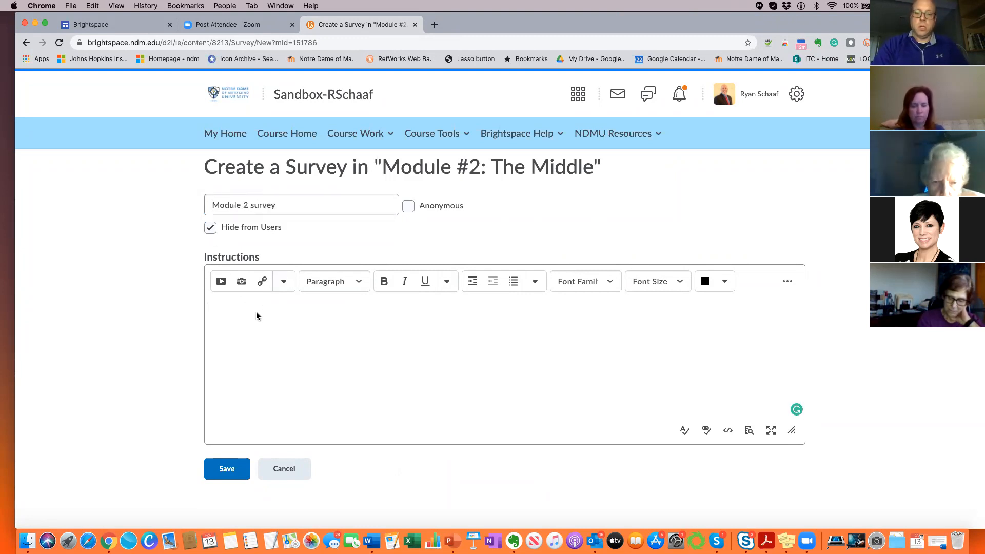
type("Please complete this survey.")
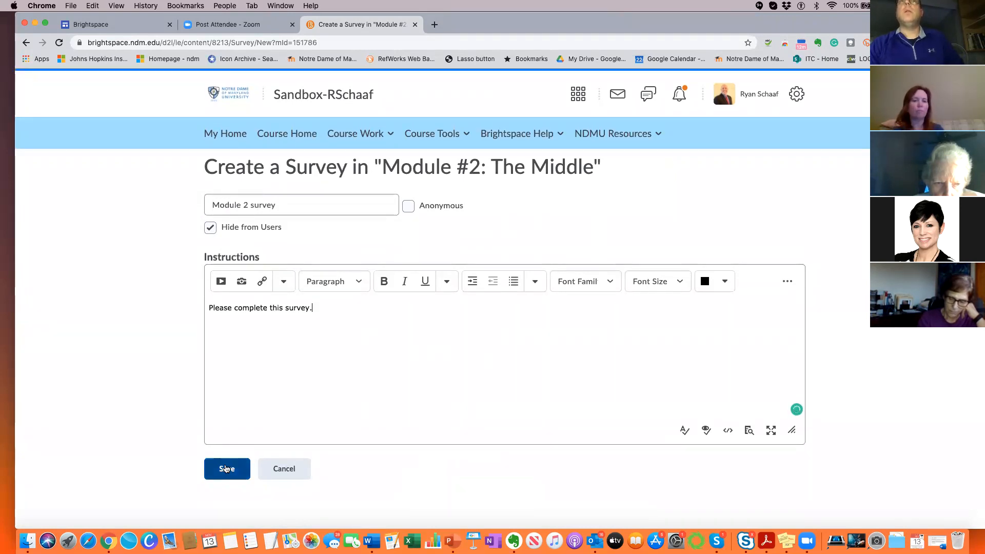
left_click(226, 468)
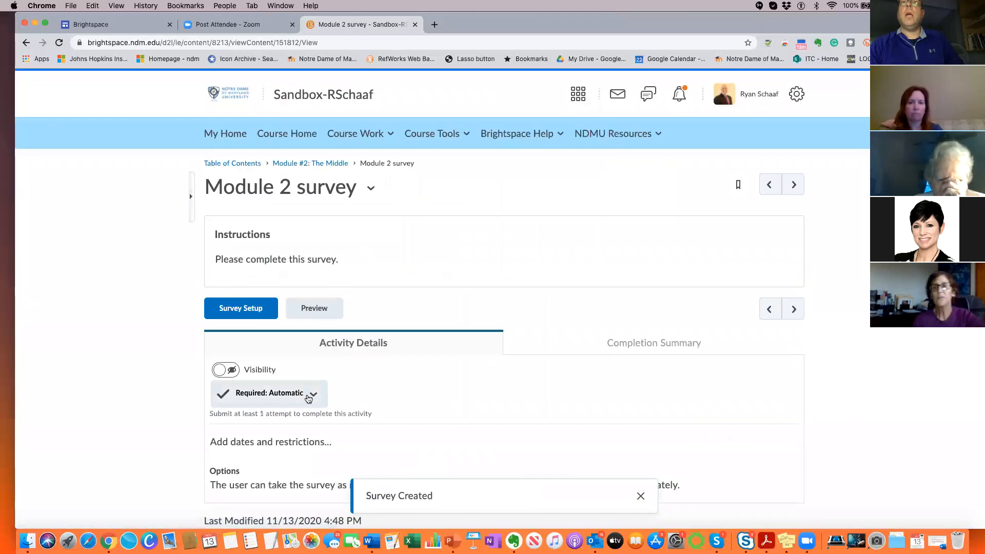
- Open the setup of Module 2 survey and examine its general properties, including the explanation of the Category option
scroll(309, 399, "down", 1)
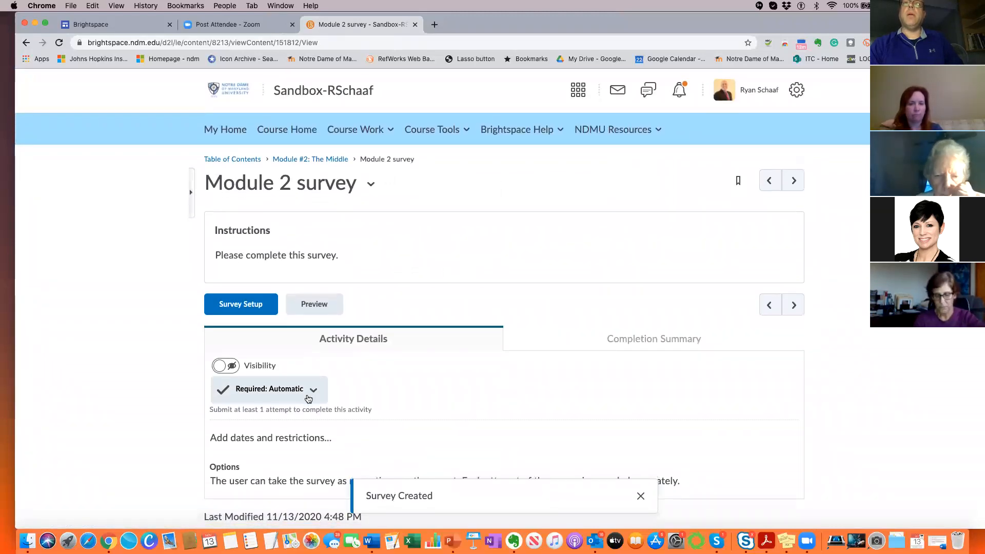
left_click(233, 310)
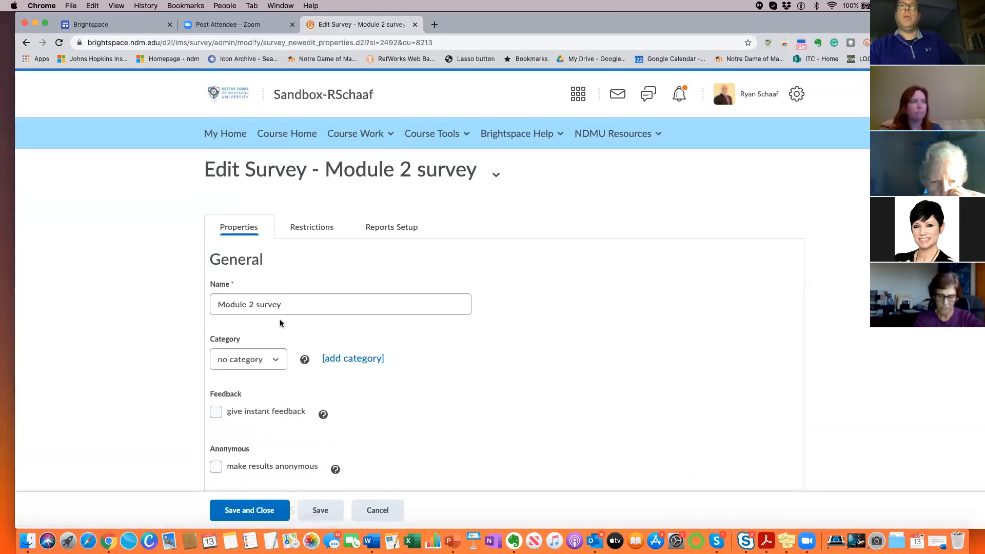
scroll(280, 323, "down", 5)
left_click(275, 229)
left_click(335, 229)
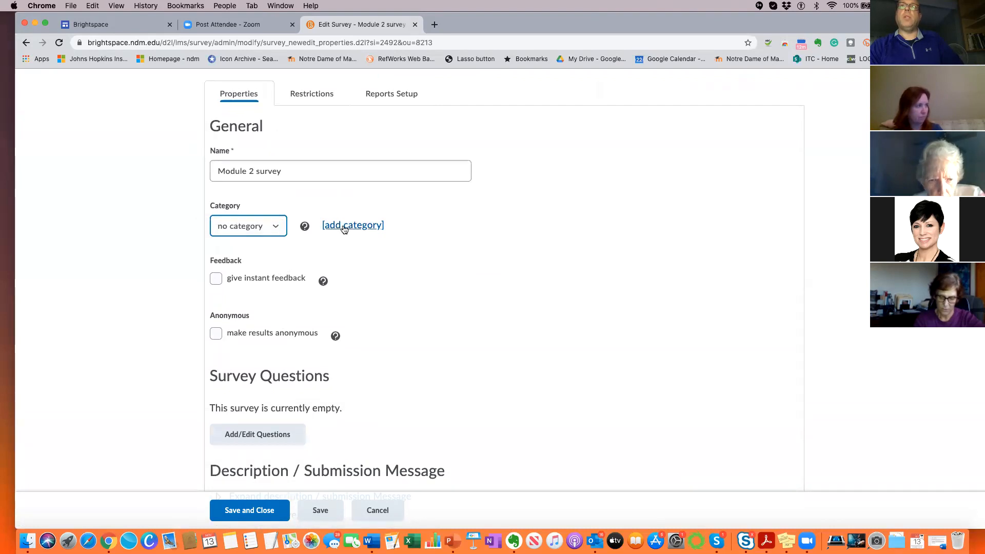
left_click(304, 226)
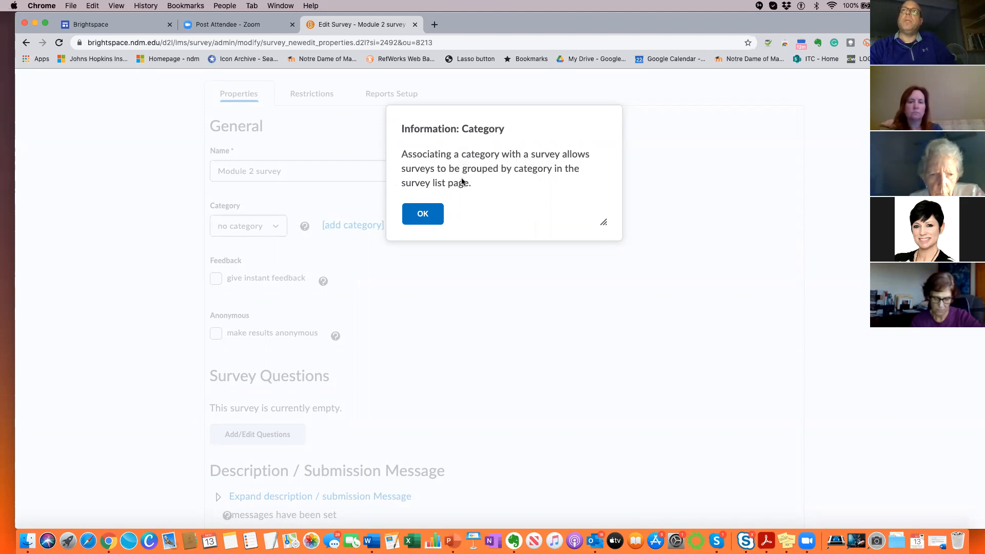
left_click(424, 215)
scroll(340, 251, "down", 4)
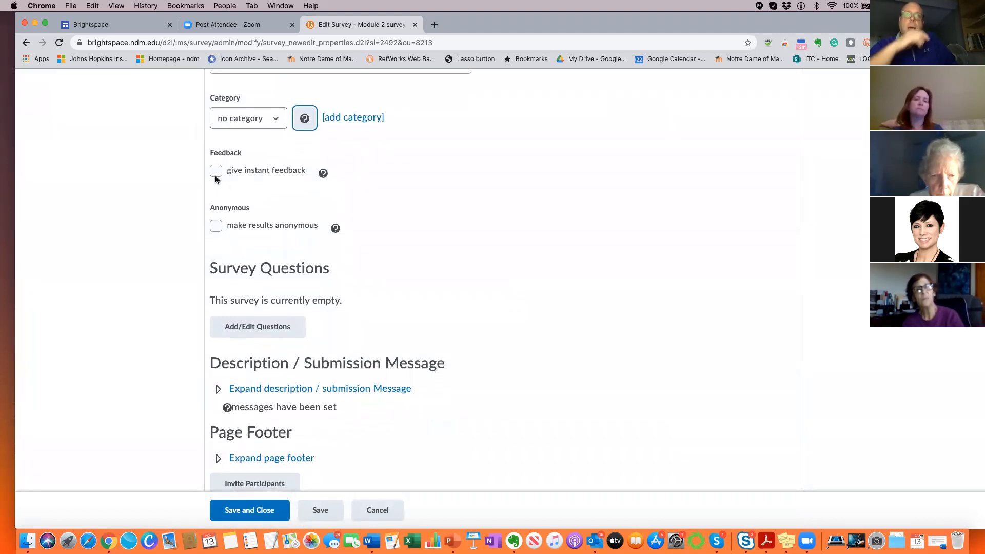
- Add a new Likert question to the Module 2 survey and title it "Module 2 Survey"
scroll(216, 178, "down", 1)
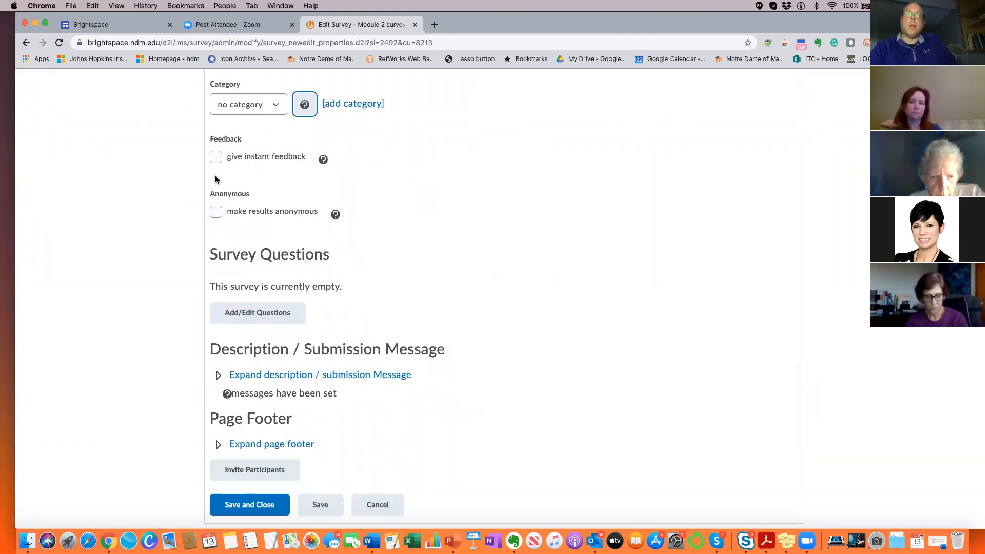
left_click(256, 318)
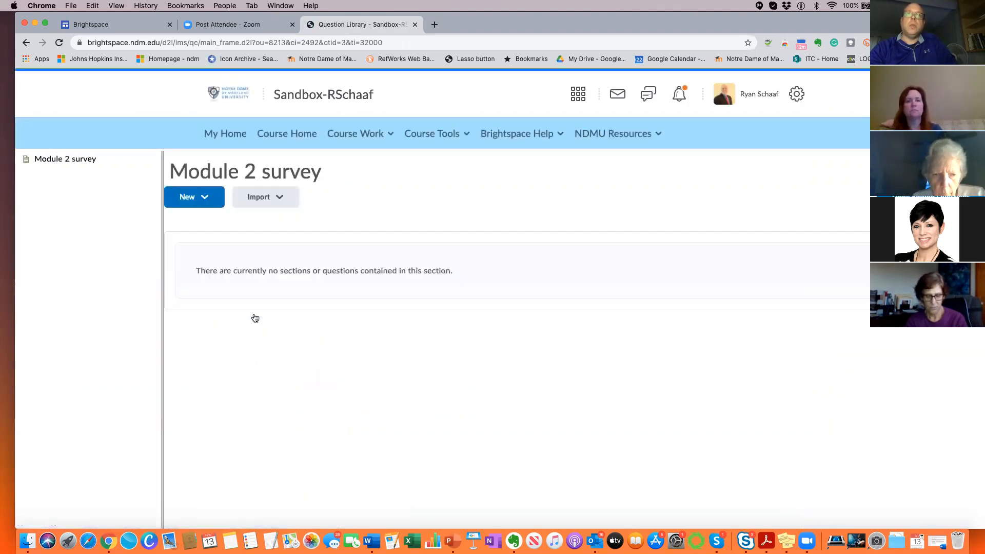
left_click(190, 200)
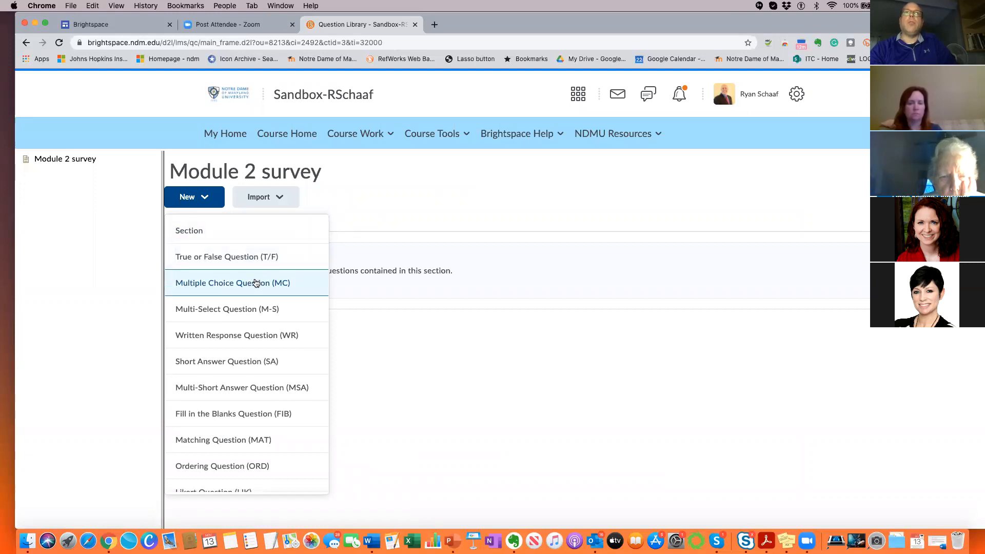
scroll(262, 288, "down", 1)
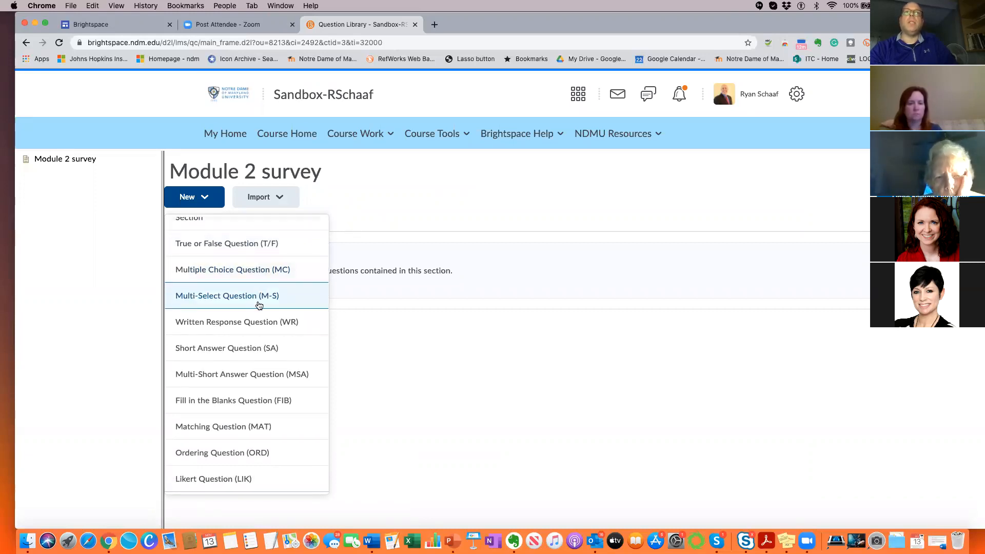
left_click(250, 482)
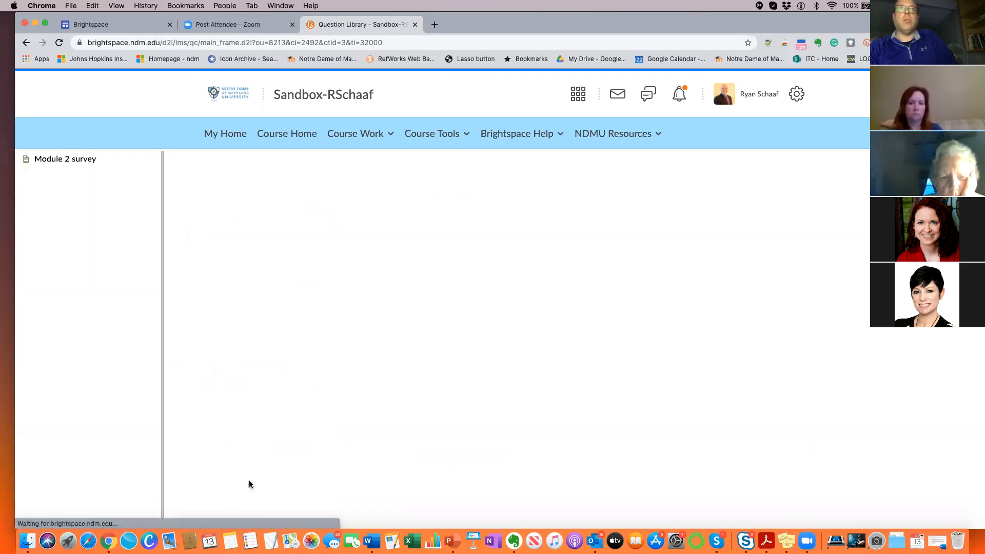
left_click(190, 252)
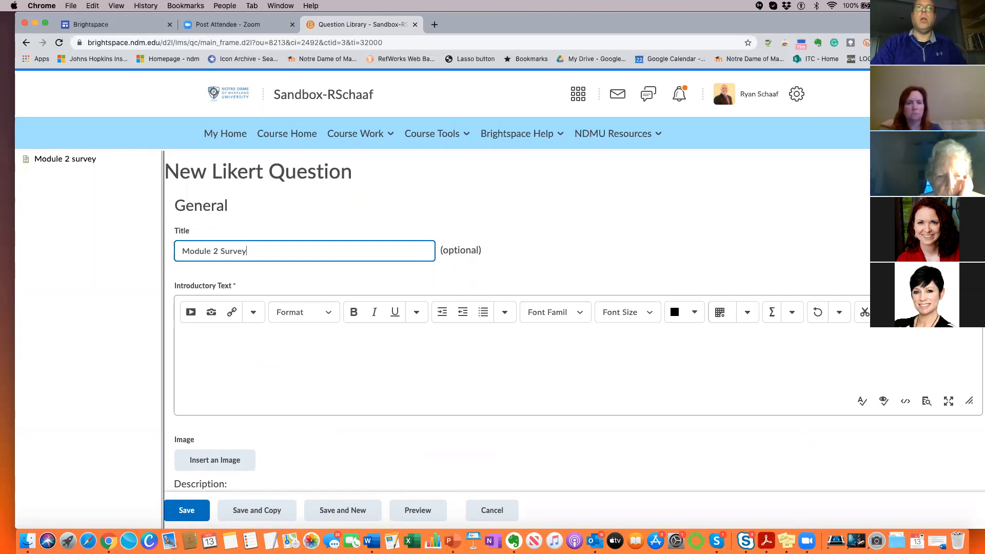
- Enter the introductory text "Select on the scale with 1 being the lowest how excited you are to learn about the solar system."
scroll(206, 371, "down", 5)
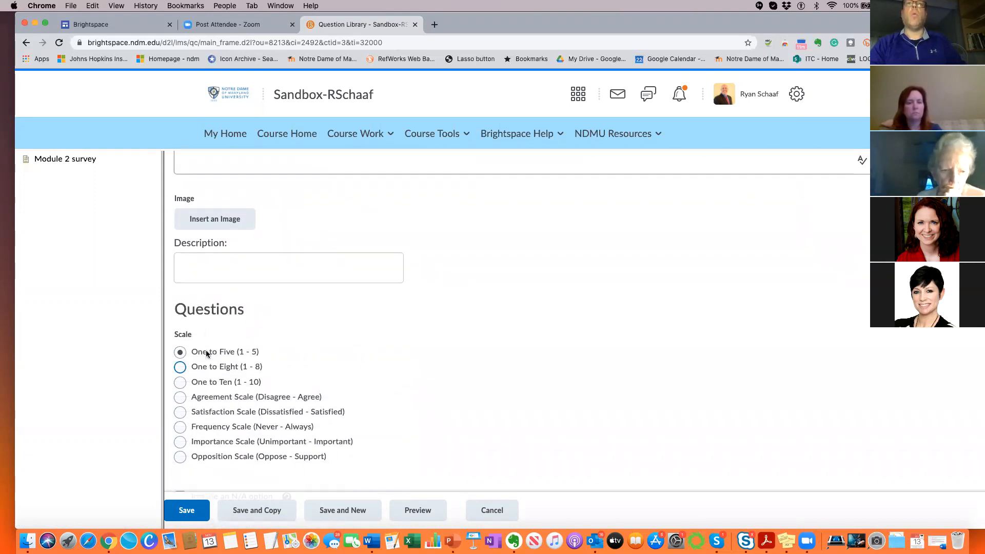
scroll(244, 350, "up", 2)
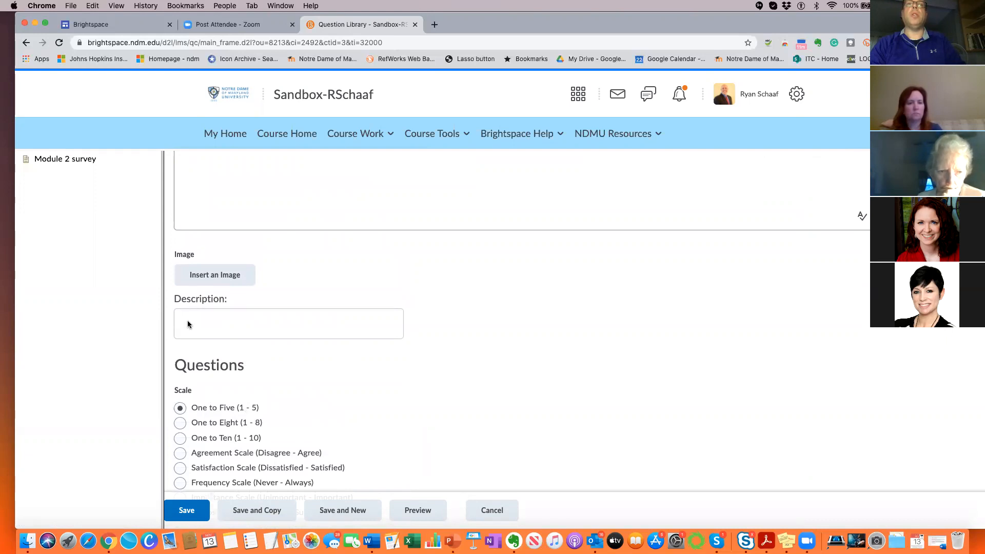
scroll(187, 324, "up", 5)
scroll(187, 323, "down", 1)
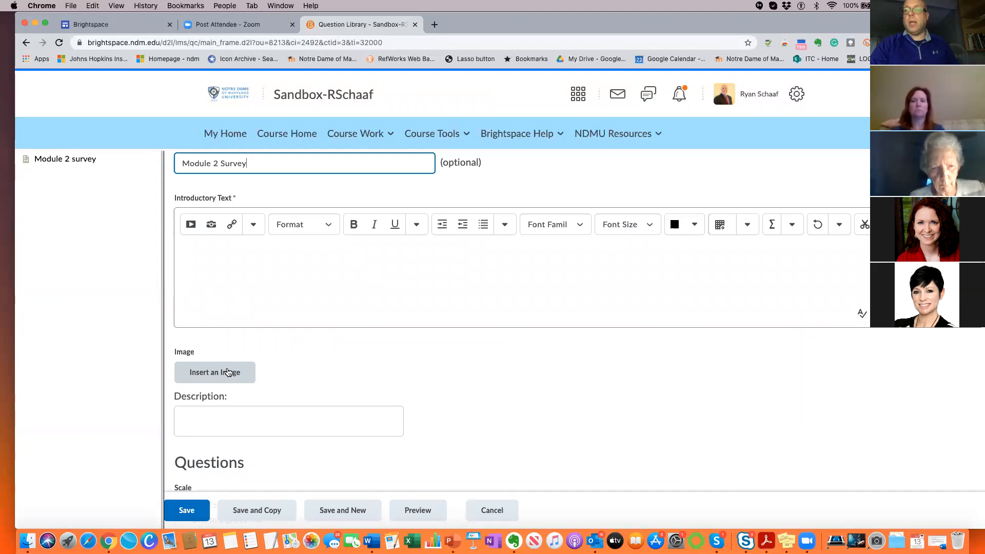
scroll(228, 372, "up", 3)
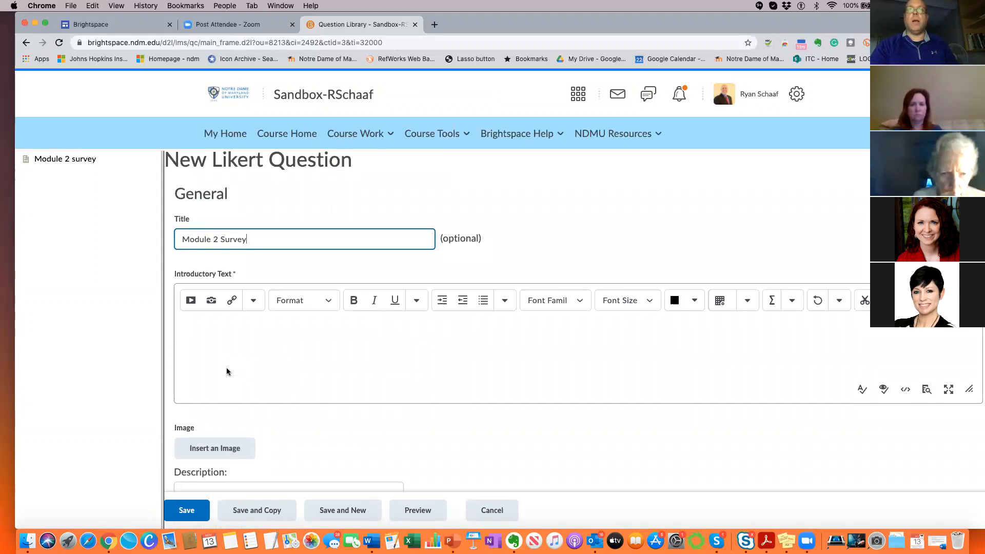
left_click(201, 344)
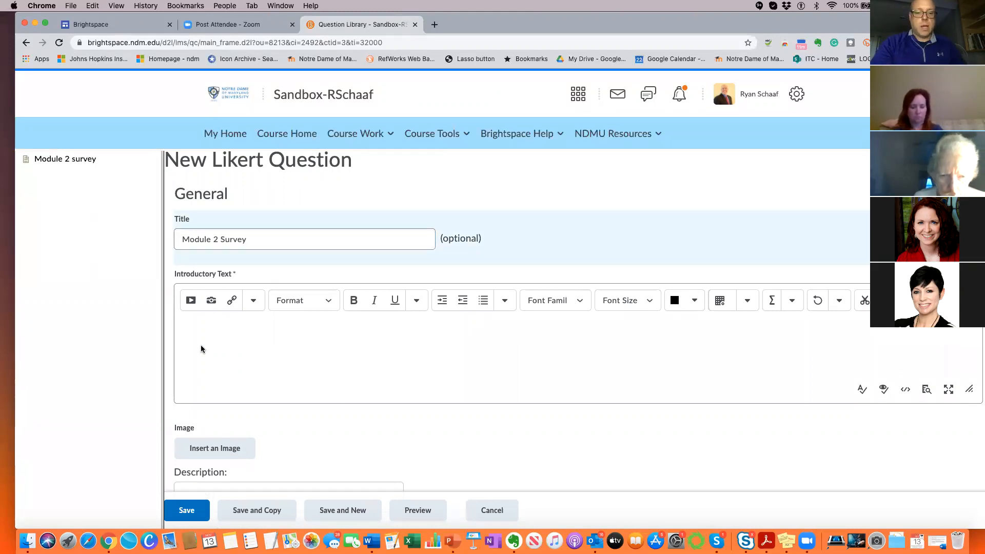
type("Se")
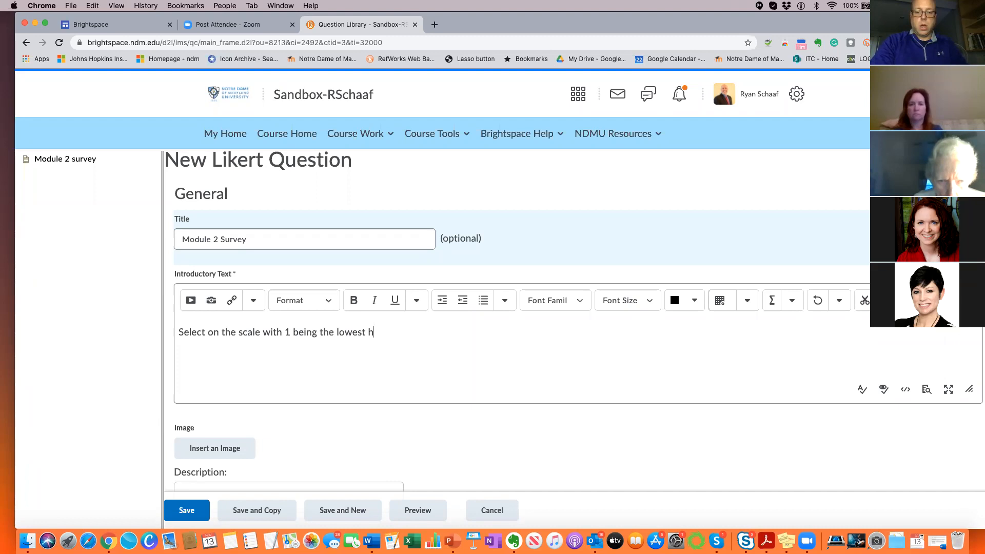
type("xcited you are to larn")
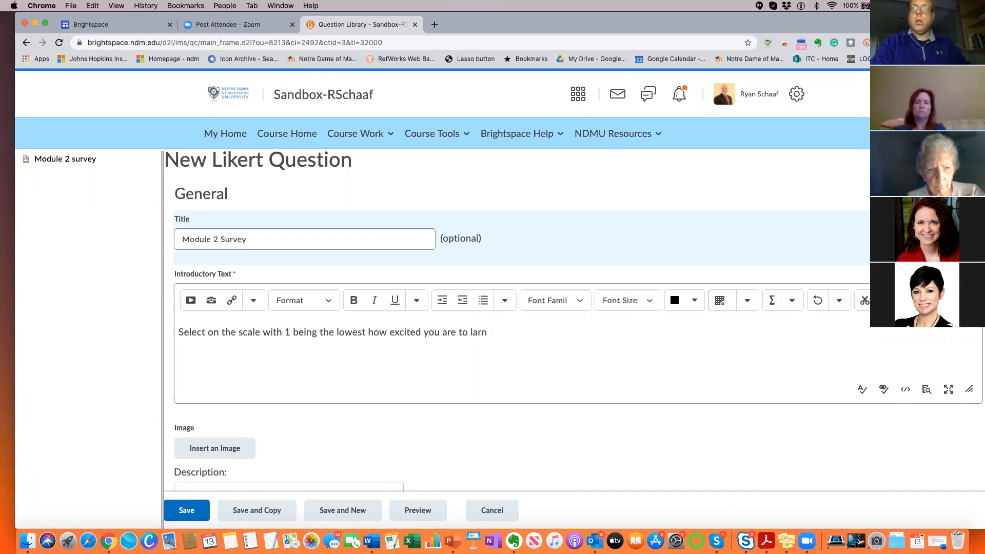
type("abou")
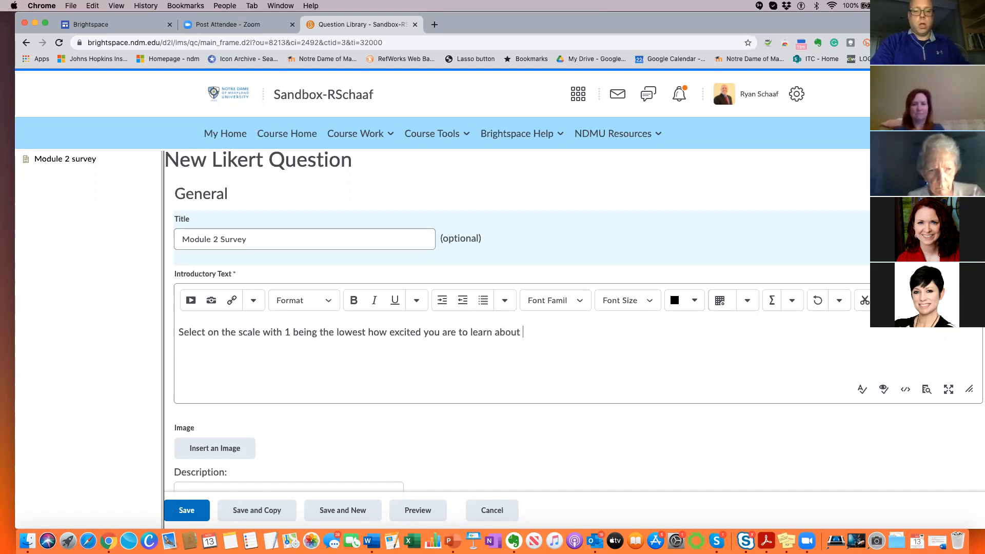
type("t")
type("stem.")
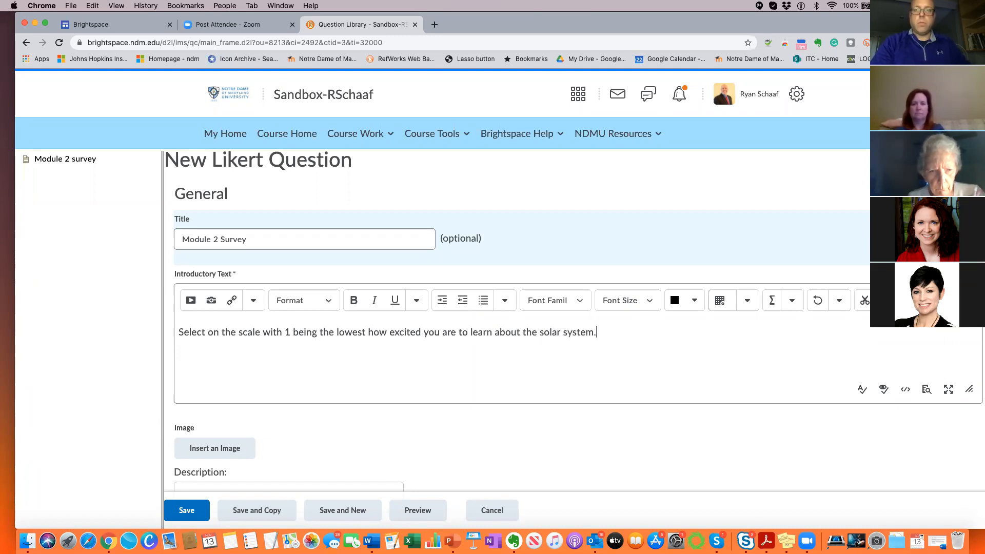
- Choose the One to Five (1 - 5) scale for the Likert question
scroll(265, 378, "down", 5)
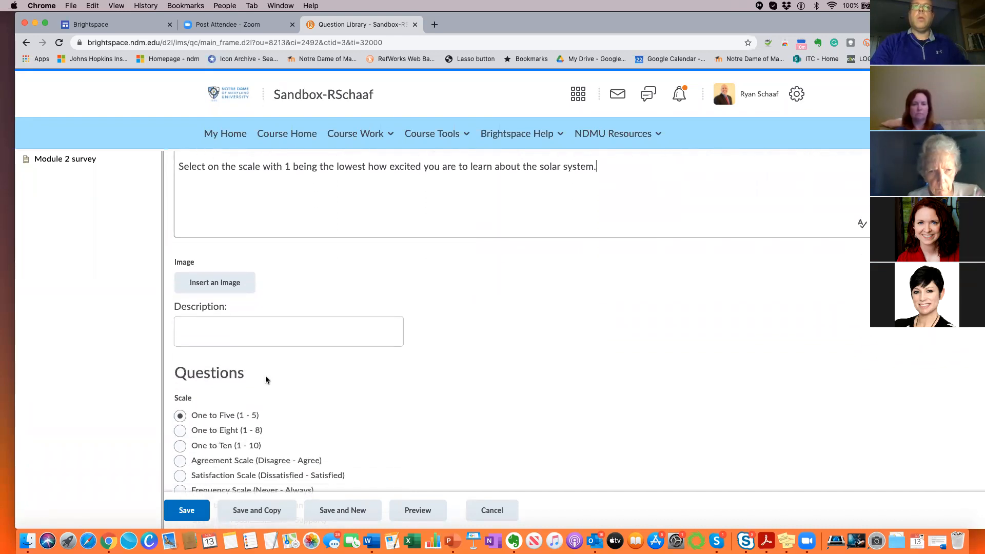
scroll(265, 379, "down", 1)
left_click(242, 380)
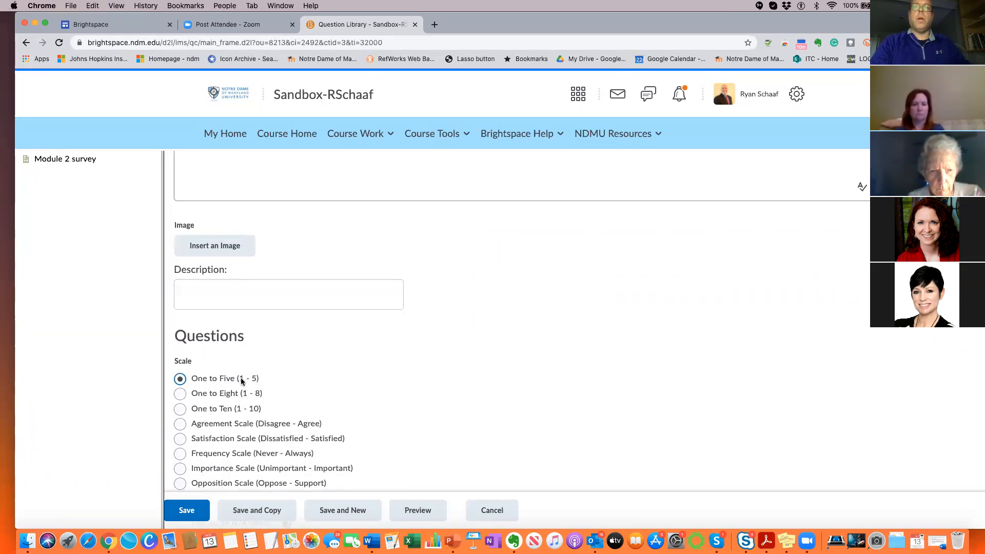
scroll(236, 403, "down", 1)
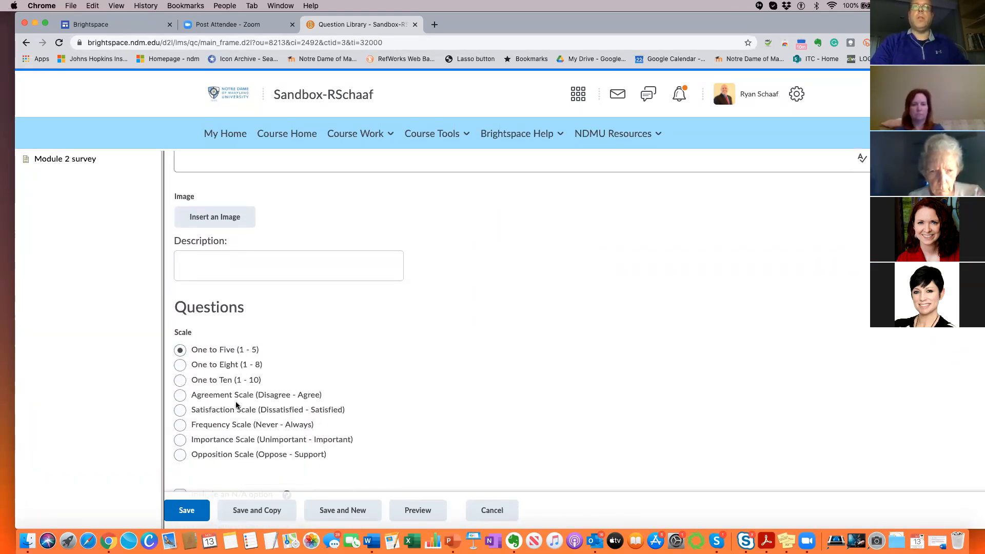
scroll(282, 399, "down", 1)
- Review the Likert question's two option values and try to save the question with both left empty
scroll(283, 398, "down", 8)
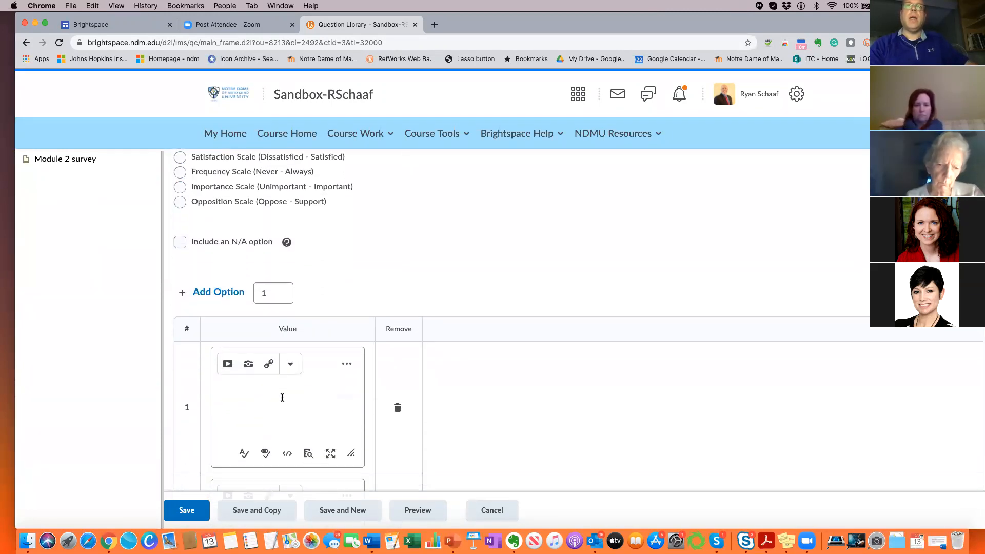
scroll(282, 399, "down", 4)
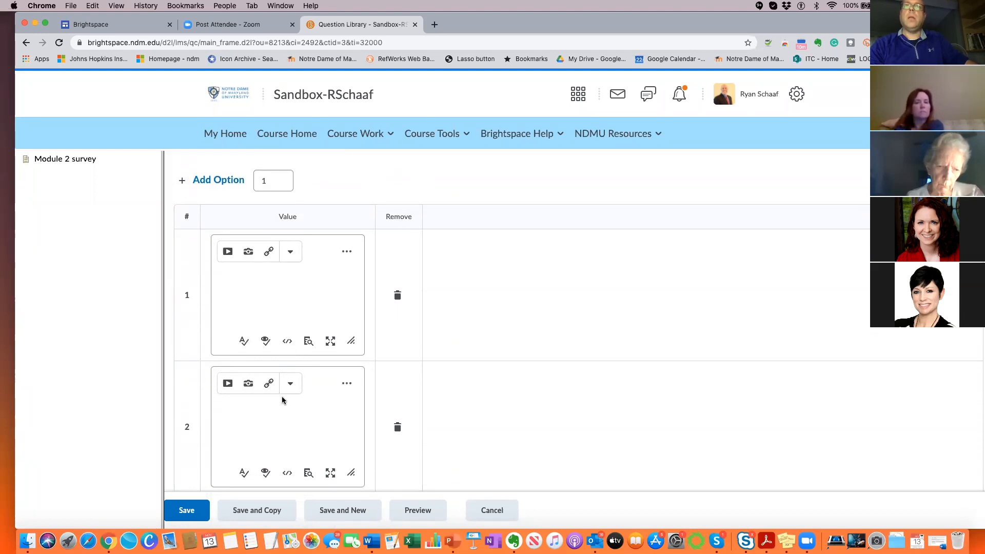
scroll(282, 401, "down", 3)
scroll(282, 400, "up", 4)
scroll(282, 398, "down", 1)
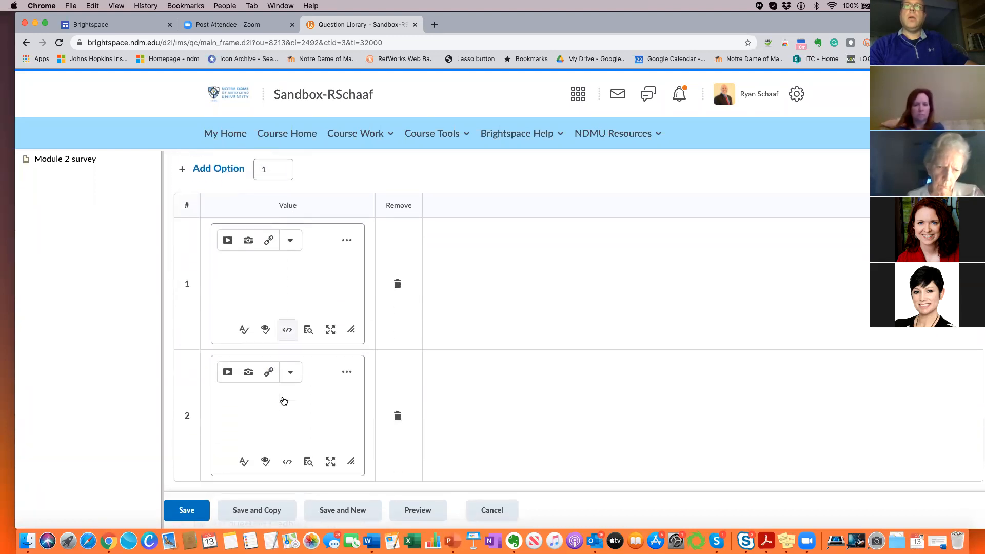
scroll(282, 397, "down", 2)
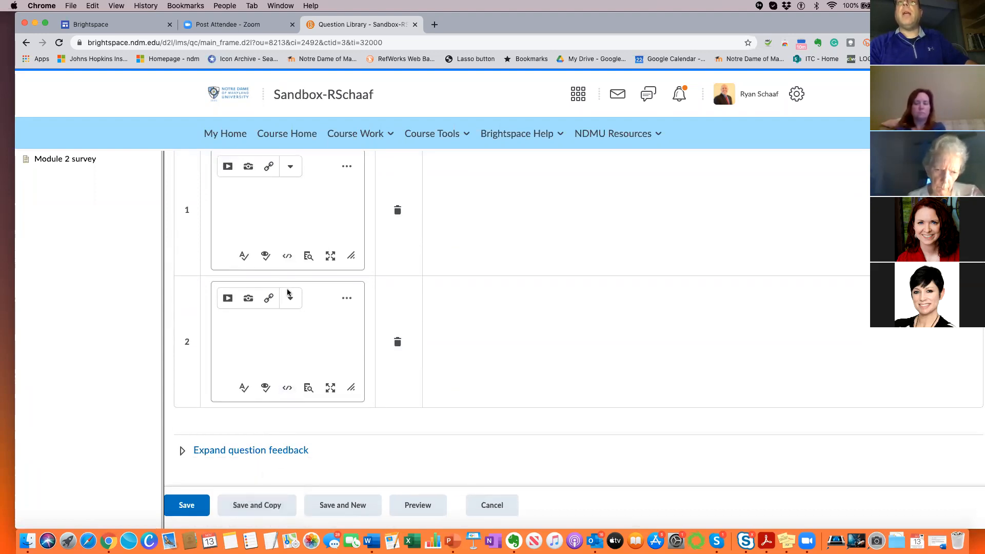
scroll(287, 280, "up", 3)
scroll(286, 268, "down", 3)
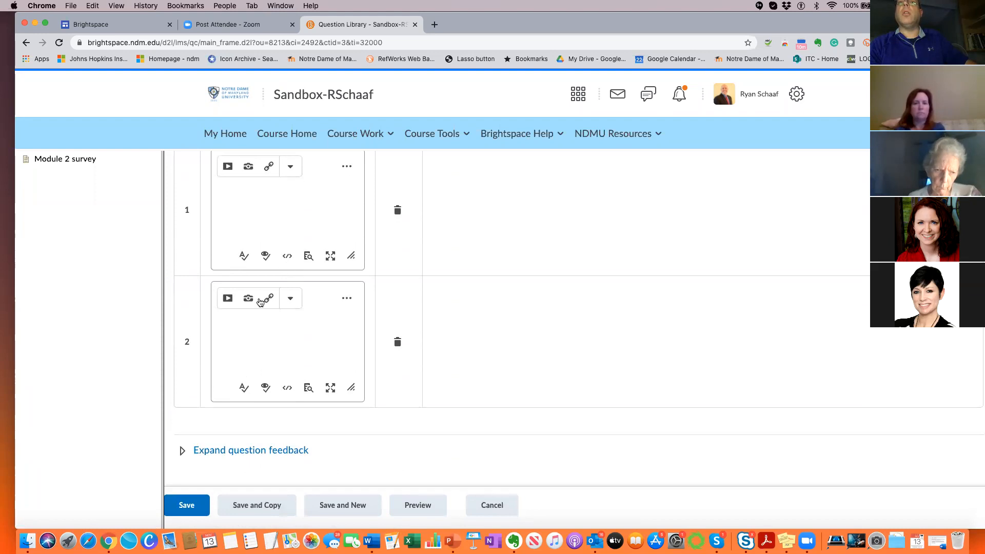
left_click(188, 508)
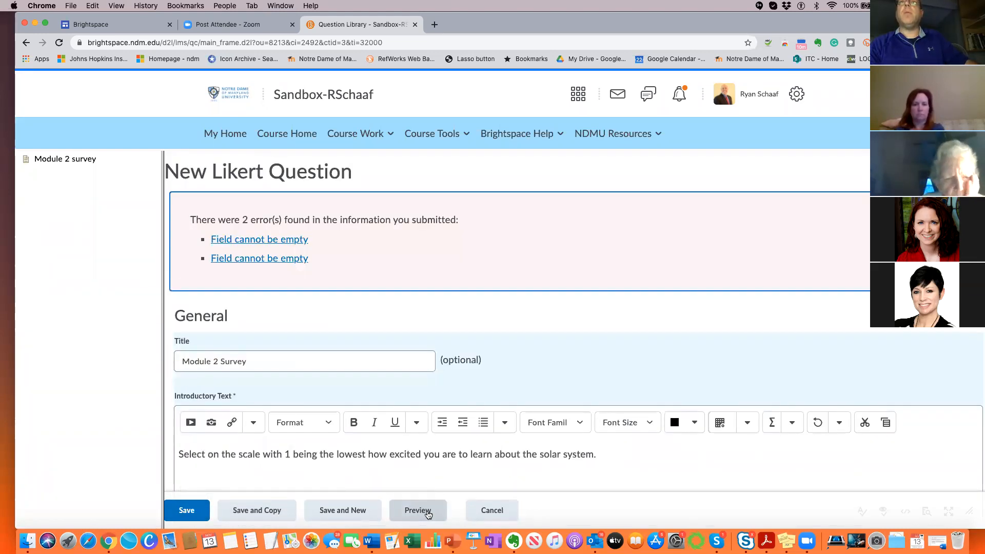
- Set the first option value to "Don't like" and the second to "Really like", and save the Likert question
scroll(261, 278, "down", 2)
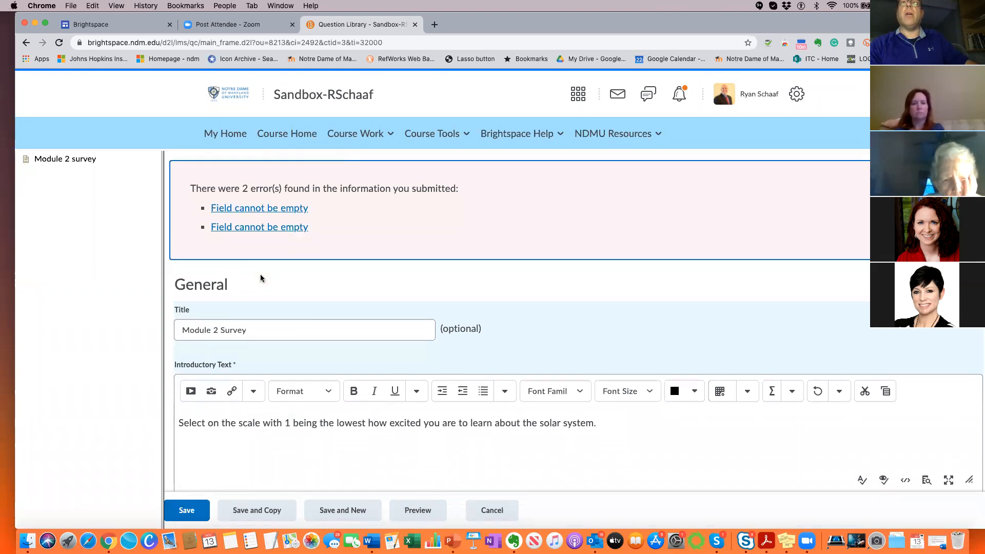
scroll(260, 277, "down", 13)
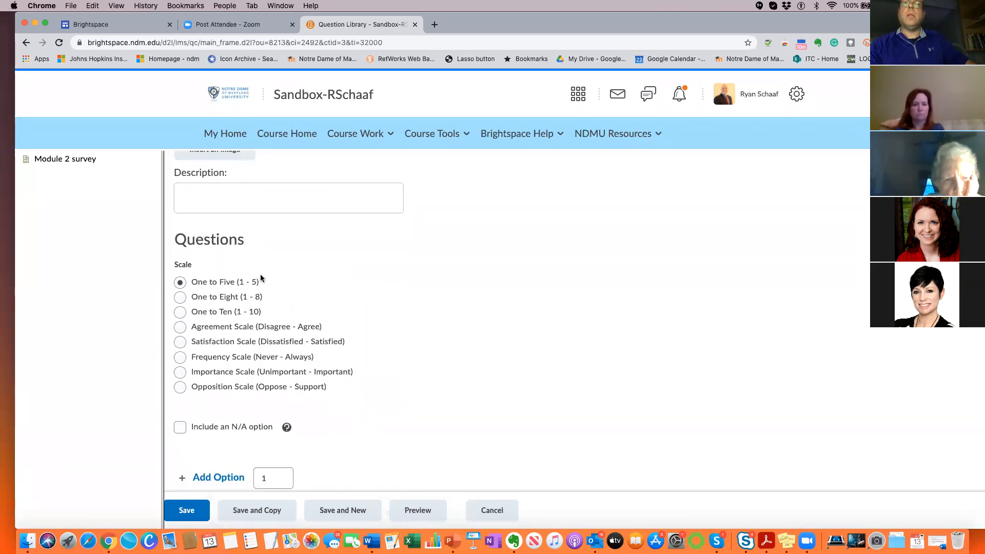
scroll(261, 278, "down", 4)
left_click(250, 323)
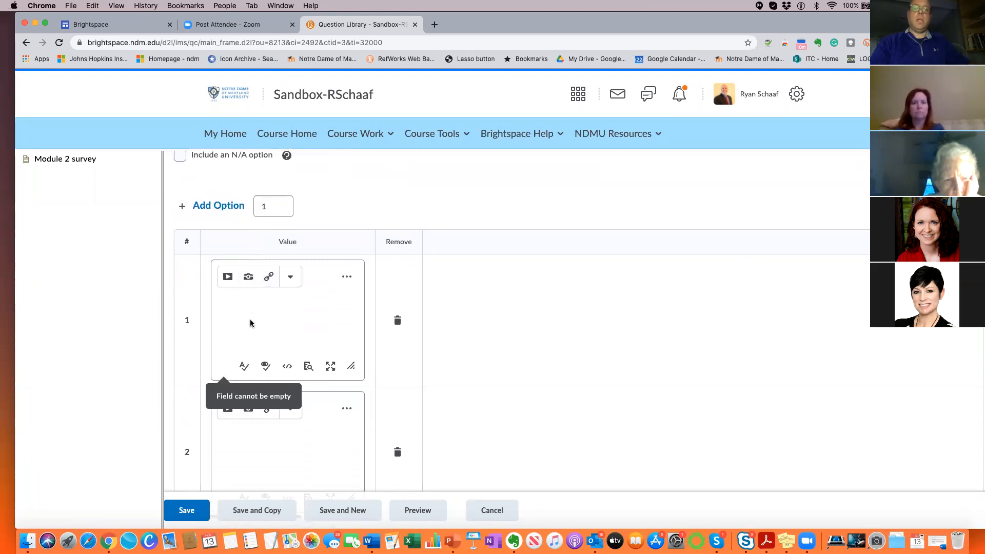
type("Don't like")
left_click(228, 434)
type("Really like")
scroll(241, 462, "down", 1)
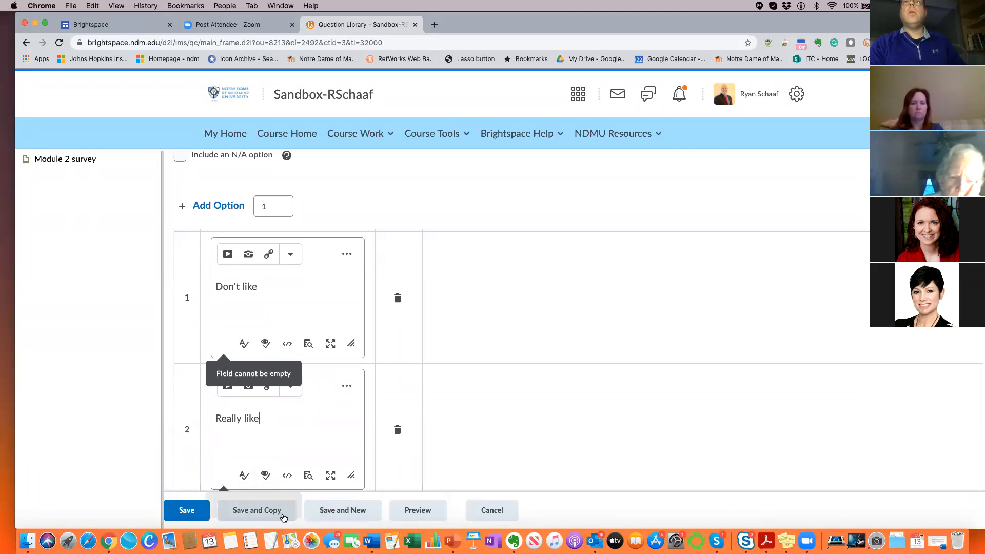
left_click(187, 513)
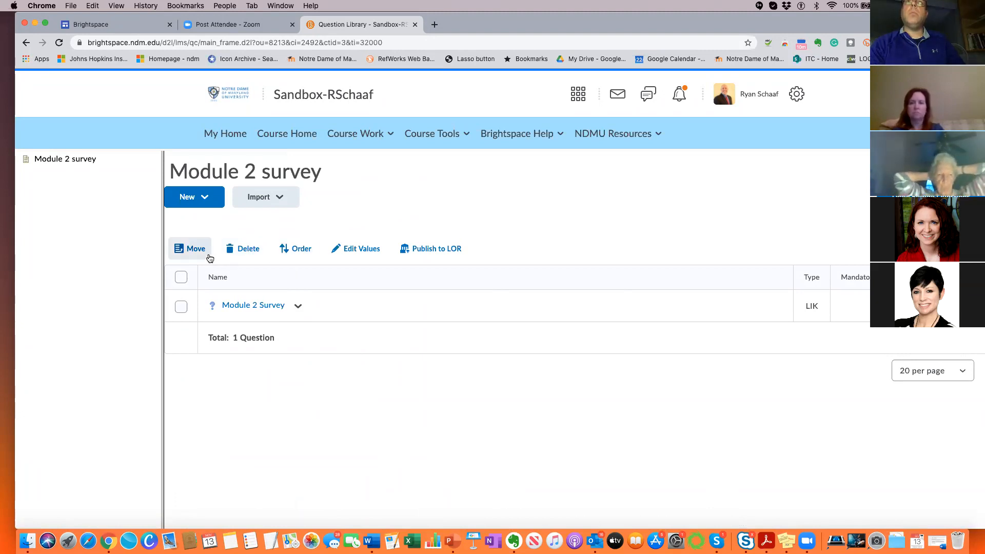
- Reopen the saved Likert question and preview how it appears when taken, shifting the browser window to view the whole rating scale
left_click(255, 306)
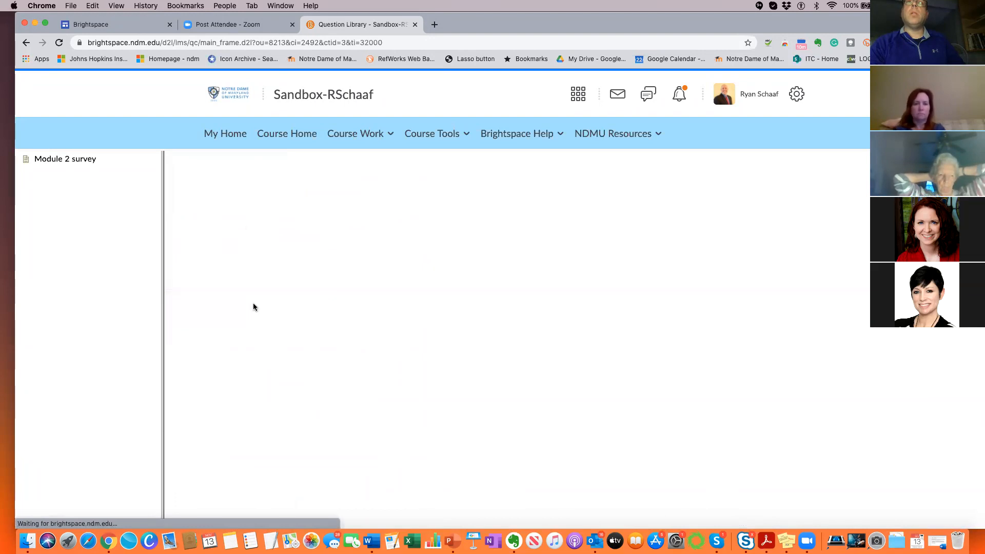
scroll(347, 282, "down", 10)
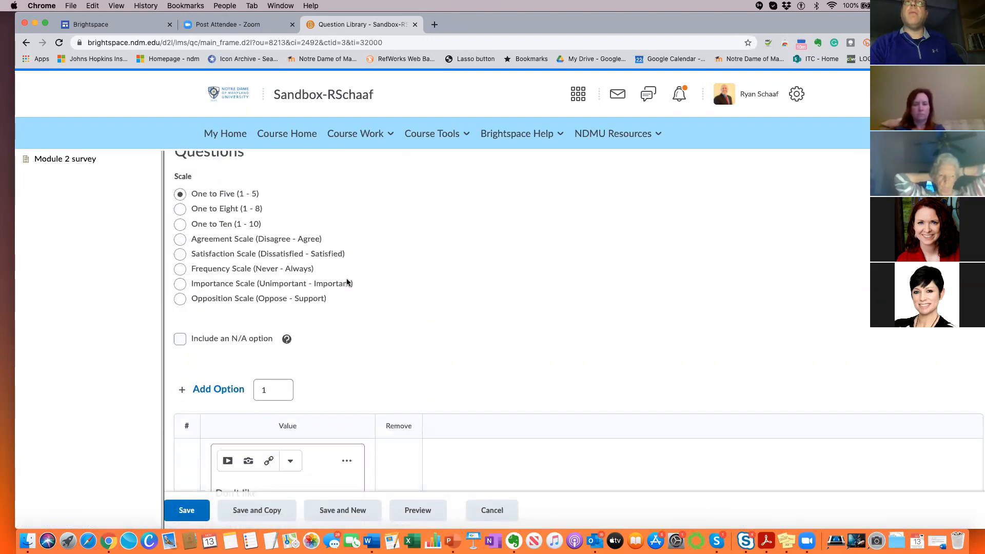
scroll(347, 282, "down", 5)
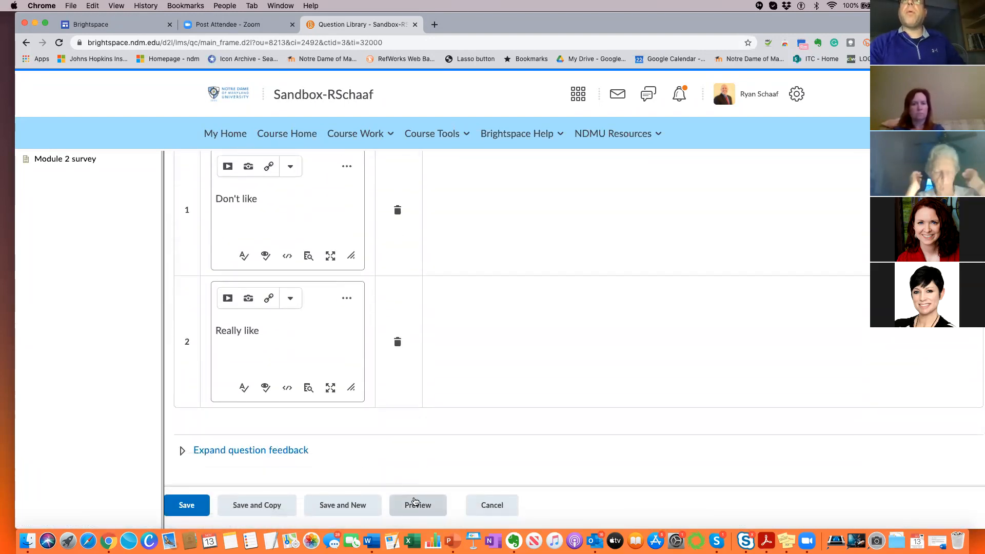
left_click(418, 503)
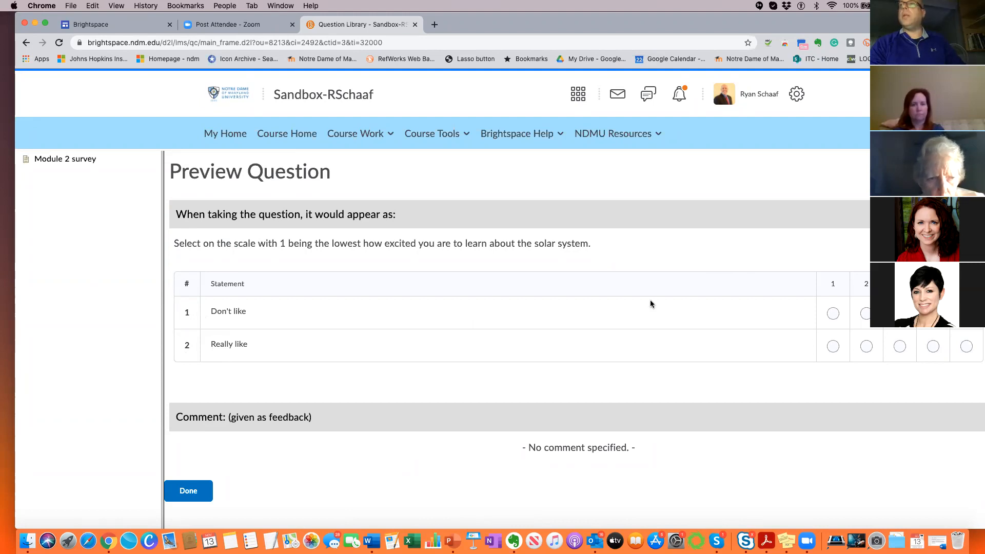
left_click_drag(785, 27, 715, 26)
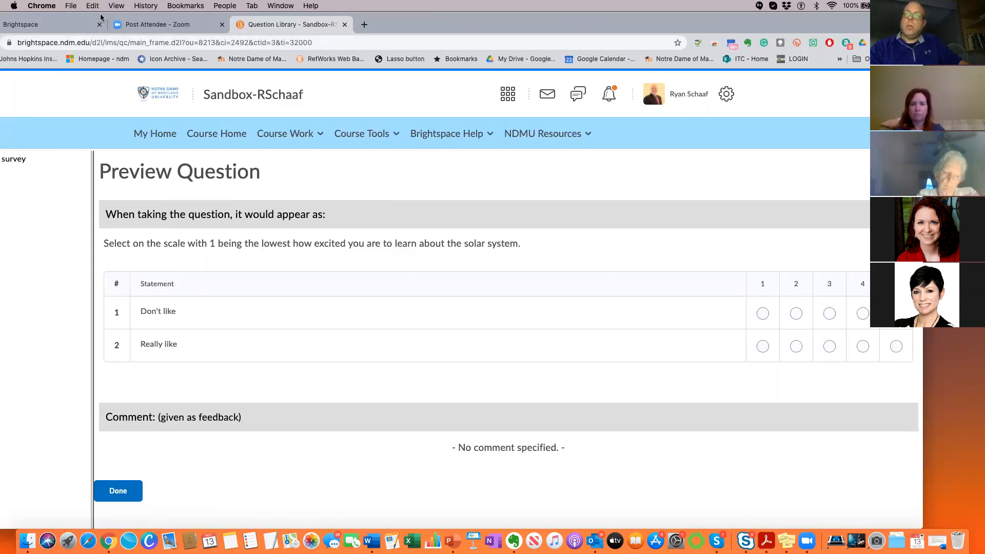
left_click_drag(101, 18, 157, 15)
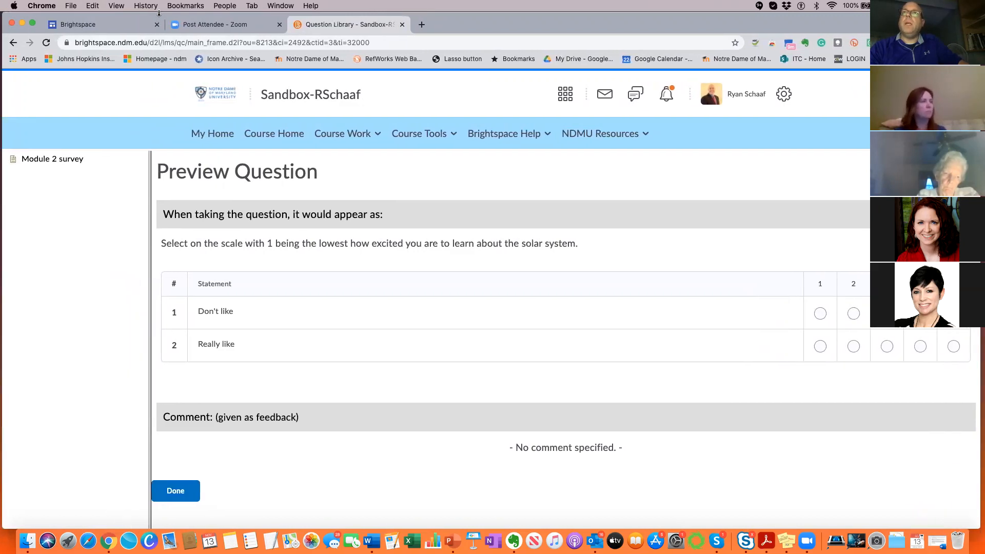
- Return to the sandbox course's home page, dismiss the Get Started window, and open the course Content page
left_click(370, 136)
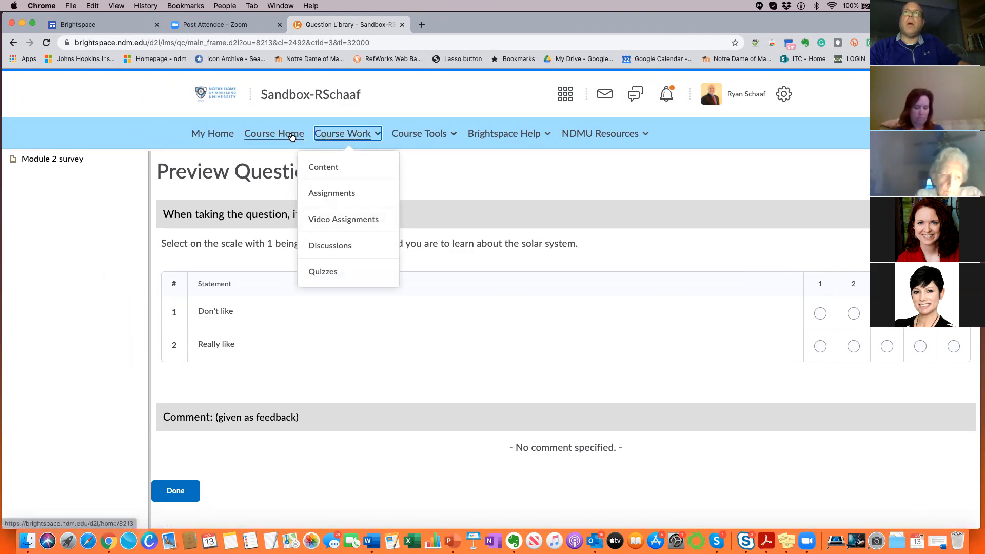
left_click(291, 134)
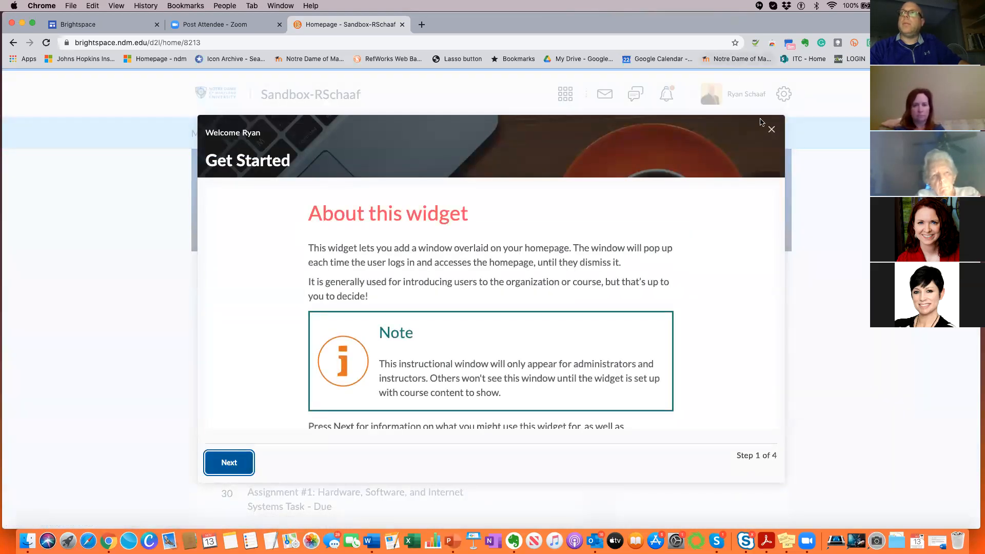
left_click(771, 128)
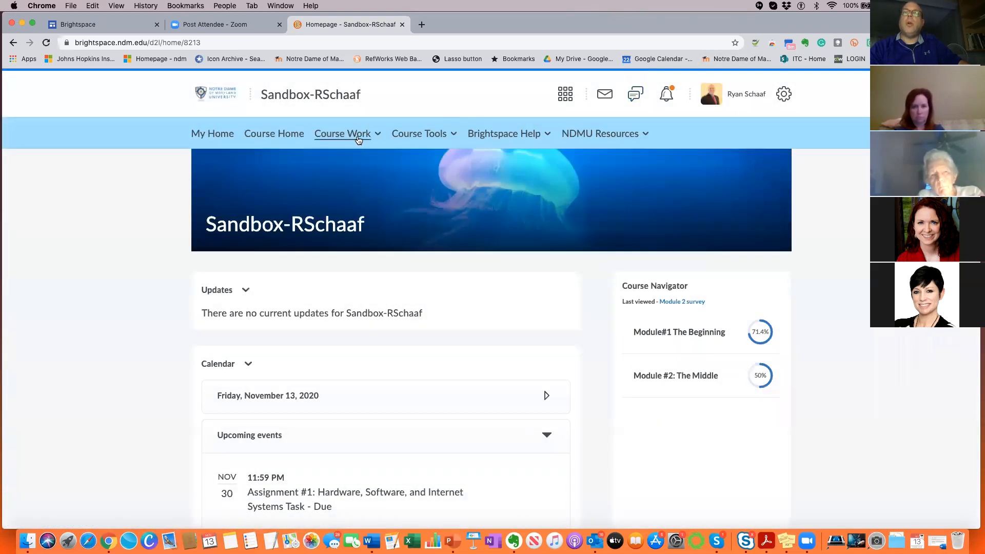
left_click(358, 140)
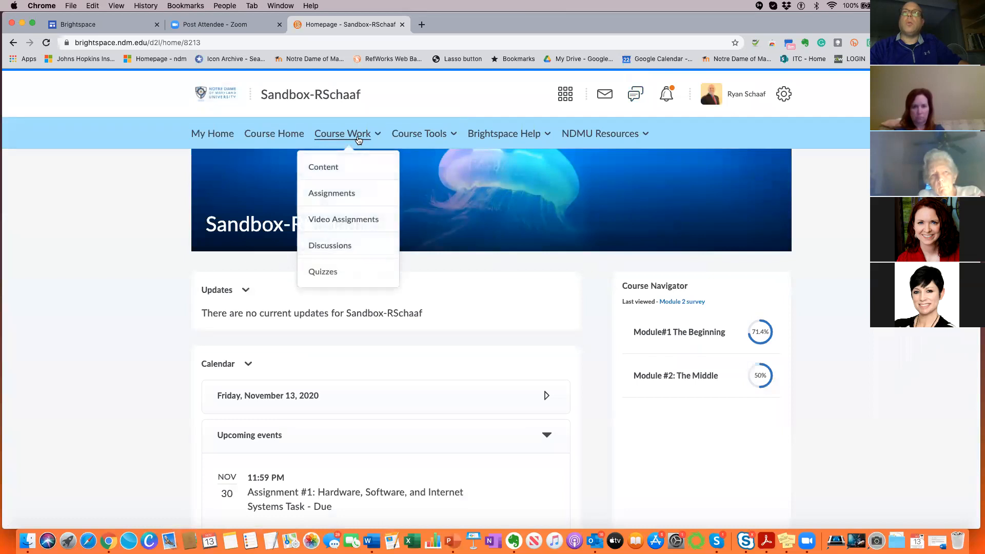
left_click(337, 169)
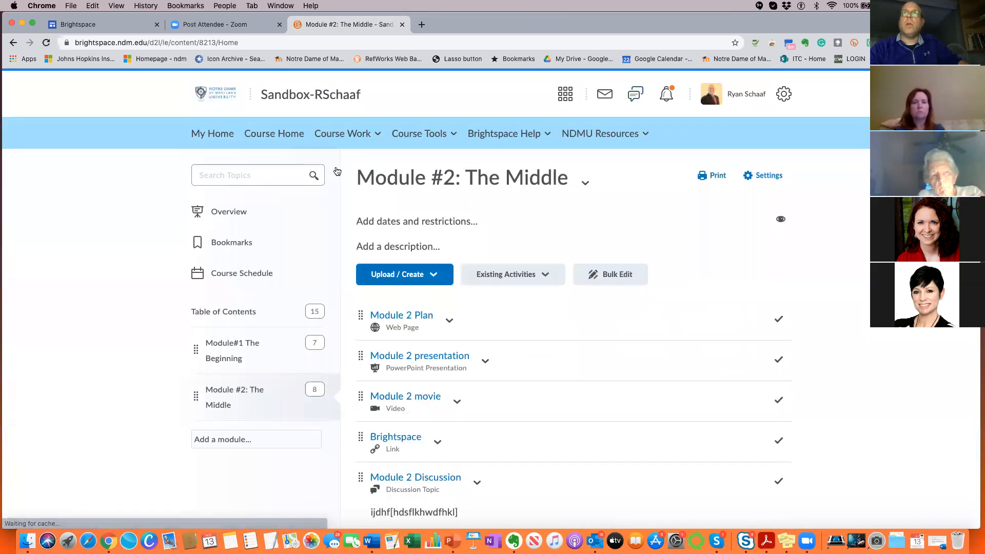
- Look through the Module #2: The Middle content list from the module plan down to the survey and sub-module field
scroll(308, 292, "down", 1)
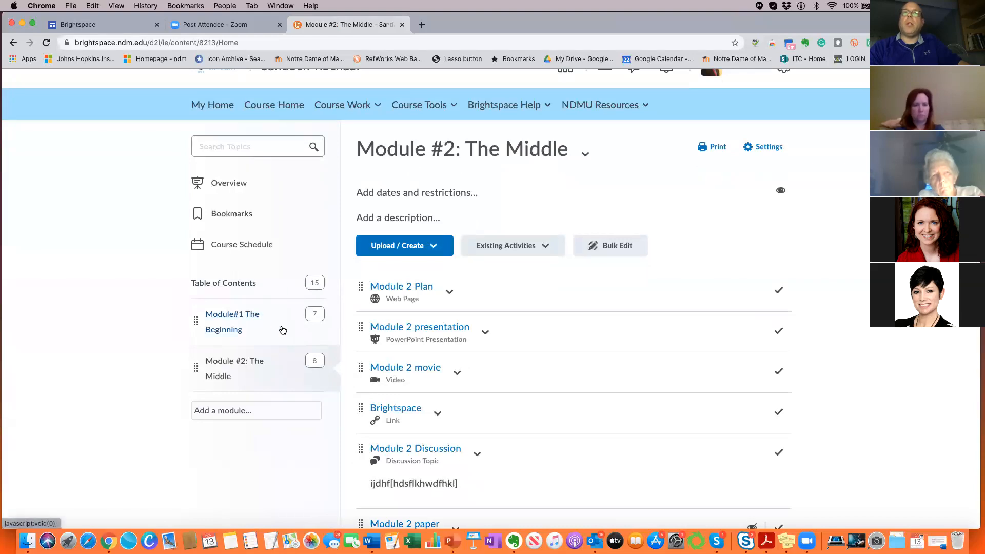
scroll(275, 359, "down", 2)
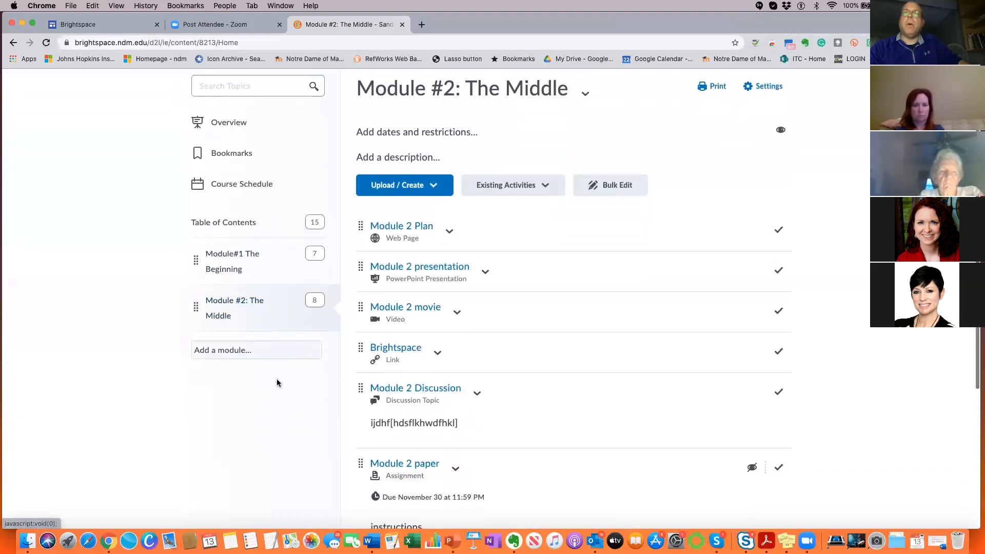
scroll(285, 422, "down", 2)
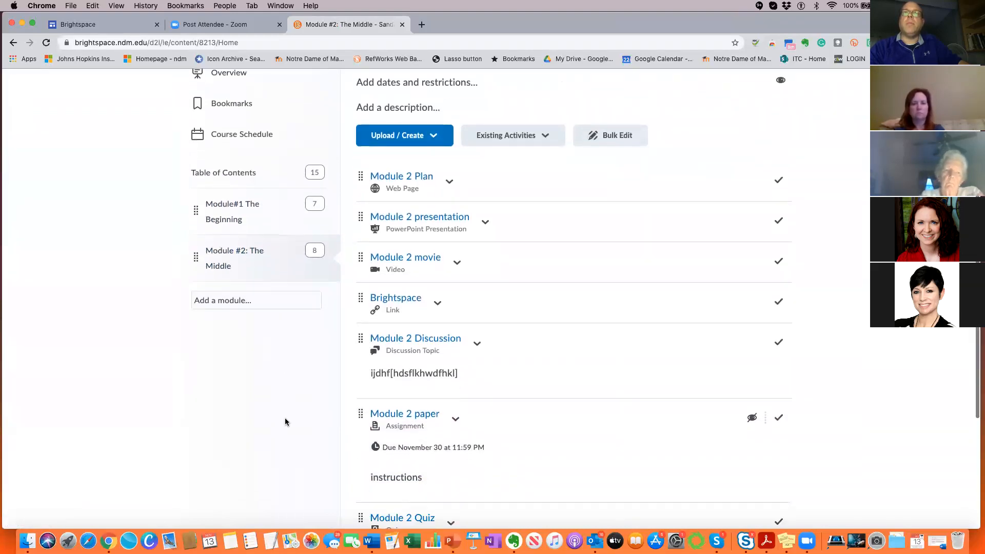
scroll(285, 417, "down", 1)
scroll(417, 242, "down", 1)
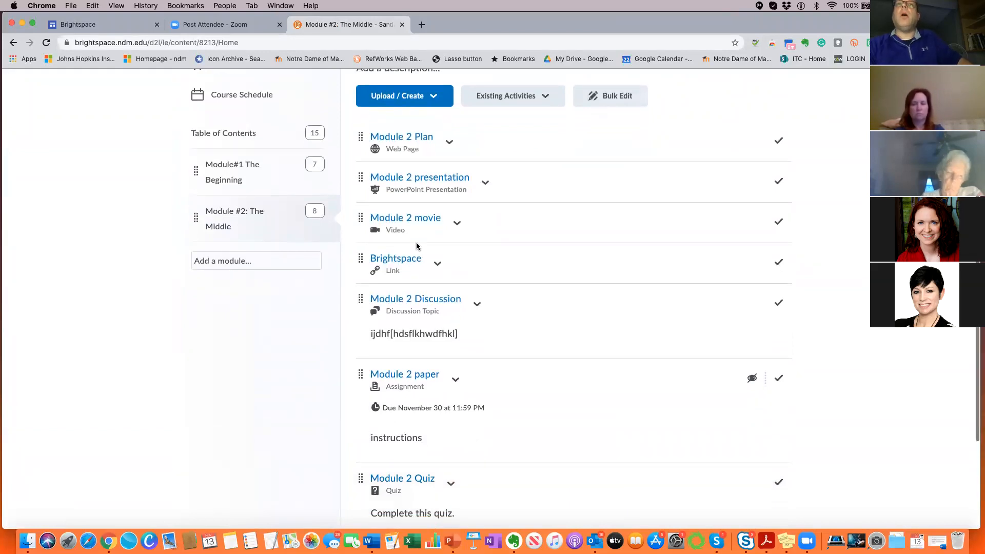
scroll(276, 287, "up", 4)
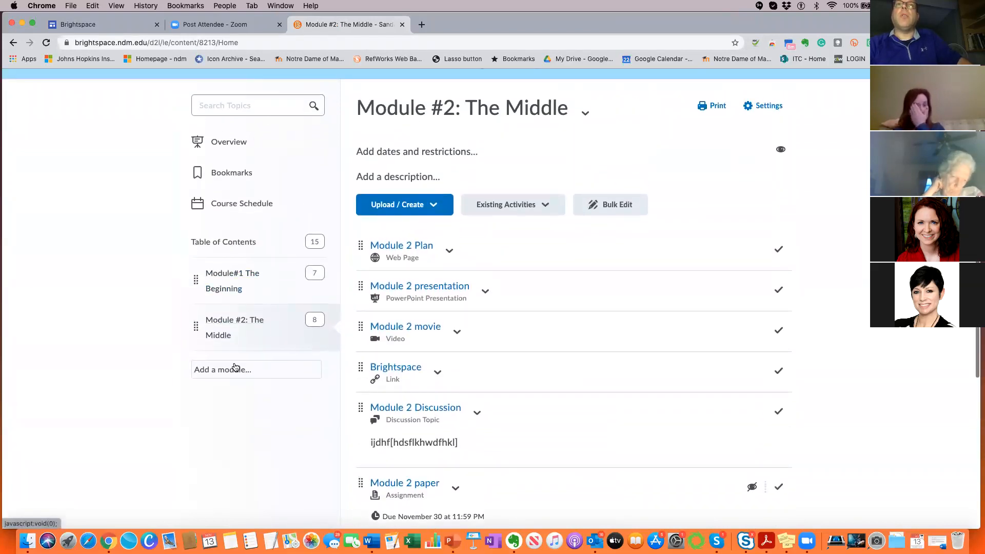
scroll(413, 329, "down", 3)
scroll(416, 331, "down", 7)
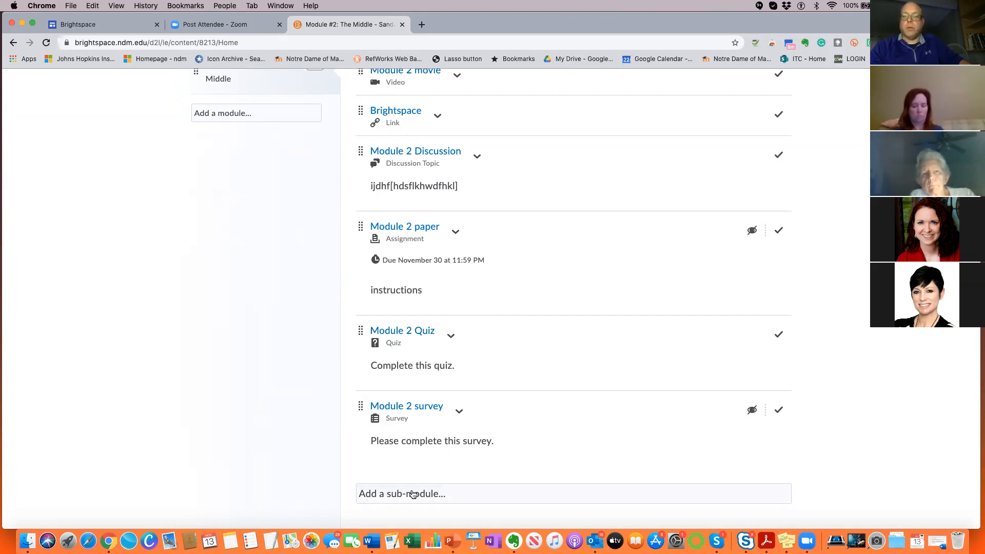
scroll(244, 452, "up", 5)
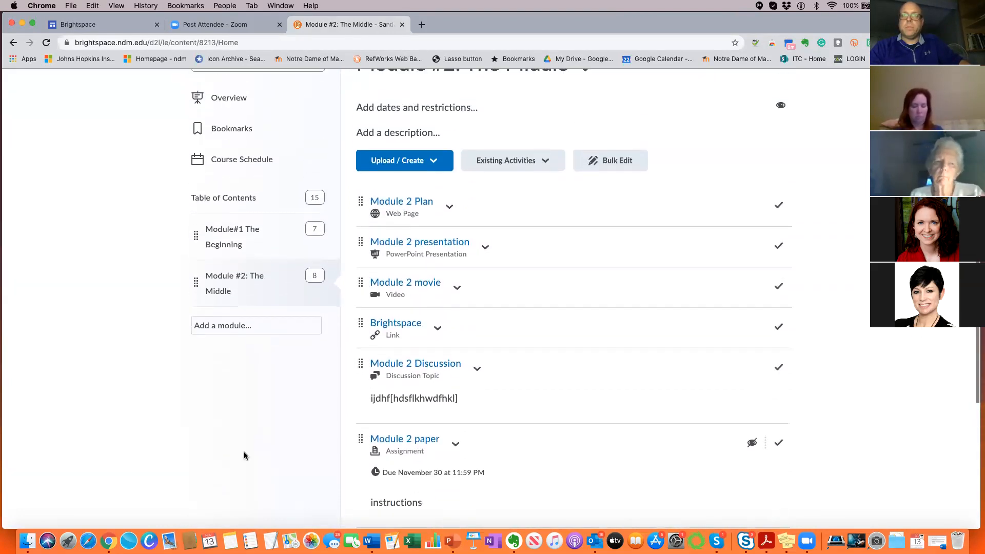
scroll(244, 451, "up", 3)
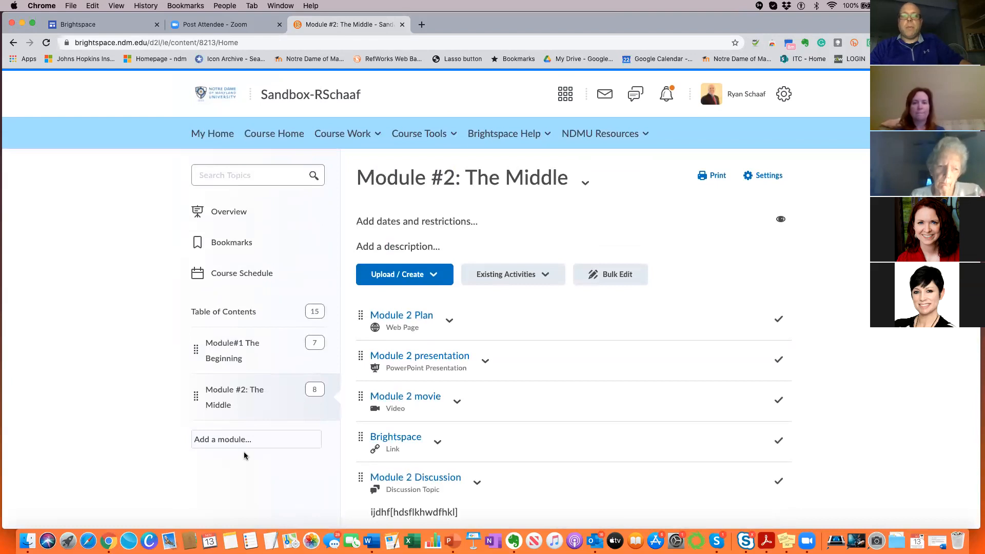
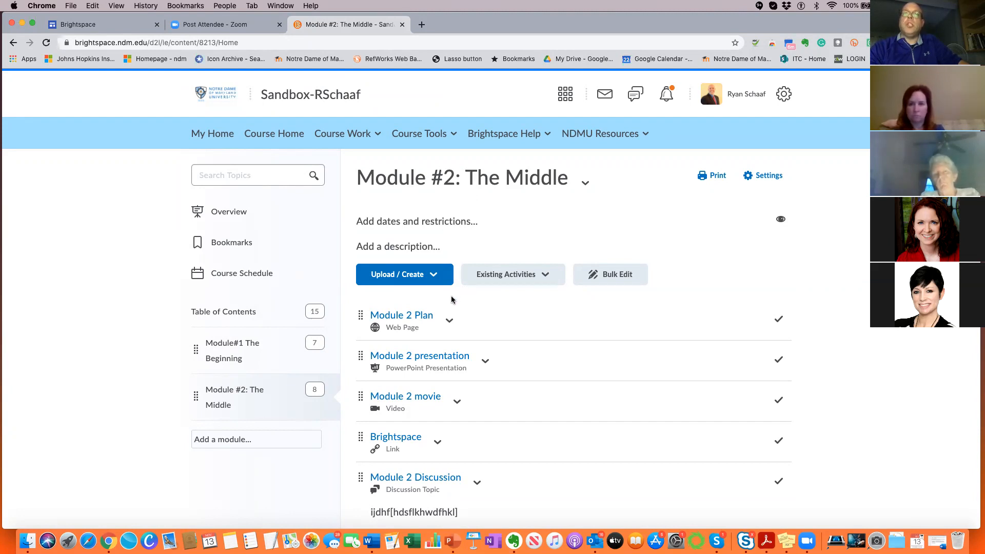
- Open the Brightspace link in Module #2 and copy the web address of the page it leads to
scroll(437, 373, "down", 1)
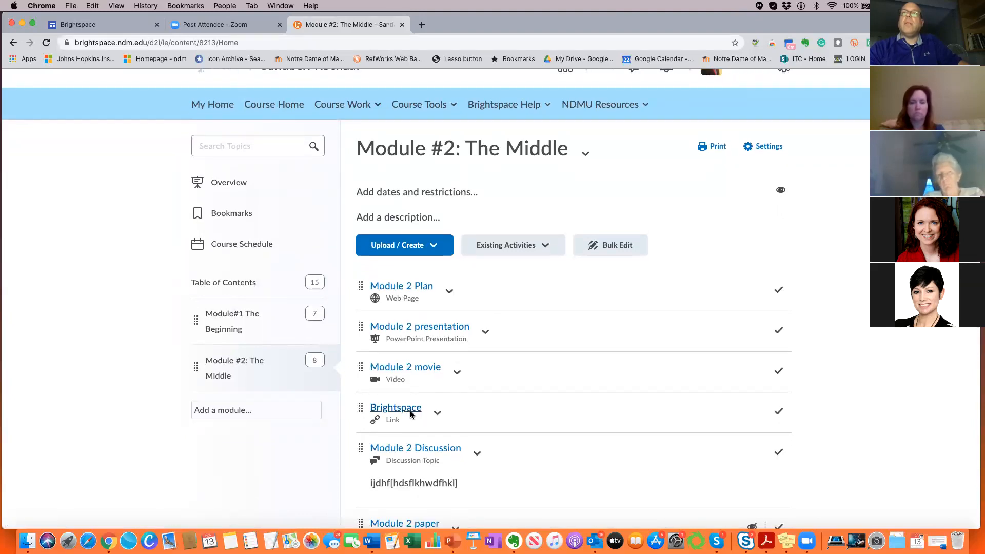
left_click(410, 407)
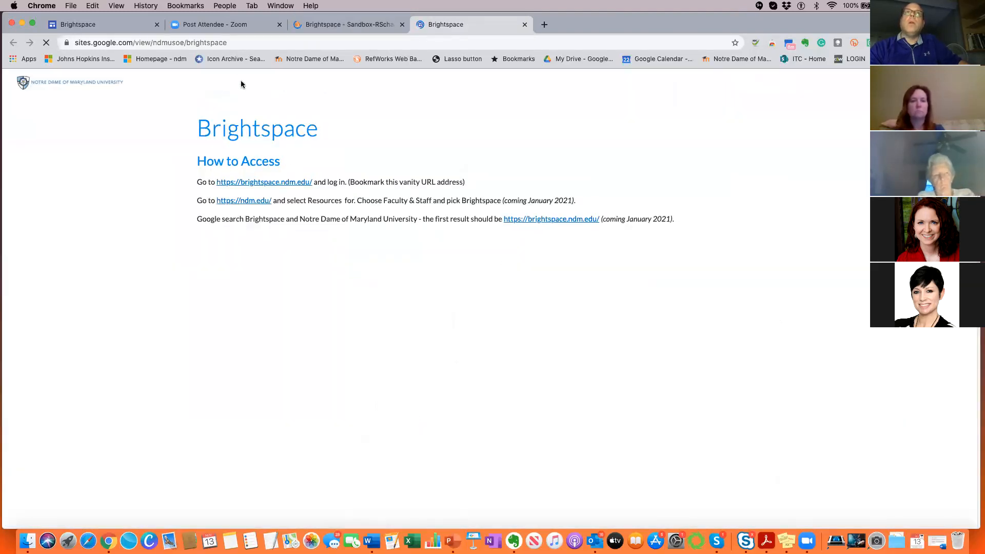
left_click(239, 44)
key("super+c")
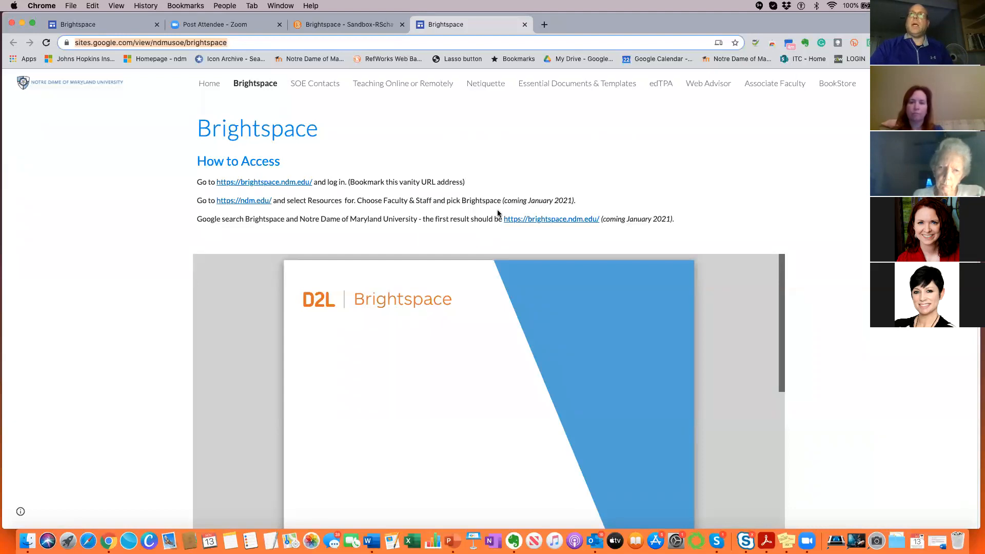
- Show the YouTube embed code for the Import Components instructor video, select the entire code, and close the embed window
left_click(32, 23)
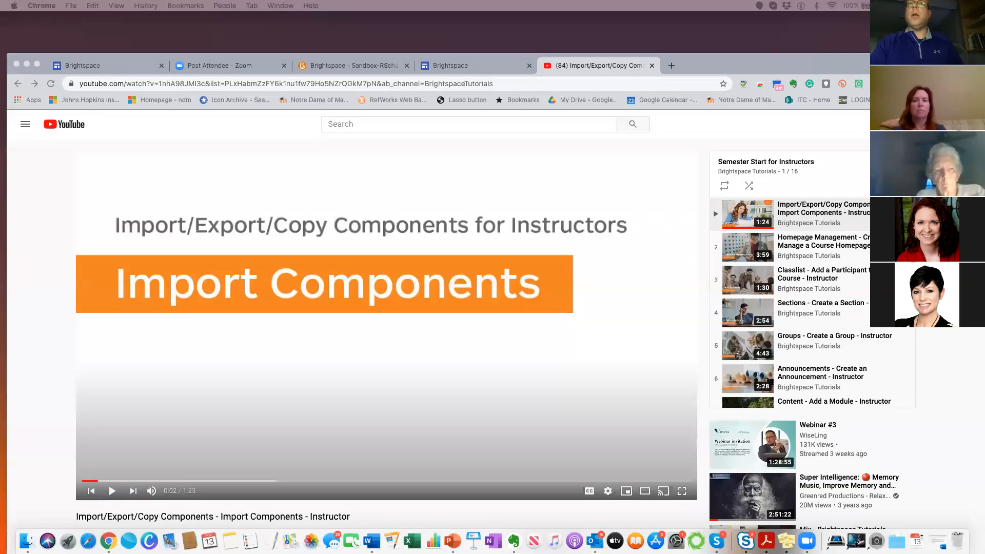
scroll(510, 426, "down", 5)
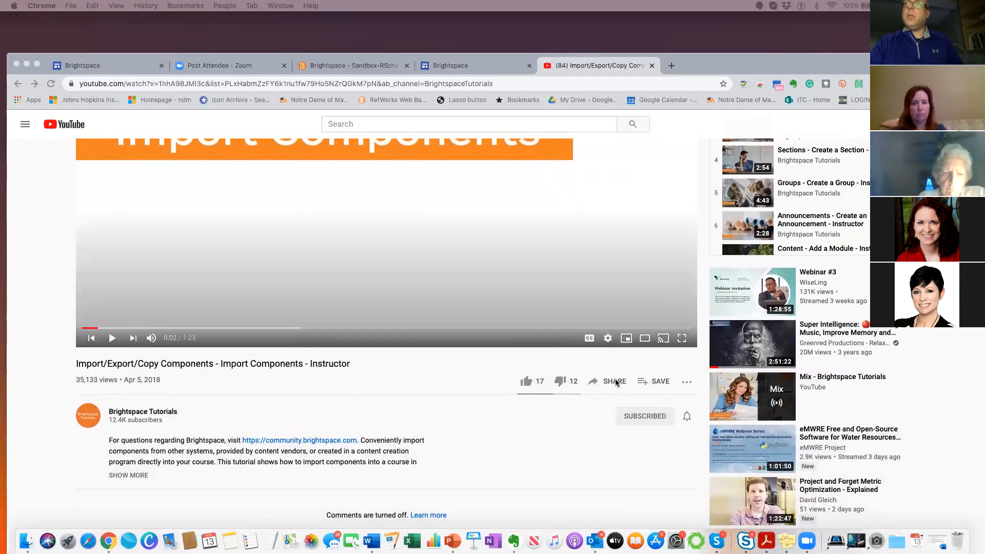
left_click(618, 383)
left_click(618, 384)
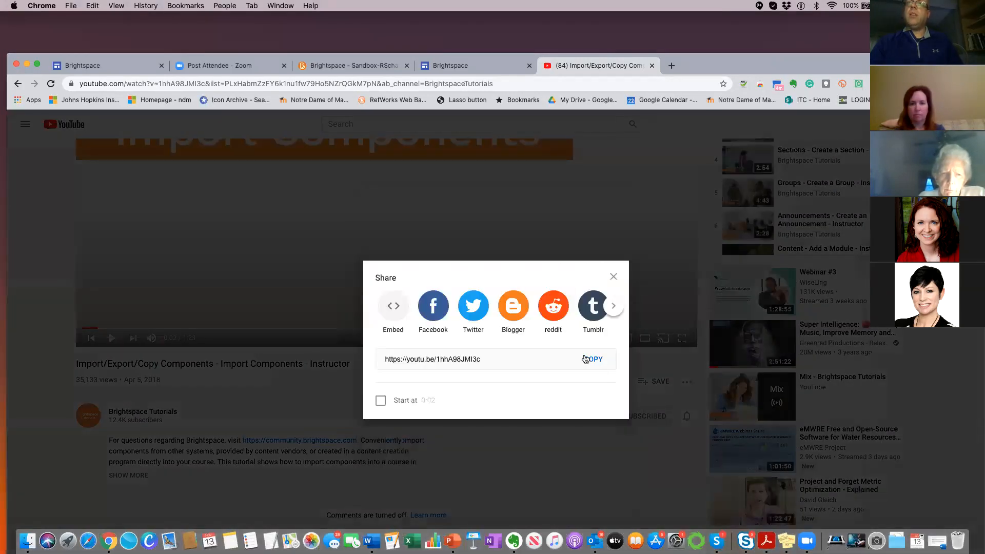
left_click(387, 312)
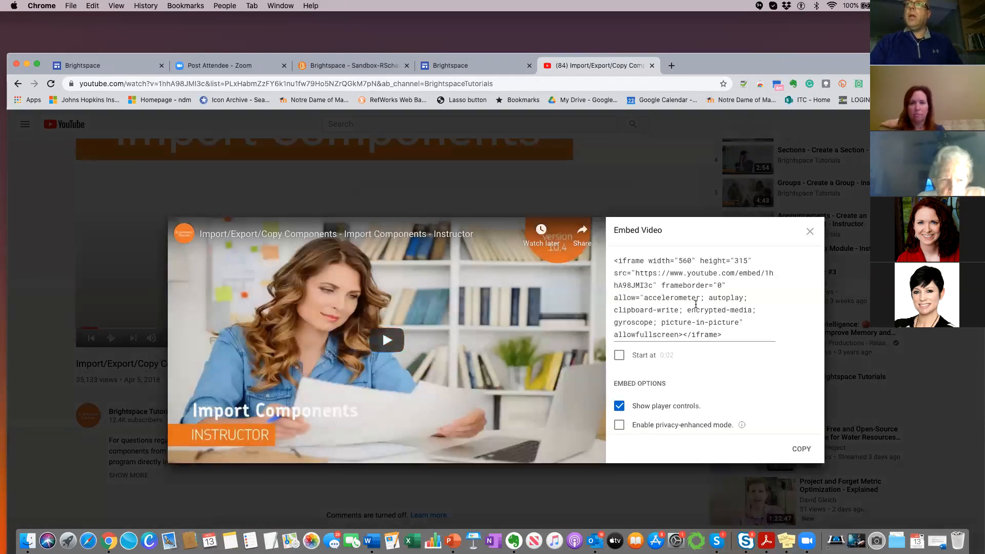
scroll(696, 304, "down", 1)
left_click_drag(724, 306, 614, 258)
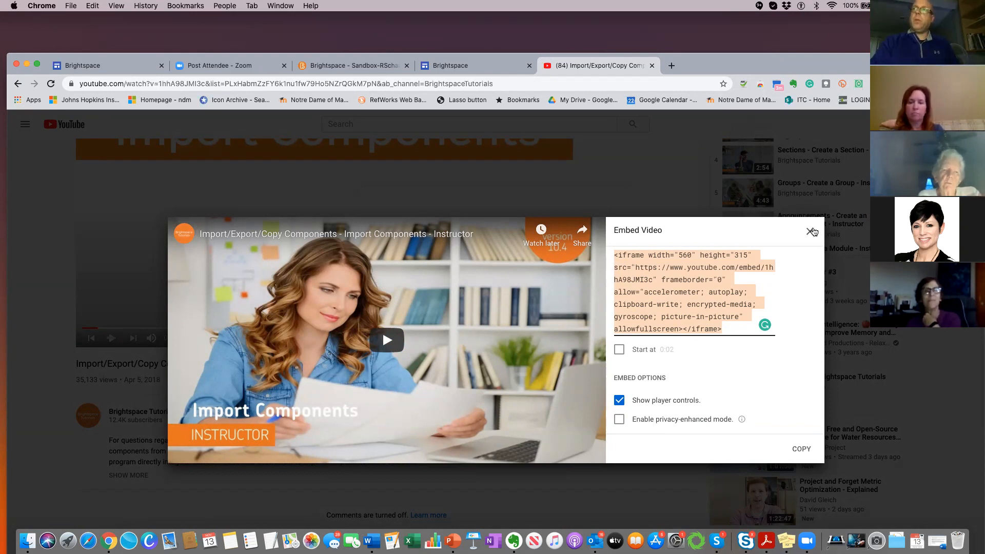
left_click(810, 232)
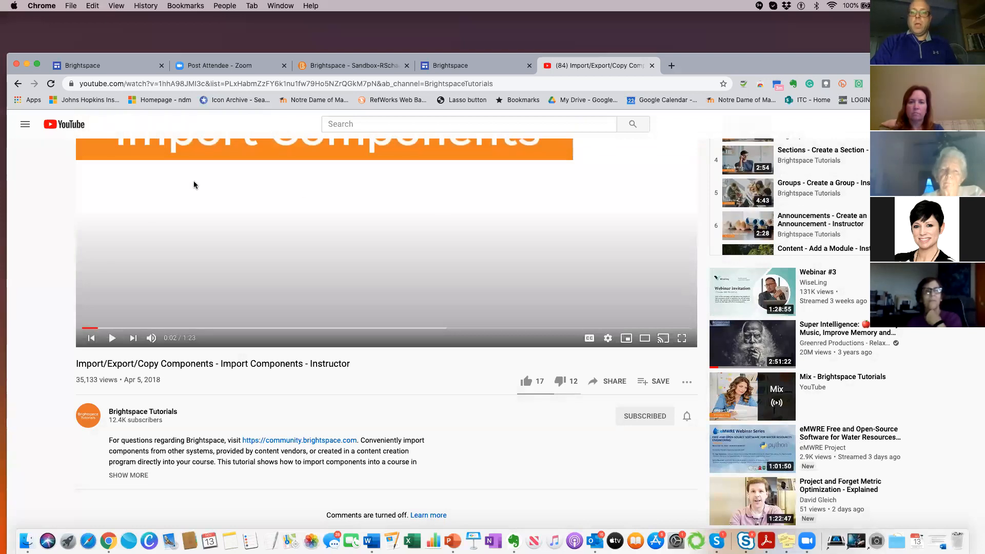